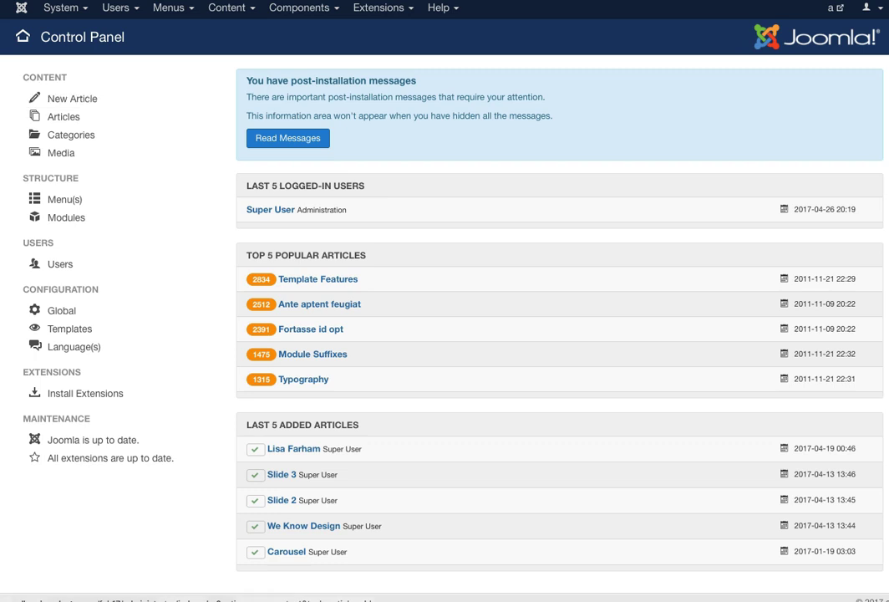
# - Open the Main Menu's item list and look through its entries down to the Featured layouts
pyautogui.click(168, 7)
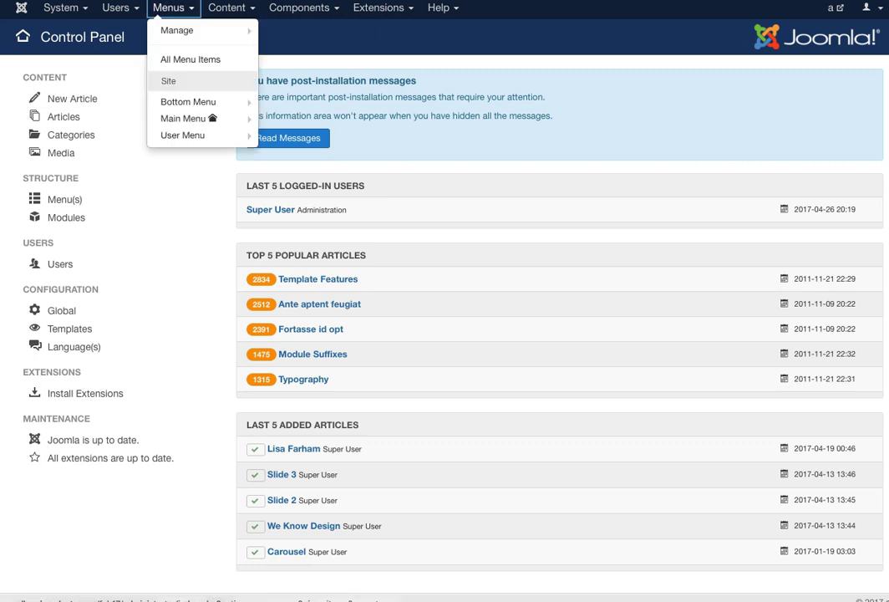
pyautogui.moveTo(188, 119)
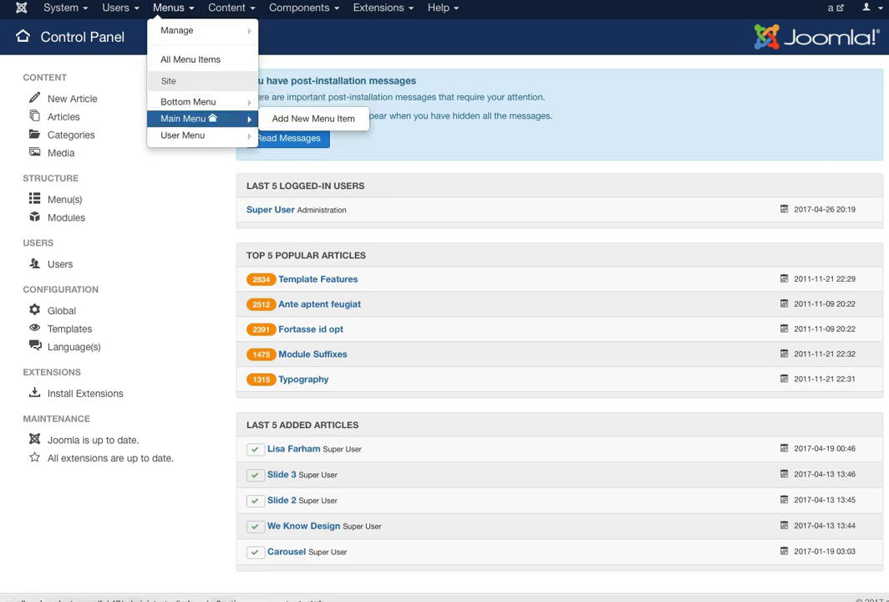
pyautogui.click(183, 119)
pyautogui.scroll(-5, 468, 214)
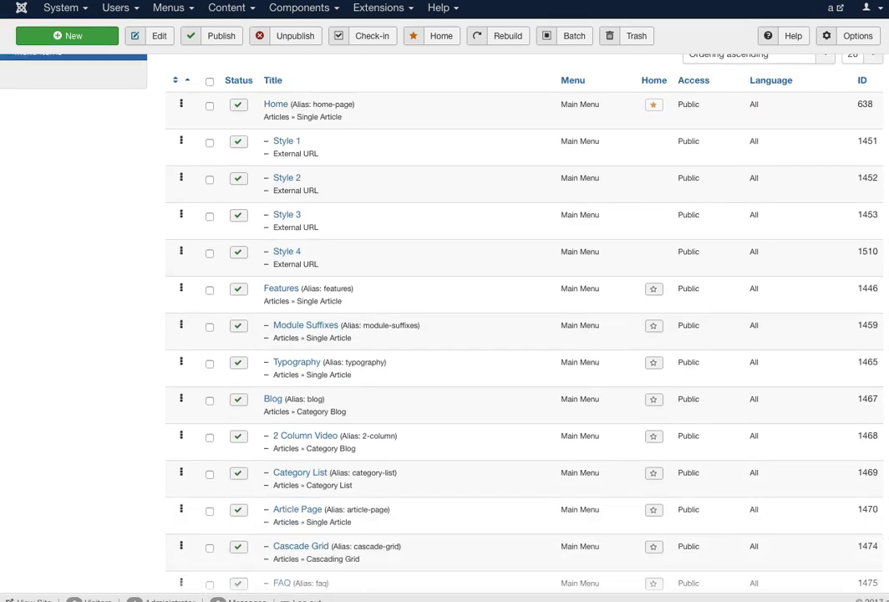
pyautogui.scroll(5, 468, 213)
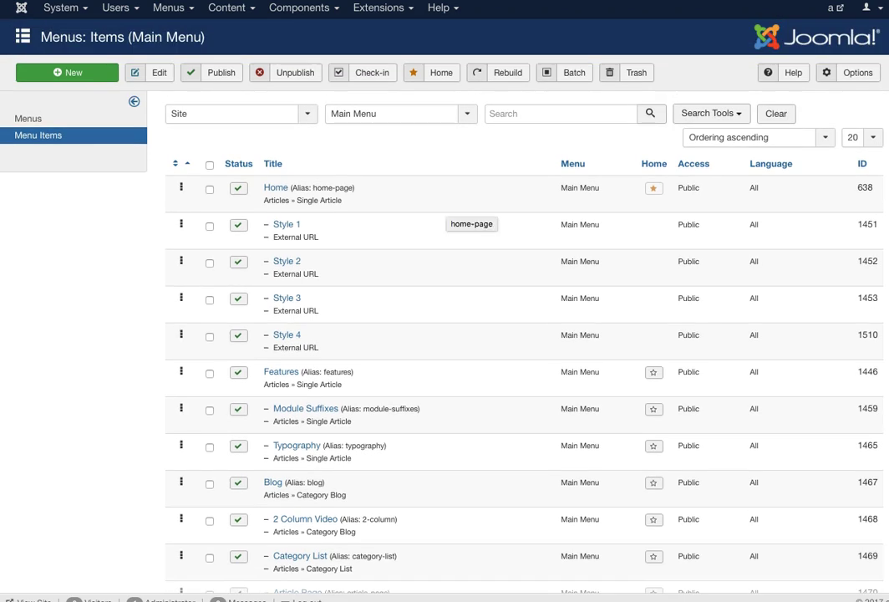
pyautogui.scroll(-3, 238, 166)
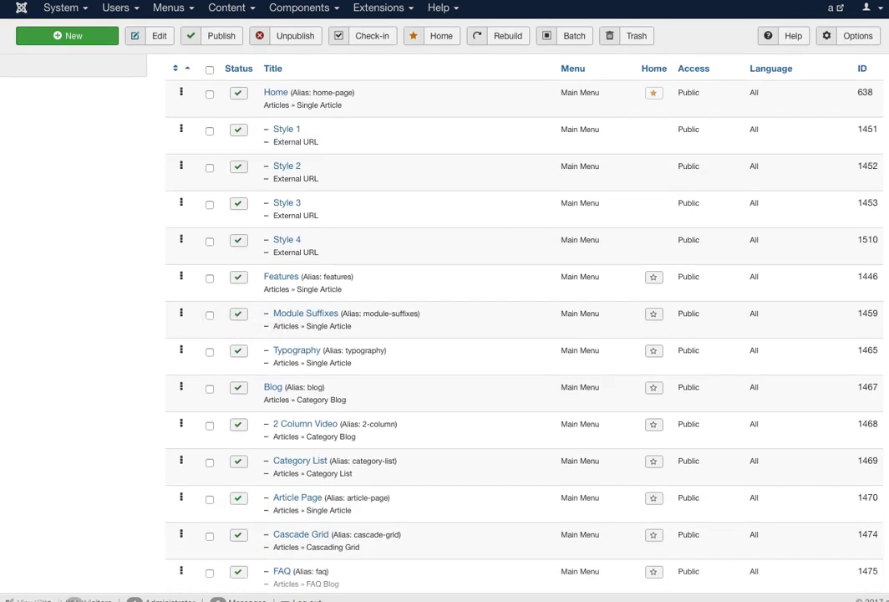
pyautogui.scroll(-3, 238, 167)
pyautogui.scroll(-4, 443, 326)
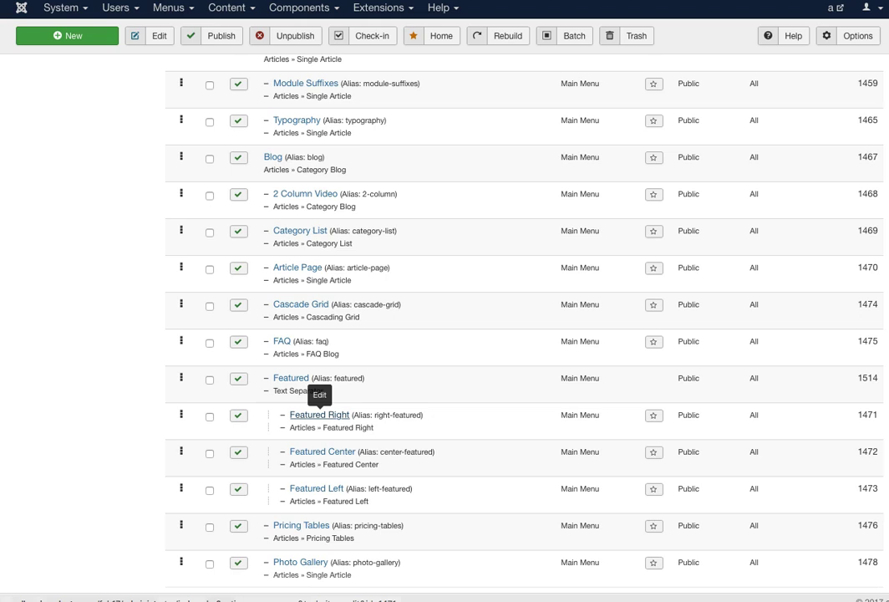
pyautogui.scroll(-1, 319, 414)
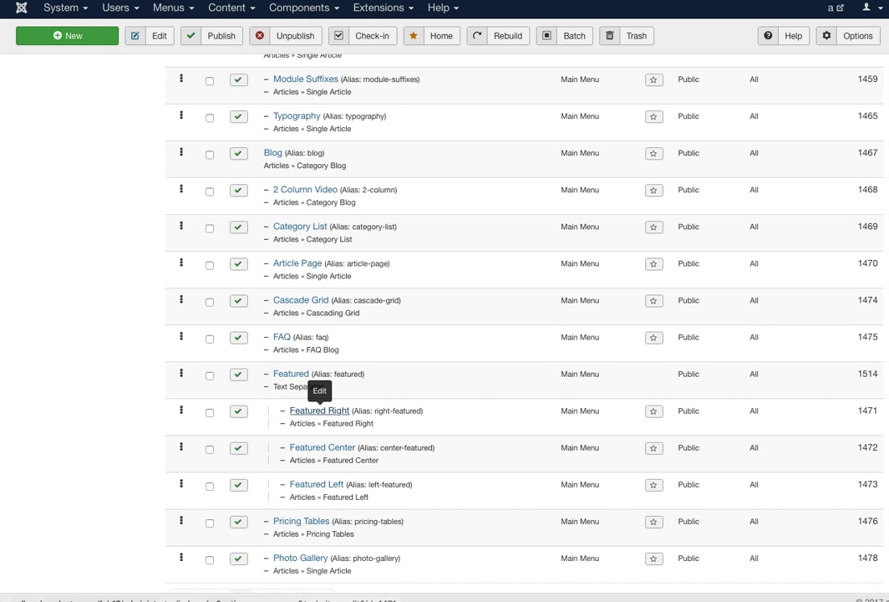
# - Open the Featured Right menu item and choose the Featured Right article layout as its menu item type
pyautogui.click(319, 410)
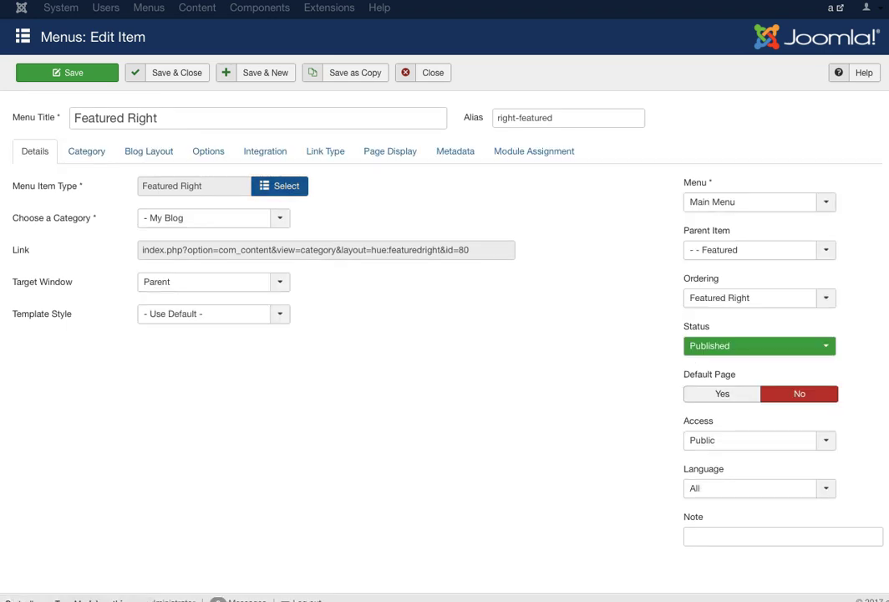
pyautogui.click(279, 185)
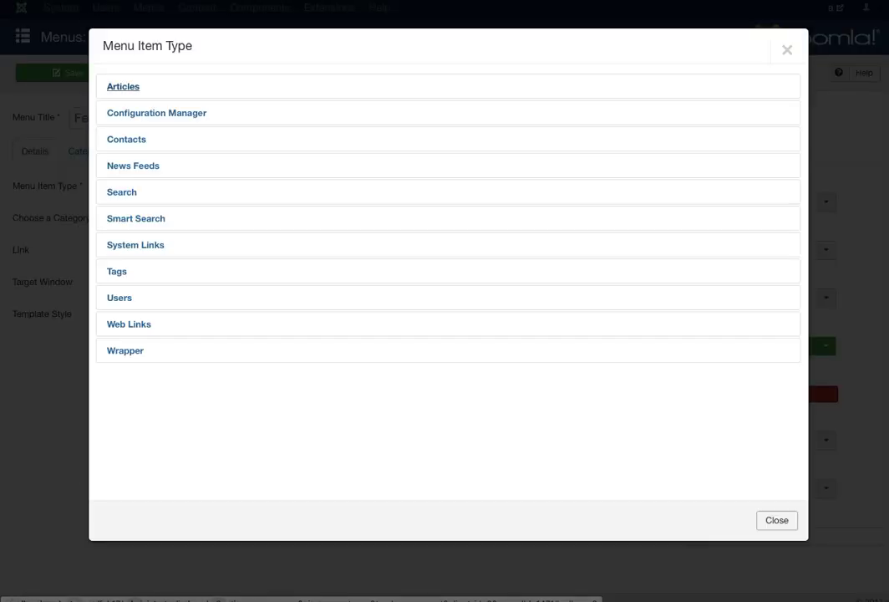
pyautogui.click(123, 86)
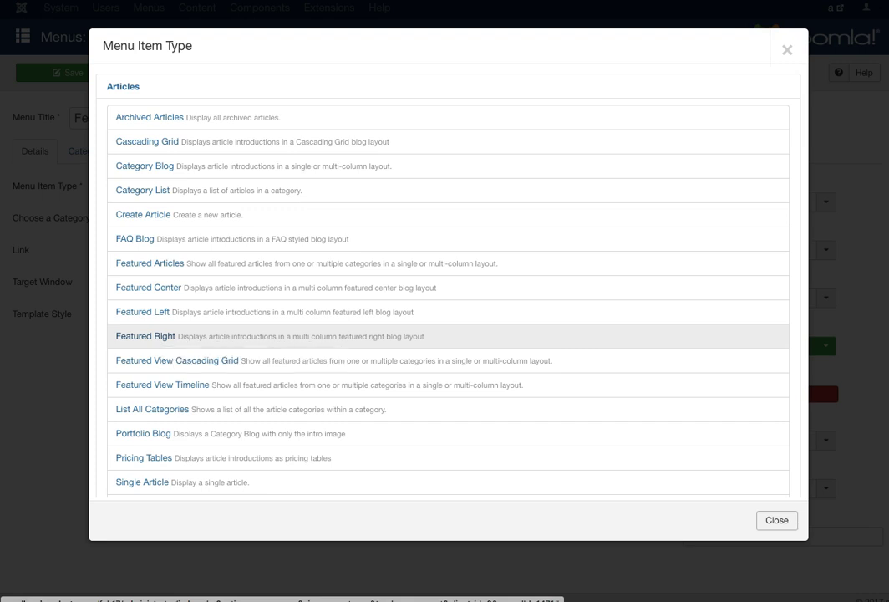
pyautogui.click(145, 336)
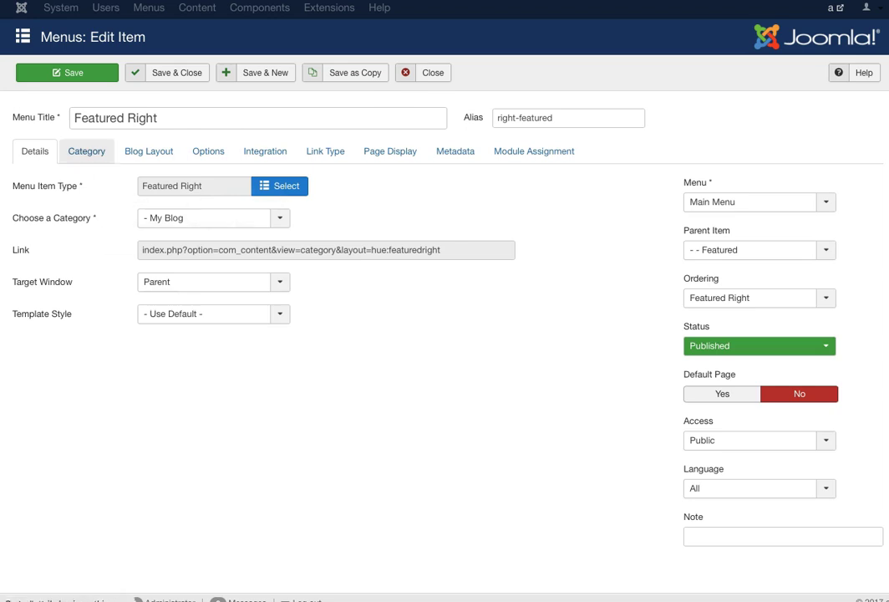
# - Review the Featured Right item's blog layout settings for leading and intro articles, and return to its details
pyautogui.click(148, 151)
pyautogui.moveTo(49, 217)
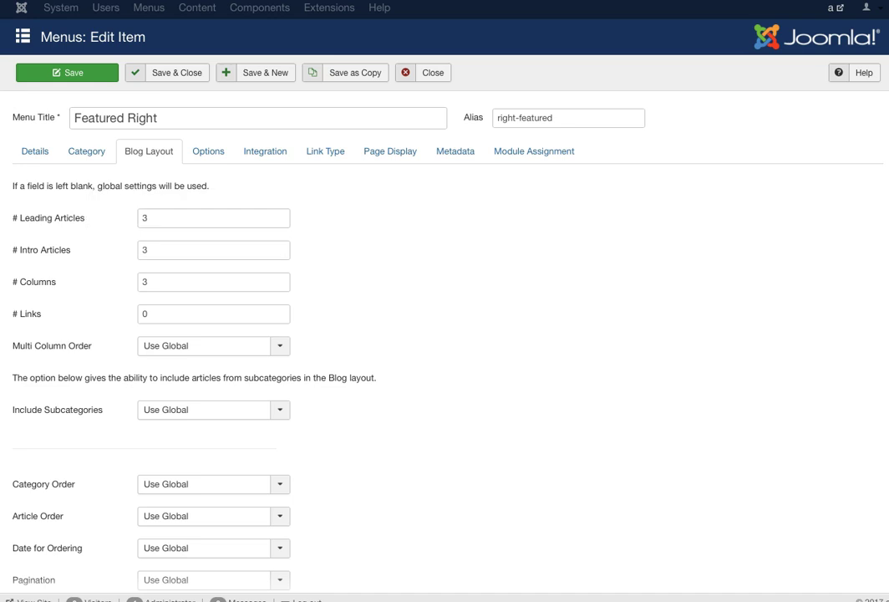
pyautogui.moveTo(41, 250)
pyautogui.click(35, 152)
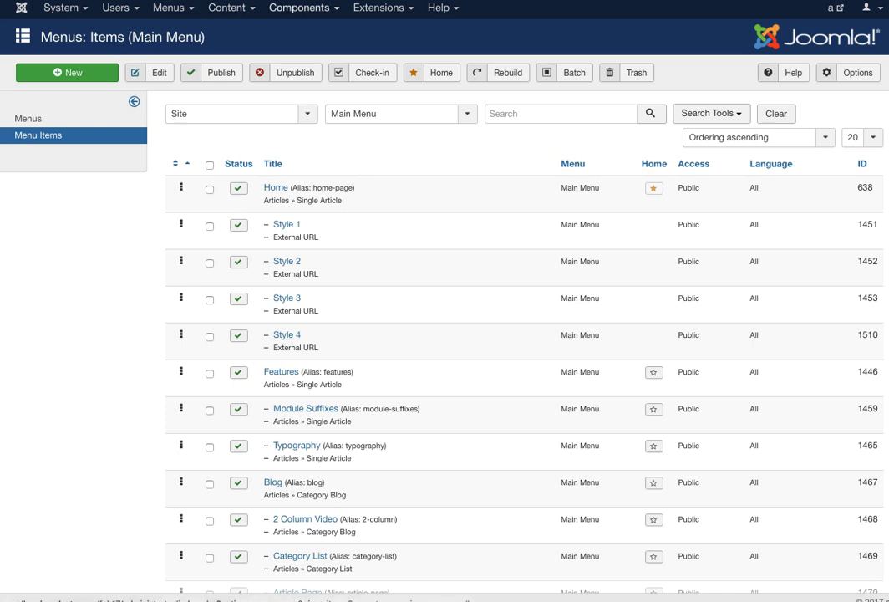
# - Open the site modules list and look through the modules
pyautogui.moveTo(383, 8)
pyautogui.moveTo(377, 30)
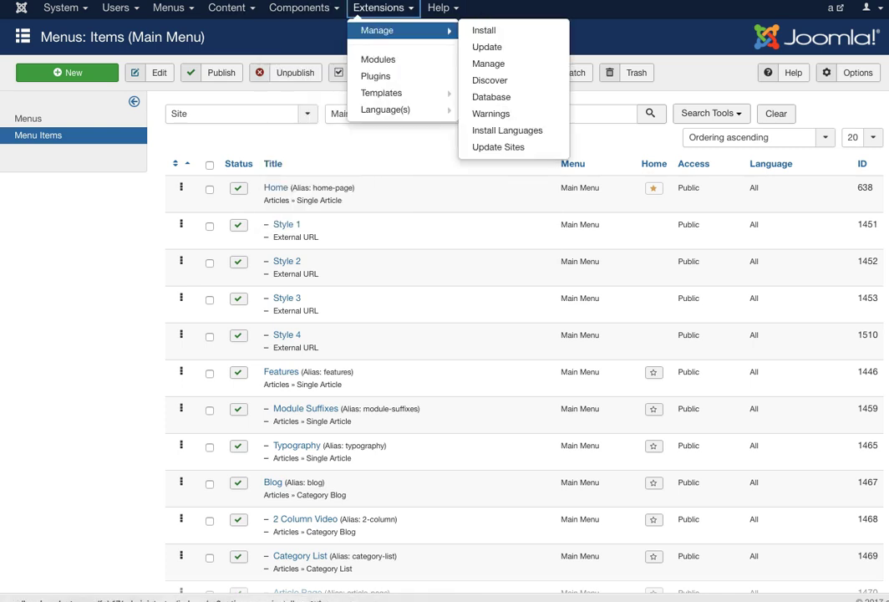
pyautogui.click(378, 60)
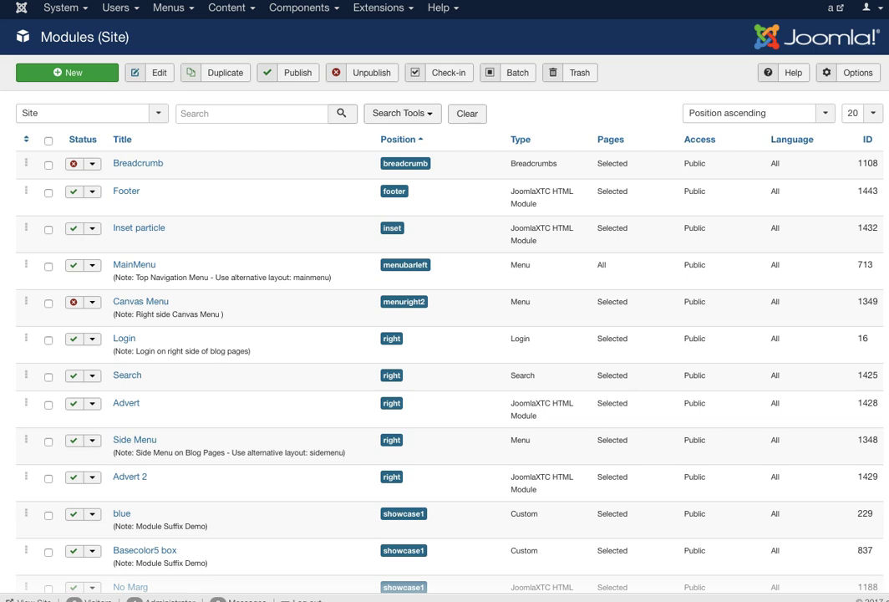
pyautogui.scroll(-10, 445, 334)
pyautogui.scroll(10, 445, 334)
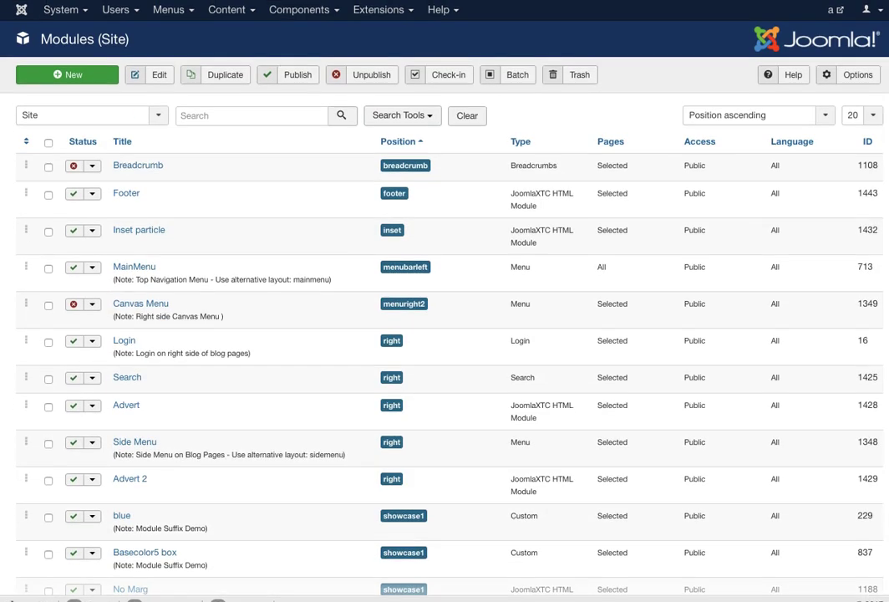
# - Filter the site modules by the inset position
pyautogui.click(401, 115)
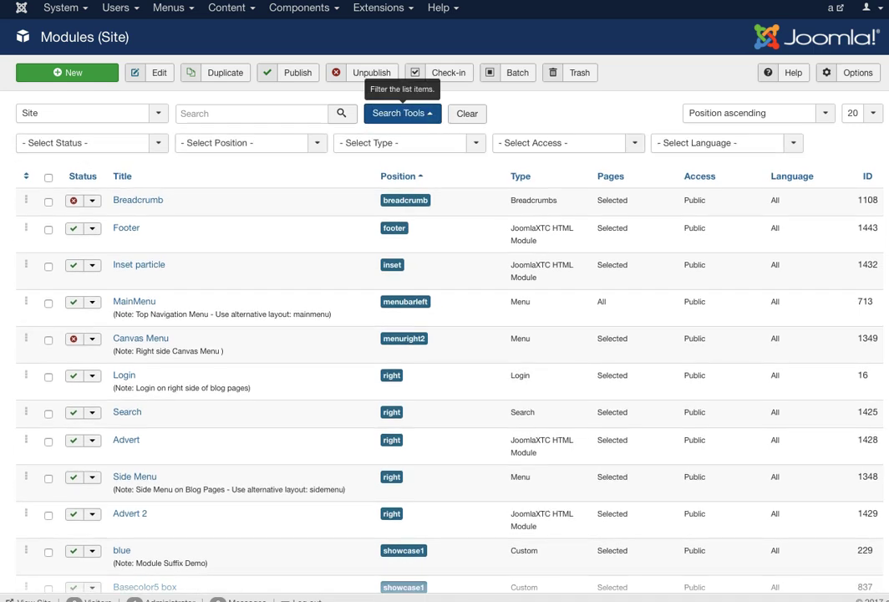
pyautogui.click(246, 143)
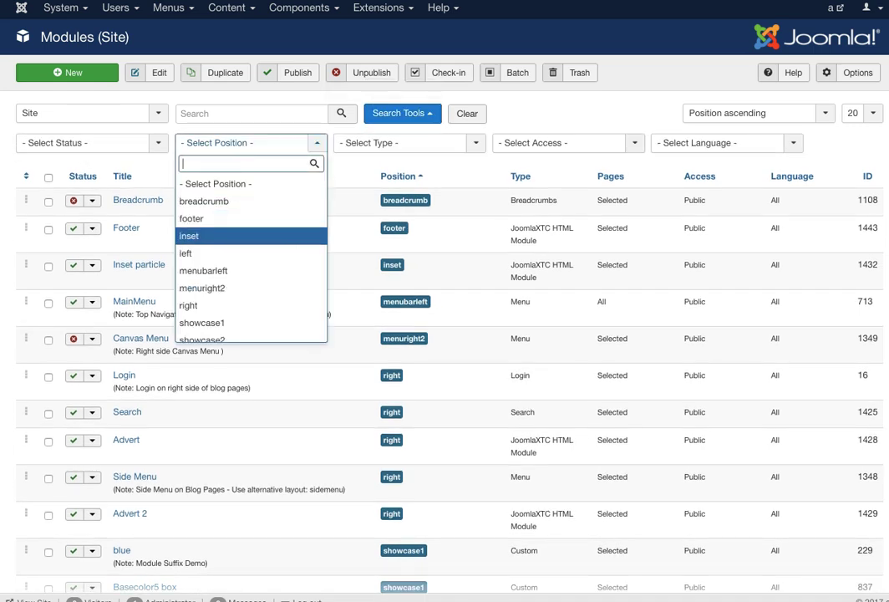
pyautogui.scroll(-1, 251, 225)
pyautogui.scroll(1, 250, 226)
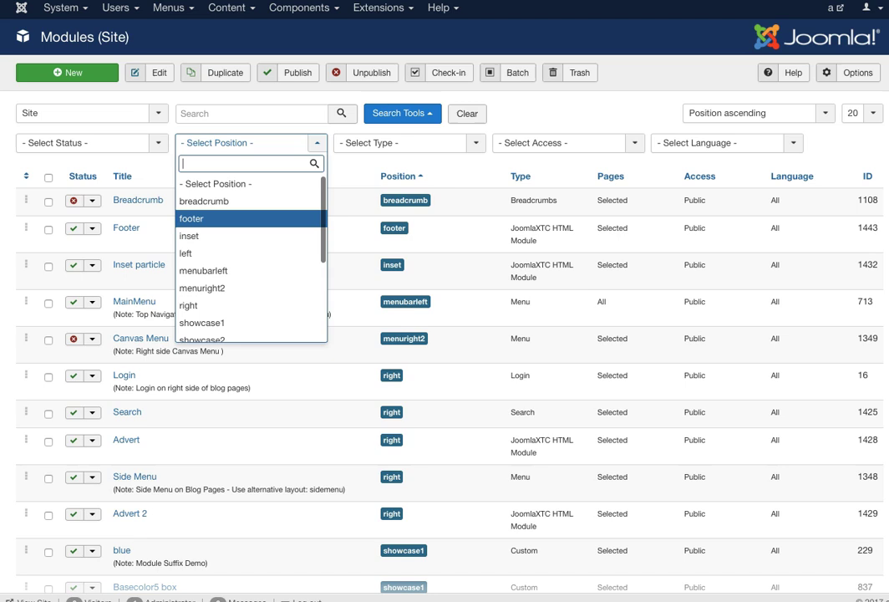
pyautogui.scroll(-1, 250, 234)
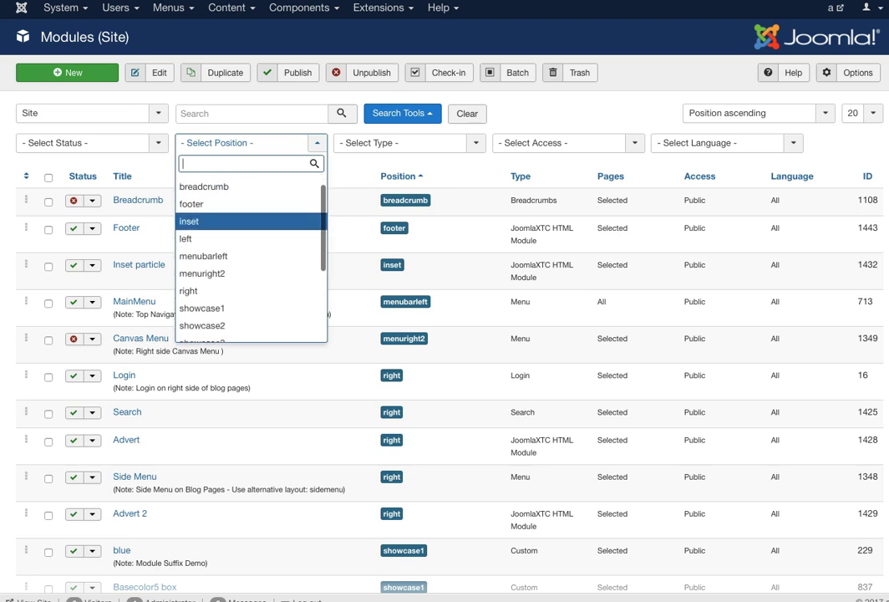
pyautogui.press('Return')
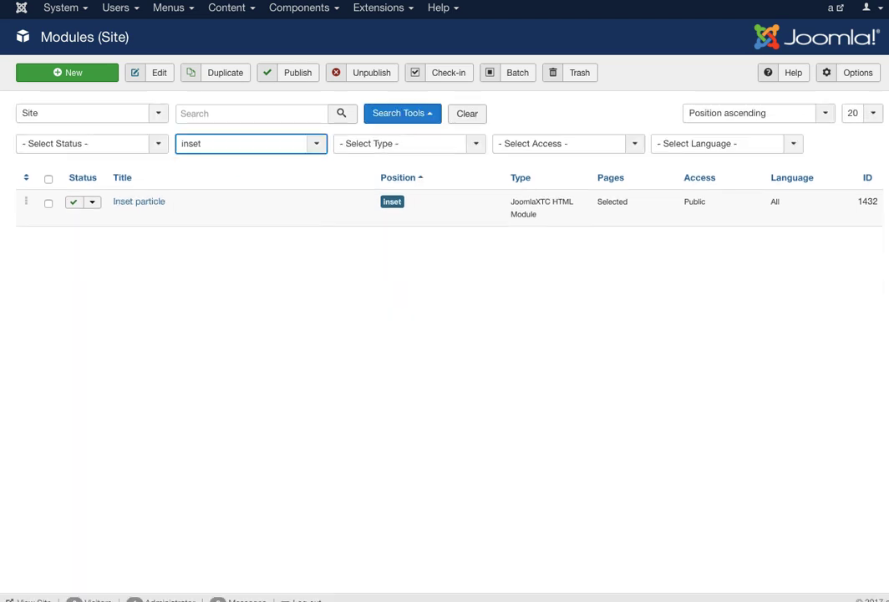
# - Open the Inset particle module and highlight the jparticle1 and insethero div tags in its custom HTML
pyautogui.click(139, 201)
pyautogui.scroll(-2, 445, 335)
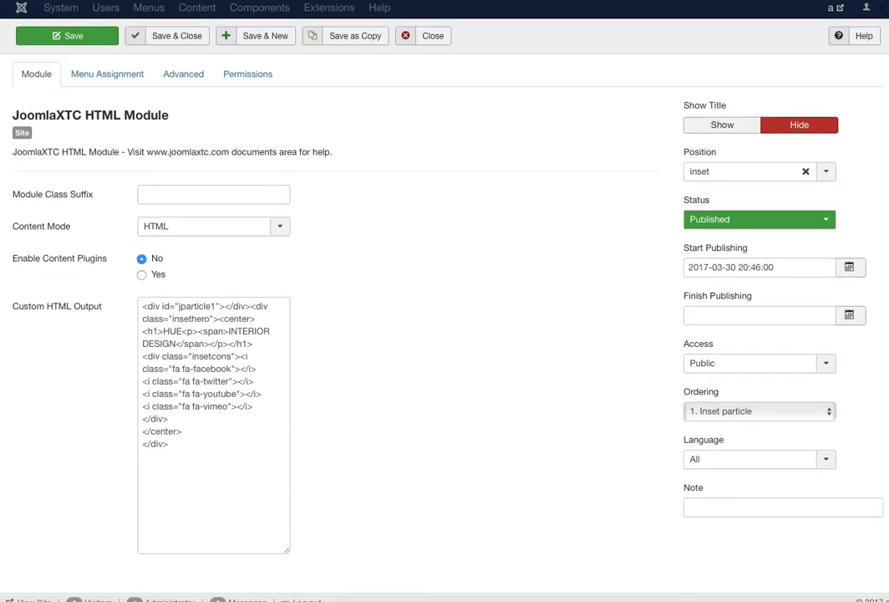
pyautogui.moveTo(142, 306); pyautogui.dragTo(251, 306)
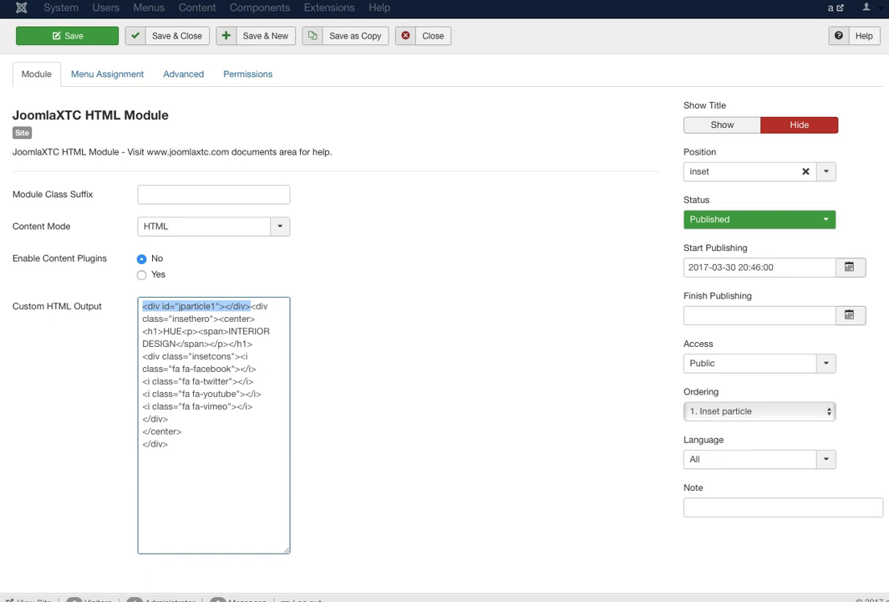
pyautogui.moveTo(251, 306); pyautogui.dragTo(219, 318)
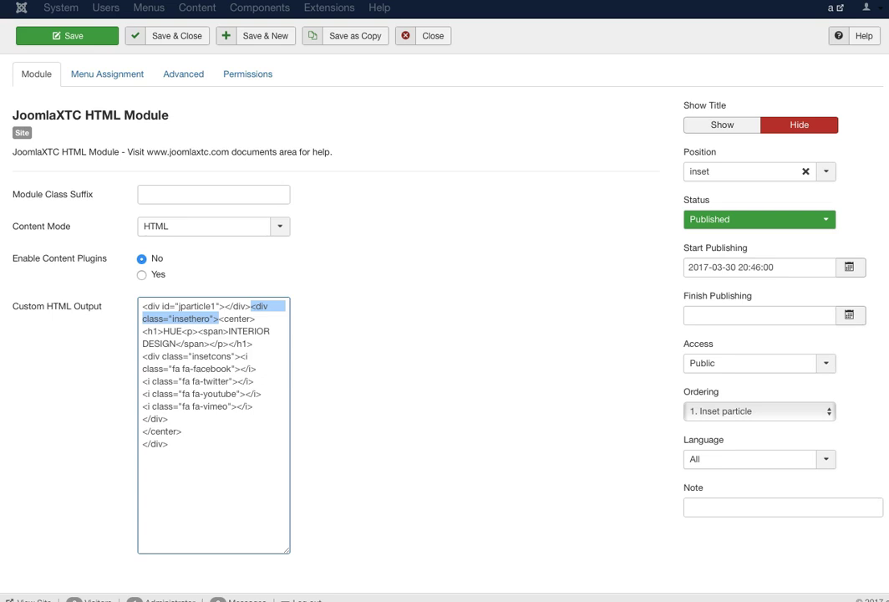
pyautogui.click(143, 318)
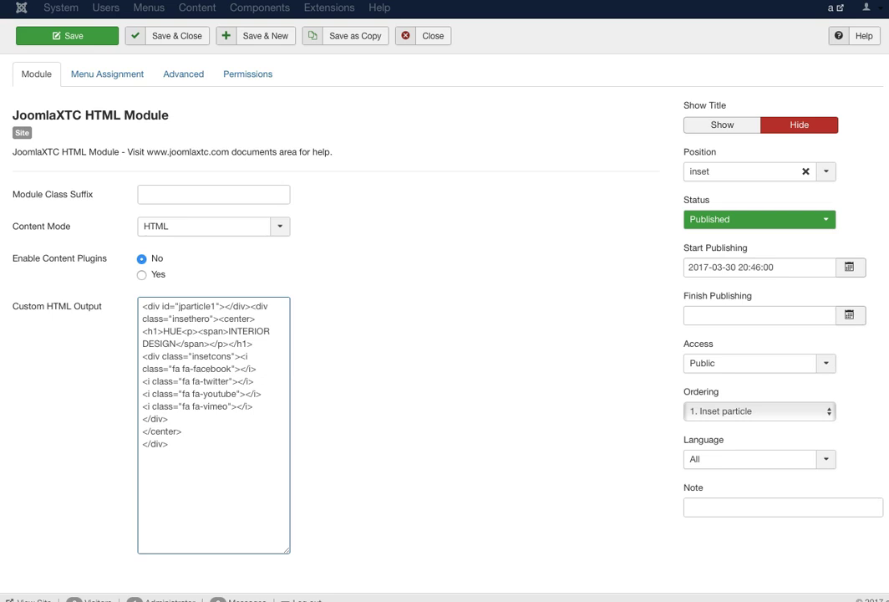
# - Highlight the Facebook icon tag in the custom HTML and examine the social icon markup
pyautogui.moveTo(241, 356)
pyautogui.mouseDown()
pyautogui.moveTo(249, 356)
pyautogui.moveTo(241, 369)
pyautogui.mouseUp()
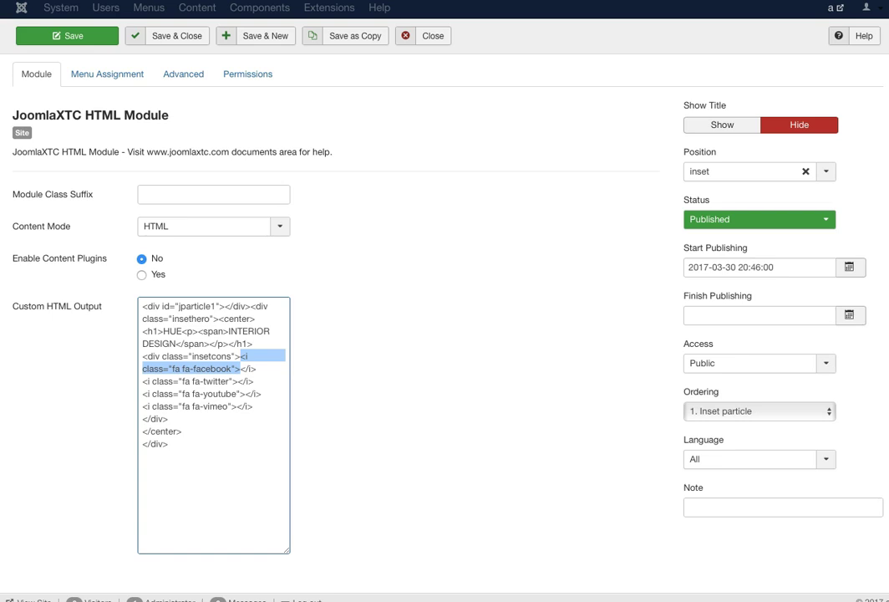
pyautogui.click(243, 406)
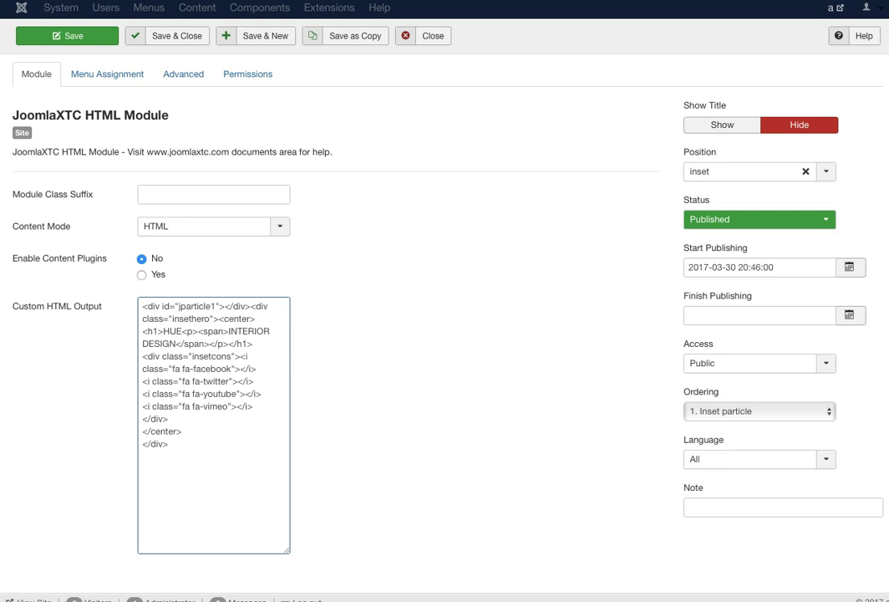
pyautogui.doubleClick(246, 355)
pyautogui.doubleClick(248, 368)
pyautogui.click(193, 306)
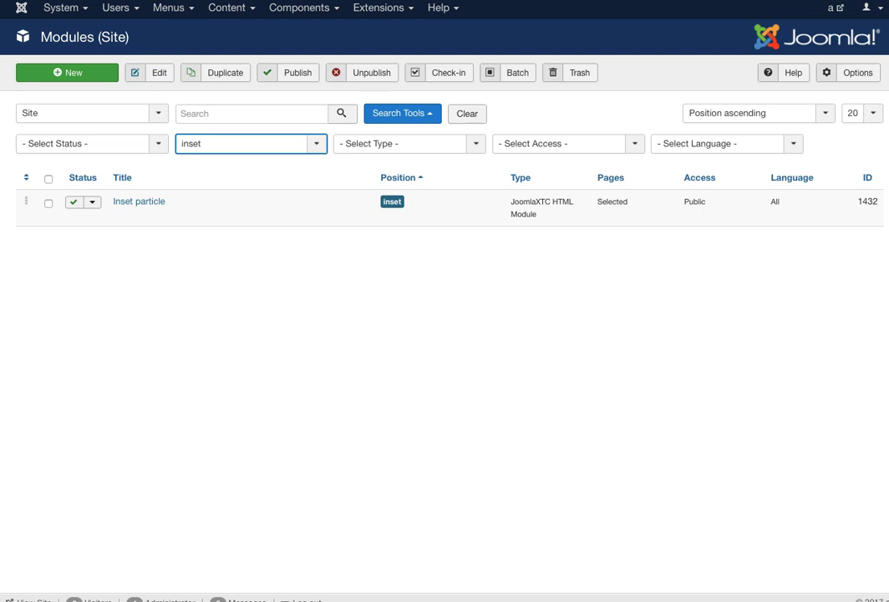
# - Change the module list's position filter to user1
pyautogui.press('Down')
pyautogui.press('Down')
pyautogui.press('Down')
pyautogui.press('Down')
pyautogui.press('Down')
pyautogui.press('Down')
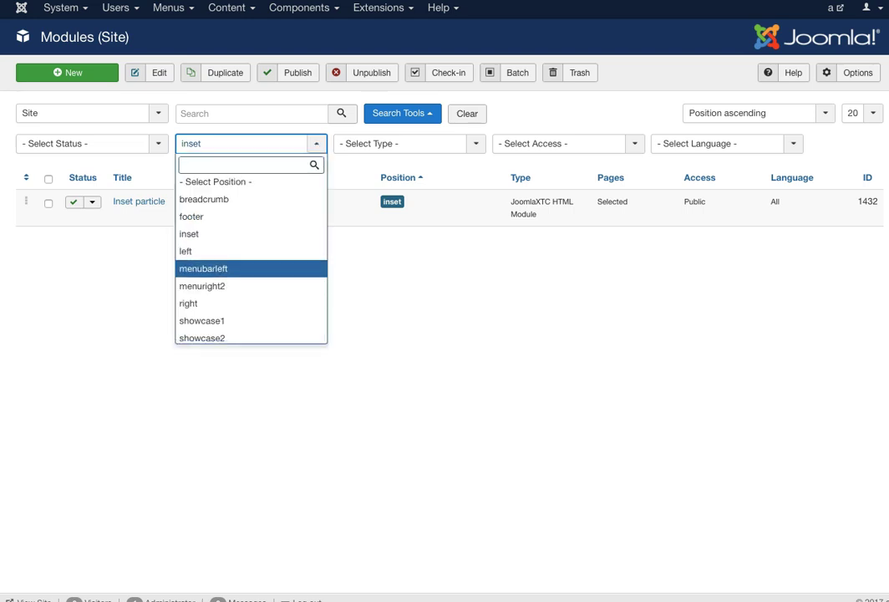
pyautogui.press('Down')
pyautogui.press('Down')
pyautogui.press('Down')
pyautogui.press('Down')
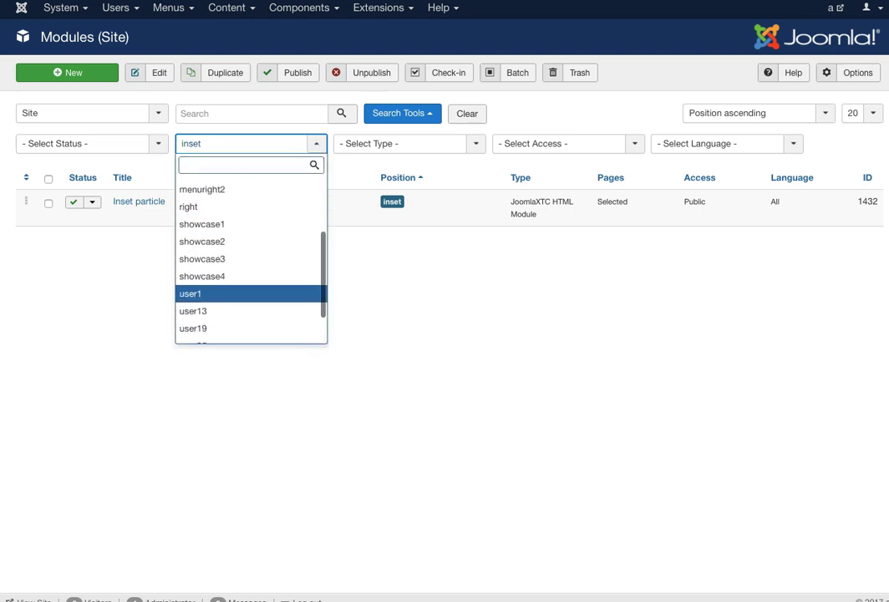
pyautogui.press('Return')
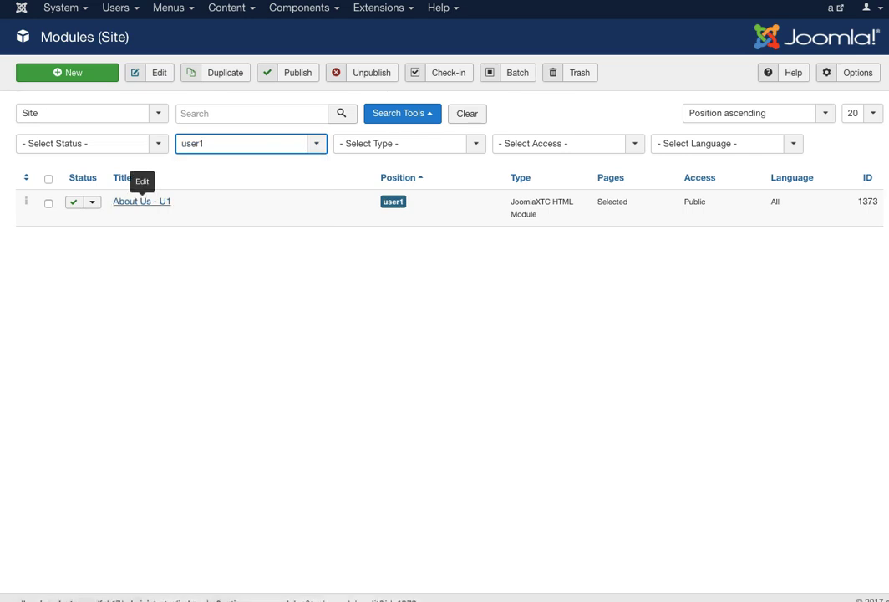
# - Open the About Us - U1 module, widen its custom HTML box and highlight the opening aboutext div tag
pyautogui.click(142, 201)
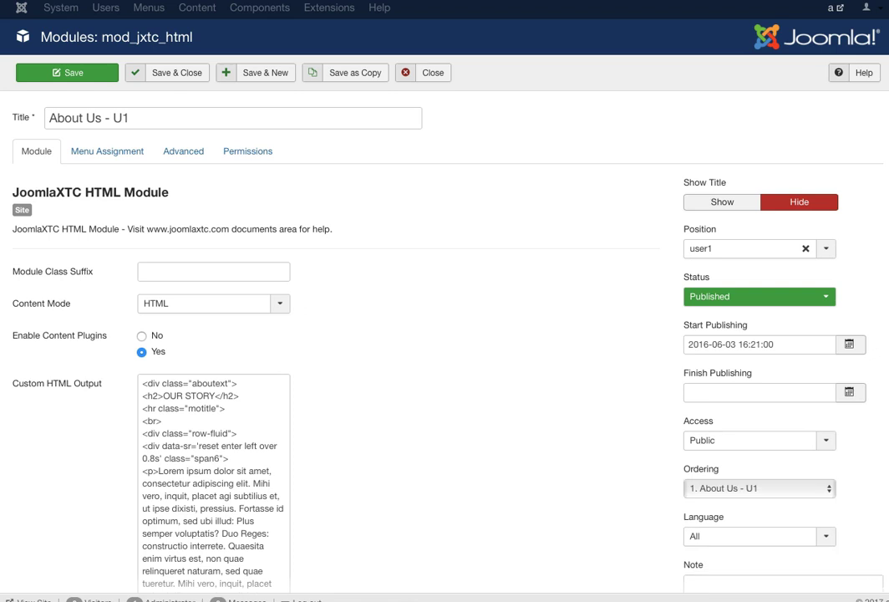
pyautogui.scroll(-2, 445, 334)
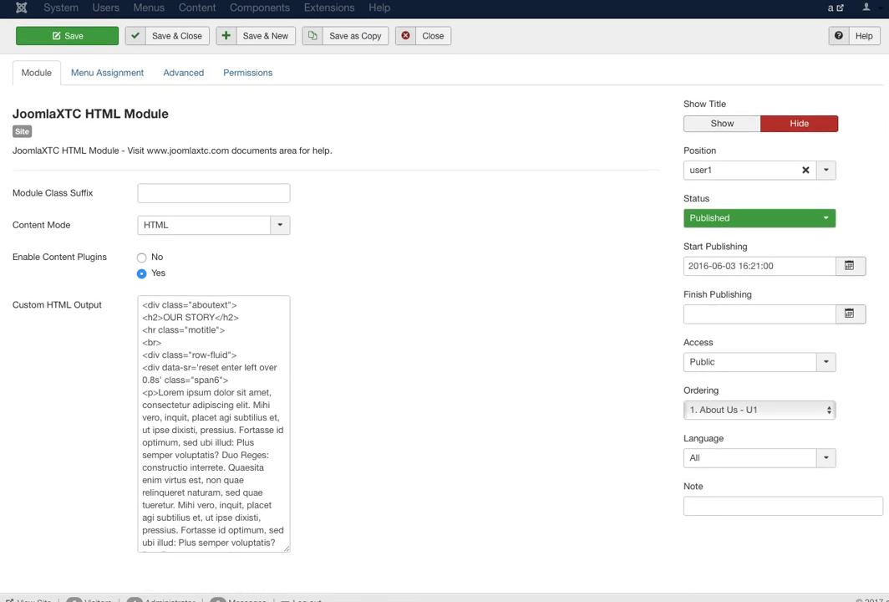
pyautogui.moveTo(286, 550); pyautogui.dragTo(624, 549)
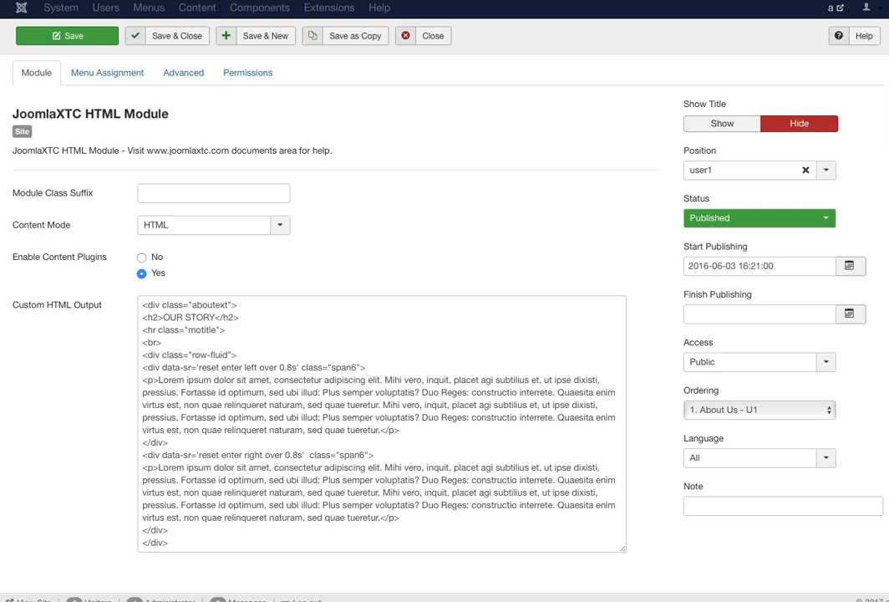
pyautogui.moveTo(142, 305); pyautogui.dragTo(238, 305)
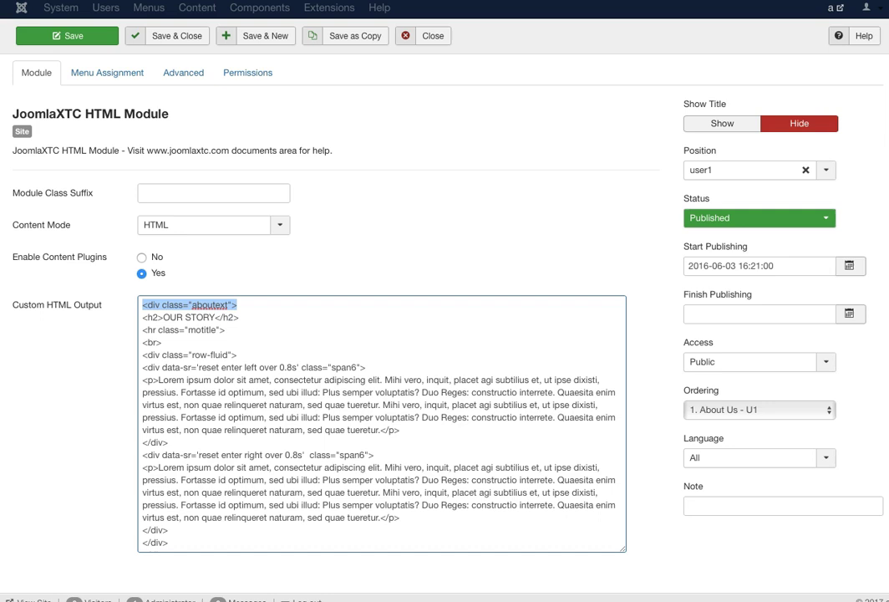
# - Highlight the OUR STORY heading, motitle rule, row-fluid div and left-entering data-sr attribute in the custom HTML, and examine the remaining markup
pyautogui.tripleClick(190, 317)
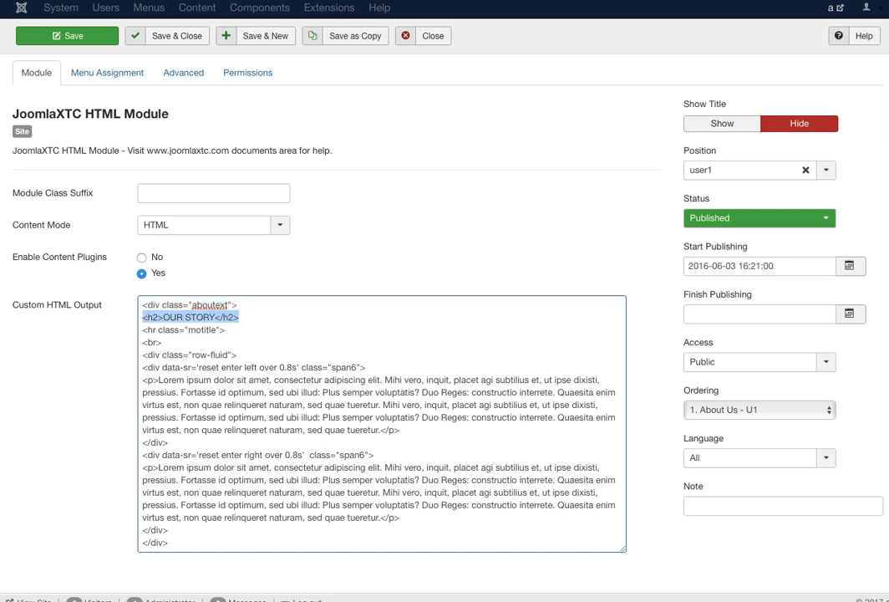
pyautogui.moveTo(226, 329); pyautogui.dragTo(141, 329)
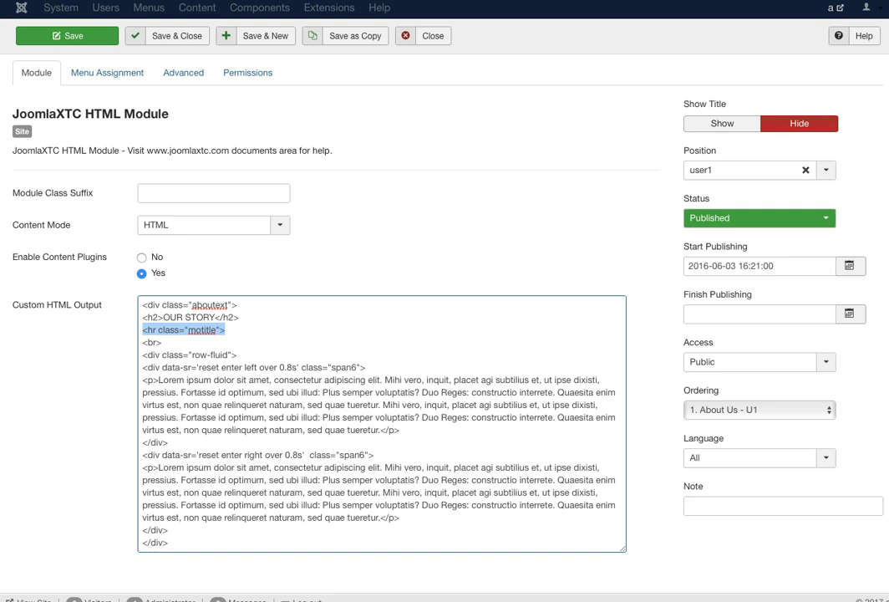
pyautogui.moveTo(142, 354); pyautogui.dragTo(237, 354)
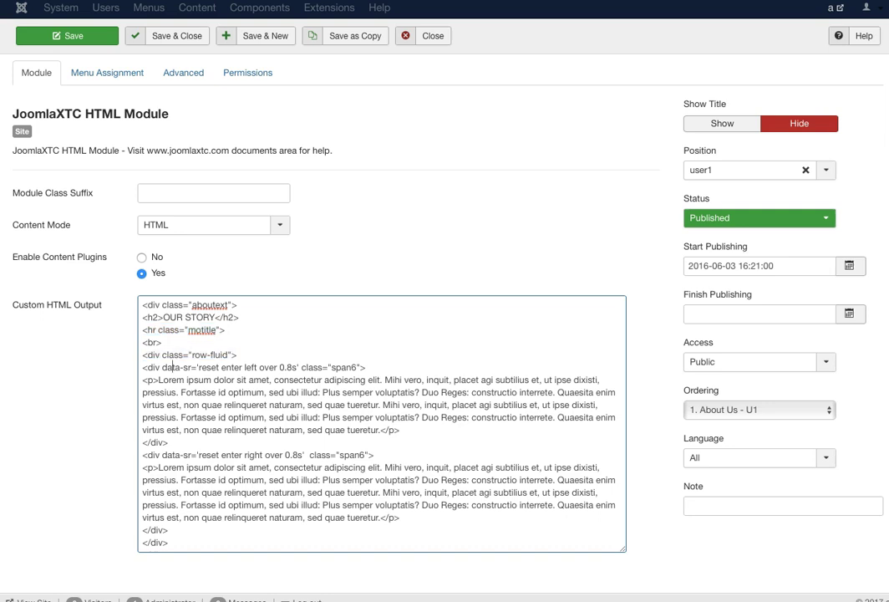
pyautogui.moveTo(142, 367); pyautogui.dragTo(301, 367)
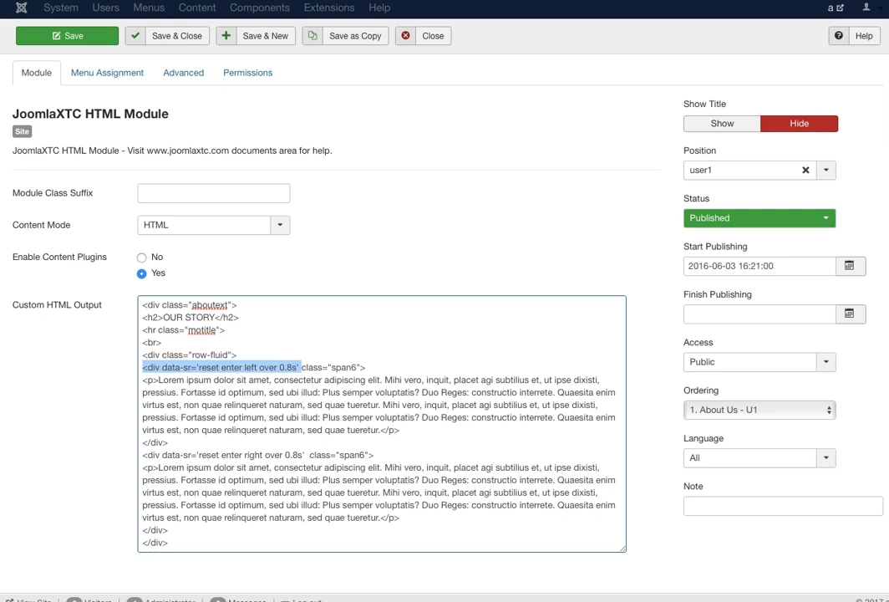
pyautogui.click(309, 367)
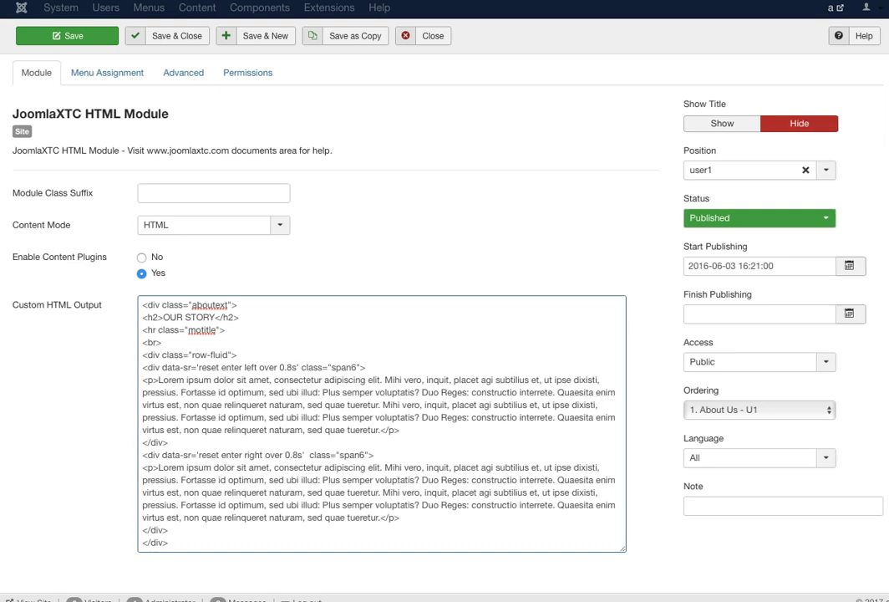
pyautogui.scroll(-3, 382, 423)
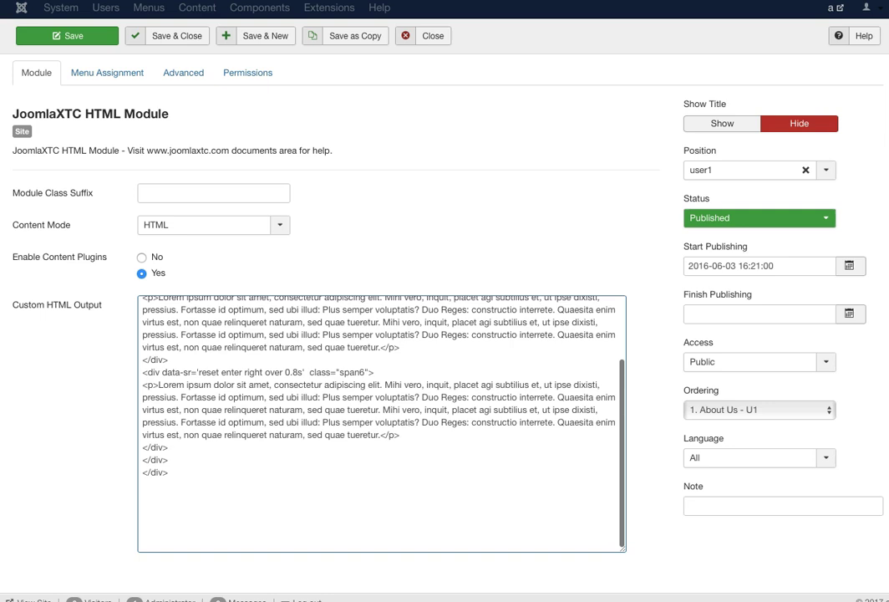
pyautogui.scroll(1, 382, 423)
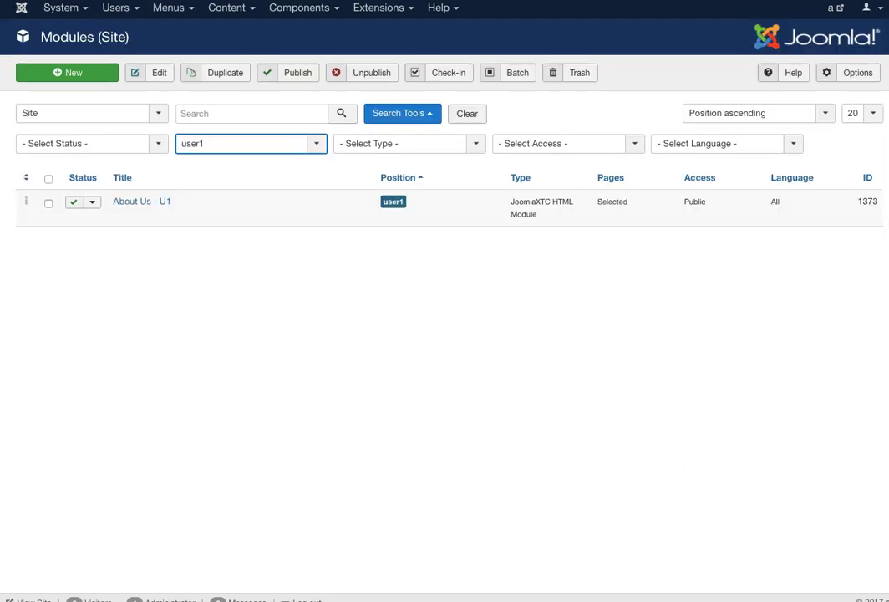
# - Change the module list's position filter to user13
pyautogui.click(251, 143)
pyautogui.scroll(-1, 250, 250)
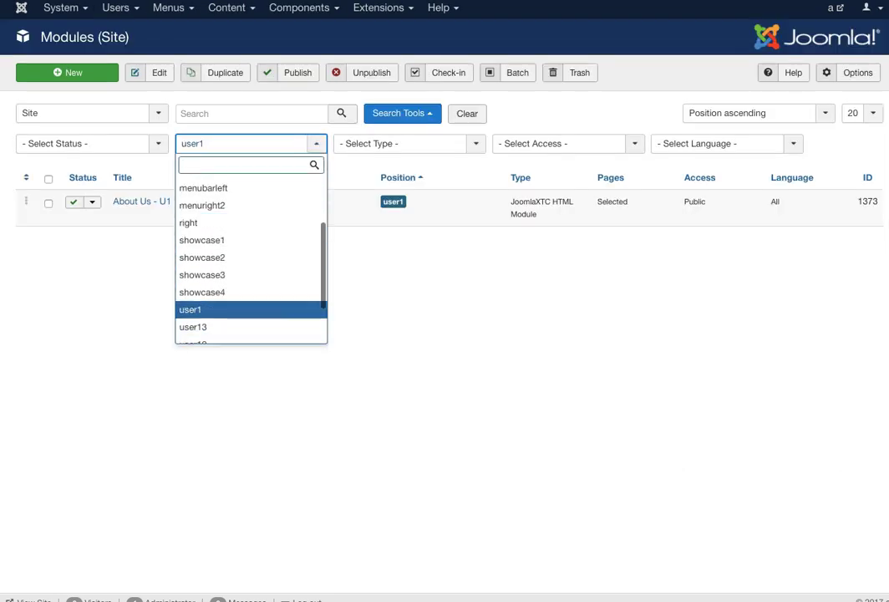
pyautogui.click(193, 327)
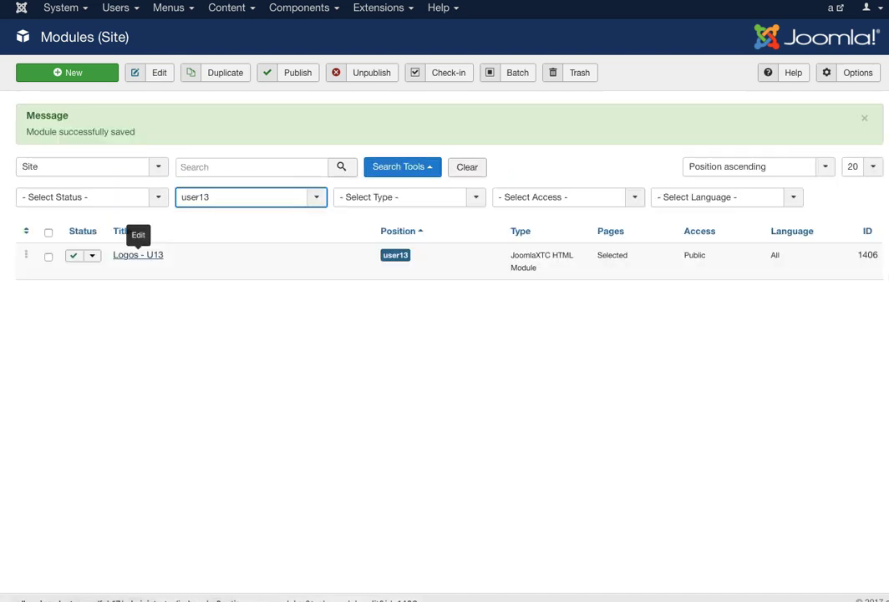
# - Open the Logos - U13 module and highlight the images/logobak2.jpg image tag in its custom HTML
pyautogui.click(135, 252)
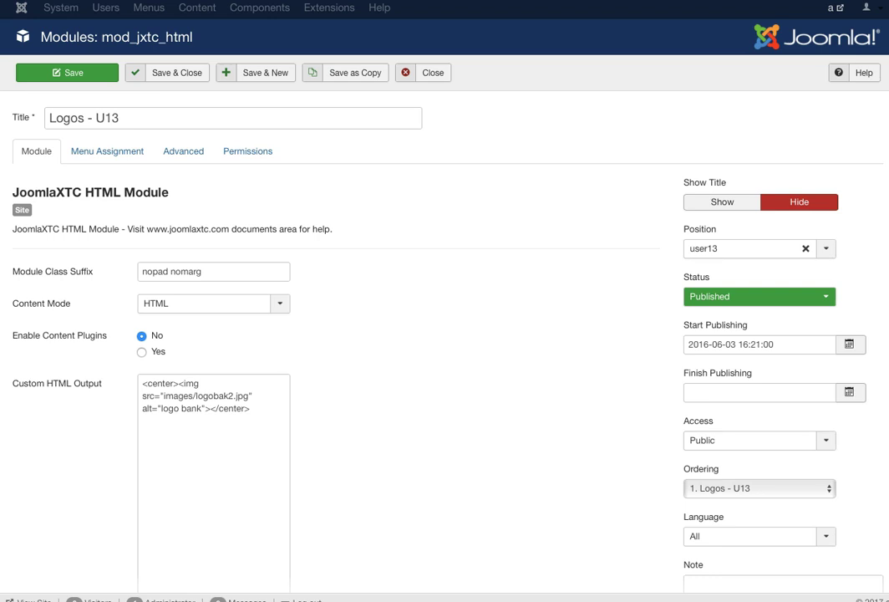
pyautogui.moveTo(179, 383); pyautogui.dragTo(253, 395)
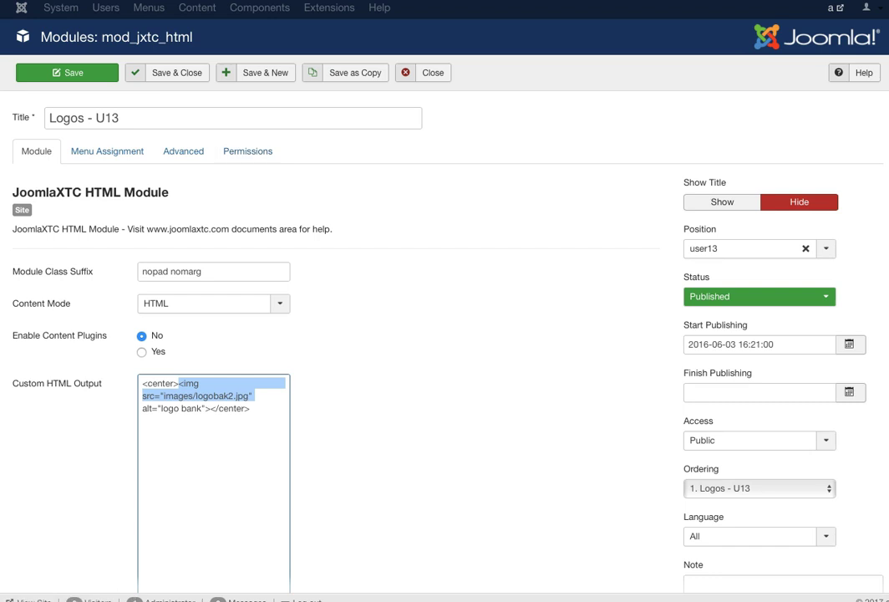
pyautogui.press('Tab')
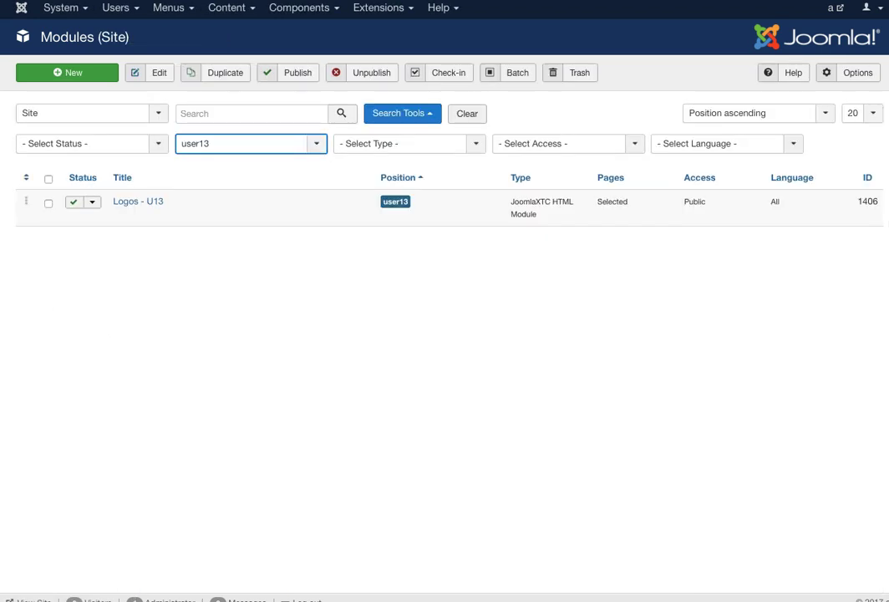
# - Change the module list's position filter to user19
pyautogui.click(242, 143)
pyautogui.scroll(-1, 242, 251)
pyautogui.scroll(-1, 242, 276)
pyautogui.click(201, 319)
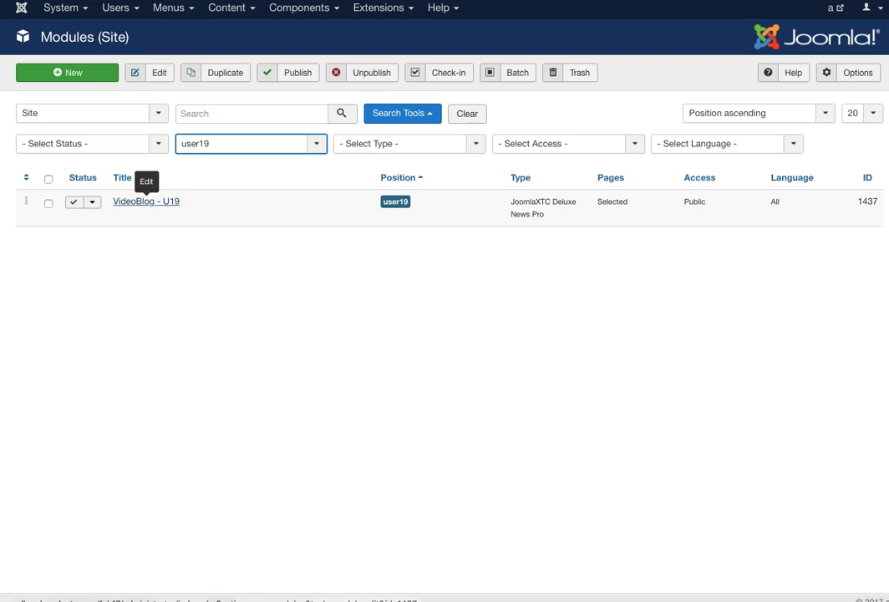
# - Open the VideoBlog - U19 module and review its selection parameters, display parameters and template choice
pyautogui.click(146, 202)
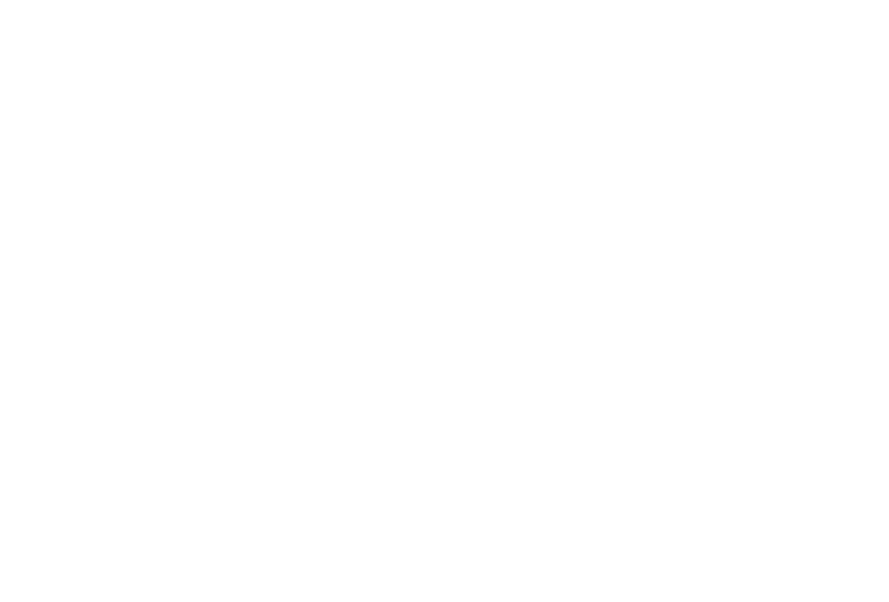
pyautogui.scroll(-1, 445, 335)
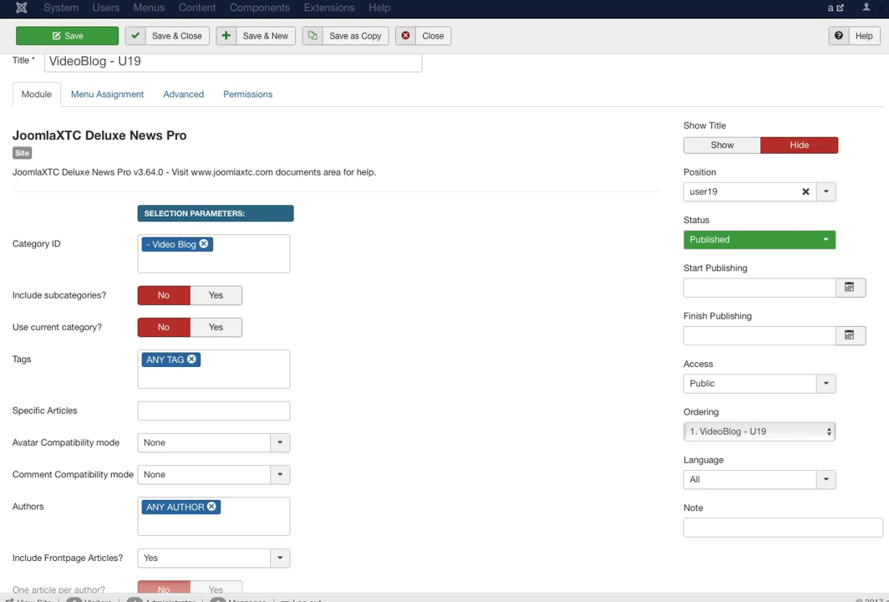
pyautogui.scroll(-10, 444, 317)
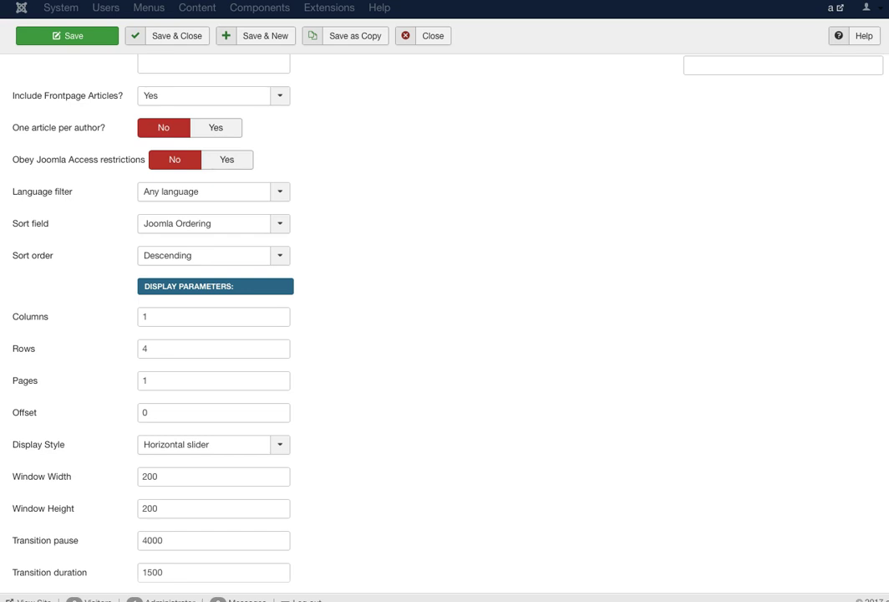
pyautogui.scroll(-9, 445, 318)
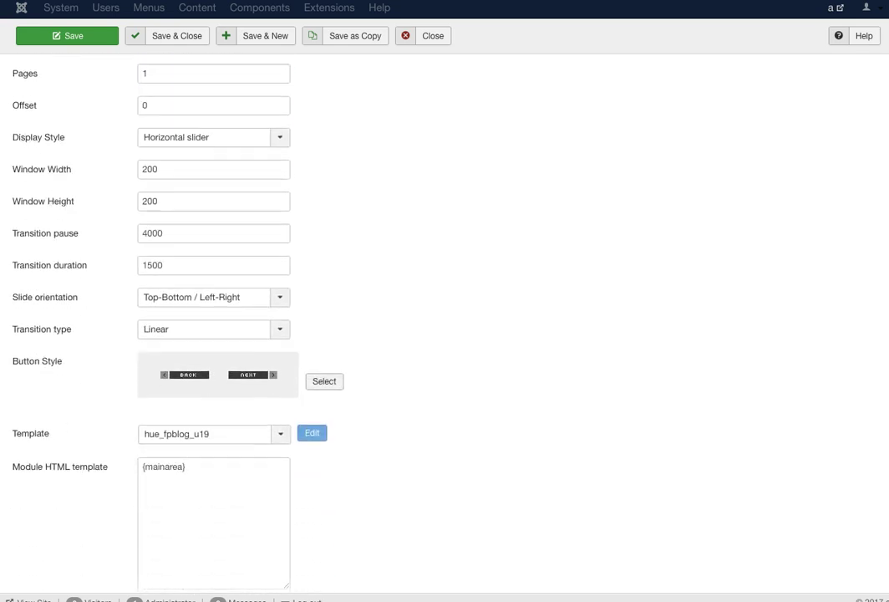
pyautogui.scroll(-1, 444, 318)
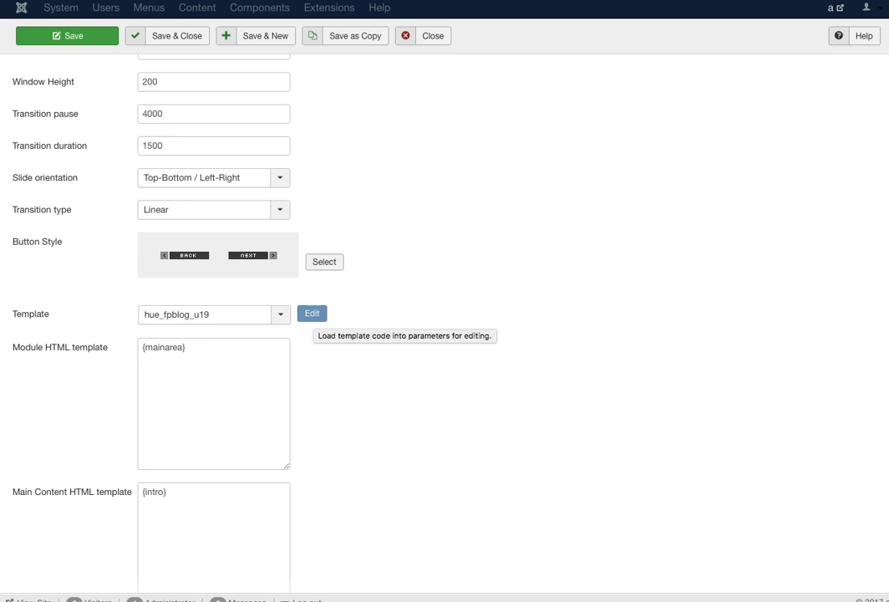
# - Load the hue_fpblog_u19 template code into the parameters and examine the module and main content HTML templates
pyautogui.click(312, 313)
pyautogui.moveTo(216, 359); pyautogui.dragTo(142, 346)
pyautogui.scroll(-4, 214, 334)
pyautogui.click(214, 382)
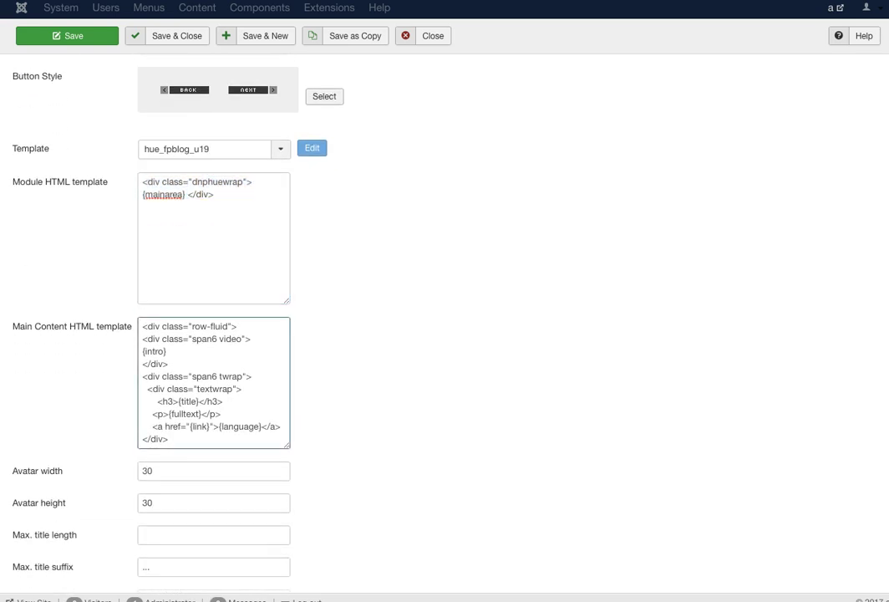
pyautogui.scroll(-2, 214, 382)
pyautogui.scroll(15, 214, 335)
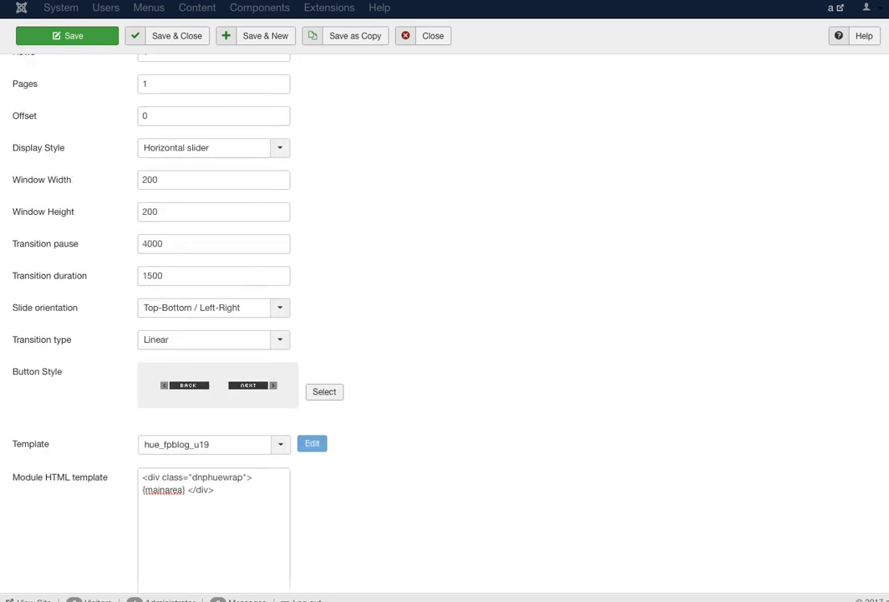
pyautogui.scroll(4, 214, 334)
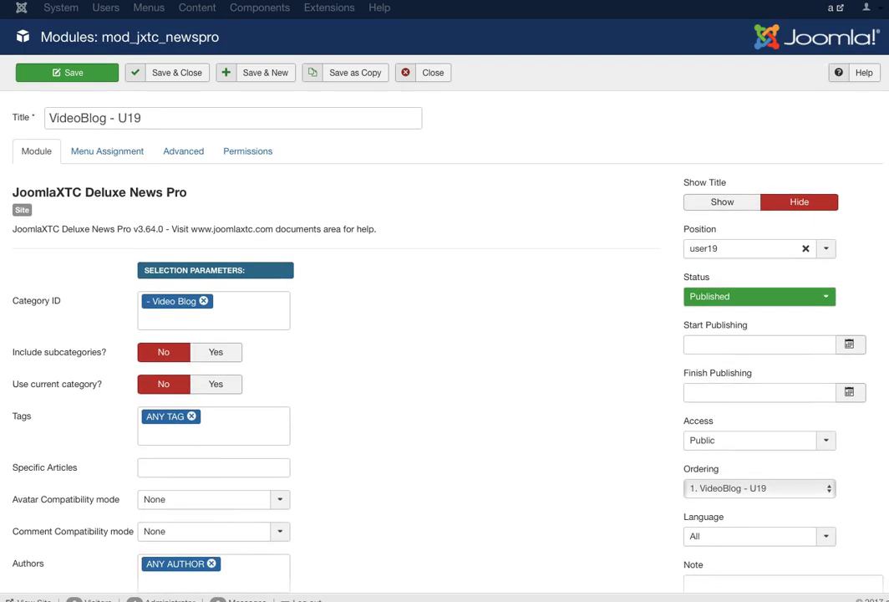
# - Examine the VideoBlog - U19 module's advanced settings, including the custom CSS, effect settings and module class suffix
pyautogui.click(183, 151)
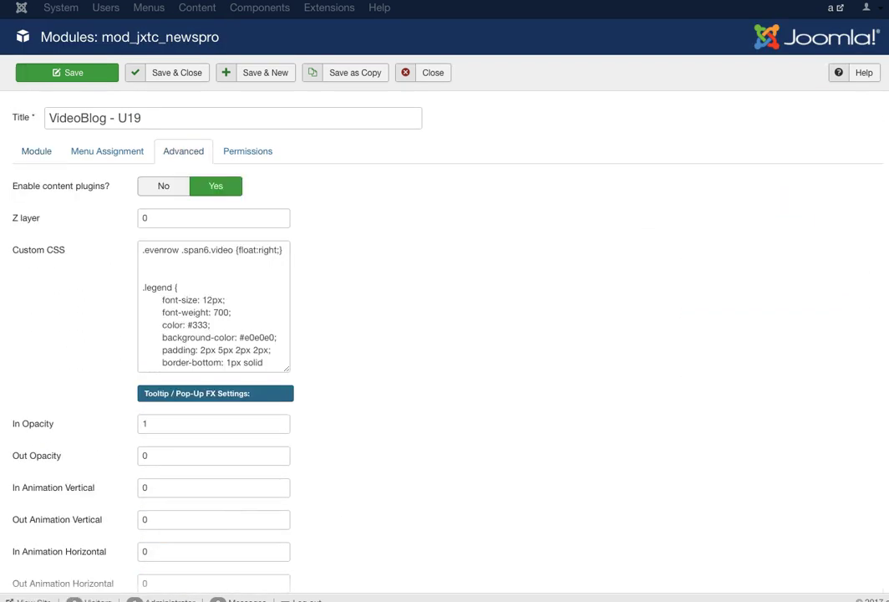
pyautogui.scroll(-20, 214, 306)
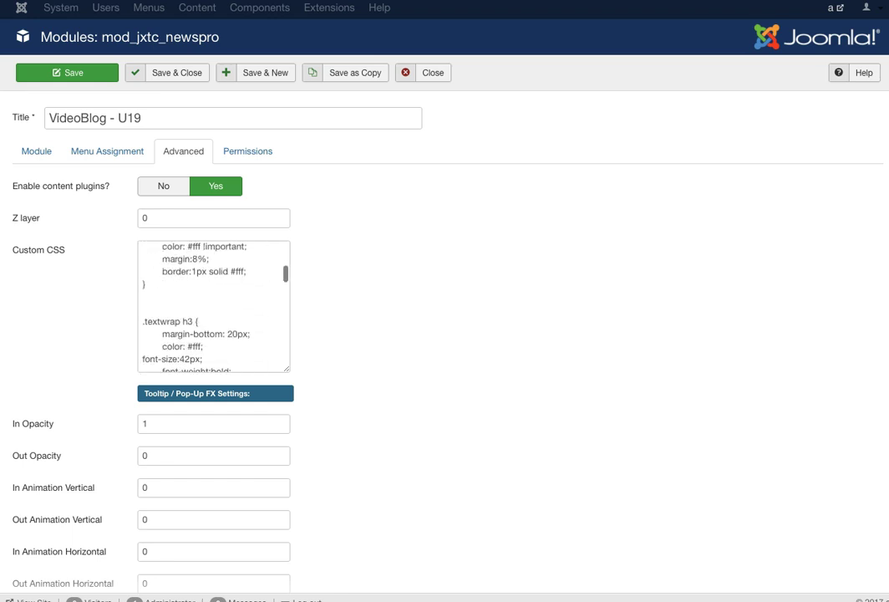
pyautogui.scroll(-10, 214, 306)
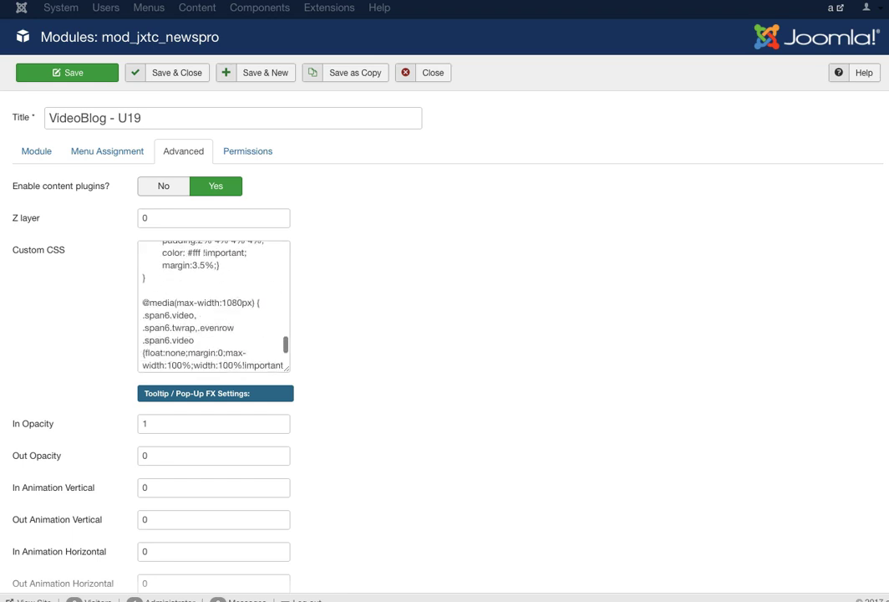
pyautogui.scroll(-3, 369, 301)
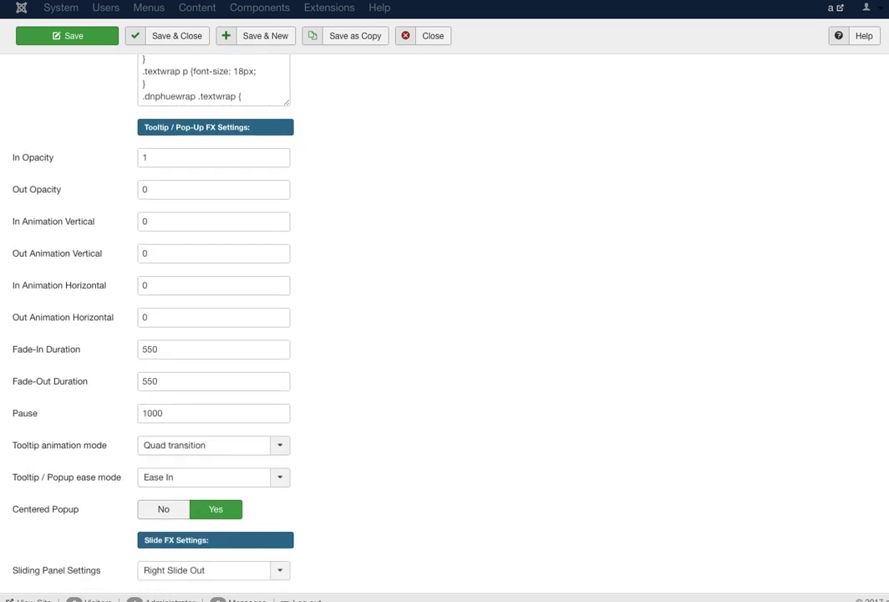
pyautogui.scroll(4, 370, 301)
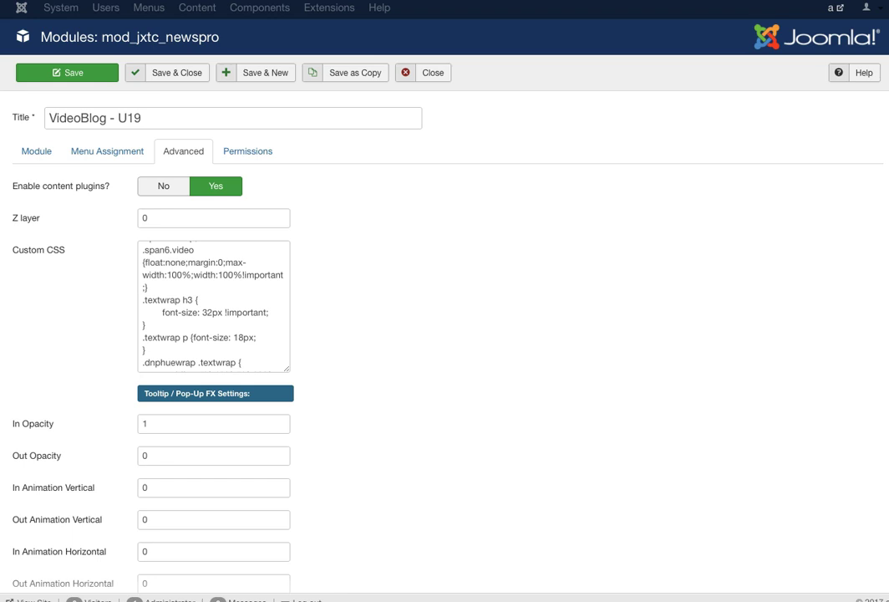
pyautogui.scroll(-15, 444, 335)
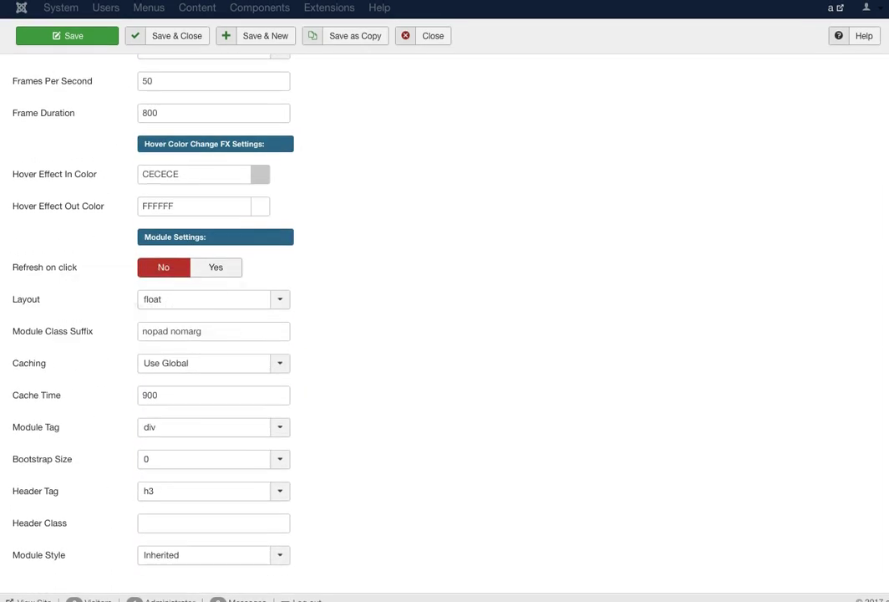
pyautogui.moveTo(52, 331)
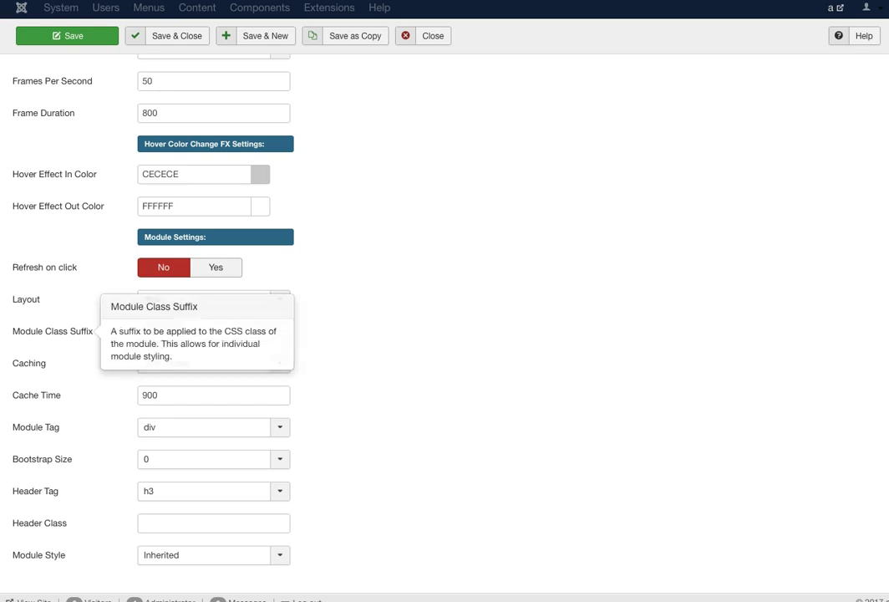
pyautogui.scroll(15, 370, 301)
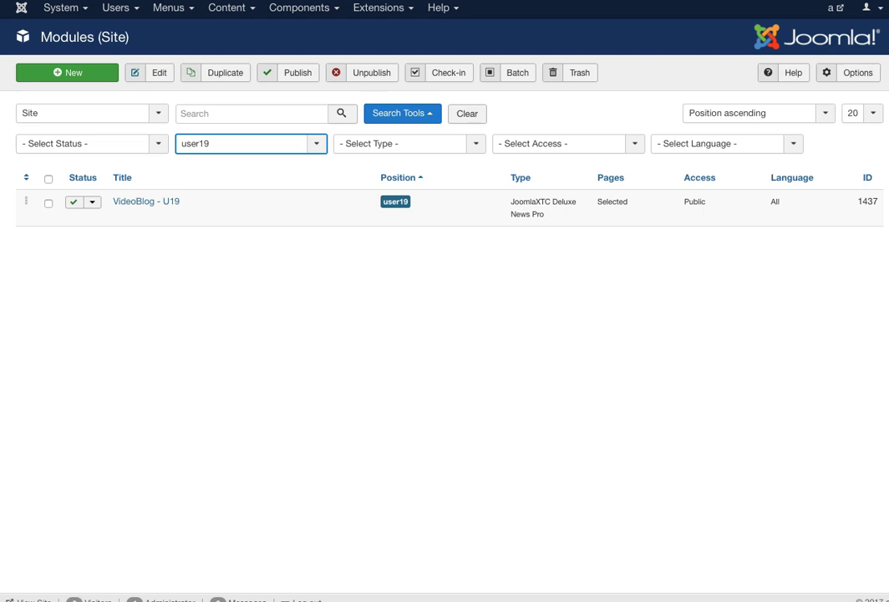
# - Change the module list's position filter to user25
pyautogui.click(242, 143)
pyautogui.scroll(-2, 242, 276)
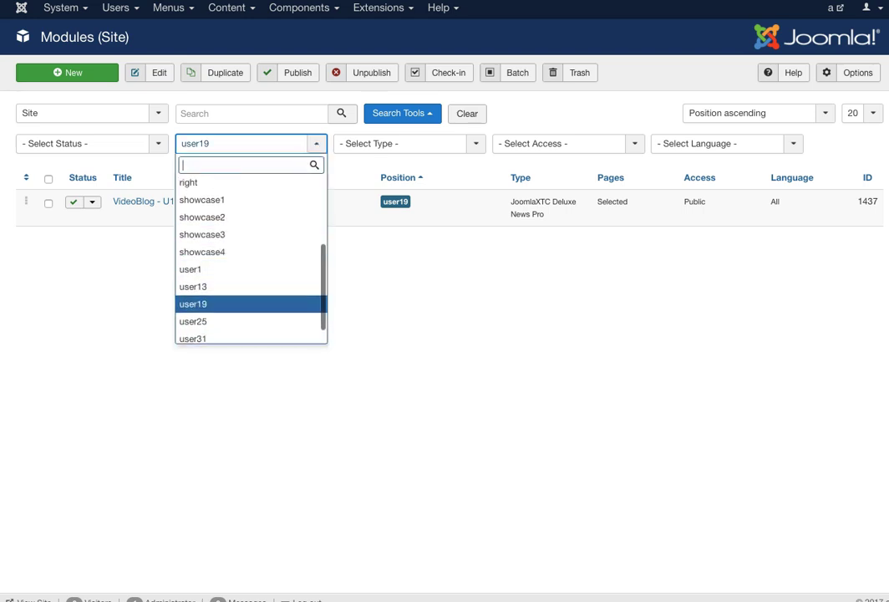
pyautogui.click(209, 321)
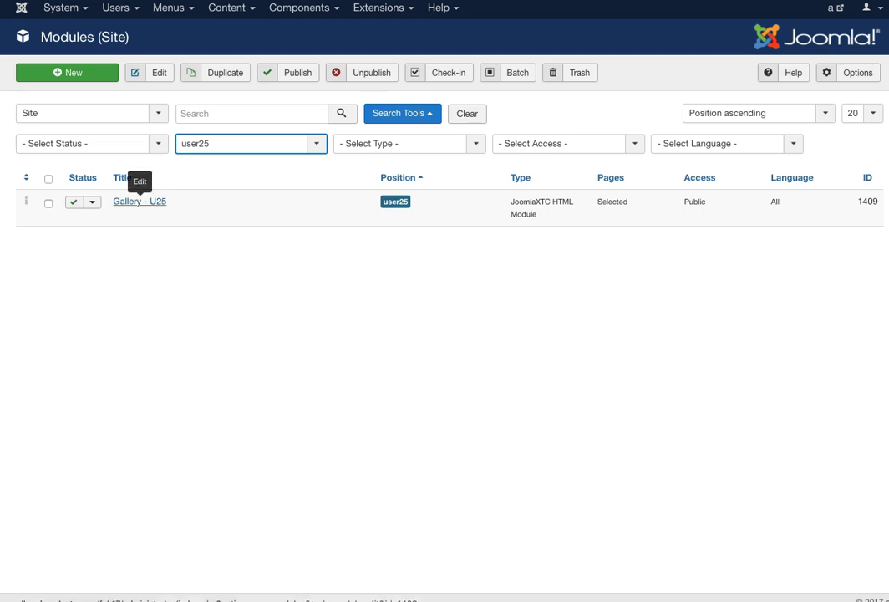
# - Open the Gallery - U25 module's custom HTML and highlight the data-sr scaling div and circle div tags
pyautogui.click(140, 201)
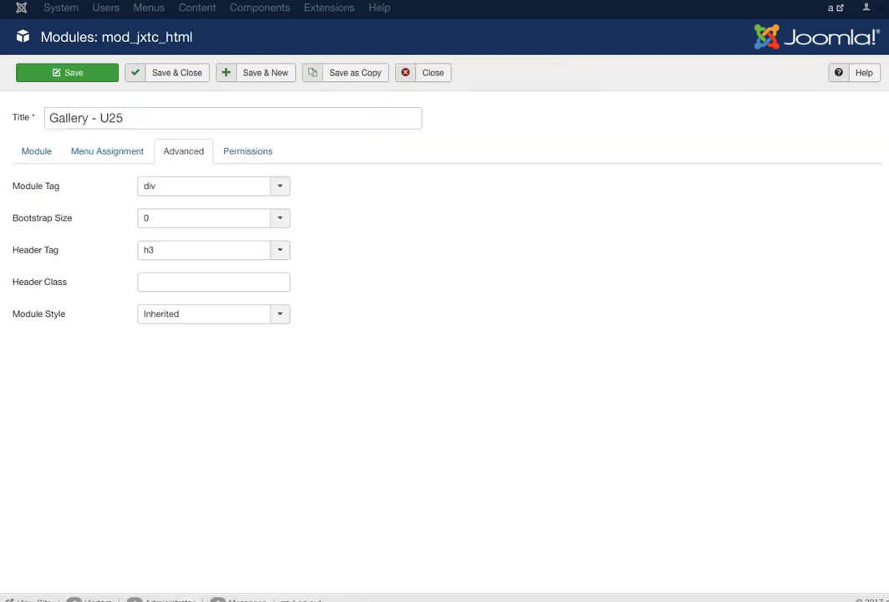
pyautogui.click(36, 151)
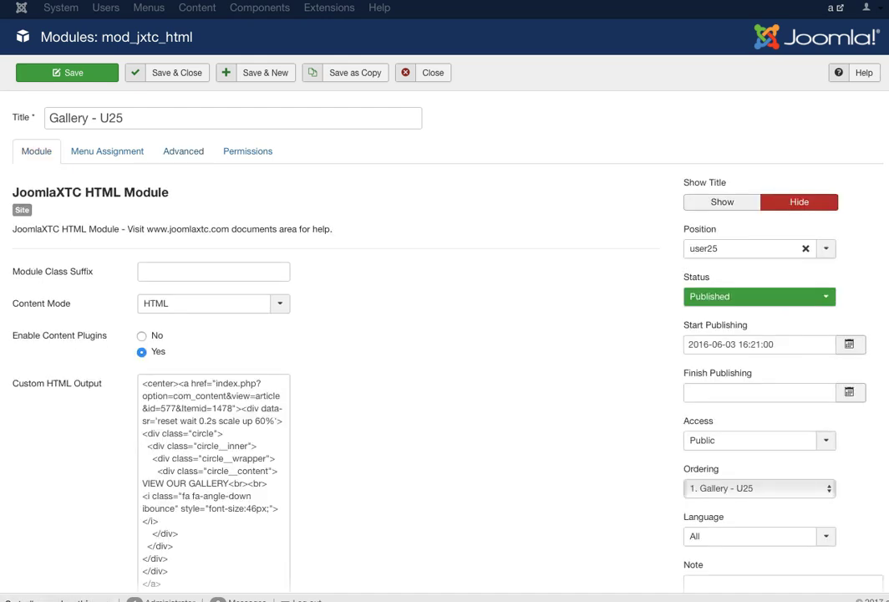
pyautogui.scroll(-2, 444, 335)
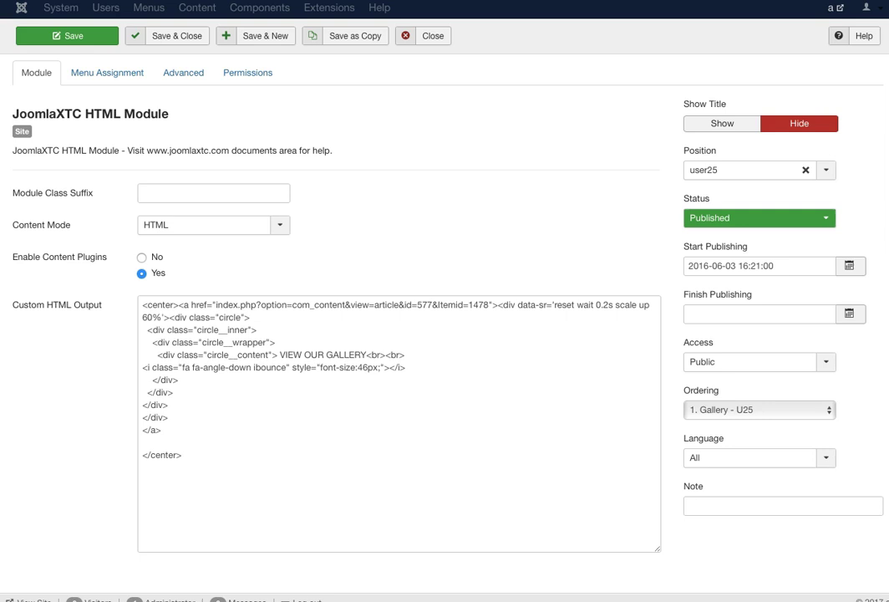
pyautogui.hotkey('shift', 'Down')
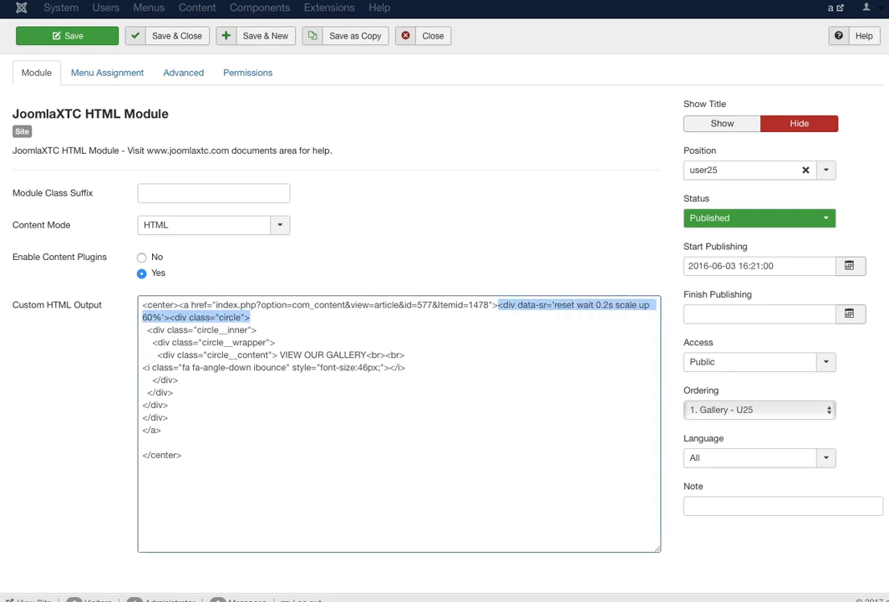
# - Highlight the VIEW OUR GALLERY text in the Gallery - U25 module's custom HTML output
pyautogui.click(308, 305)
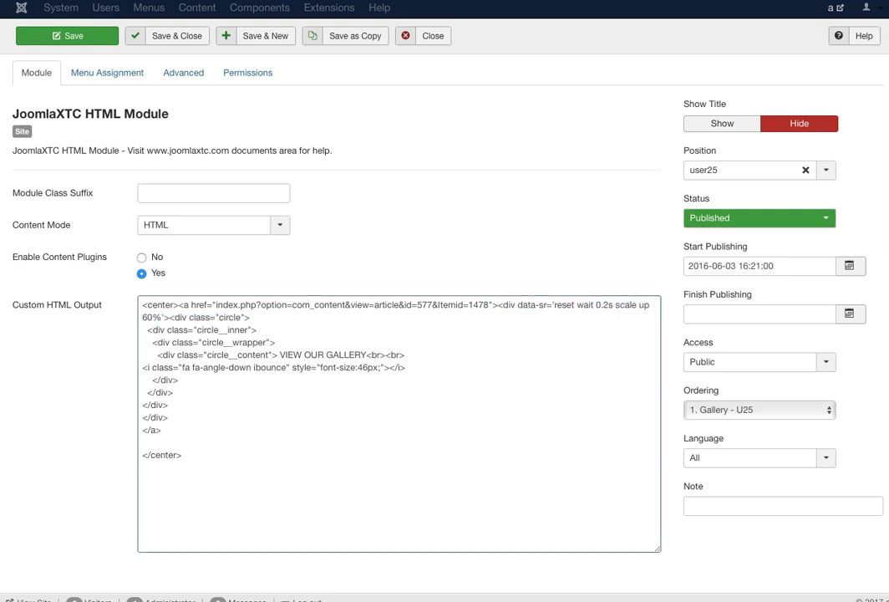
pyautogui.moveTo(279, 355); pyautogui.dragTo(366, 355)
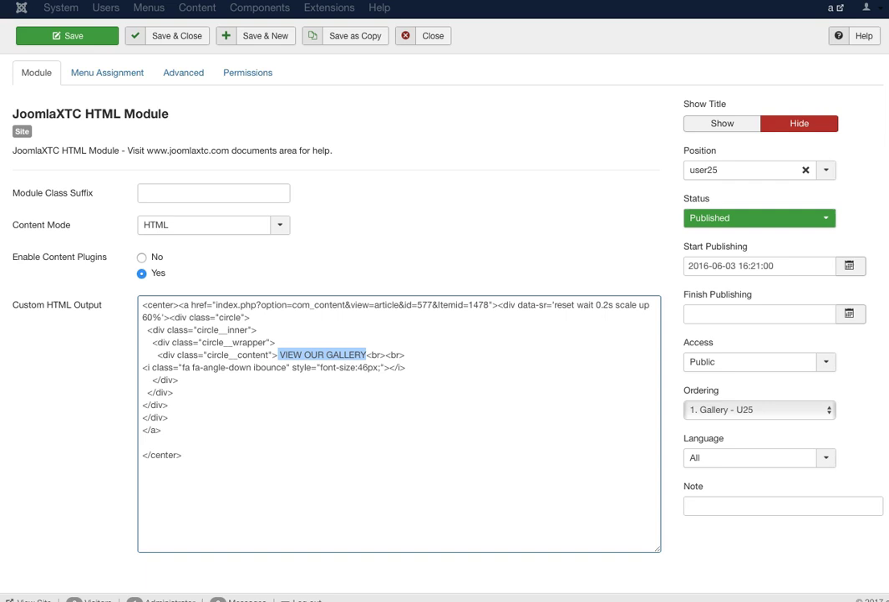
pyautogui.click(367, 354)
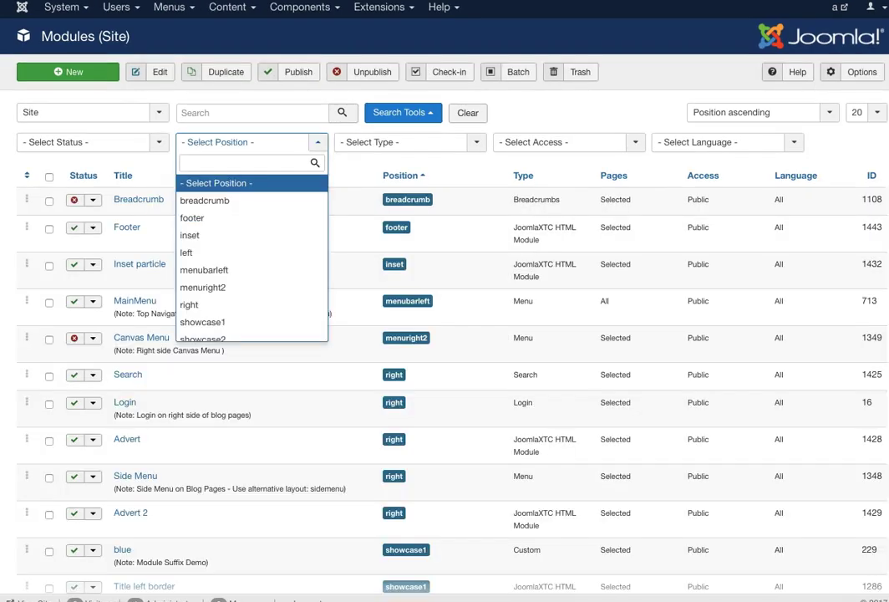
# - Change the module list's position filter to user31
pyautogui.scroll(-1, 251, 259)
pyautogui.scroll(-3, 250, 251)
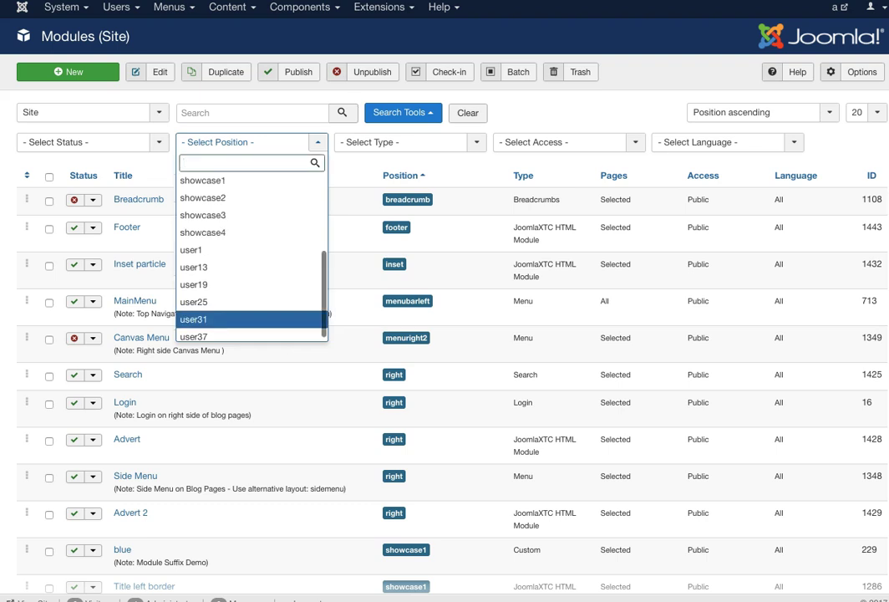
pyautogui.click(194, 315)
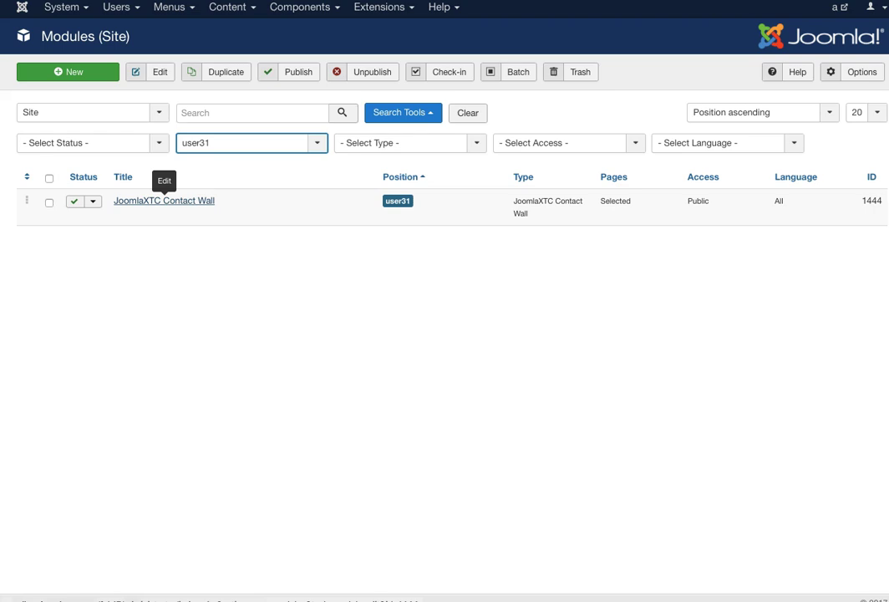
# - Open the JoomlaXTC Contact Wall module and examine its selection parameters, display parameters and HTML templates
pyautogui.click(164, 201)
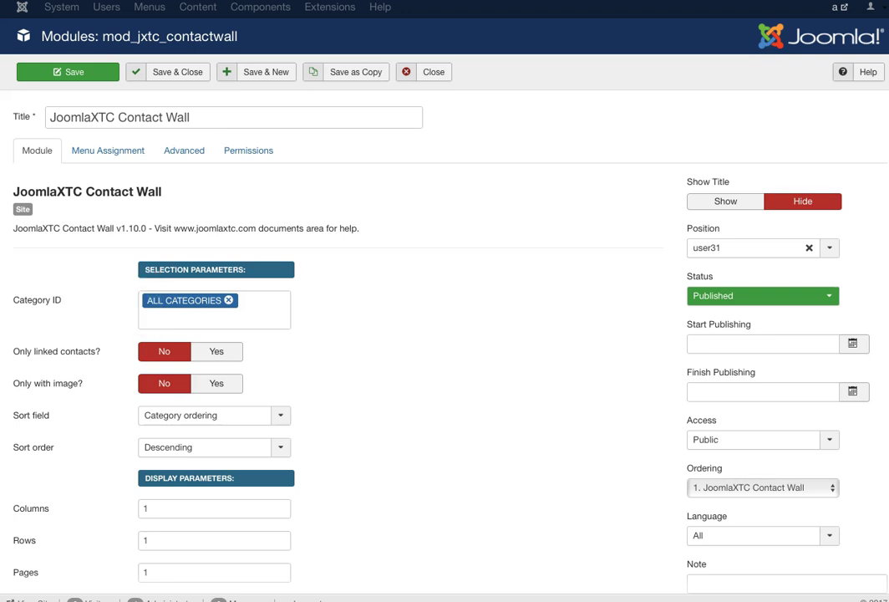
pyautogui.scroll(-5, 445, 334)
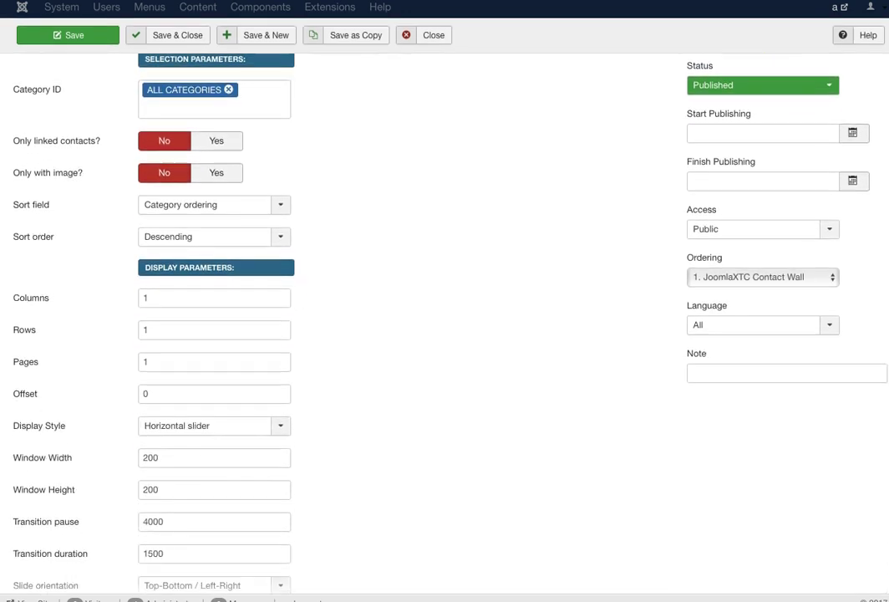
pyautogui.scroll(-10, 445, 334)
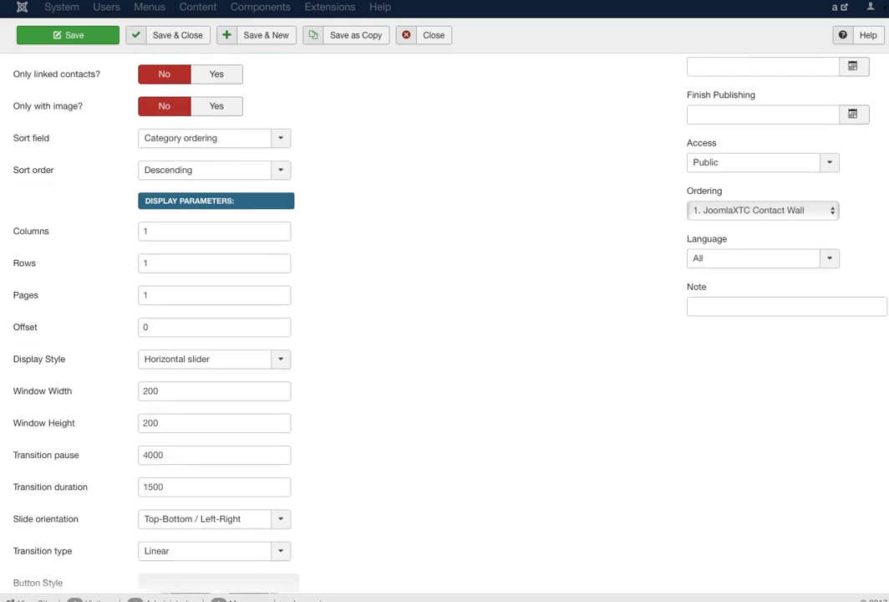
pyautogui.scroll(-1, 445, 335)
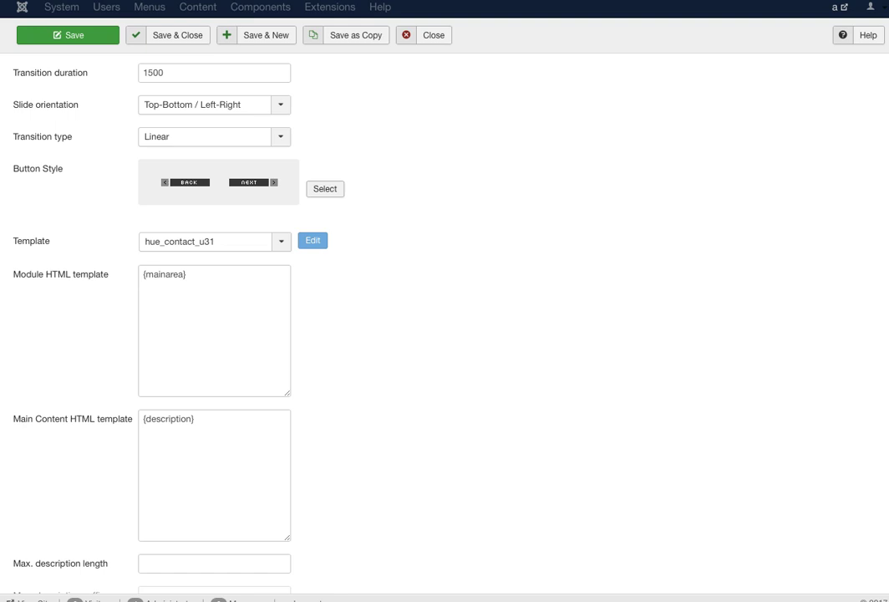
pyautogui.scroll(18, 444, 335)
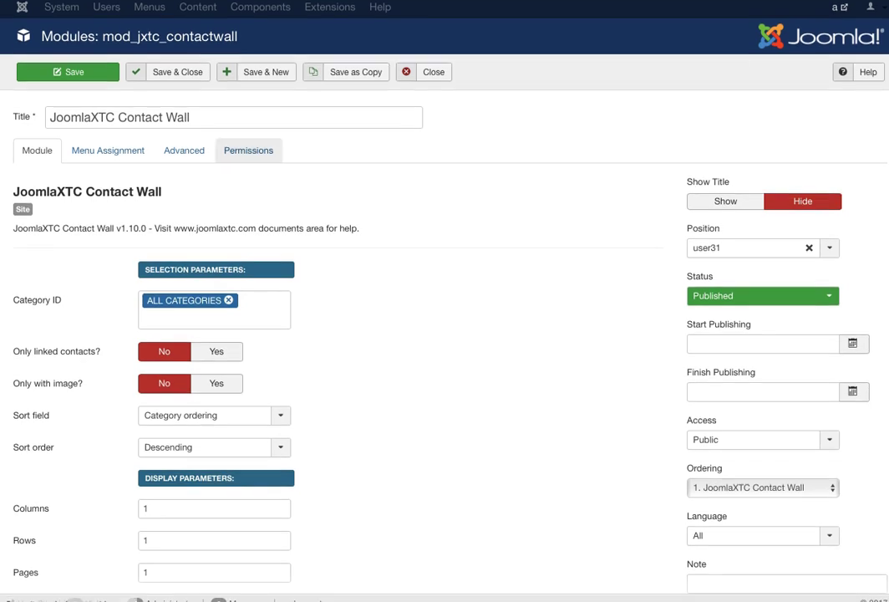
# - Examine the Contact Wall module's advanced settings, from the custom CSS and effect settings to the module settings
pyautogui.click(184, 151)
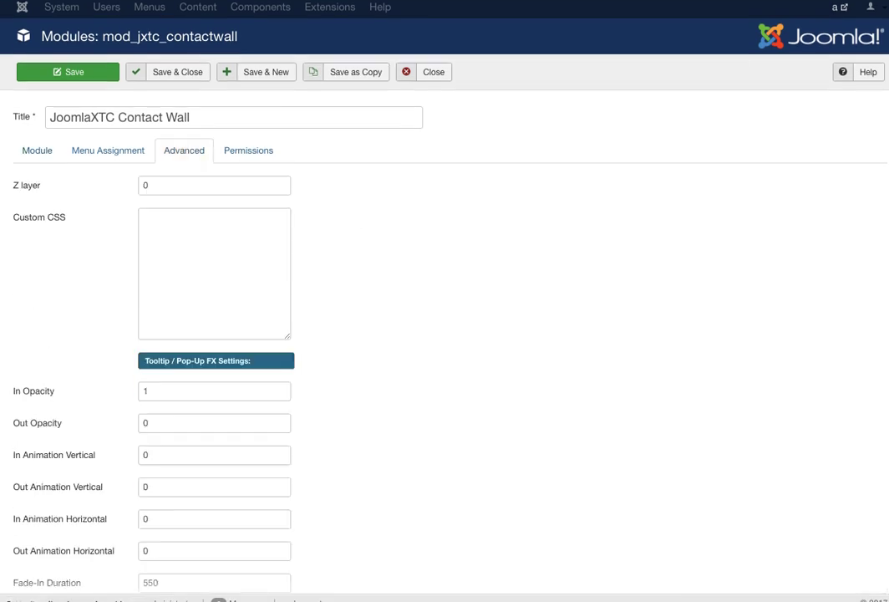
pyautogui.scroll(-10, 183, 150)
pyautogui.scroll(-9, 444, 318)
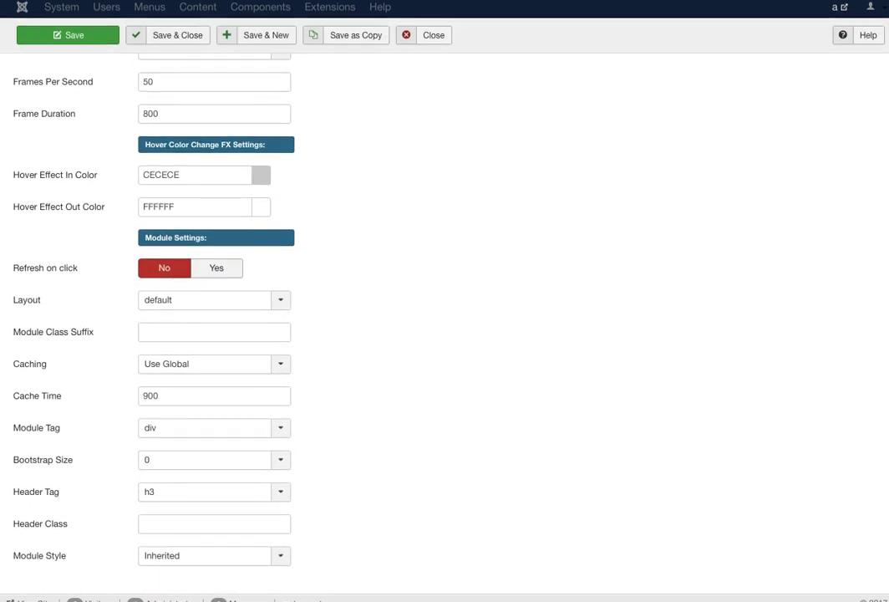
pyautogui.scroll(8, 445, 317)
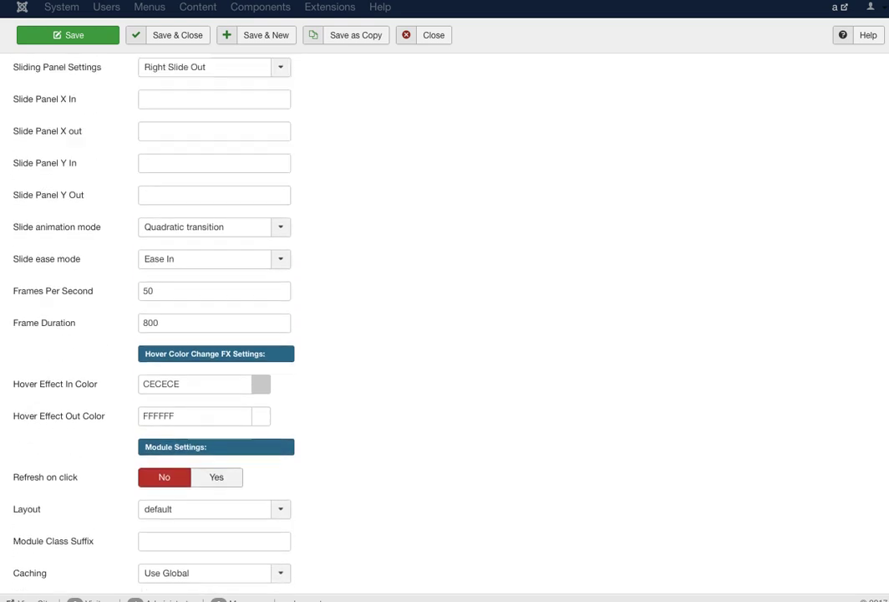
pyautogui.scroll(13, 444, 318)
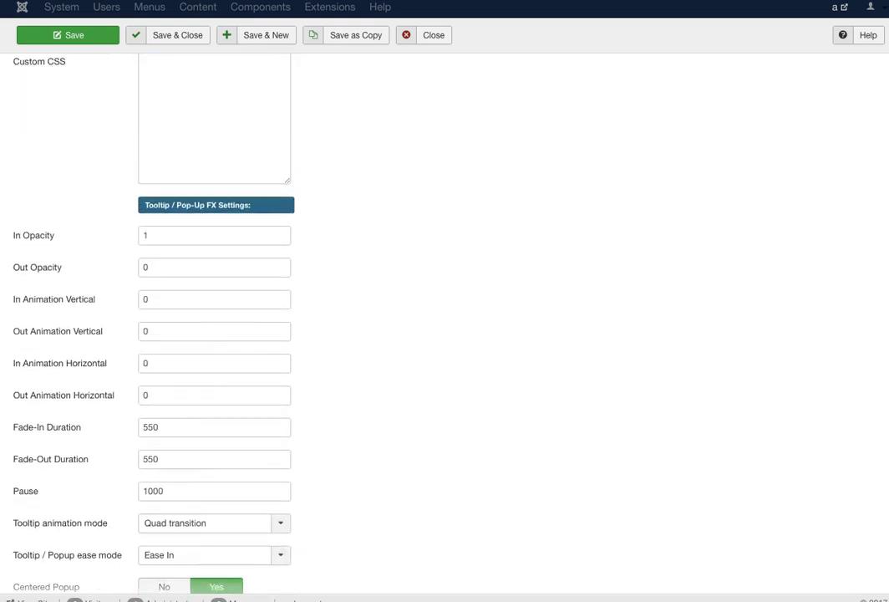
pyautogui.scroll(1, 444, 317)
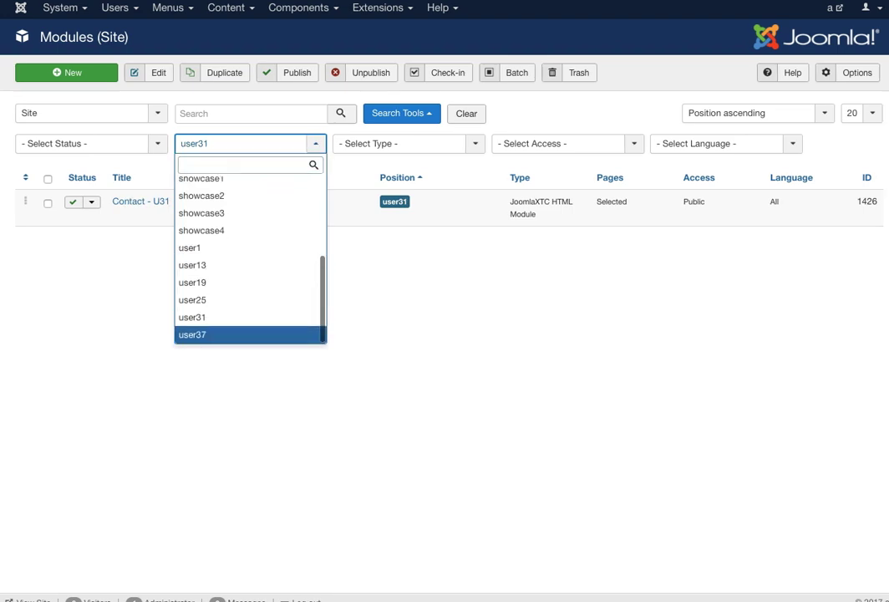
# - Filter the module list to position user37 and examine the Staff - U37 module's category, display parameters and template
pyautogui.click(192, 334)
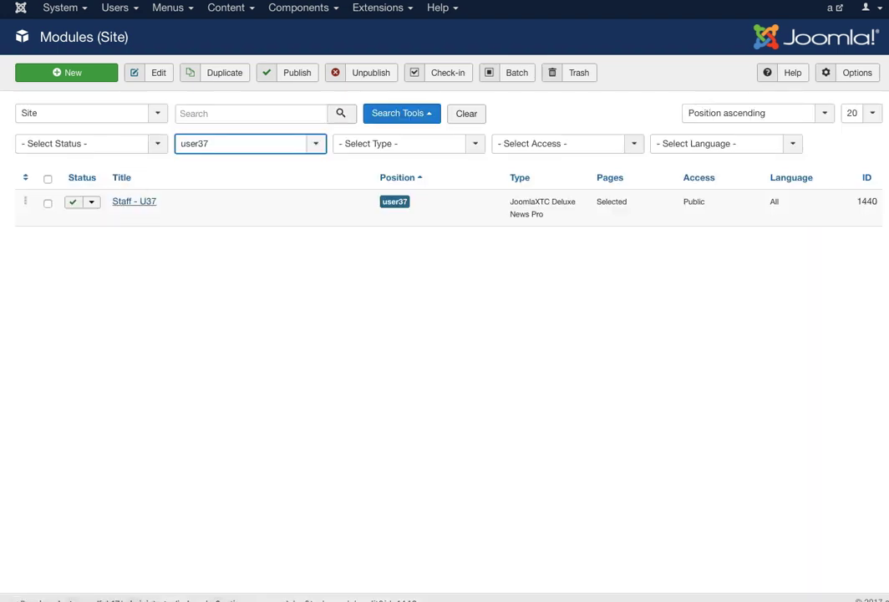
pyautogui.click(133, 202)
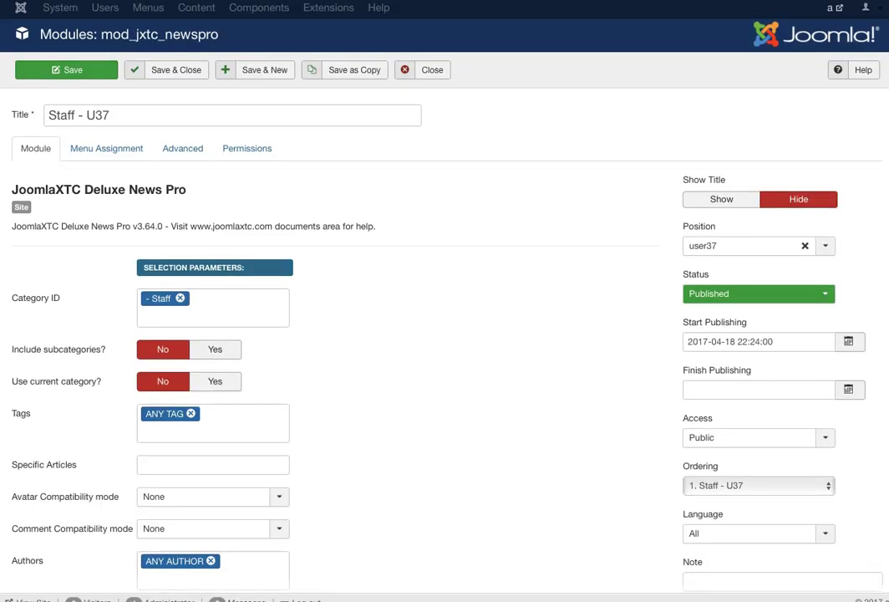
pyautogui.scroll(-1, 37, 249)
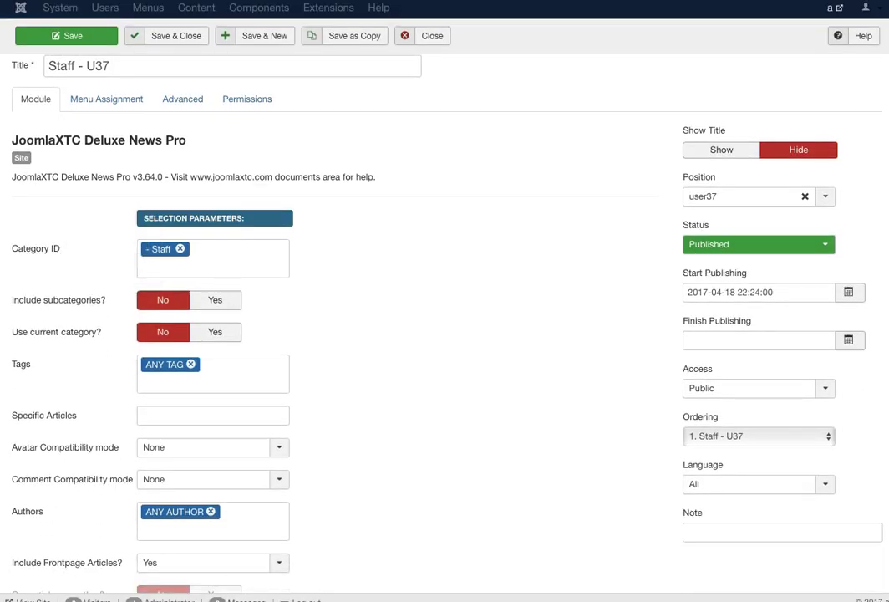
pyautogui.scroll(-10, 372, 317)
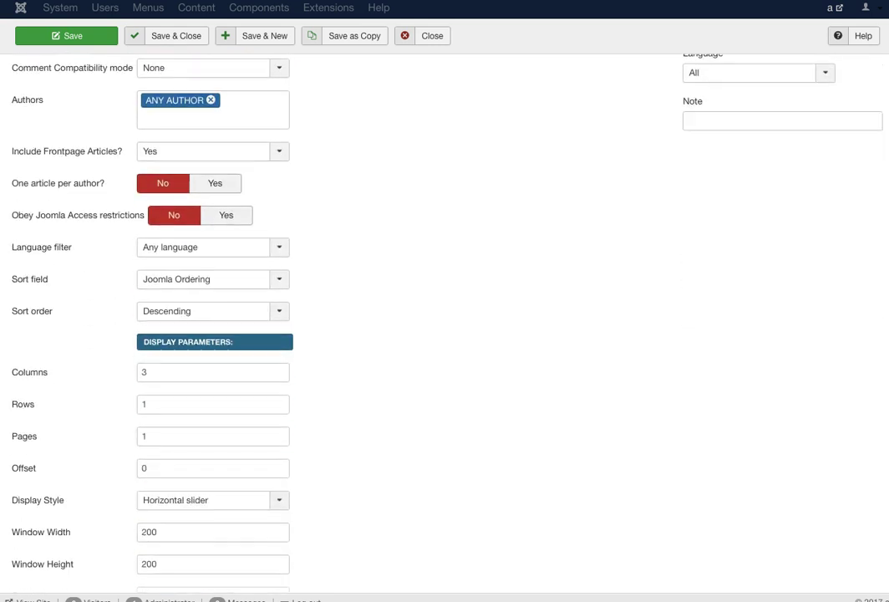
pyautogui.scroll(-1, 372, 317)
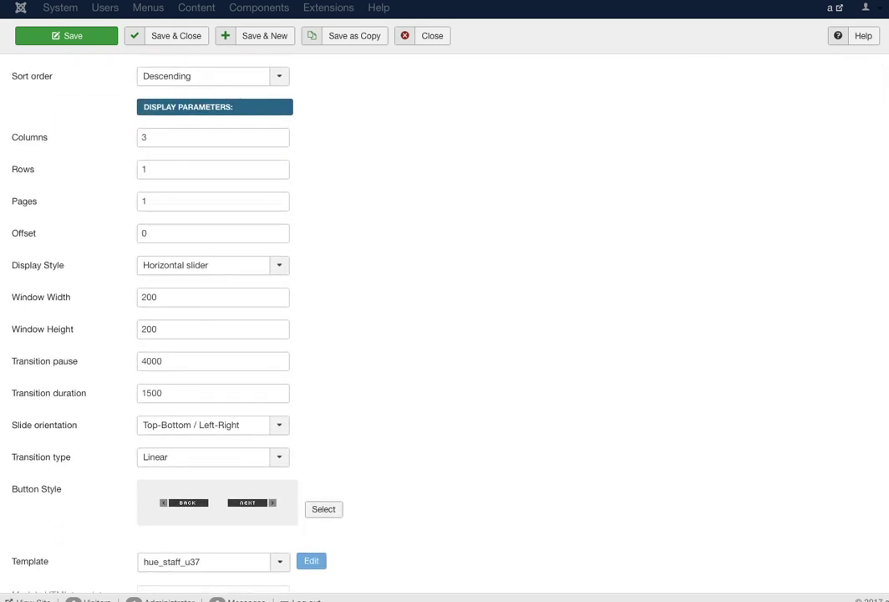
pyautogui.scroll(-5, 372, 317)
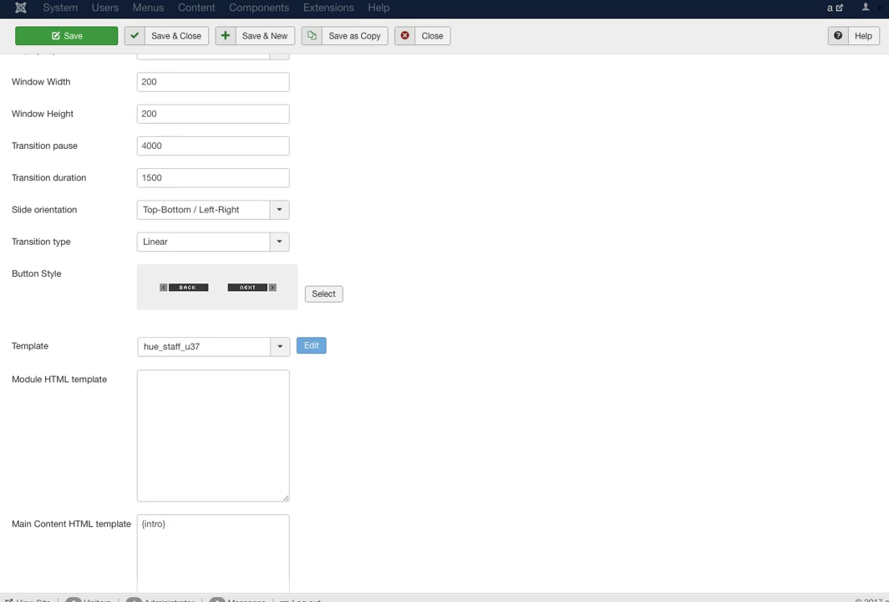
pyautogui.scroll(15, 372, 318)
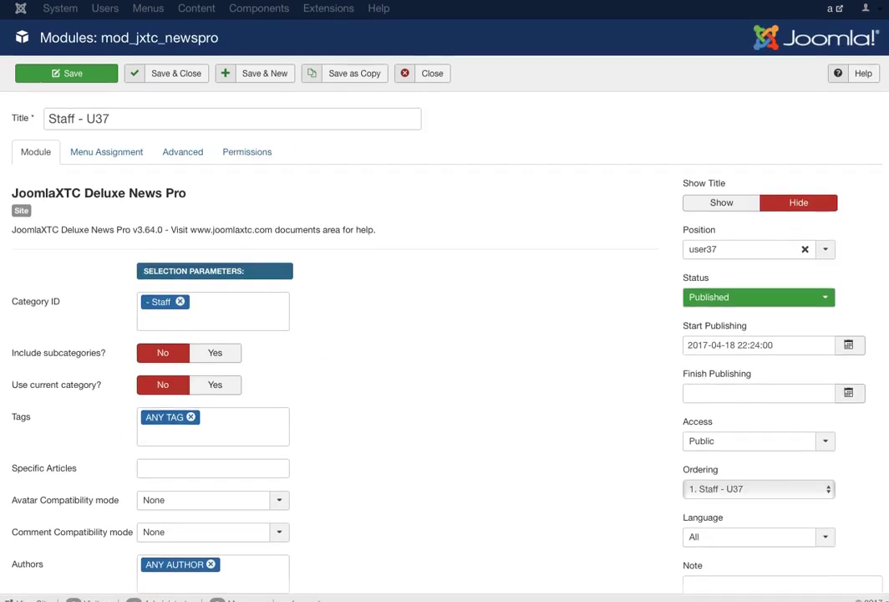
# - Examine the Staff - U37 module's advanced settings, including its layout and module class suffix
pyautogui.click(182, 151)
pyautogui.scroll(-20, 372, 318)
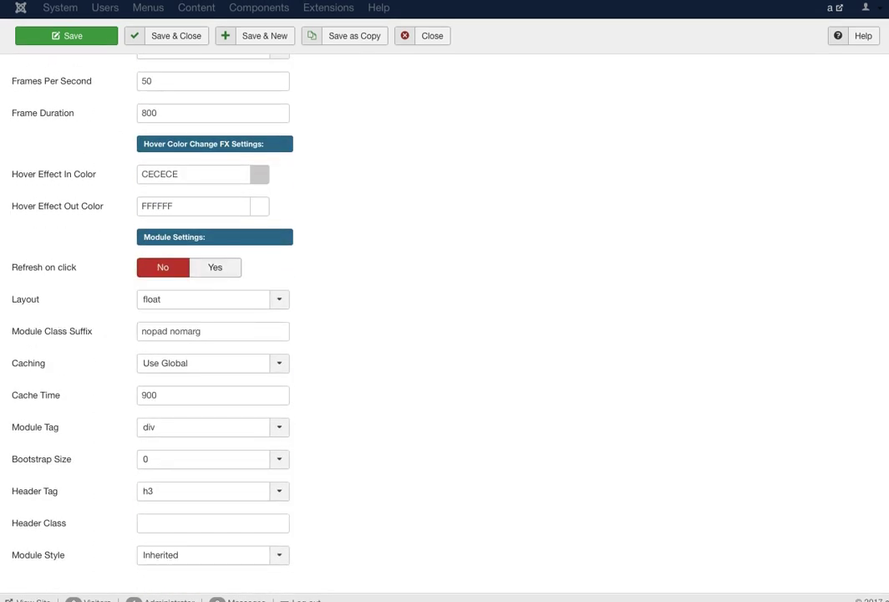
pyautogui.scroll(20, 372, 317)
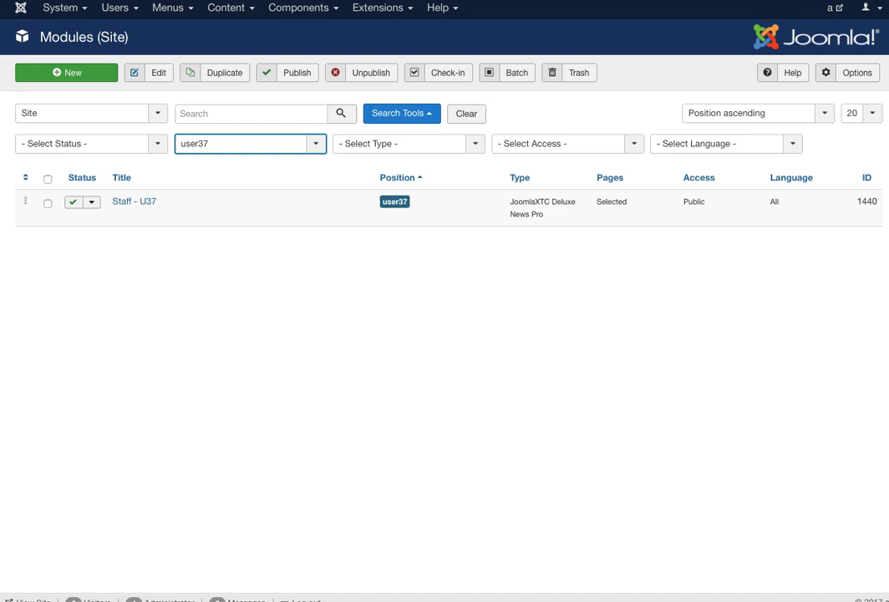
# - Filter the module list to the footer position and open the Footer module to examine its custom HTML output
pyautogui.press('Down')
pyautogui.press('Up')
pyautogui.press('Up')
pyautogui.press('Up')
pyautogui.press('Up')
pyautogui.press('Up')
pyautogui.press('Up')
pyautogui.press('Up')
pyautogui.press('Up')
pyautogui.press('Up')
pyautogui.press('Up')
pyautogui.press('Up')
pyautogui.press('Up')
pyautogui.press('Up')
pyautogui.press('Up')
pyautogui.press('Up')
pyautogui.press('Up')
pyautogui.press('Down')
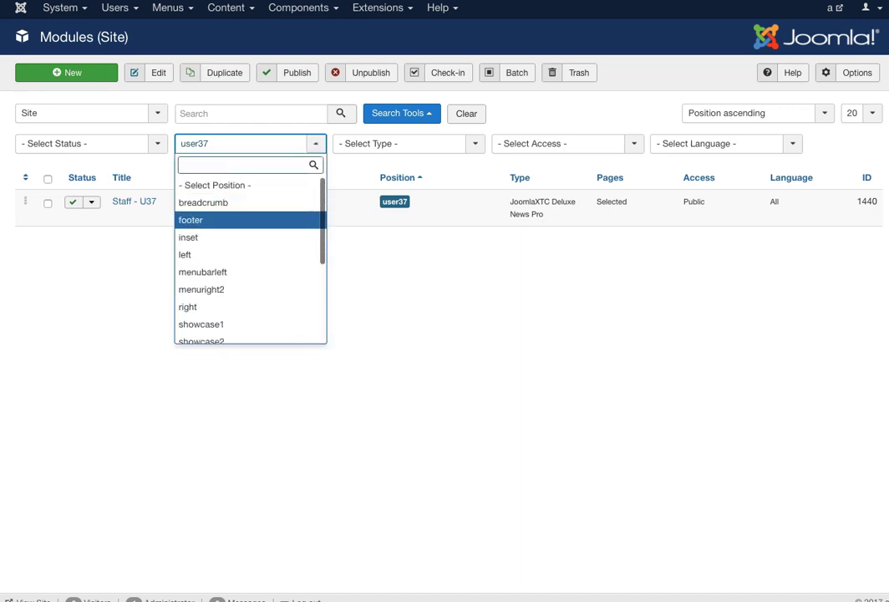
pyautogui.press('Return')
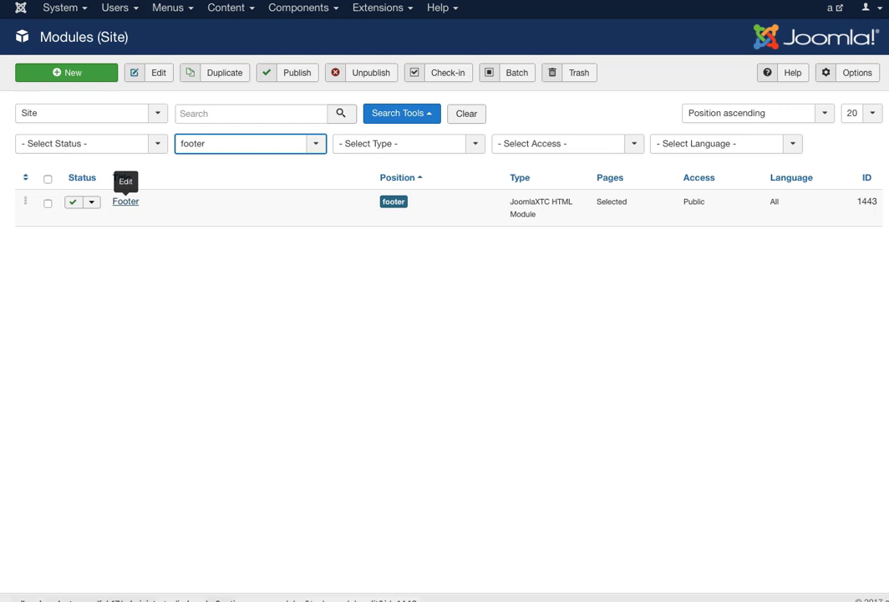
pyautogui.click(126, 202)
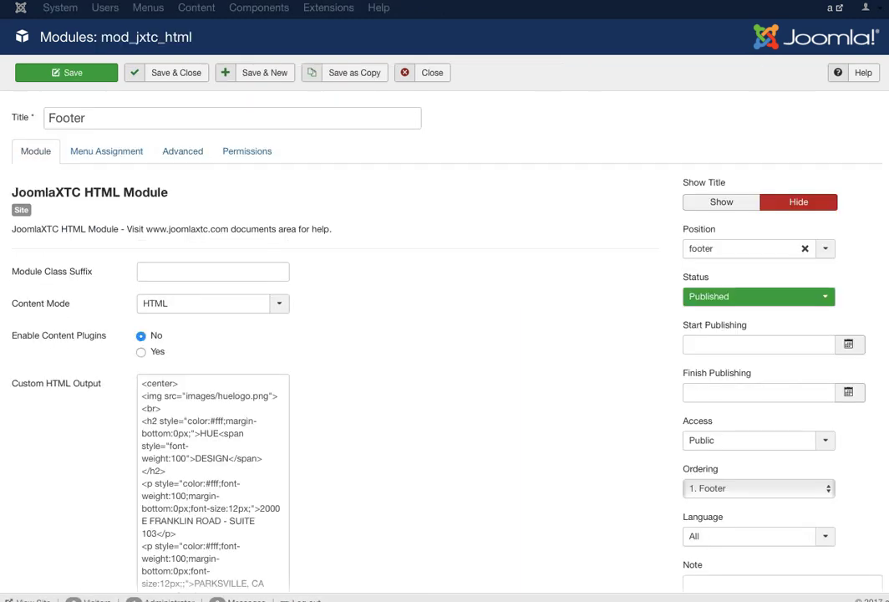
pyautogui.scroll(-2, 445, 335)
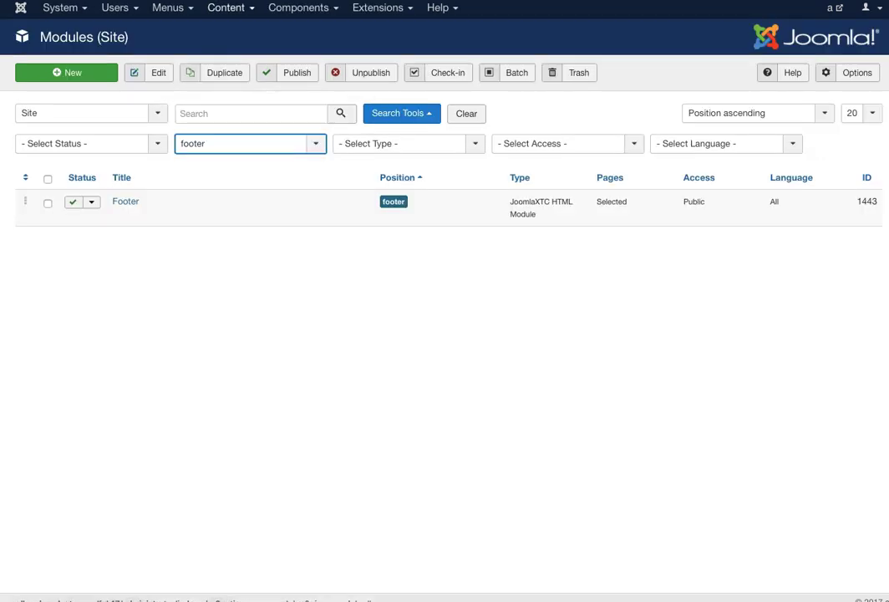
# - Go to the site's article list and filter it by the Video Blog category
pyautogui.click(226, 7)
pyautogui.moveTo(243, 47)
pyautogui.click(230, 30)
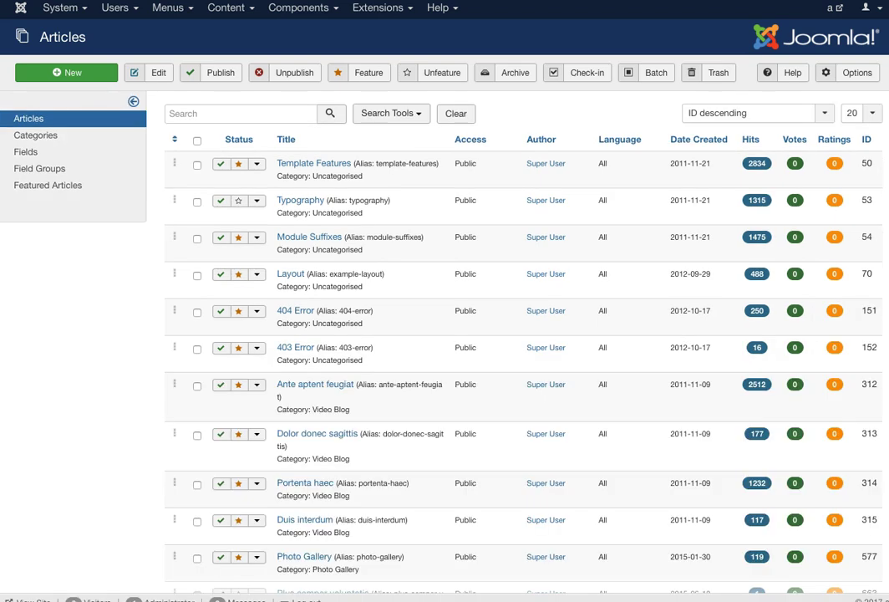
pyautogui.click(390, 113)
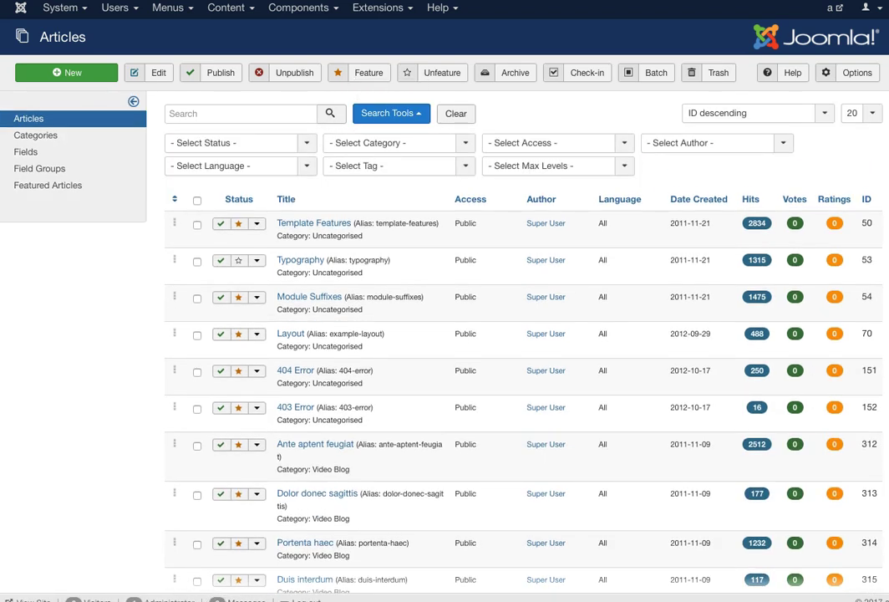
pyautogui.click(393, 143)
pyautogui.scroll(-1, 367, 272)
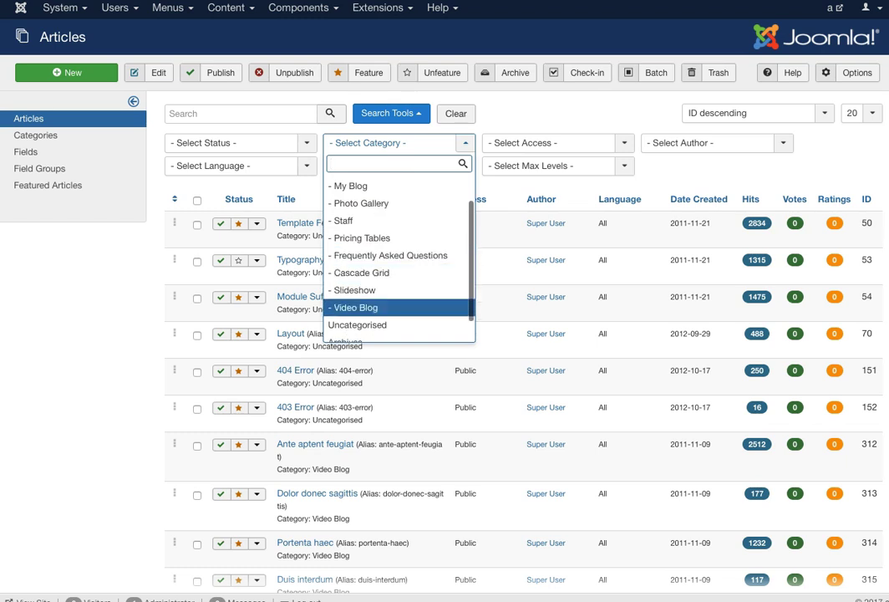
pyautogui.click(356, 307)
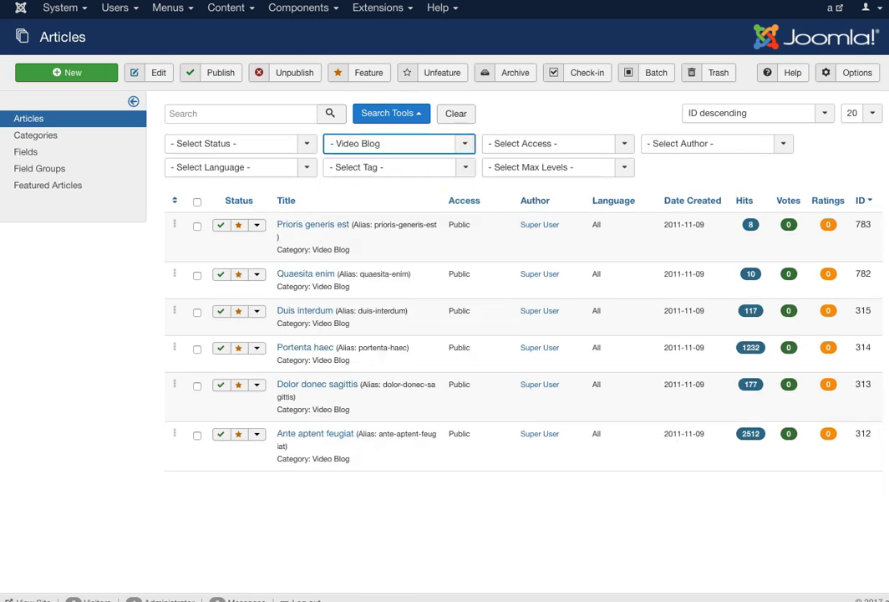
# - Open the Prioris generis est article and highlight the youtube plugin tag at the start of its content
pyautogui.click(312, 224)
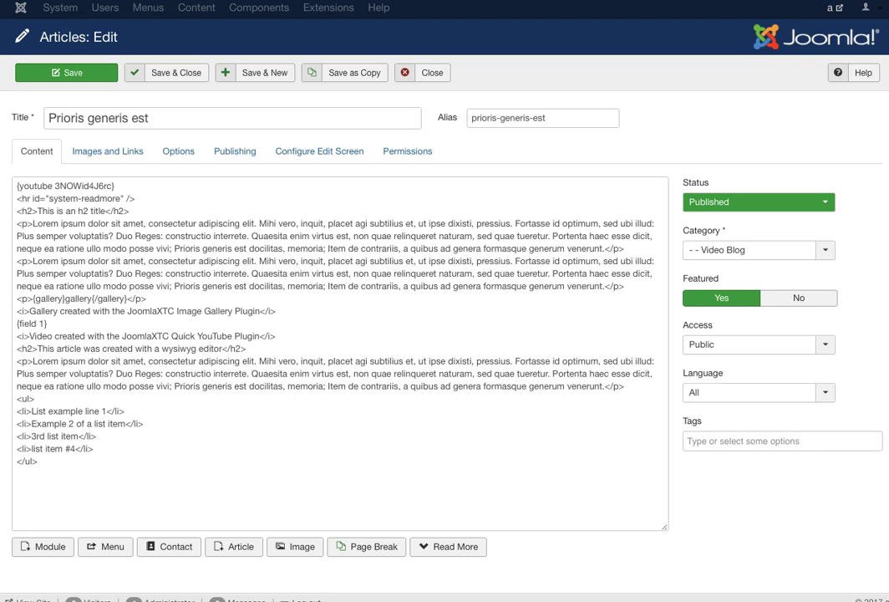
pyautogui.moveTo(19, 186); pyautogui.dragTo(112, 186)
pyautogui.click(116, 186)
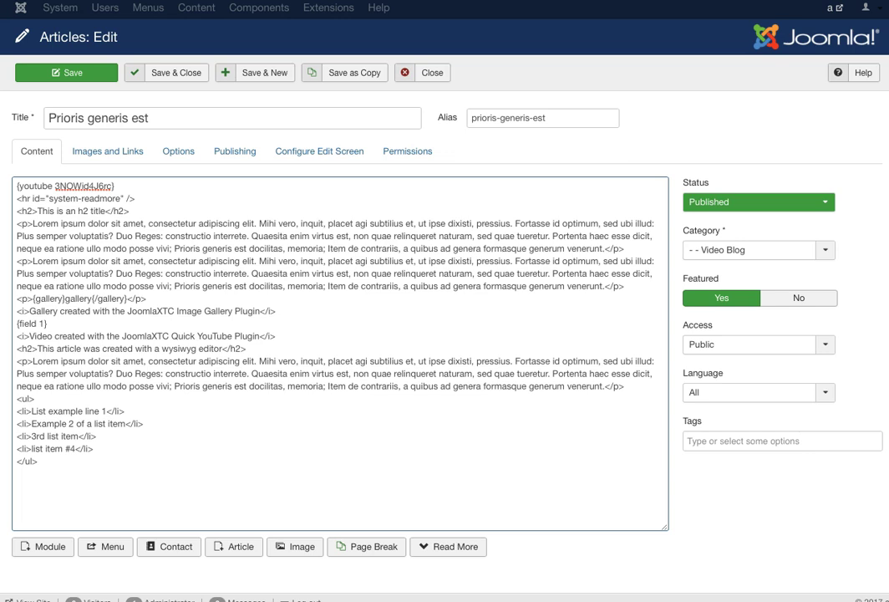
pyautogui.hotkey('shift', 'Home')
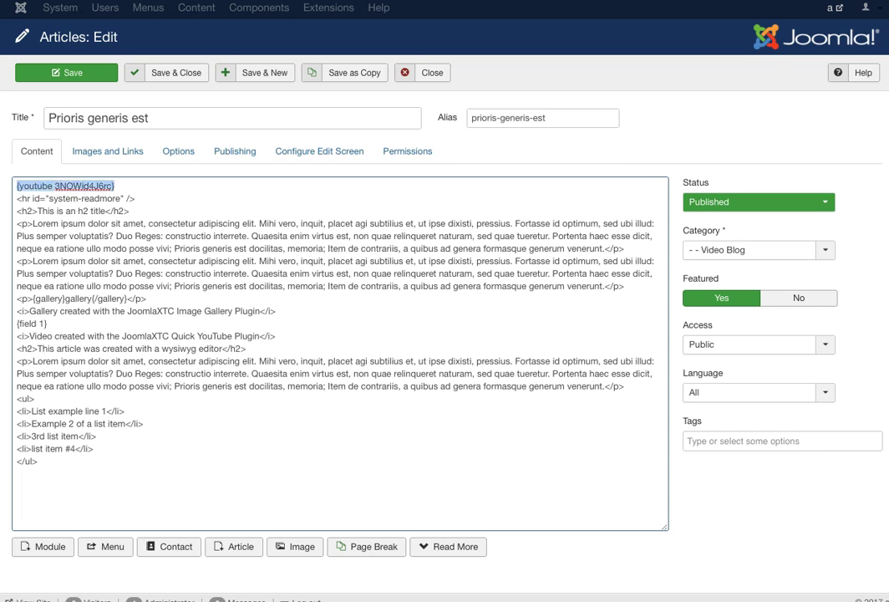
# - Highlight the system-readmore line below the youtube tag, and return the cursor to the end of the tag
pyautogui.press('Down')
pyautogui.press('End')
pyautogui.hotkey('shift', 'Home')
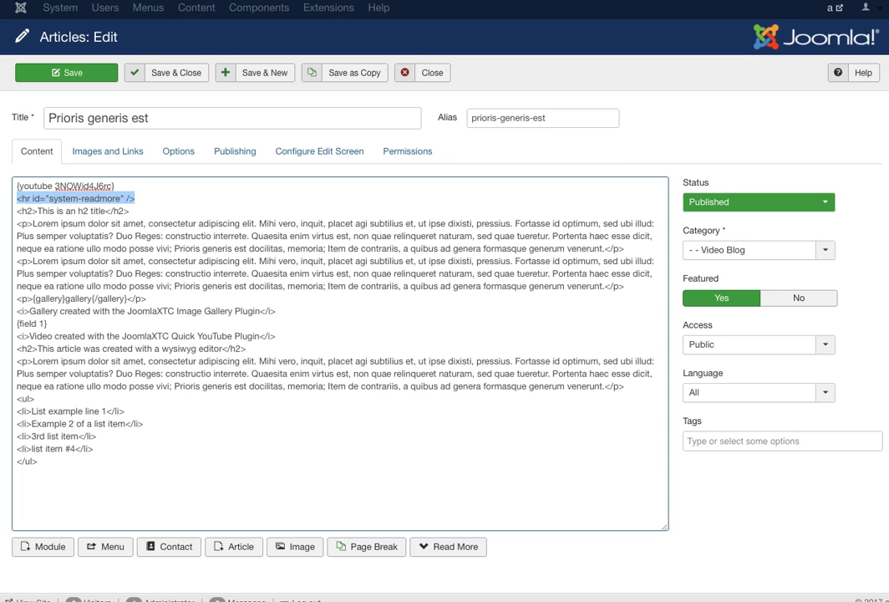
pyautogui.click(116, 185)
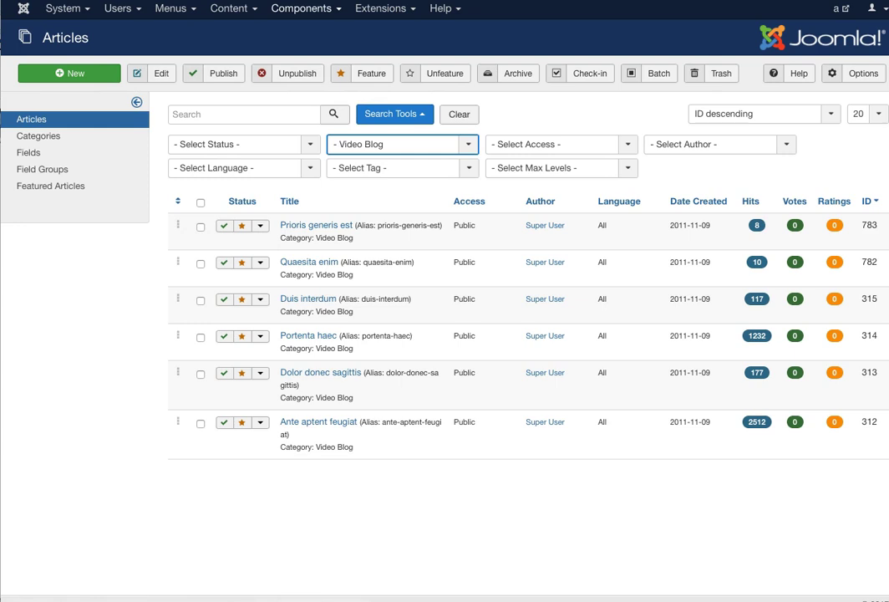
# - Open the Joomla Contact entry from the Contacts component and examine its image and contact details
pyautogui.click(301, 9)
pyautogui.moveTo(301, 31)
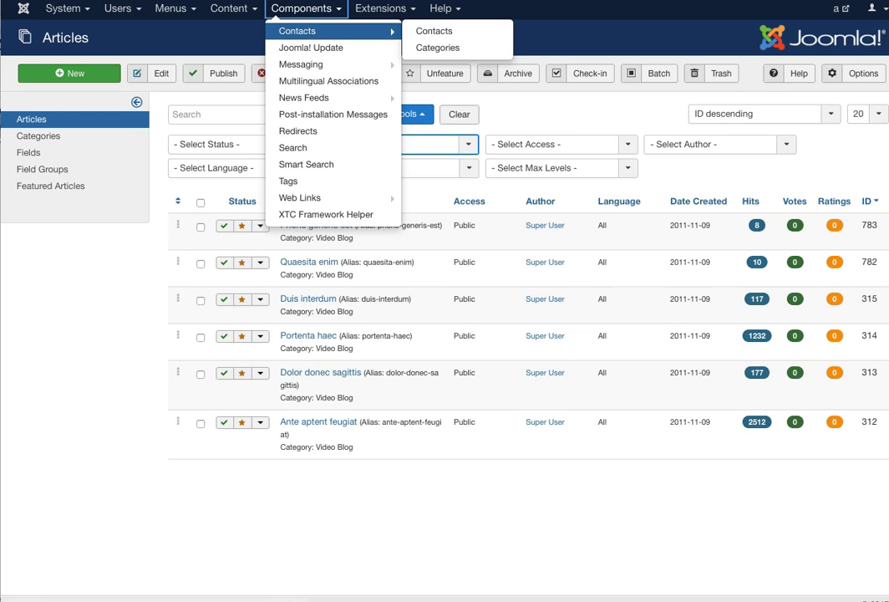
pyautogui.click(434, 31)
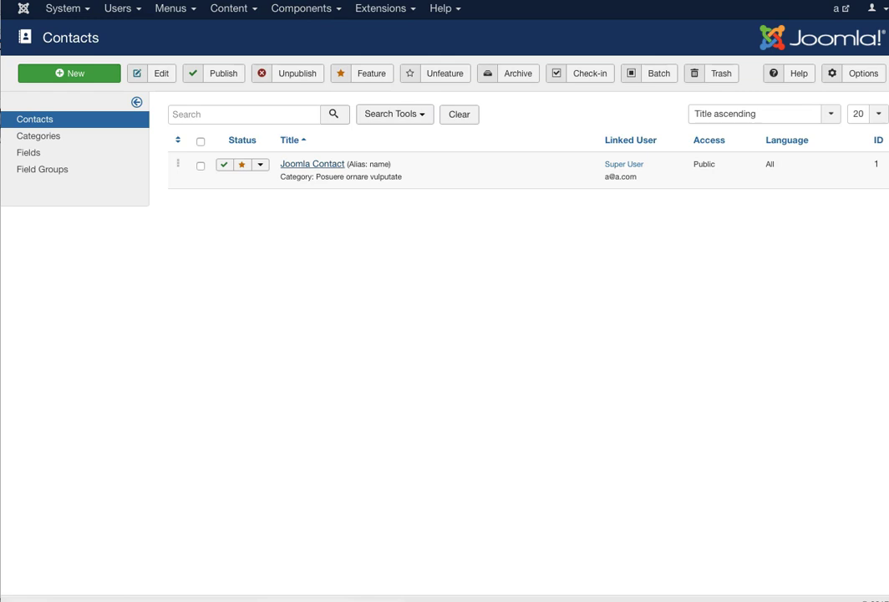
pyautogui.click(311, 163)
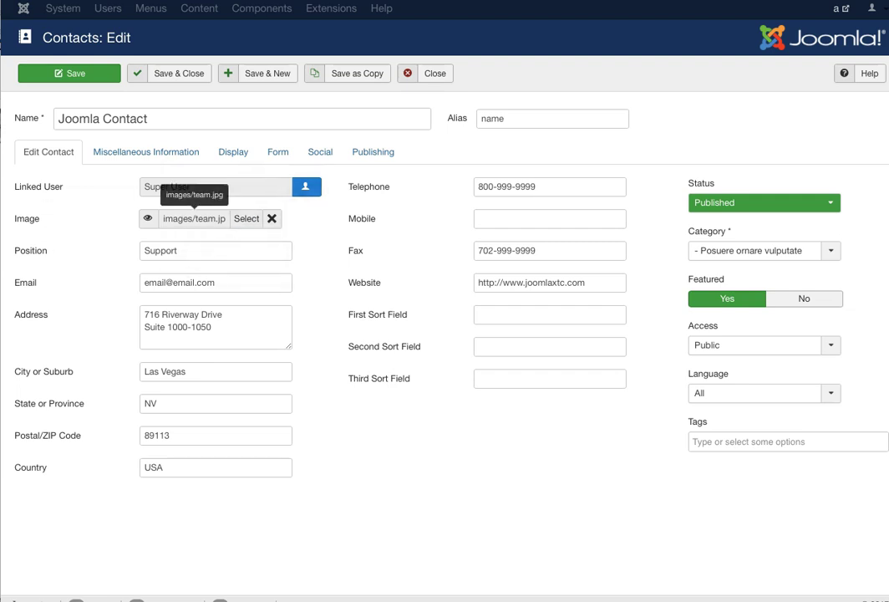
pyautogui.moveTo(147, 218)
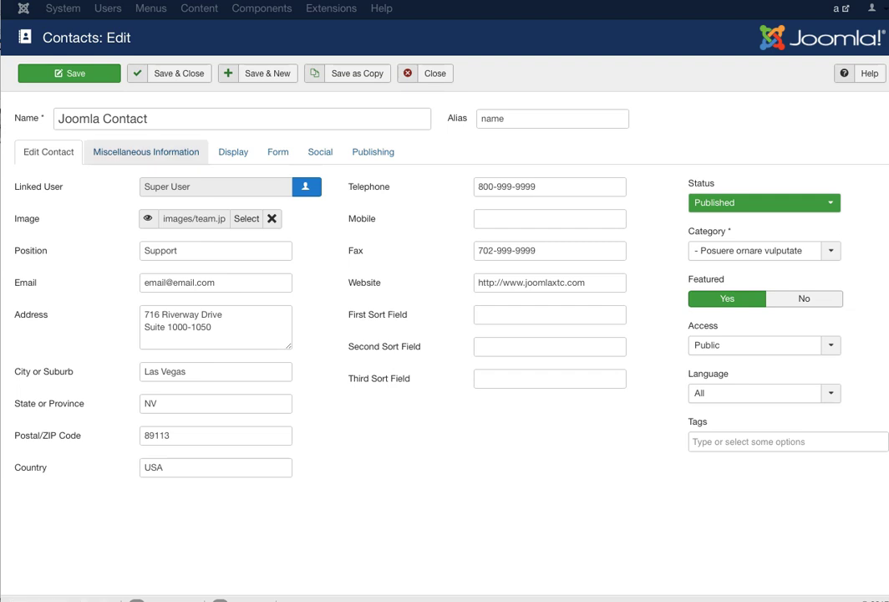
# - Examine the contact's miscellaneous information and social icon links, close the contact and open the contact Fields list
pyautogui.click(146, 151)
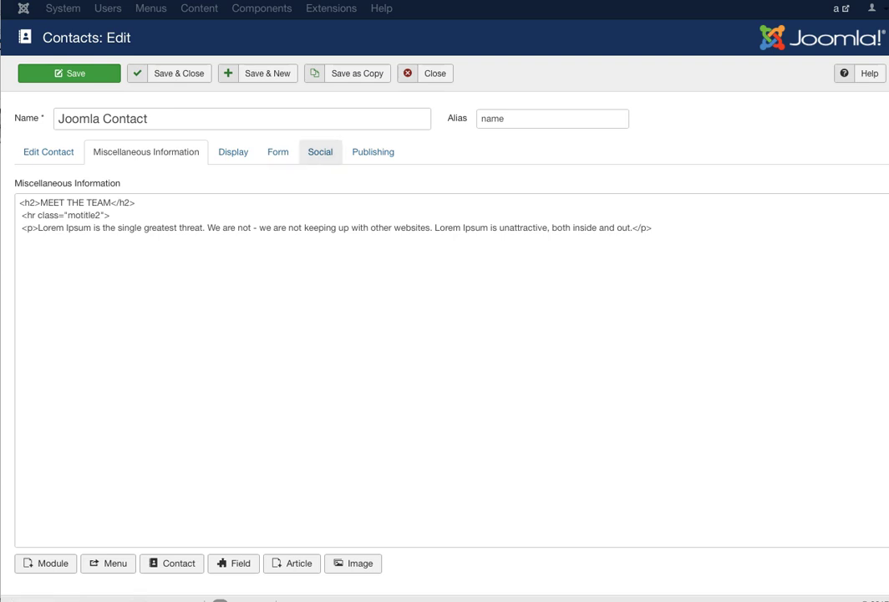
pyautogui.click(321, 152)
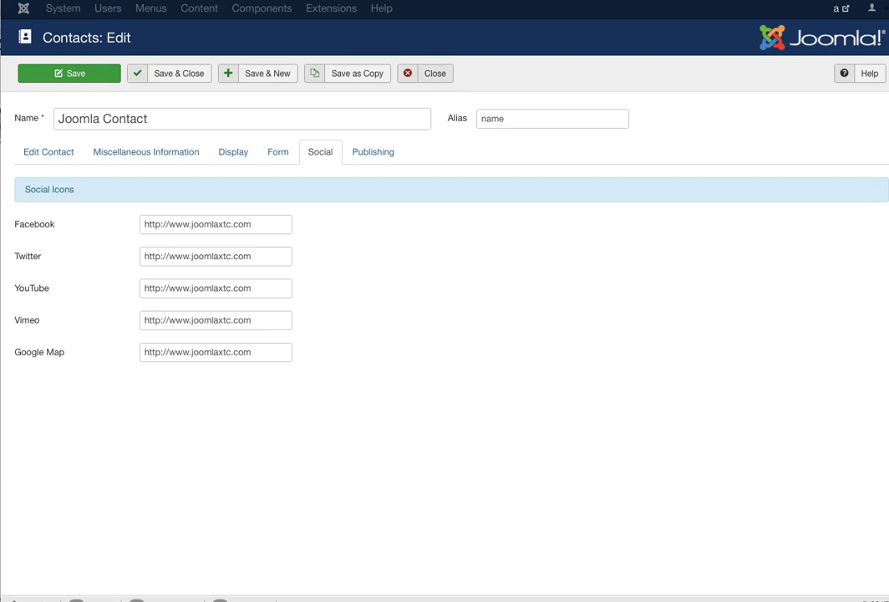
pyautogui.click(428, 74)
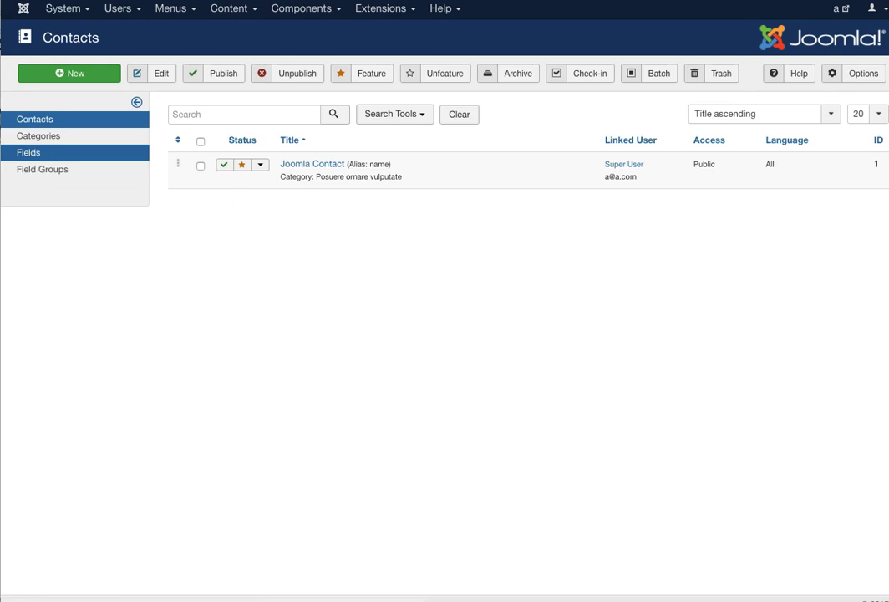
pyautogui.click(28, 152)
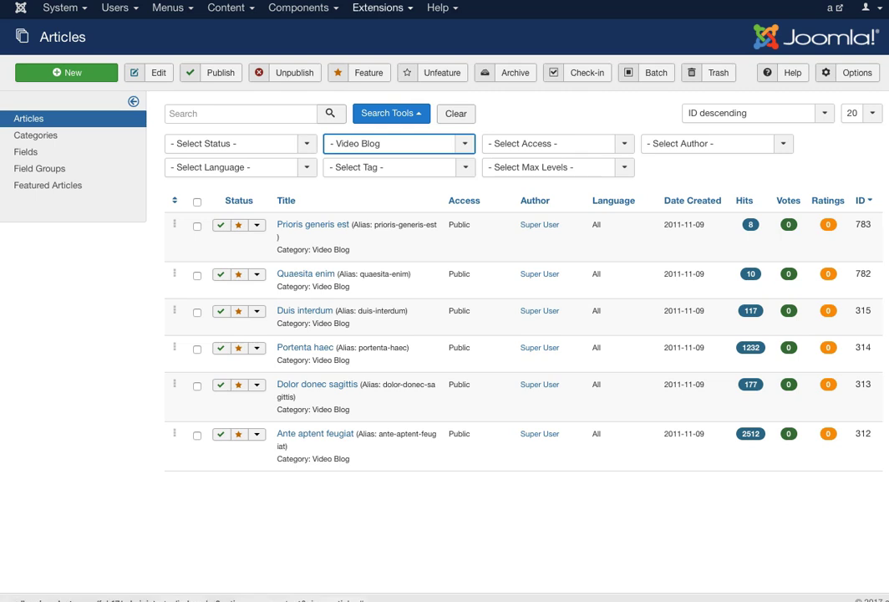
# - Go to the site template styles and open the Hue - Default style for editing
pyautogui.click(380, 7)
pyautogui.moveTo(393, 93)
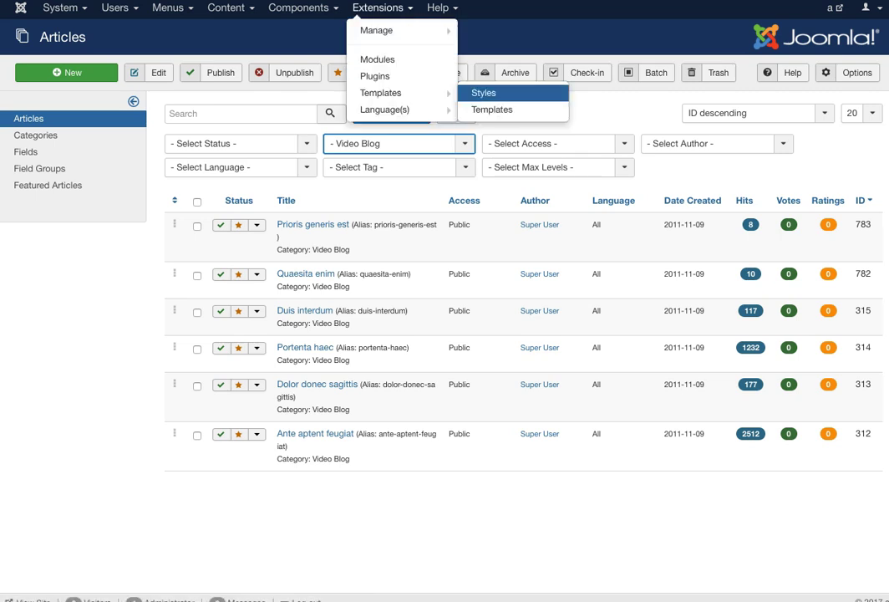
pyautogui.click(494, 93)
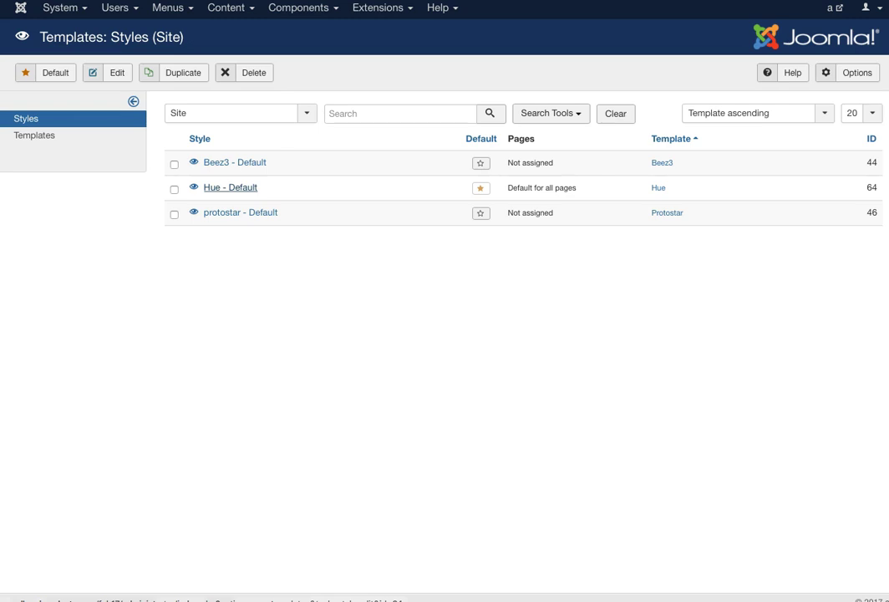
pyautogui.click(230, 187)
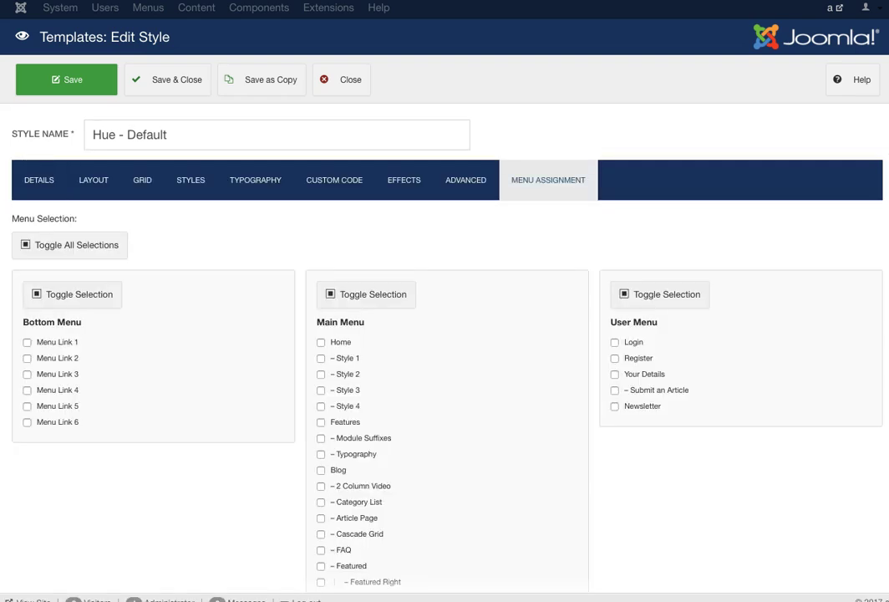
# - Examine the Hue style's details and the choices offered for its default layout
pyautogui.click(38, 180)
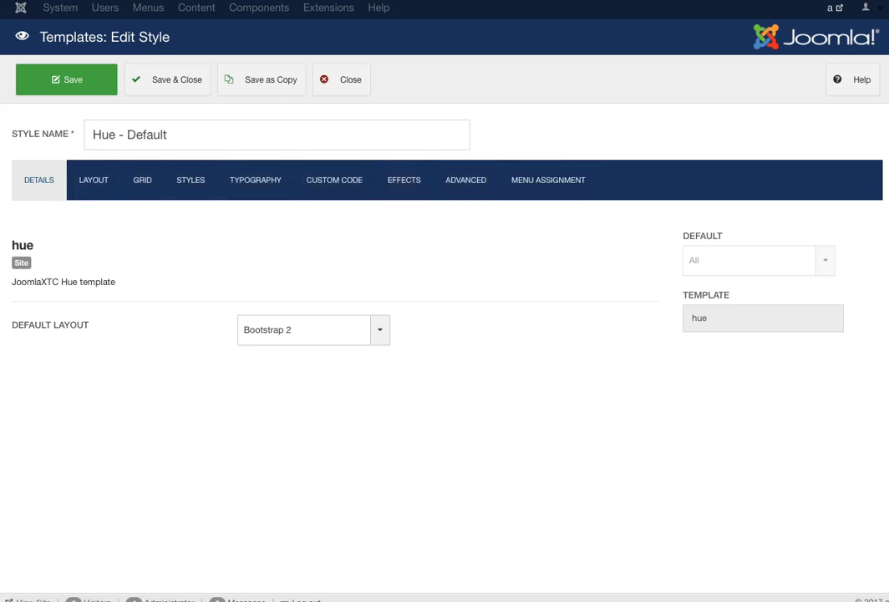
pyautogui.click(314, 329)
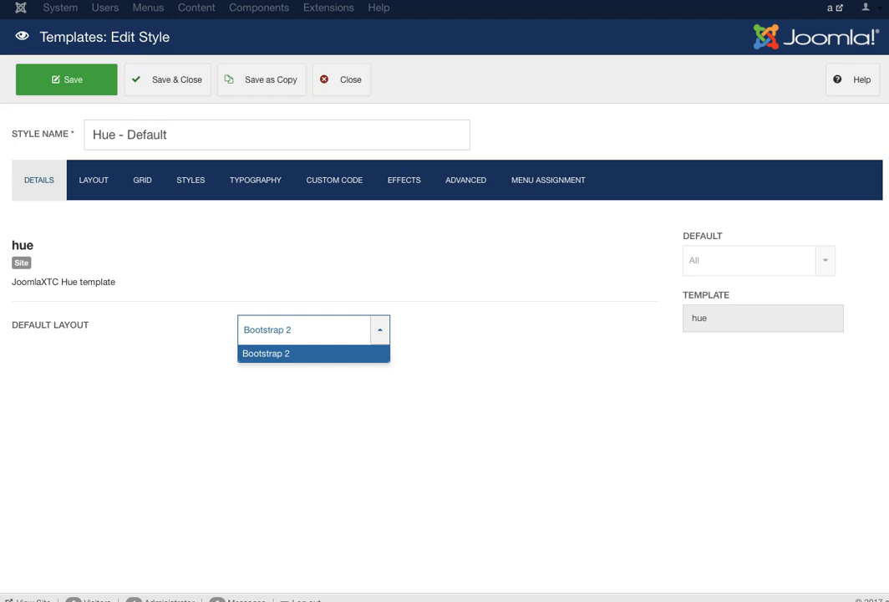
pyautogui.press('Escape')
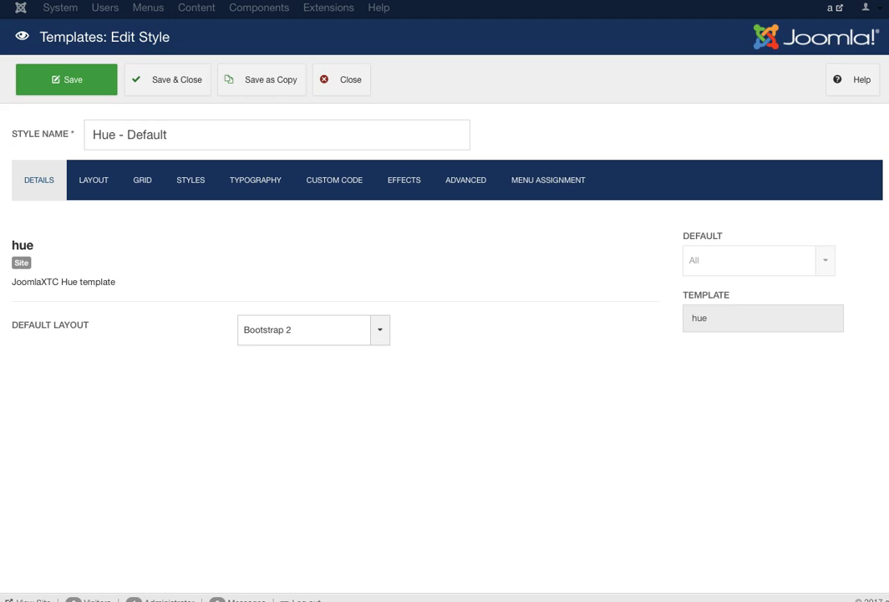
# - Examine the Hue style's layout settings, including the grid style and template style choices, and view the layout's module map
pyautogui.click(93, 180)
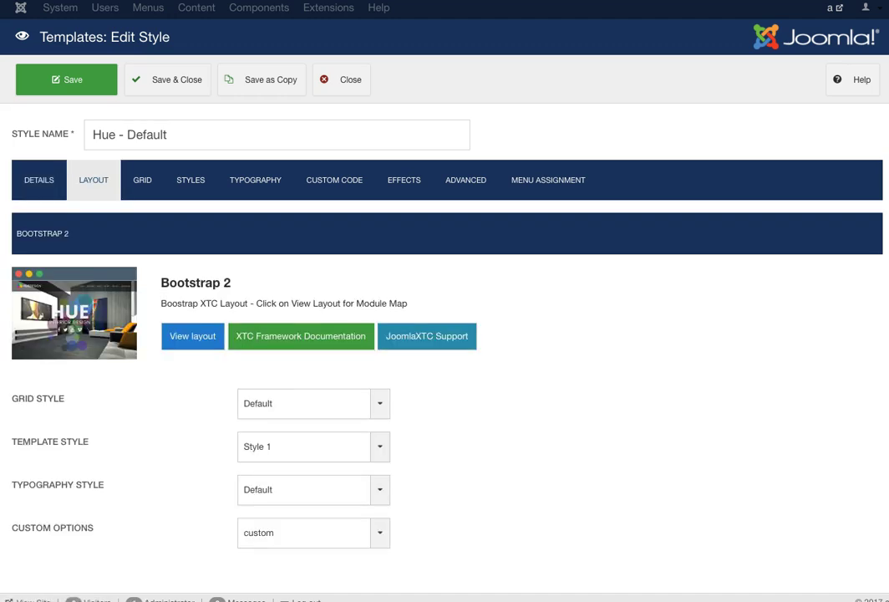
pyautogui.click(313, 403)
pyautogui.press('Return')
pyautogui.press('Tab')
pyautogui.press('Down')
pyautogui.press('Down')
pyautogui.press('Down')
pyautogui.press('Down')
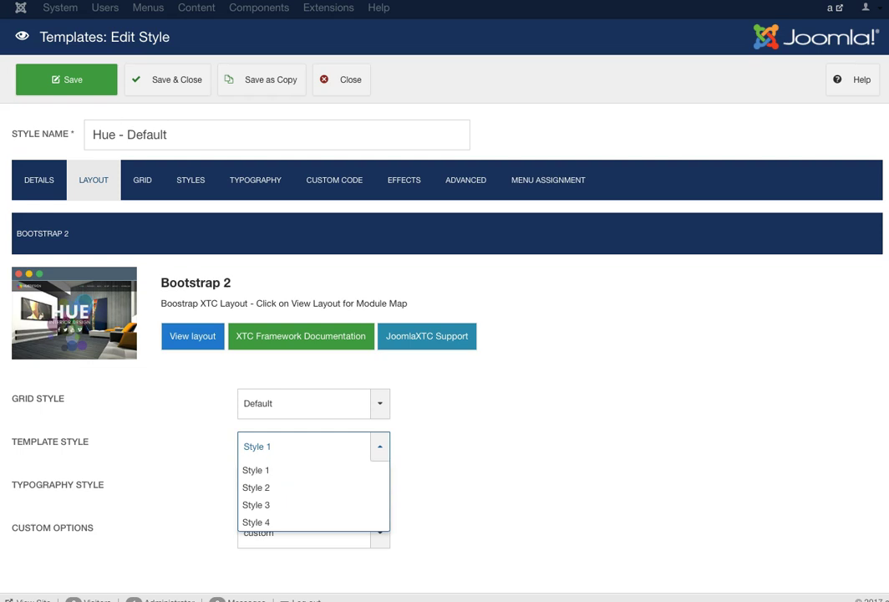
pyautogui.press('Tab')
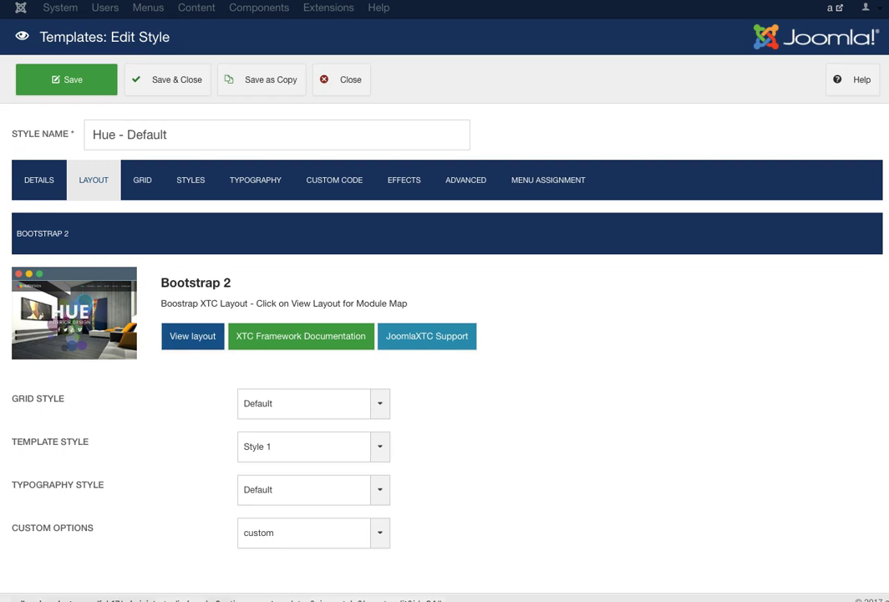
pyautogui.click(193, 335)
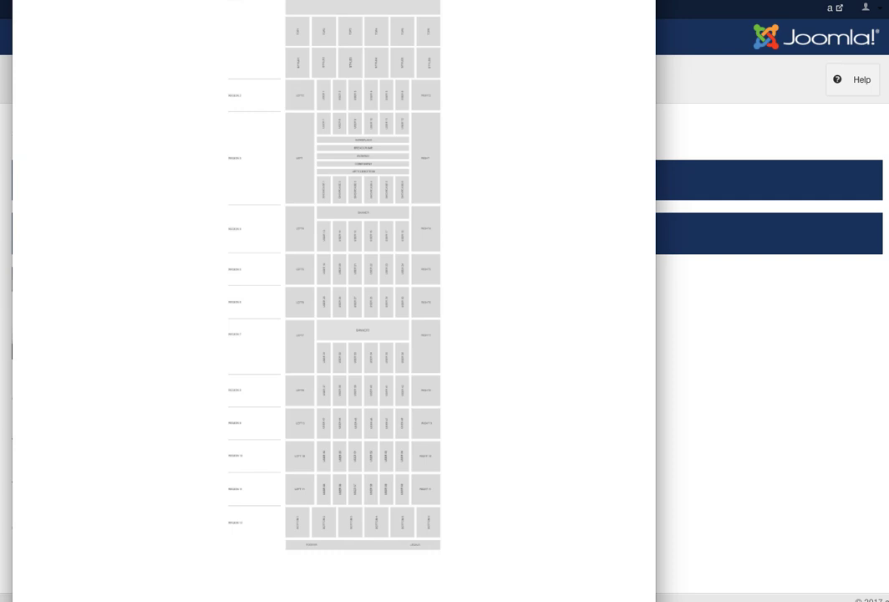
pyautogui.press('Escape')
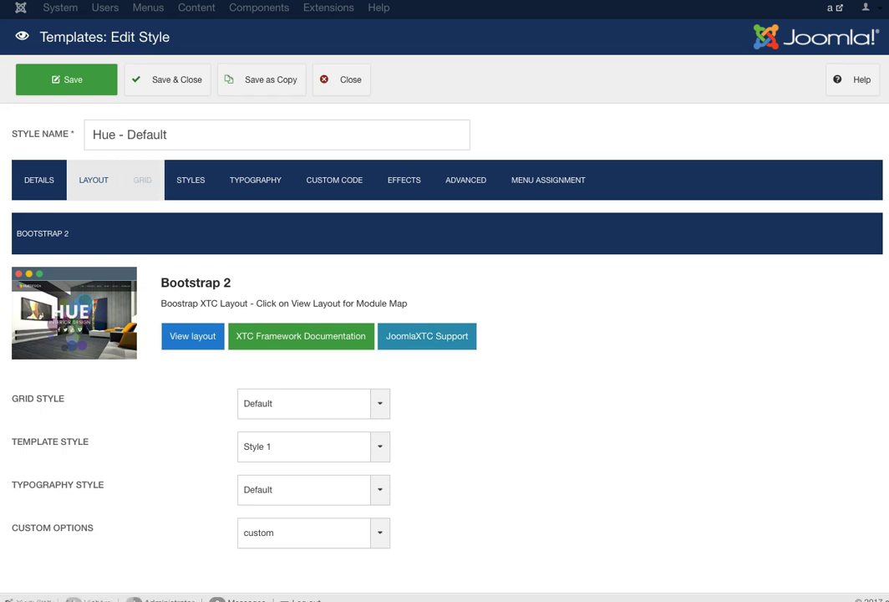
# - Examine the default grid's responsive and body settings, including the preset body width choices
pyautogui.click(142, 180)
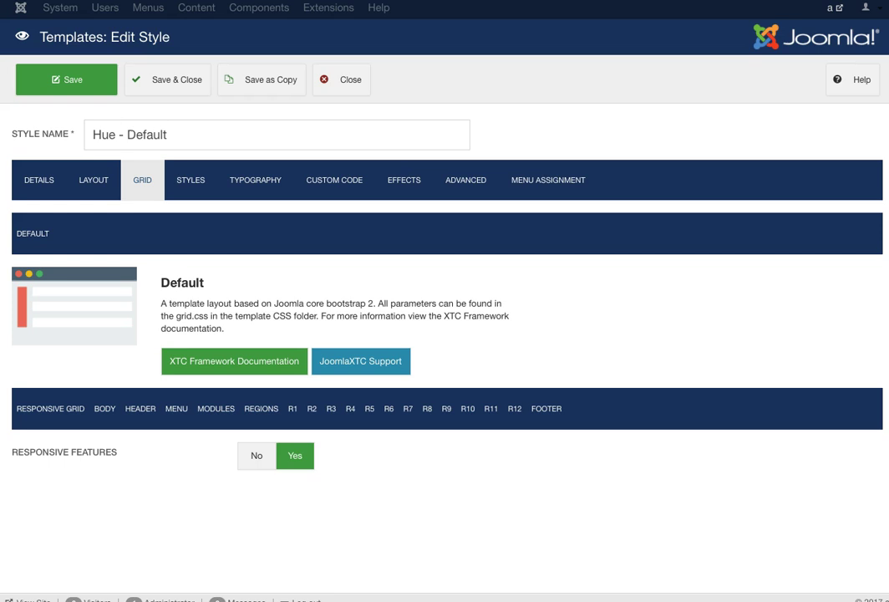
pyautogui.click(104, 408)
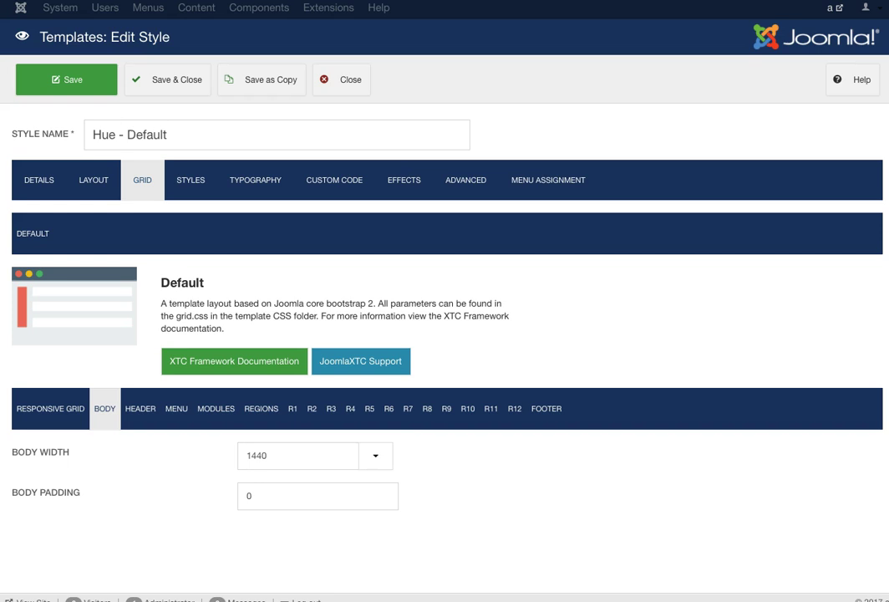
pyautogui.click(276, 456)
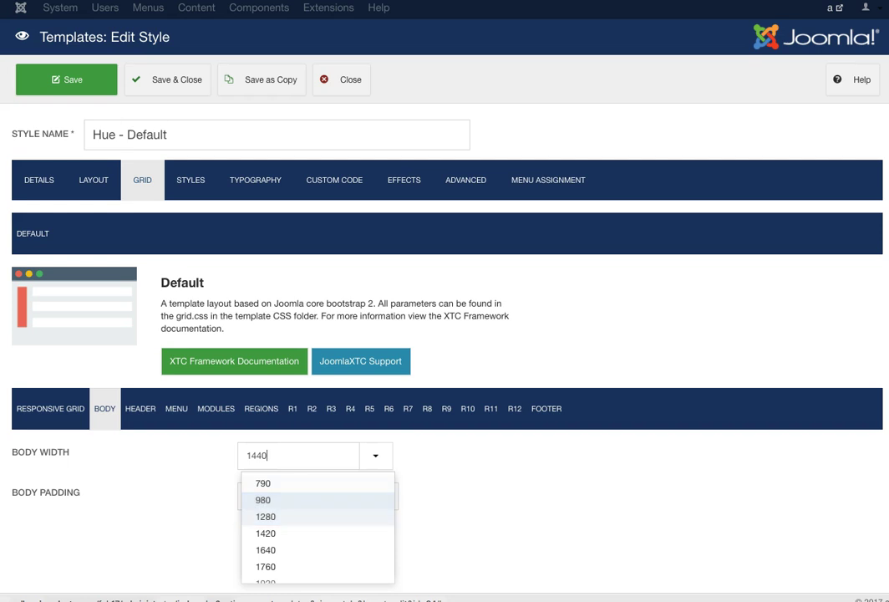
pyautogui.press('Escape')
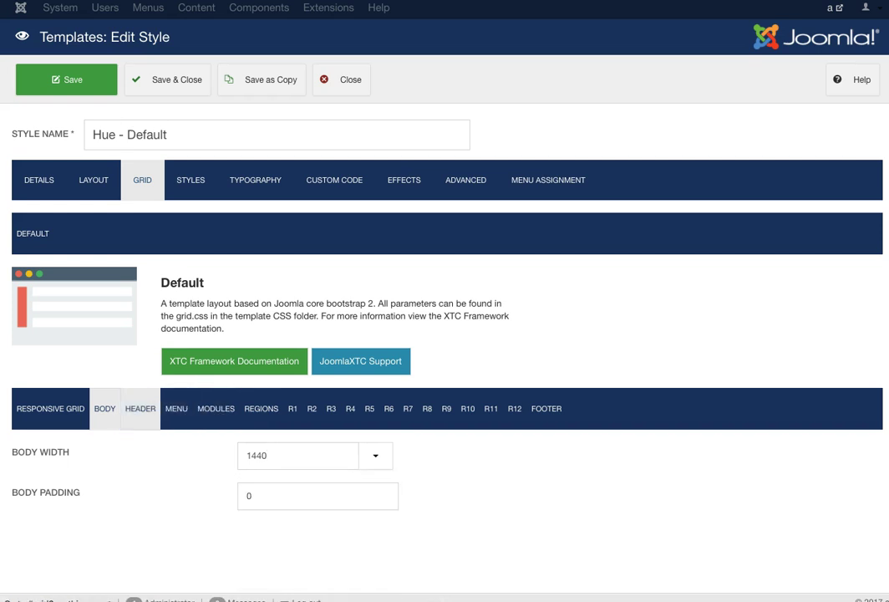
# - Examine the grid's header settings through to the header device padding, rechecking the body settings in between
pyautogui.click(141, 408)
pyautogui.scroll(-4, 444, 334)
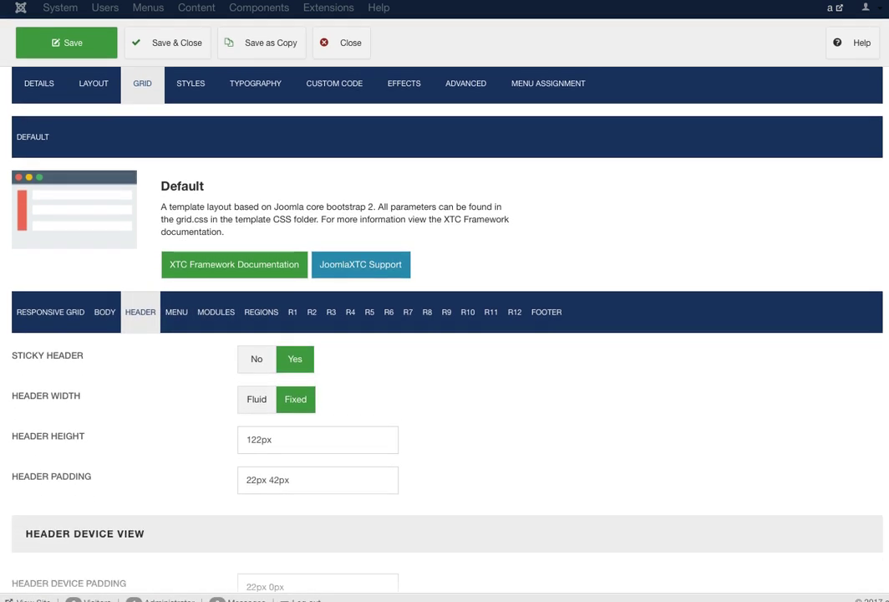
pyautogui.moveTo(48, 305)
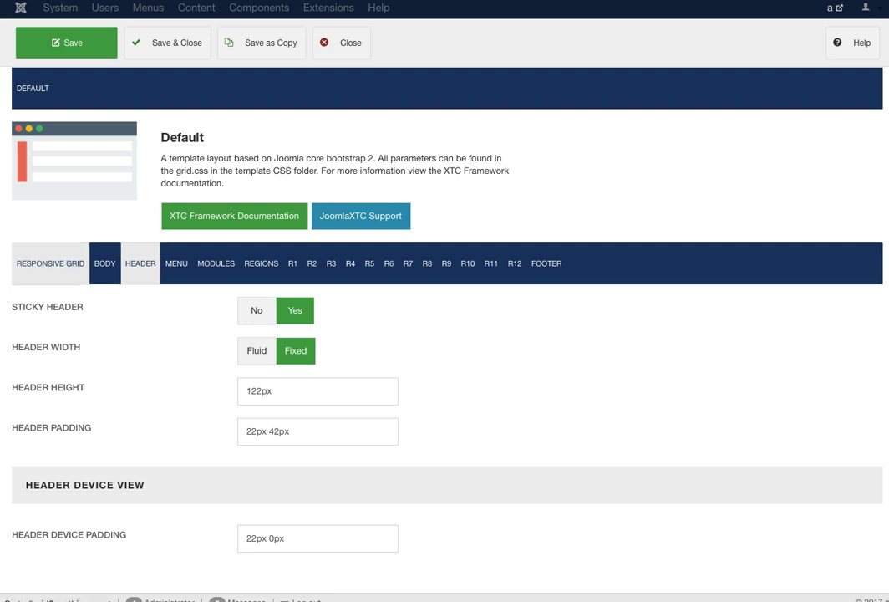
pyautogui.click(104, 263)
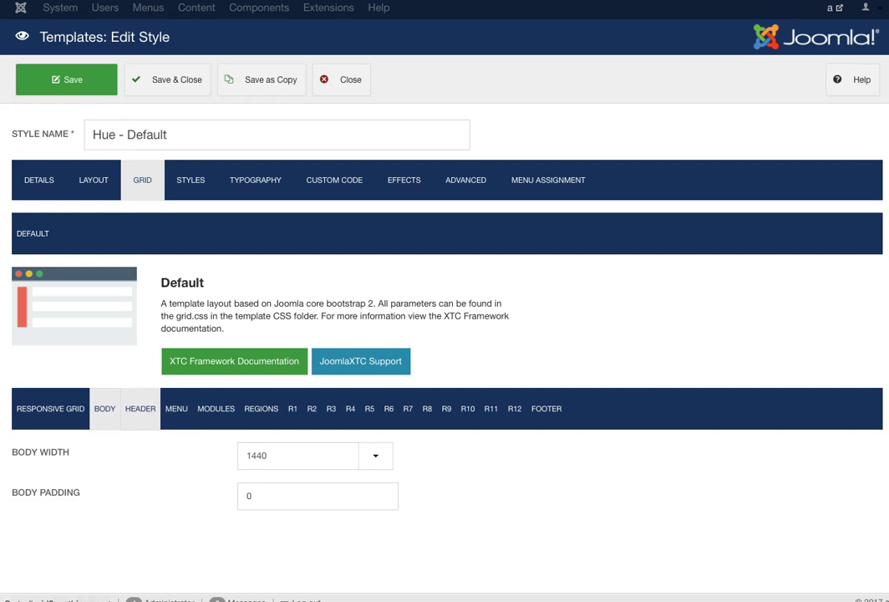
pyautogui.click(140, 409)
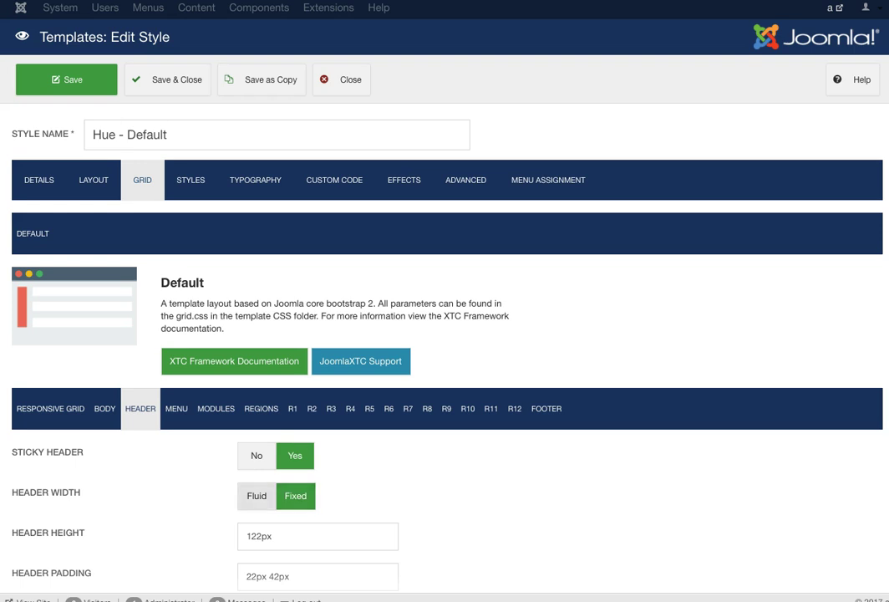
pyautogui.scroll(-3, 445, 334)
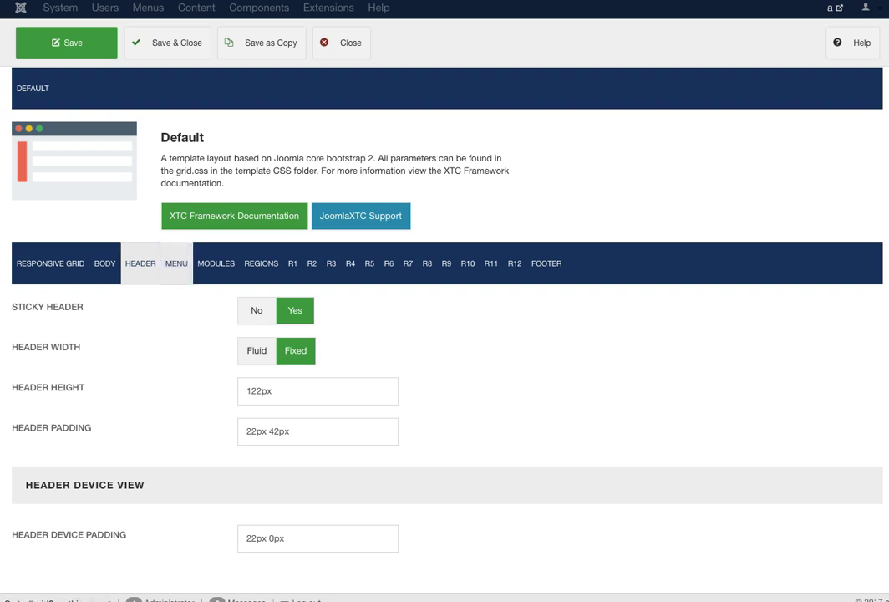
# - Examine the grid's main menu and drop-down menu settings, including the available menu animations
pyautogui.click(176, 264)
pyautogui.scroll(-1, 176, 264)
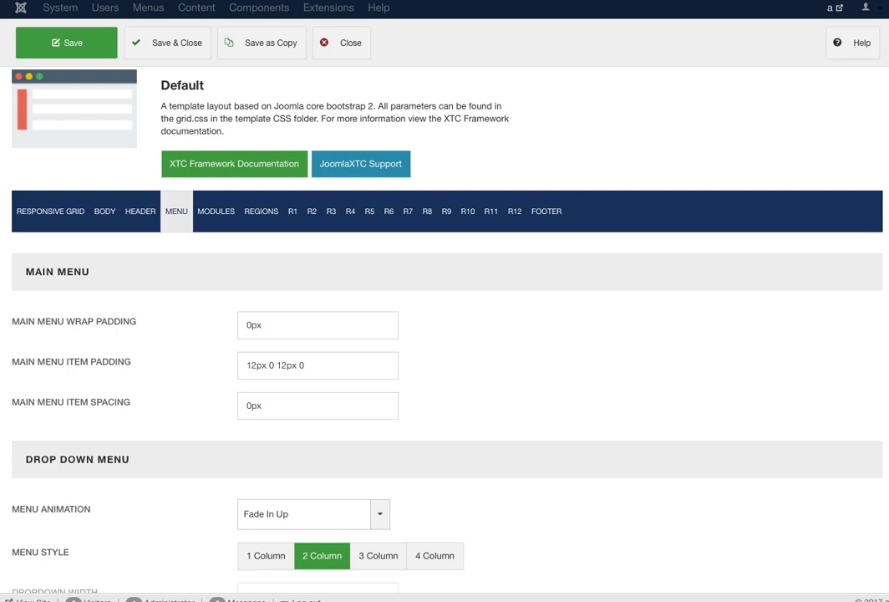
pyautogui.scroll(-3, 444, 334)
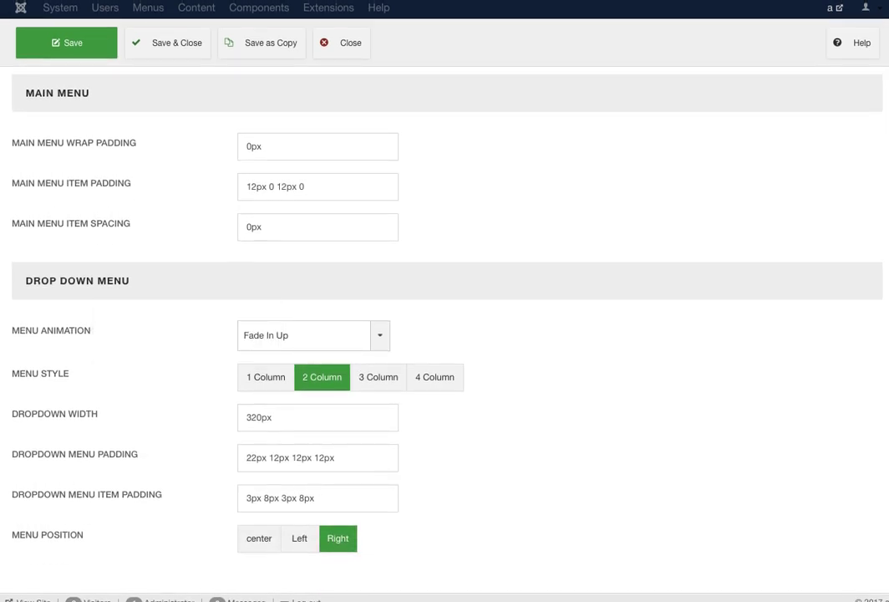
pyautogui.click(304, 335)
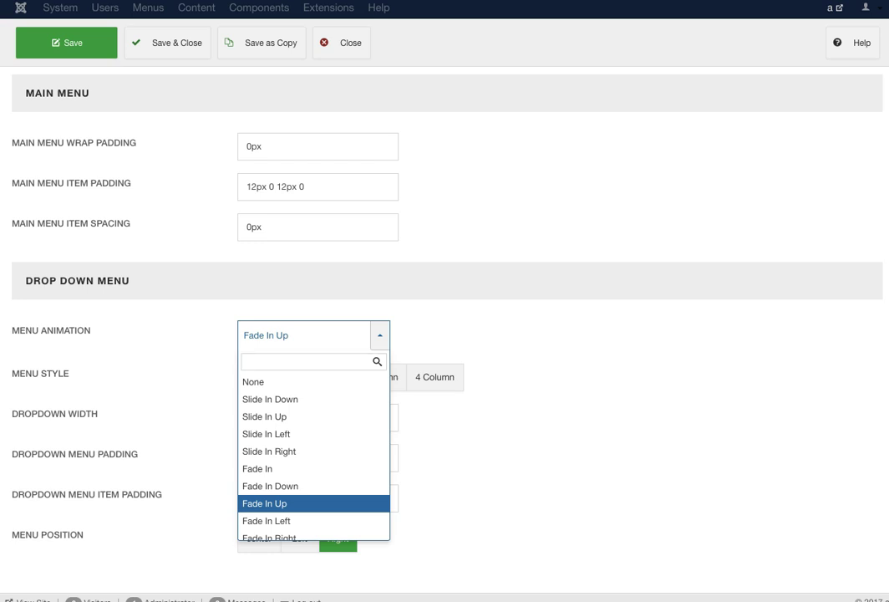
pyautogui.press('Escape')
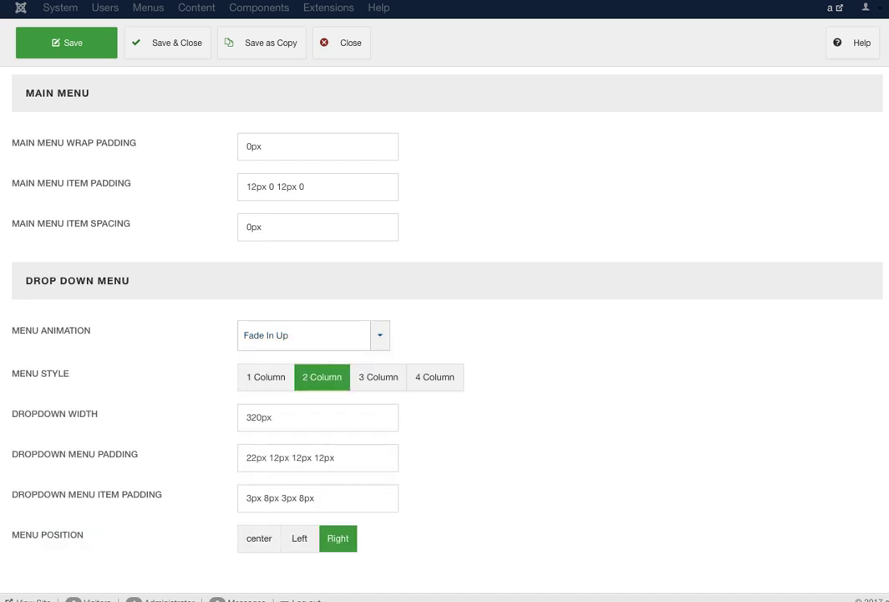
pyautogui.moveTo(40, 373)
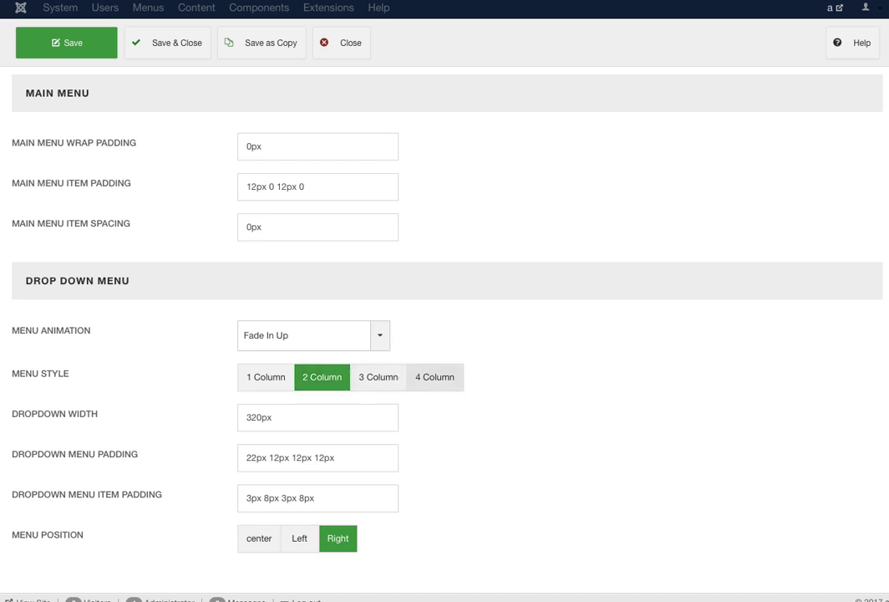
# - Examine the drop-down menu's width and padding settings, and the grid's module separator and padding settings
pyautogui.moveTo(54, 414)
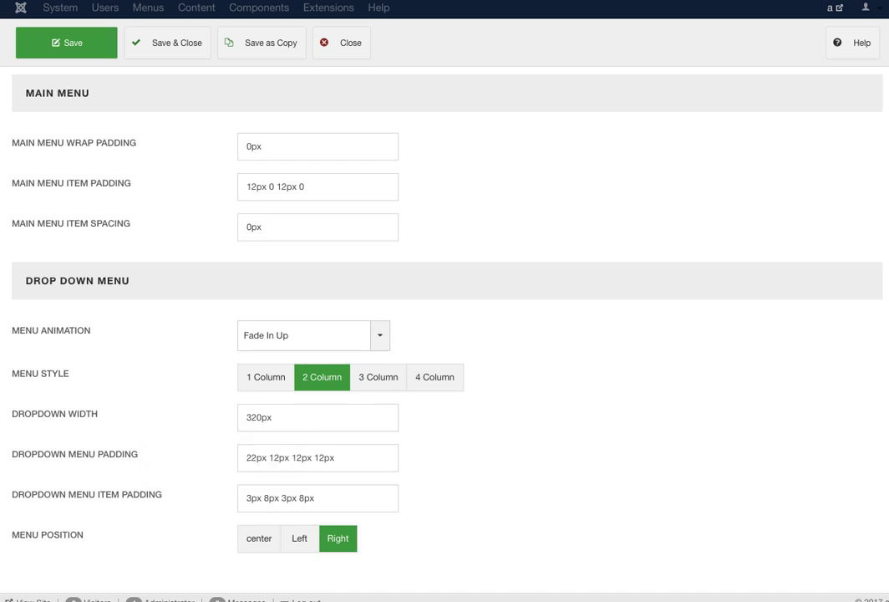
pyautogui.moveTo(87, 494)
pyautogui.scroll(5, 445, 335)
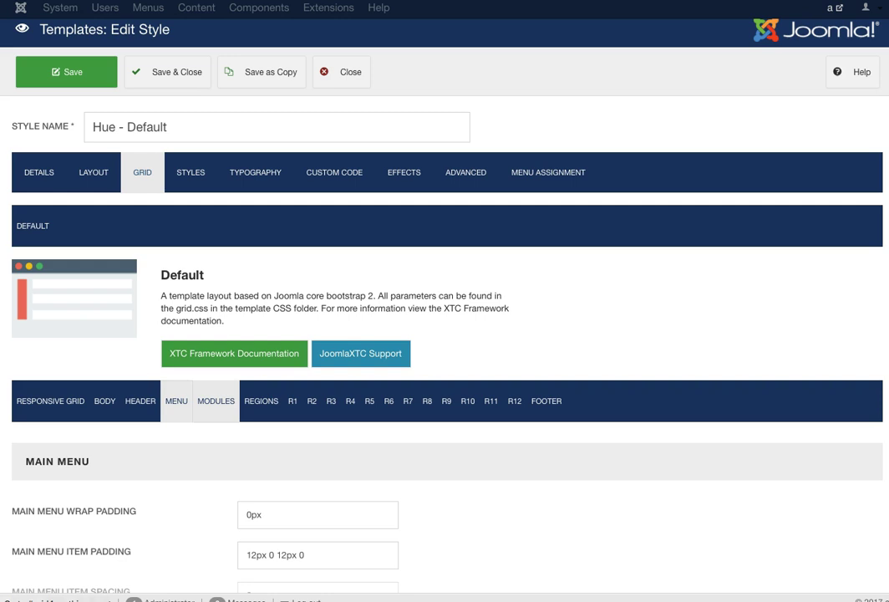
pyautogui.click(216, 400)
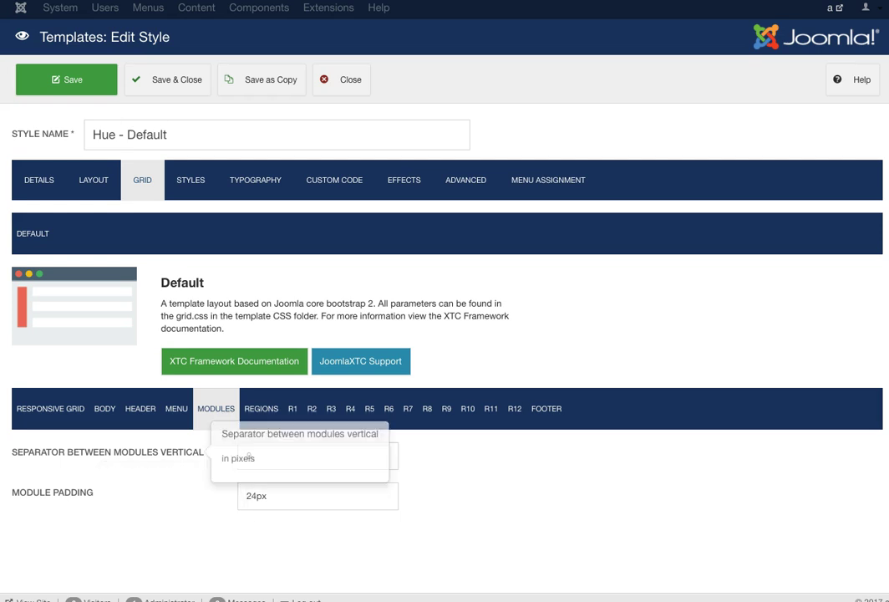
# - Examine the grid's region order and region separator settings, highlighting the last regions in the order list
pyautogui.click(261, 408)
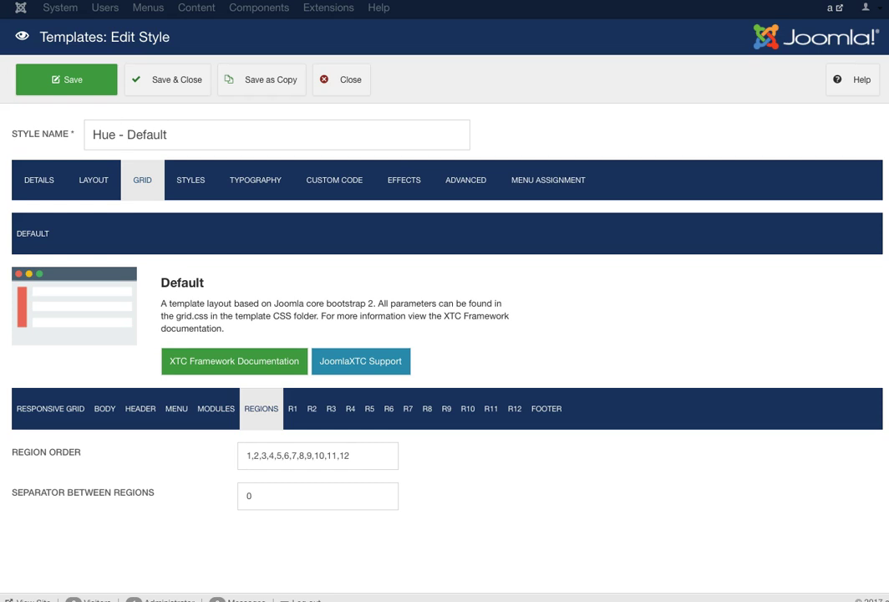
pyautogui.hotkey('shift', 'Left')
pyautogui.hotkey('shift', 'Left')
pyautogui.hotkey('shift', 'Left')
pyautogui.hotkey('shift', 'Left')
pyautogui.hotkey('shift', 'Left')
pyautogui.hotkey('shift', 'Left')
pyautogui.hotkey('shift', 'Left')
pyautogui.hotkey('shift', 'Left')
pyautogui.hotkey('shift', 'Left')
pyautogui.hotkey('shift', 'Left')
pyautogui.hotkey('shift', 'Left')
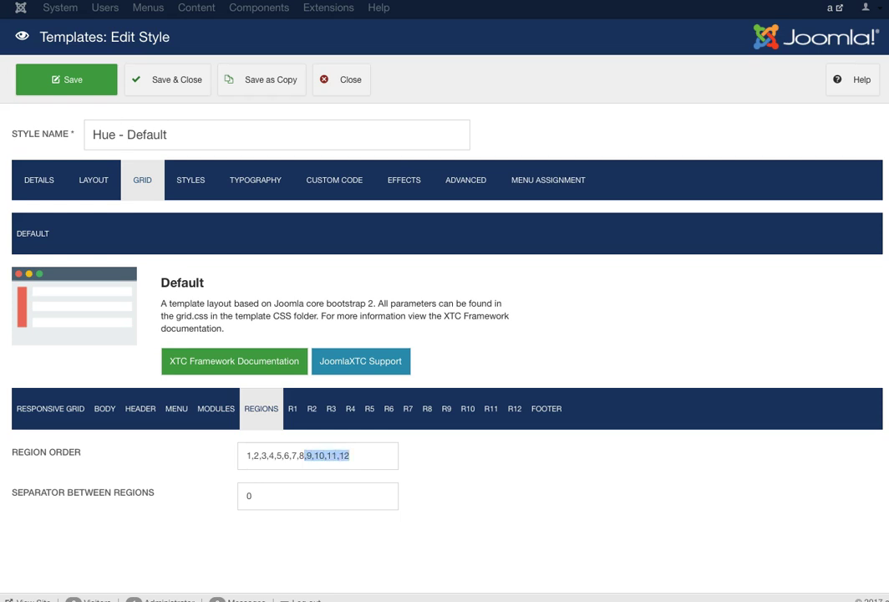
pyautogui.press('Right')
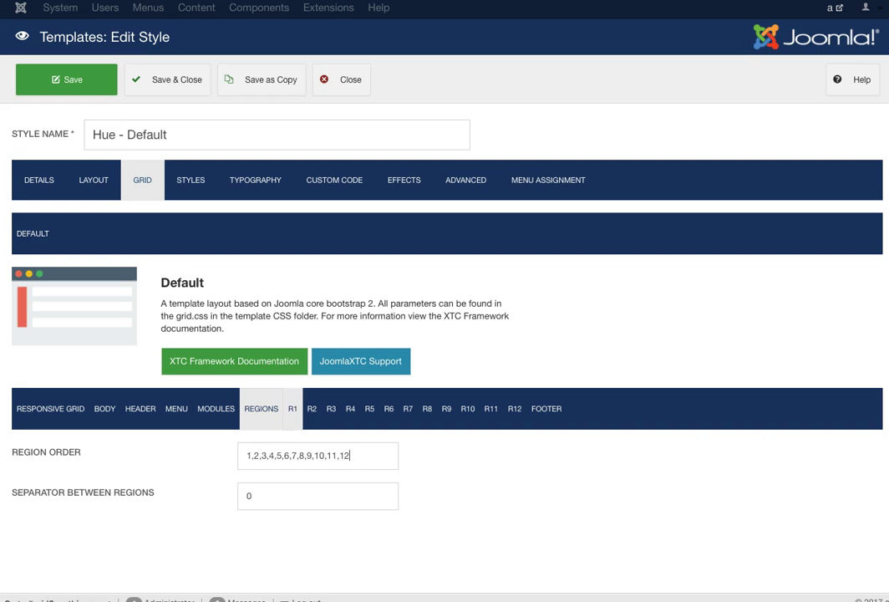
# - Examine the width, gutter, padding and device view settings of regions 1 and 2, including region 2's sidebars
pyautogui.click(293, 408)
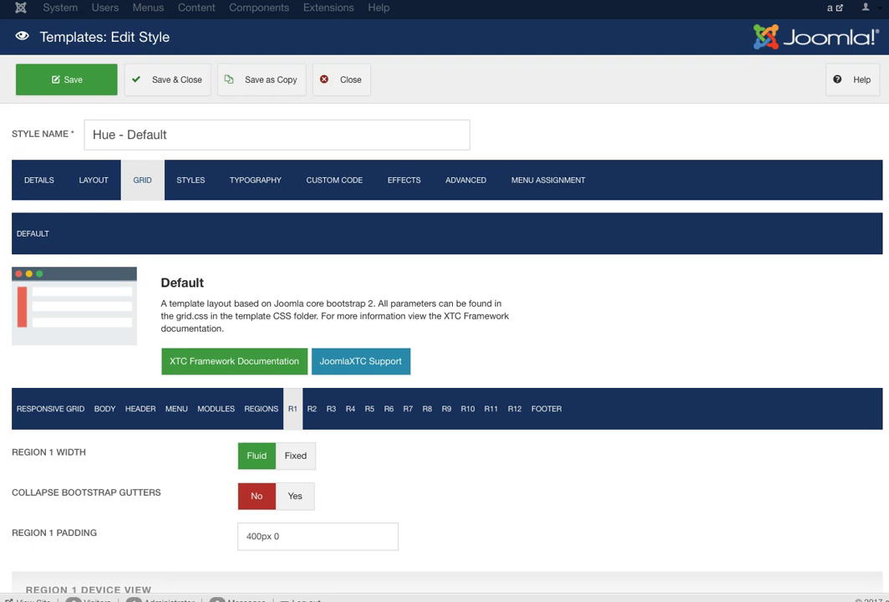
pyautogui.scroll(-3, 445, 334)
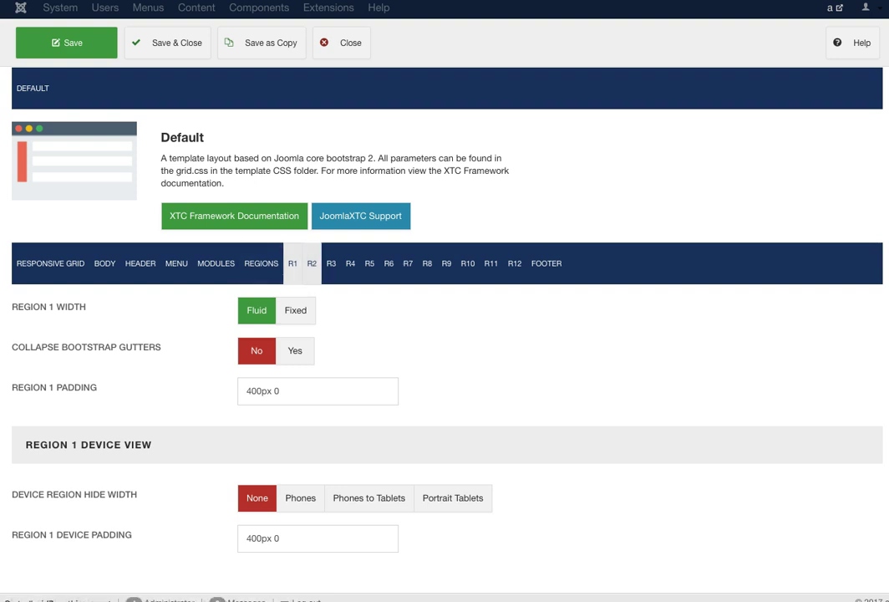
pyautogui.click(312, 263)
pyautogui.scroll(-3, 447, 335)
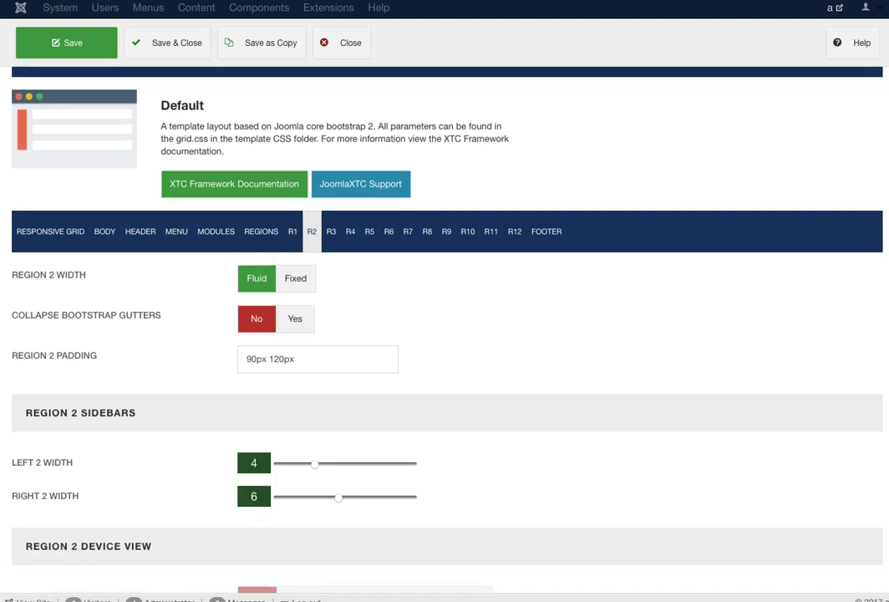
pyautogui.scroll(-1, 447, 335)
pyautogui.scroll(6, 447, 334)
pyautogui.scroll(-4, 448, 335)
pyautogui.scroll(-2, 318, 201)
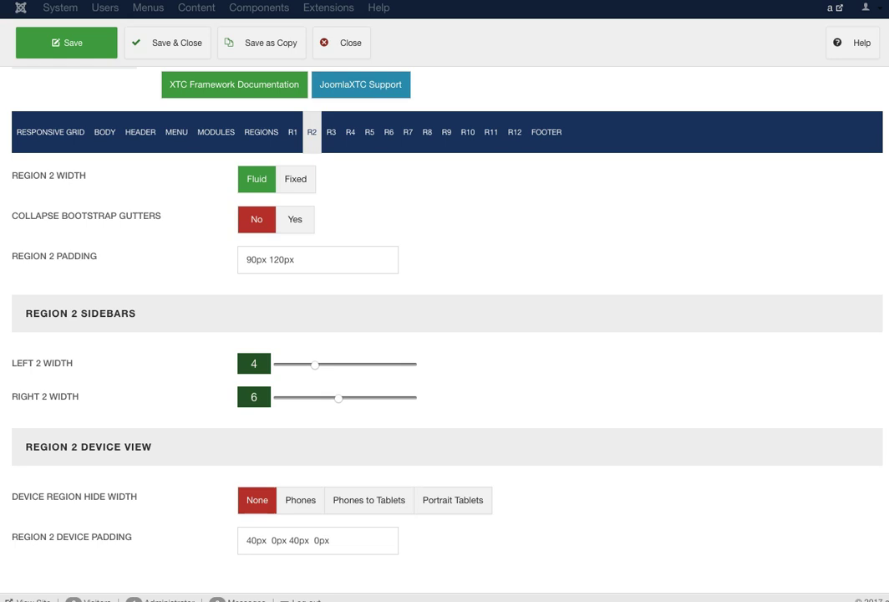
# - Set region 2's left and right sidebar widths to 2 each
pyautogui.moveTo(315, 364); pyautogui.dragTo(302, 365)
pyautogui.press('Left')
pyautogui.press('Left')
pyautogui.press('Left')
pyautogui.press('Left')
pyautogui.press('Left')
pyautogui.press('Right')
pyautogui.press('Right')
pyautogui.press('Right')
pyautogui.press('Right')
pyautogui.press('Right')
pyautogui.press('Left')
pyautogui.press('Left')
pyautogui.press('Left')
pyautogui.press('Left')
pyautogui.press('Left')
pyautogui.press('Right')
pyautogui.press('Right')
pyautogui.press('Right')
pyautogui.press('Right')
pyautogui.press('Right')
pyautogui.press('Right')
pyautogui.press('Left')
pyautogui.press('Left')
pyautogui.press('Left')
pyautogui.press('Left')
pyautogui.press('Left')
pyautogui.press('Left')
pyautogui.scroll(-1, 444, 334)
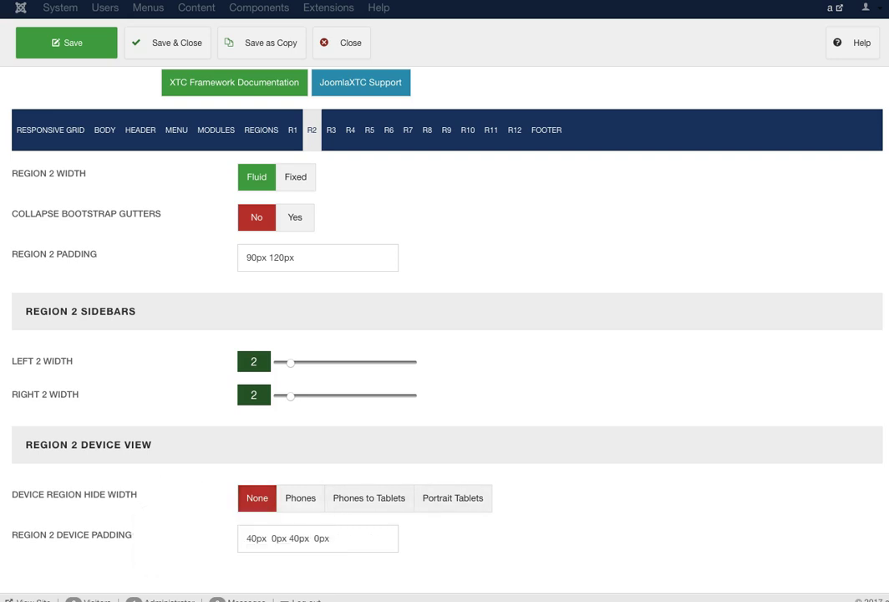
# - Examine region 2's padding and region 3's width, component padding, sidebar and device view settings
pyautogui.moveTo(54, 254)
pyautogui.click(331, 130)
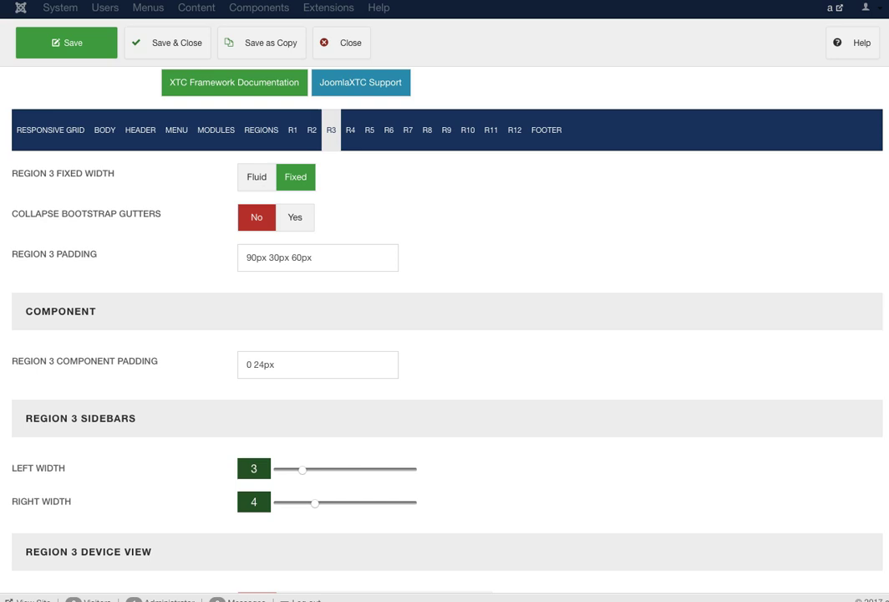
pyautogui.scroll(-3, 445, 335)
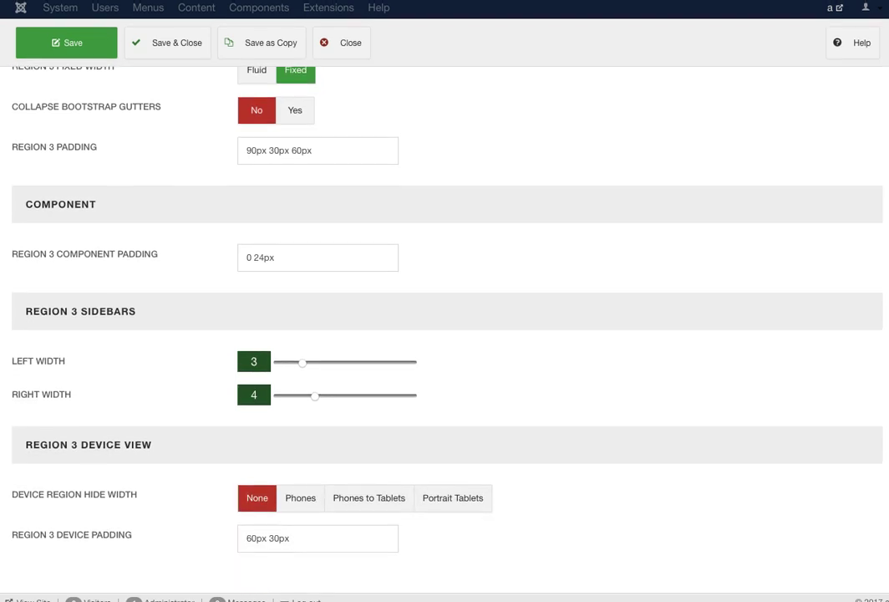
pyautogui.scroll(10, 445, 334)
pyautogui.scroll(-6, 445, 335)
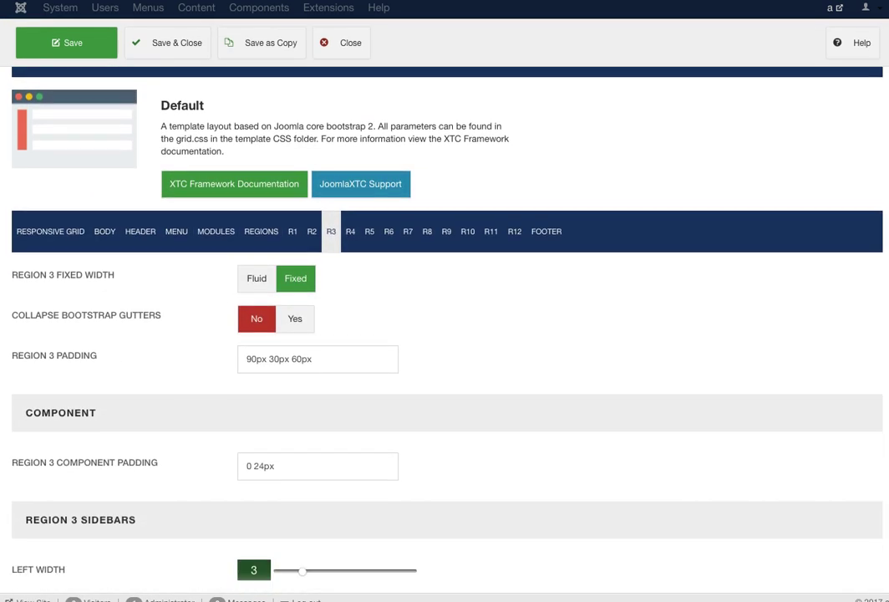
# - Look through the grid settings of regions 4 to 12 one after another
pyautogui.click(350, 231)
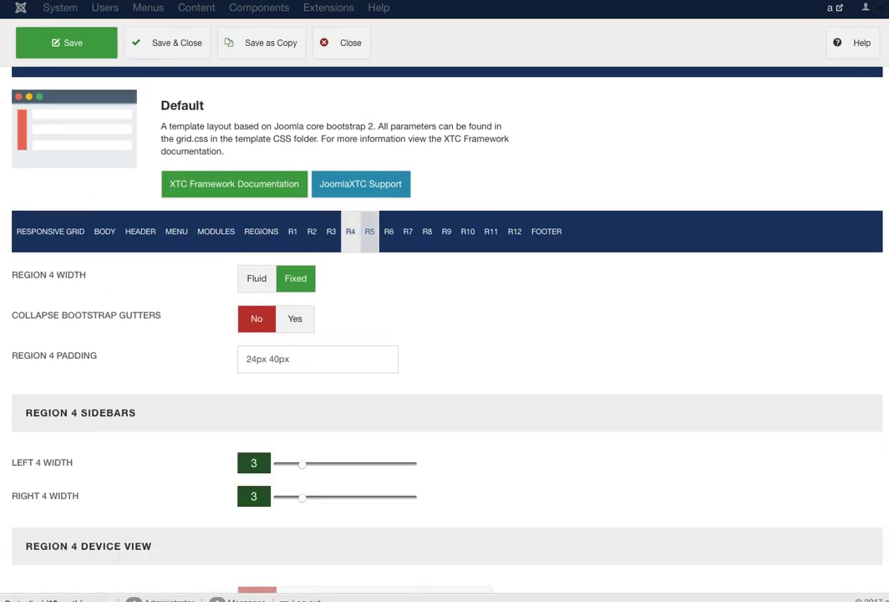
pyautogui.click(370, 232)
pyautogui.click(389, 231)
pyautogui.click(408, 231)
pyautogui.click(427, 231)
pyautogui.click(447, 231)
pyautogui.click(468, 232)
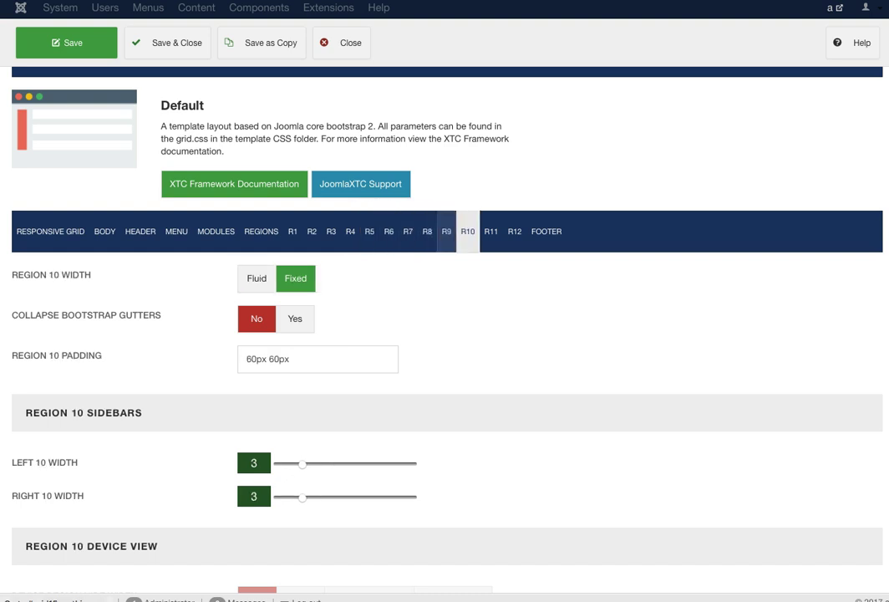
pyautogui.click(491, 231)
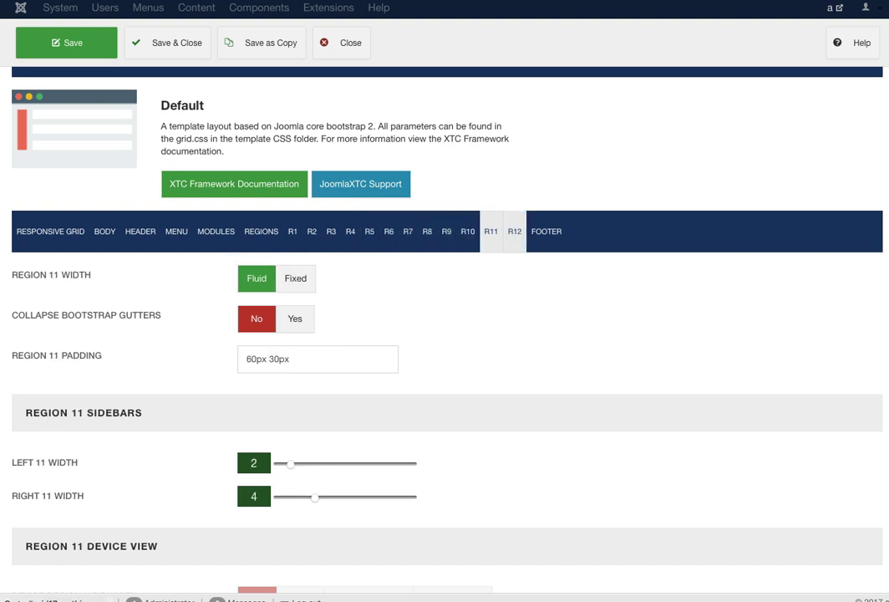
pyautogui.click(514, 232)
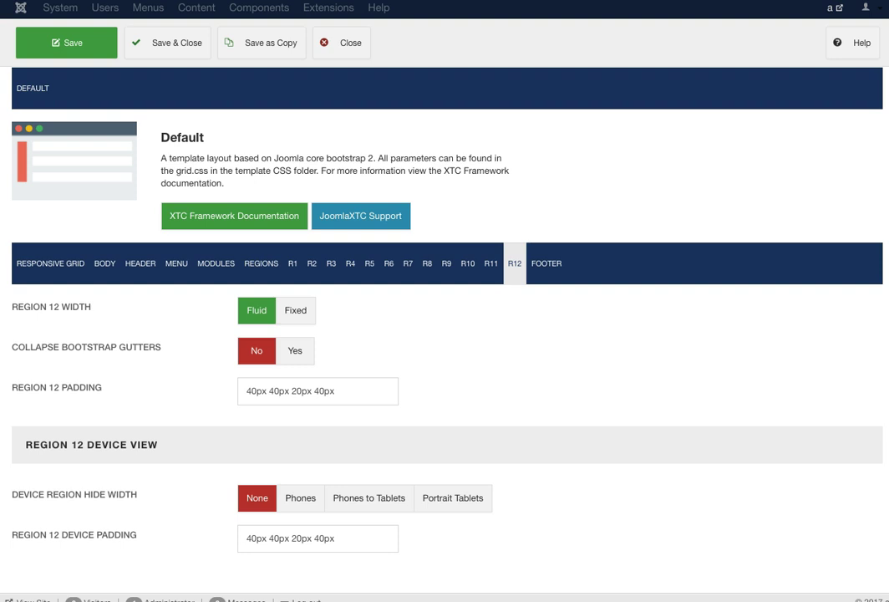
# - Examine the base colors and button colors in the template's Style 1 settings
pyautogui.scroll(3, 445, 301)
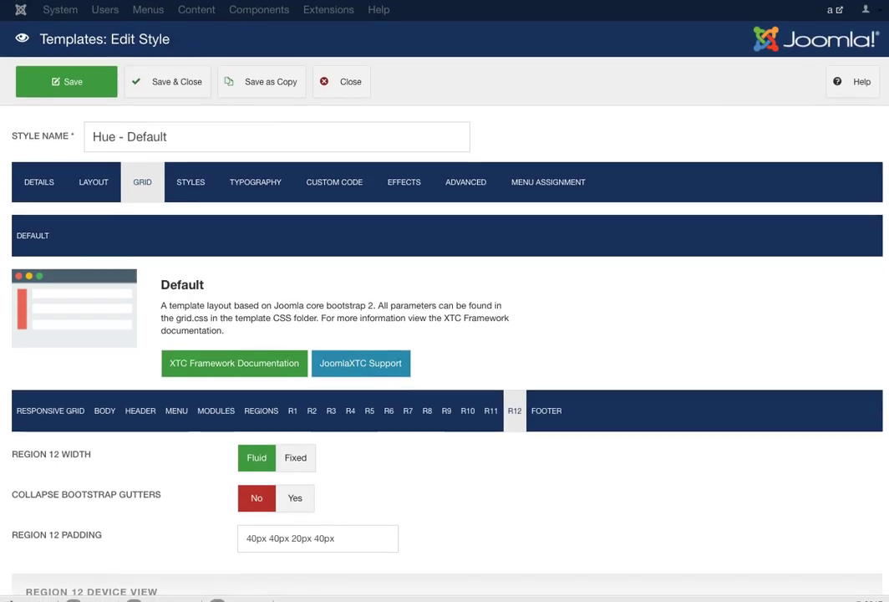
pyautogui.click(191, 180)
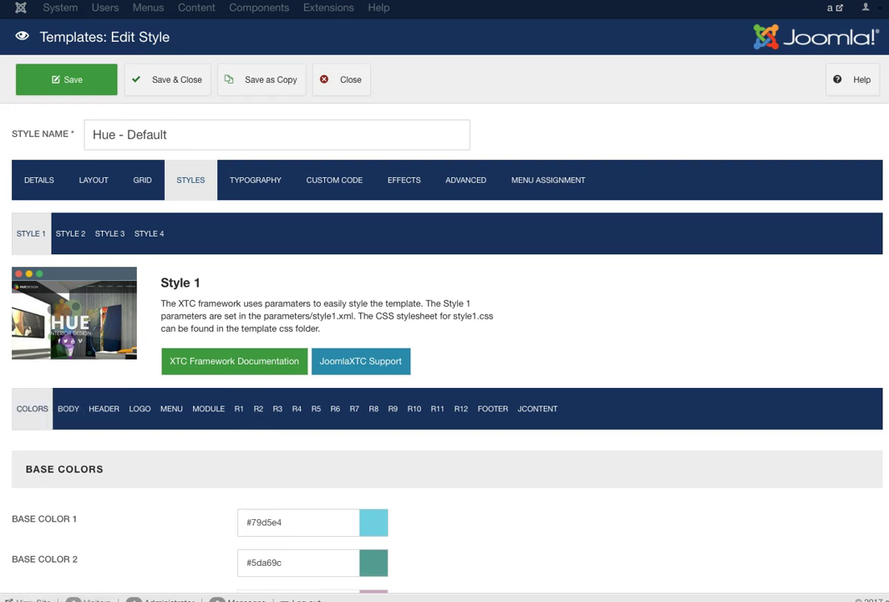
pyautogui.scroll(-3, 443, 335)
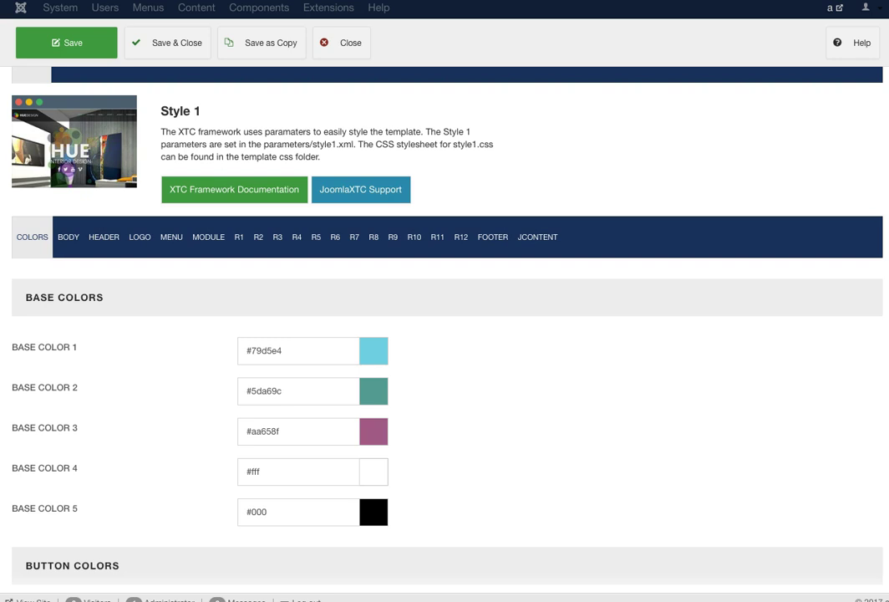
pyautogui.scroll(-1, 445, 334)
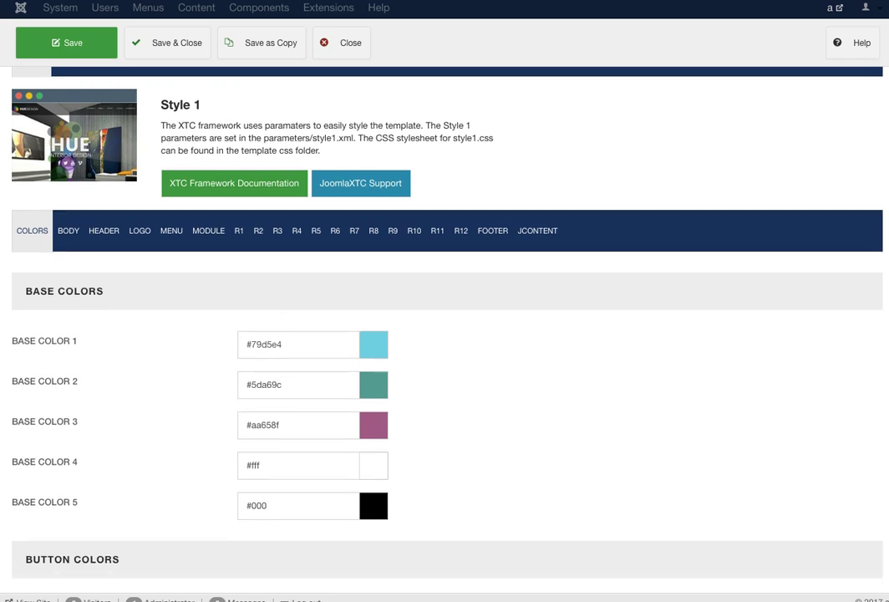
pyautogui.scroll(-5, 444, 335)
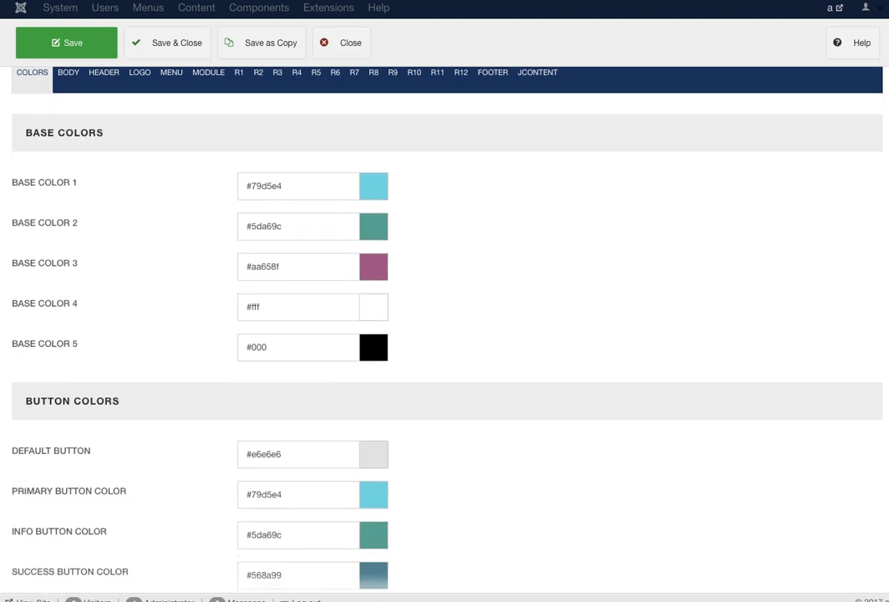
pyautogui.scroll(-1, 444, 335)
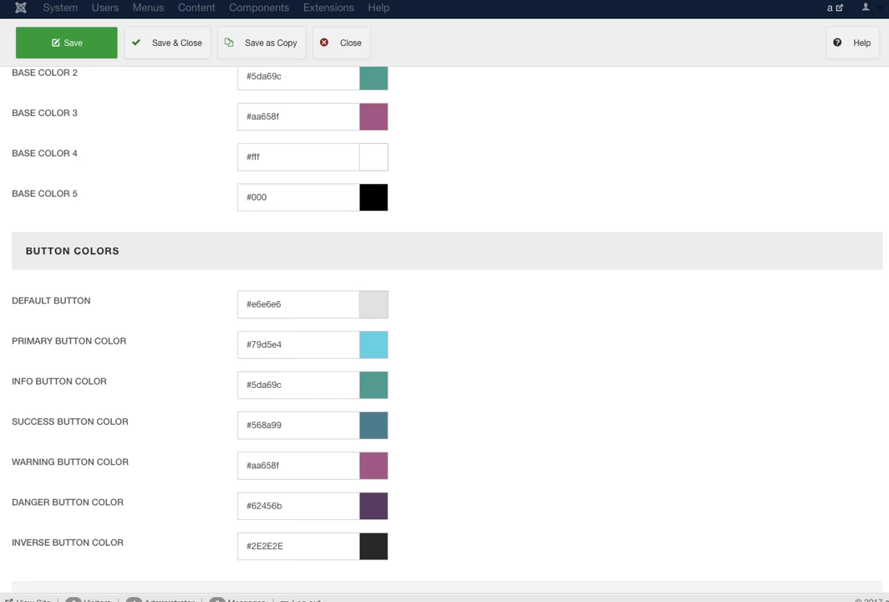
# - Examine Style 1's typography colors and back-to-top colors
pyautogui.scroll(-2, 167, 451)
pyautogui.scroll(-3, 372, 276)
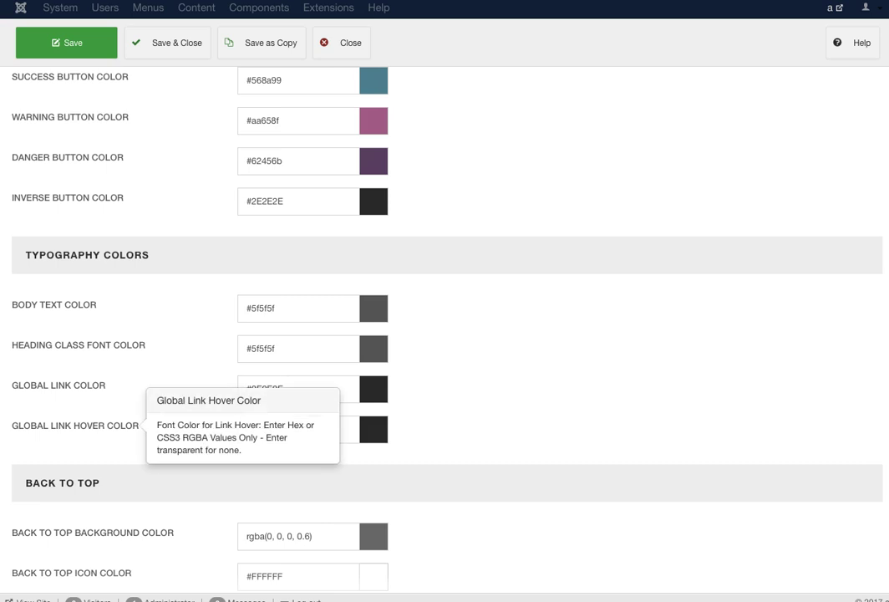
pyautogui.scroll(-1, 444, 334)
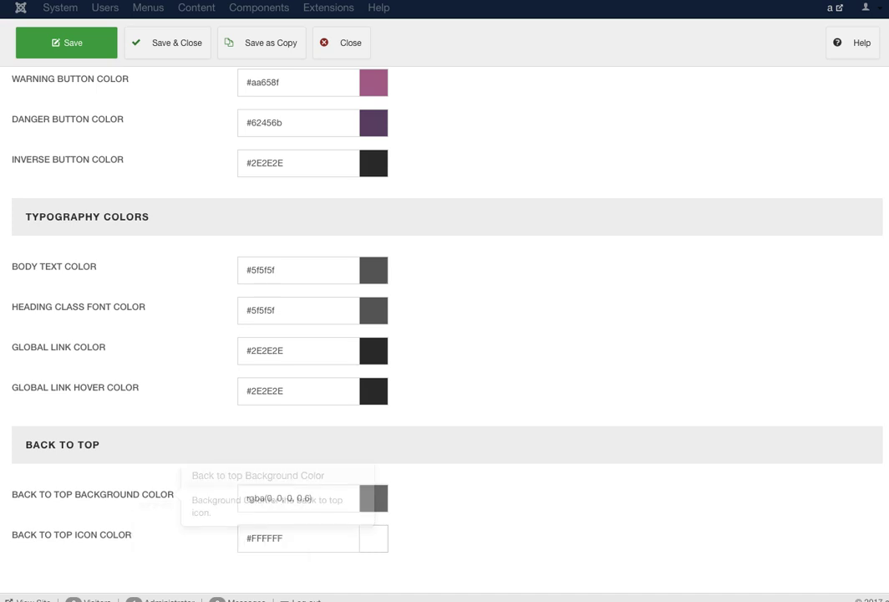
# - Examine Style 1's body overlay and background video settings, including the available video display choices
pyautogui.scroll(15, 445, 335)
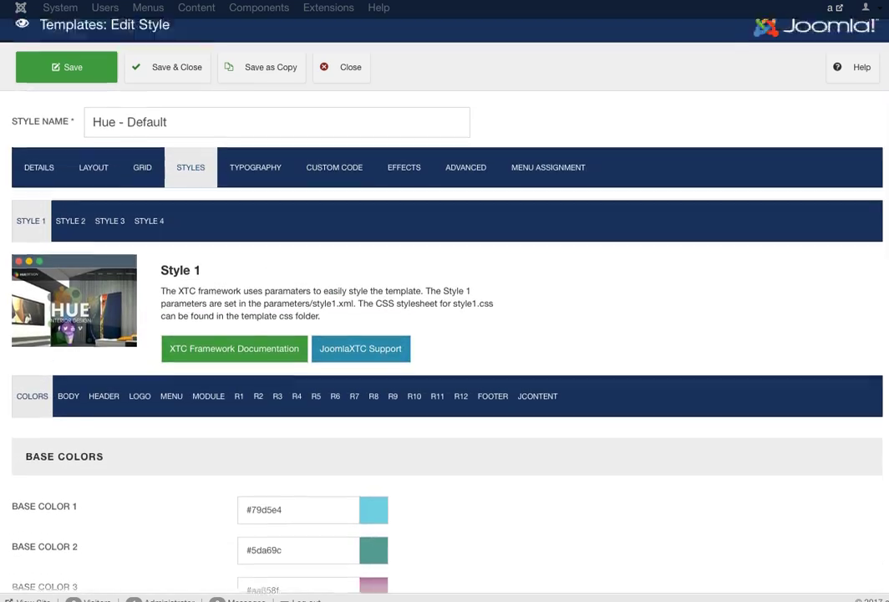
pyautogui.click(68, 408)
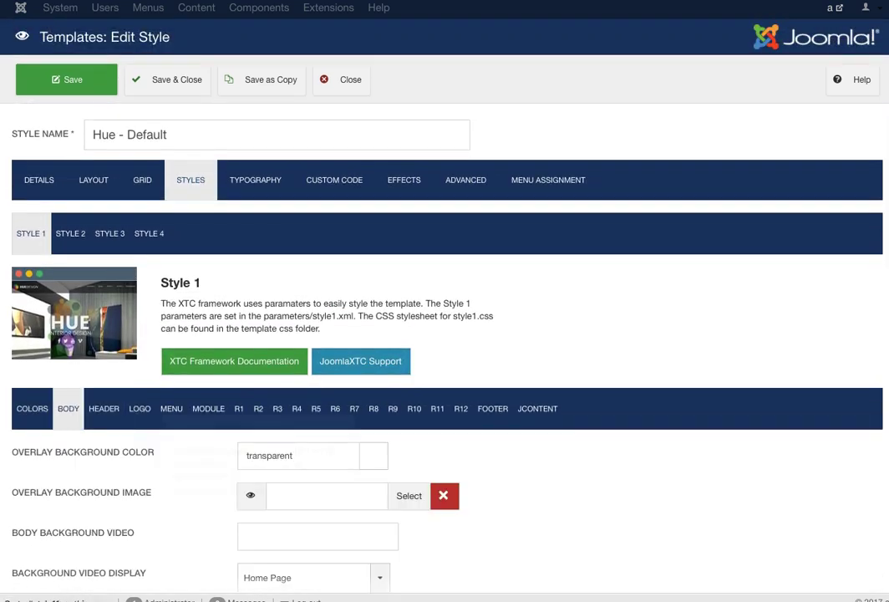
pyautogui.scroll(-4, 444, 334)
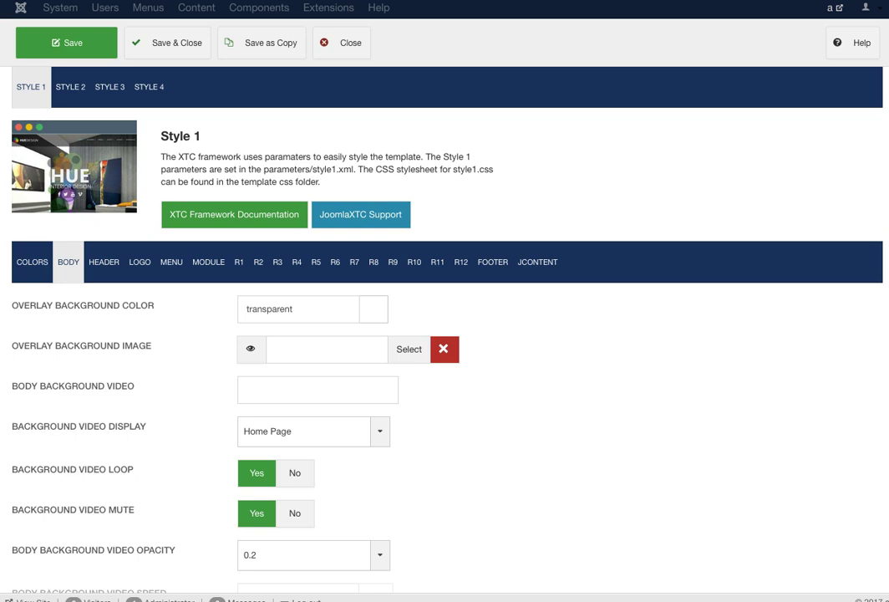
pyautogui.moveTo(72, 386)
pyautogui.click(305, 430)
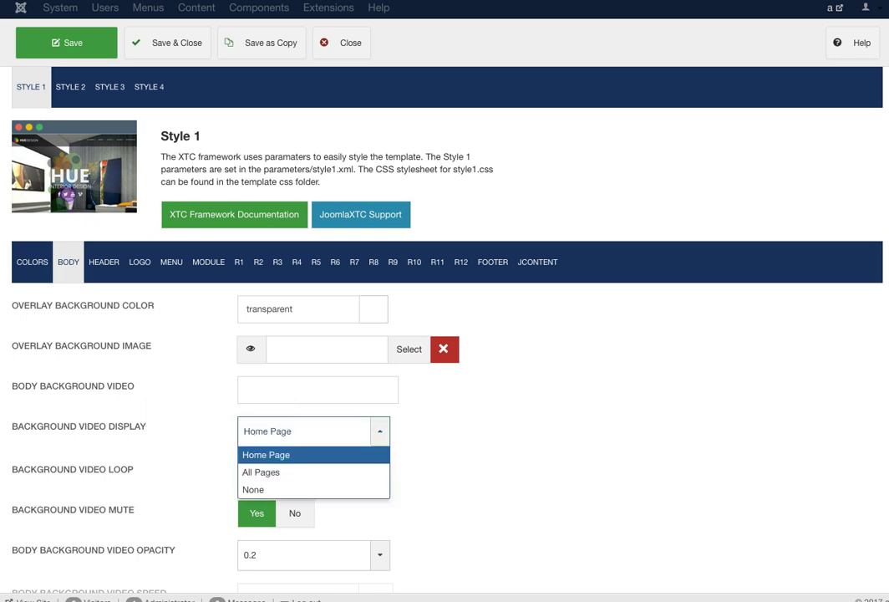
pyautogui.press('Escape')
pyautogui.scroll(-2, 445, 334)
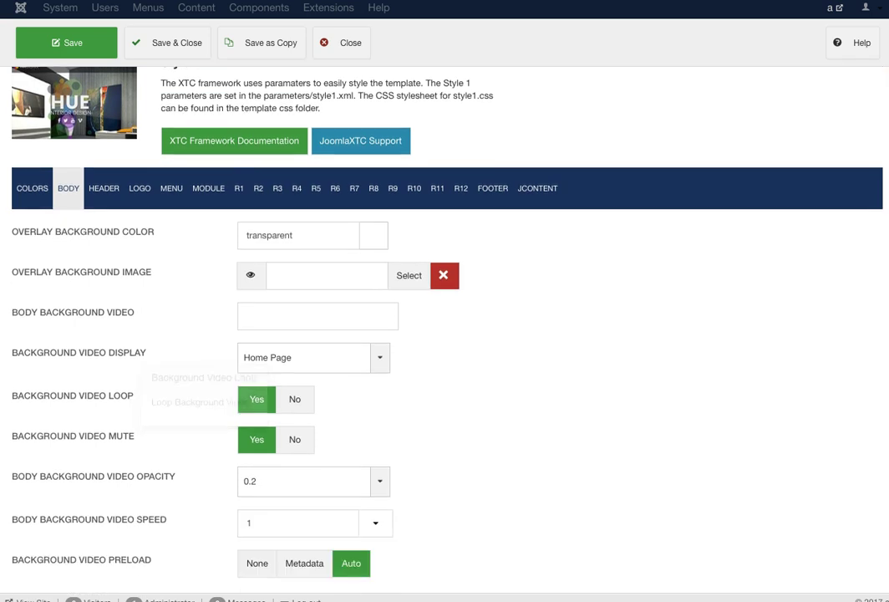
pyautogui.scroll(-2, 444, 335)
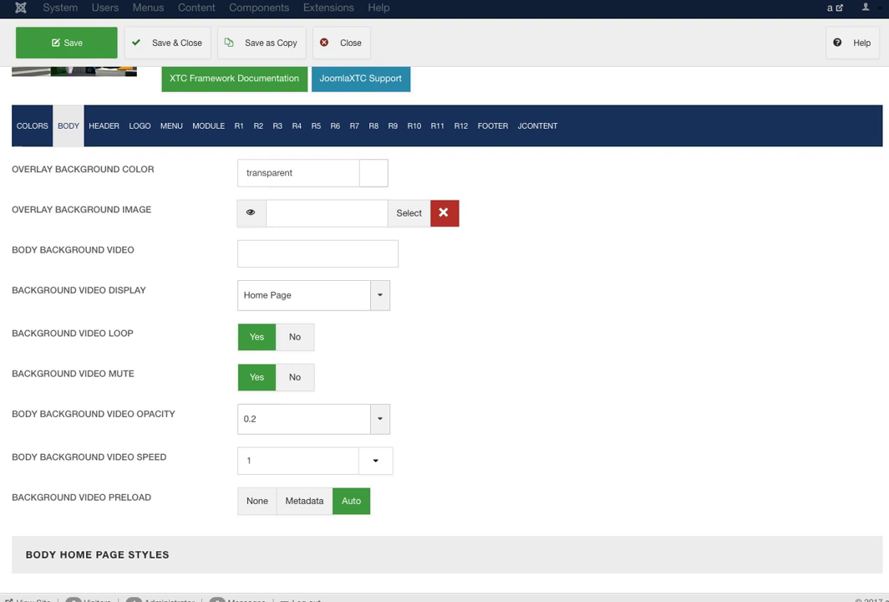
pyautogui.scroll(-3, 445, 334)
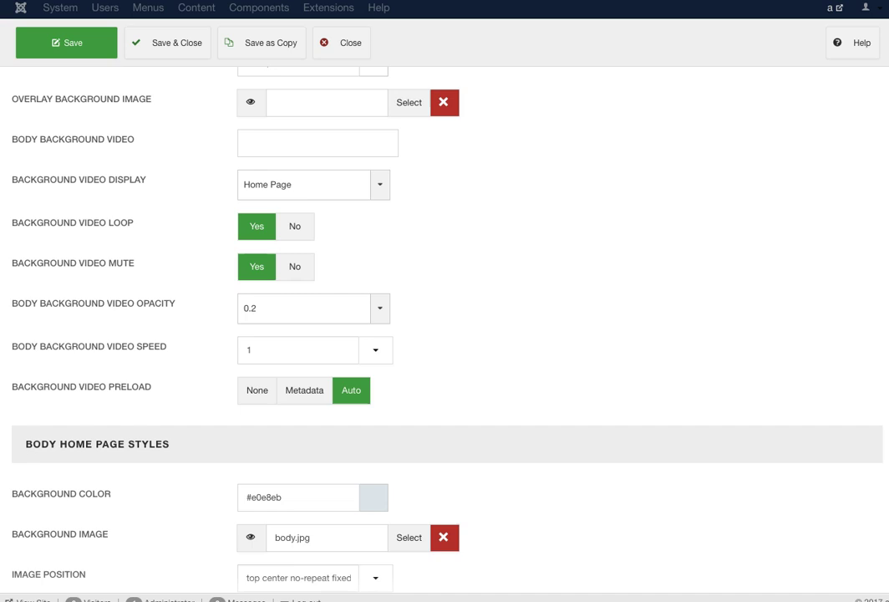
# - Try None for the body's background video preload, and switch it back to Auto
pyautogui.moveTo(84, 386)
pyautogui.click(256, 390)
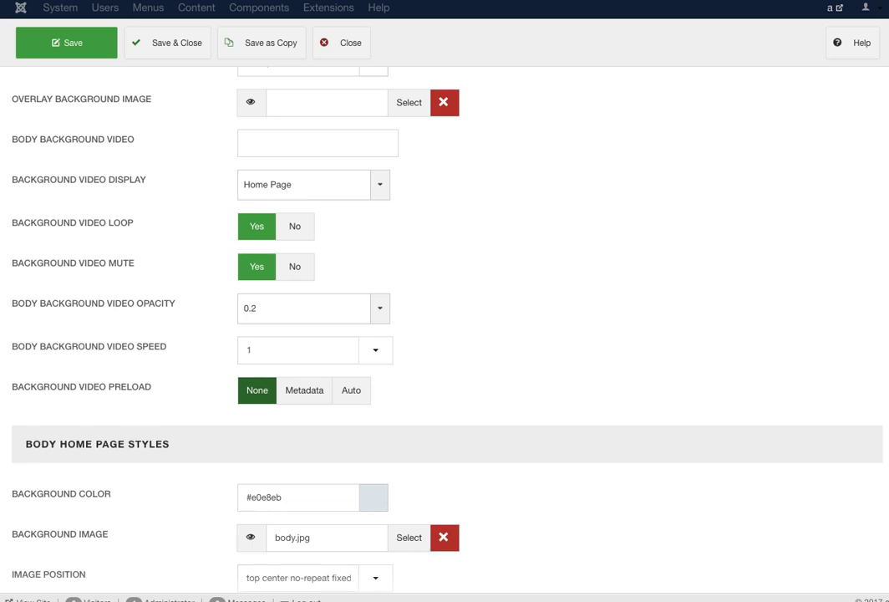
pyautogui.click(351, 390)
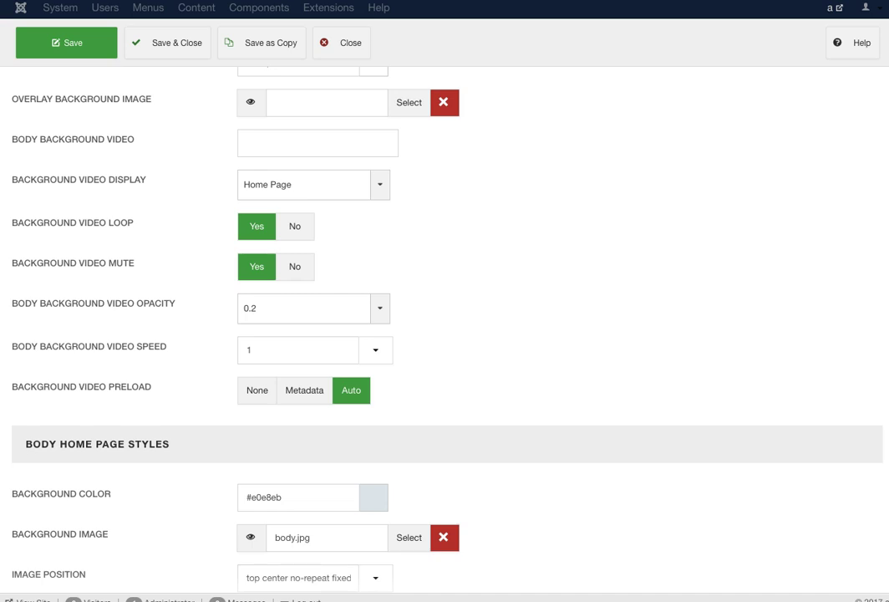
# - Examine Style 1's body home page background color, image and size settings, including the available image position choices
pyautogui.scroll(-2, 445, 334)
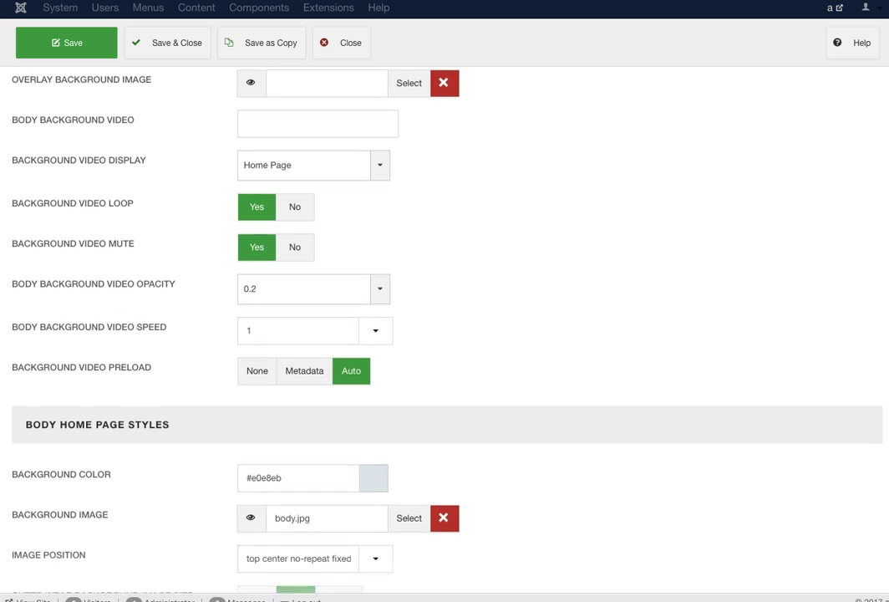
pyautogui.scroll(-5, 444, 334)
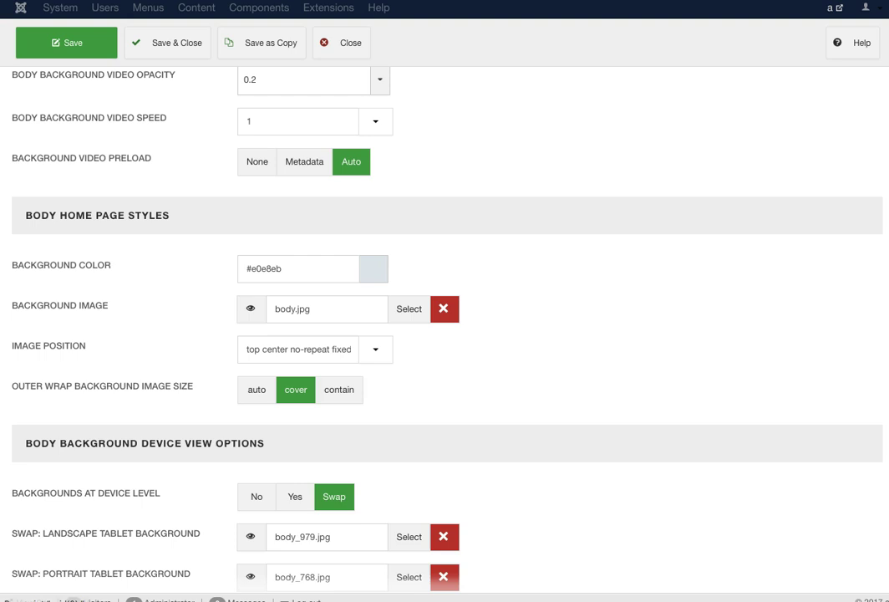
pyautogui.moveTo(61, 265)
pyautogui.moveTo(60, 305)
pyautogui.click(298, 348)
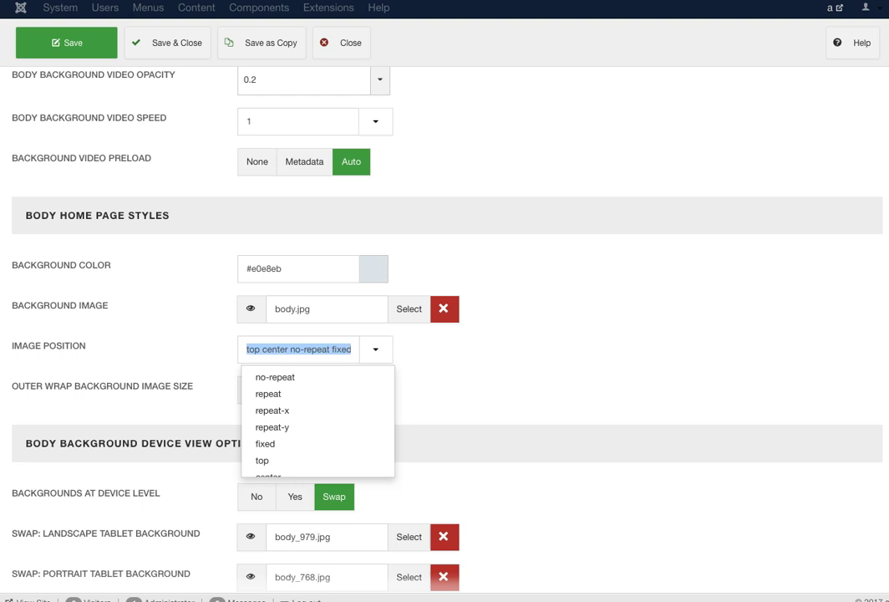
pyautogui.press('Tab')
pyautogui.moveTo(102, 386)
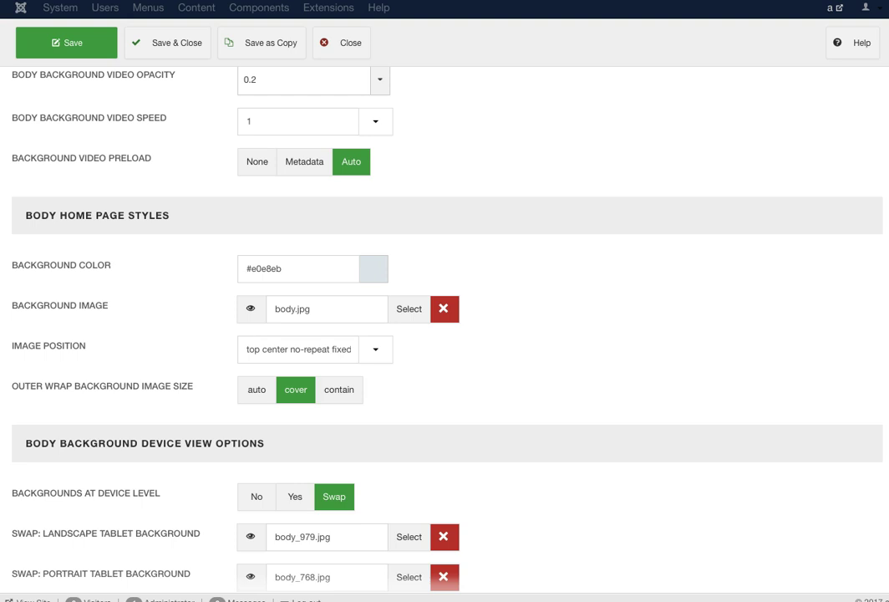
# - Examine the body background device view options, including the swap backgrounds for landscape tablet, portrait tablet and phone
pyautogui.scroll(-2, 444, 335)
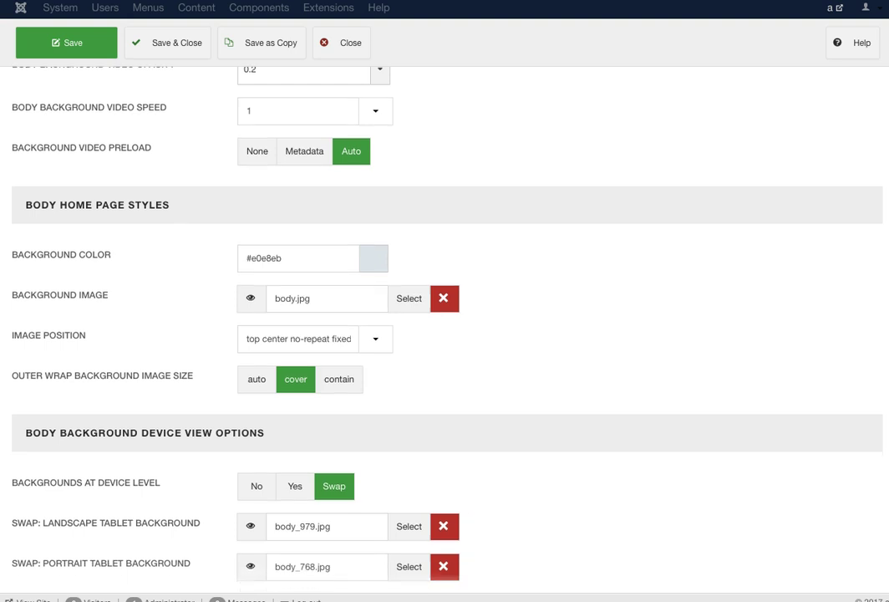
pyautogui.scroll(-1, 444, 334)
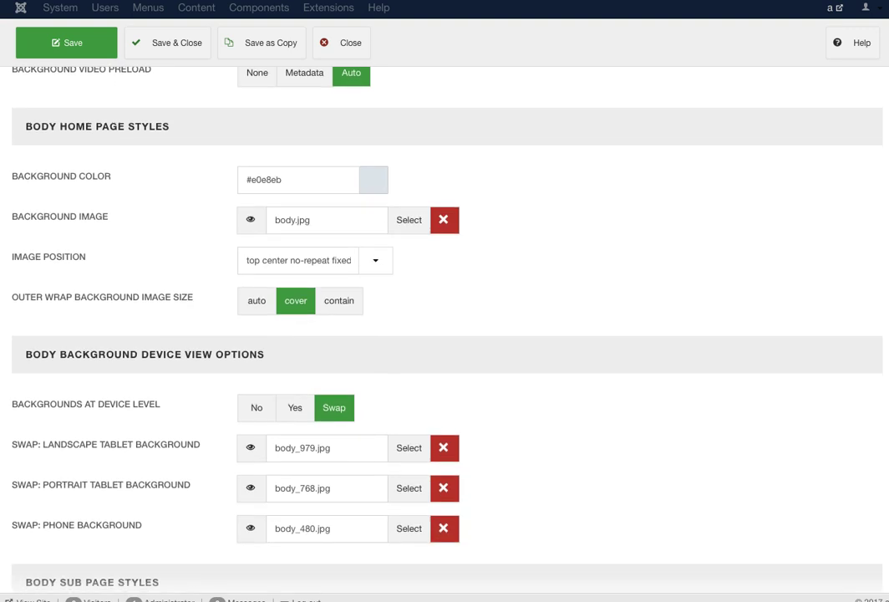
pyautogui.scroll(-1, 445, 335)
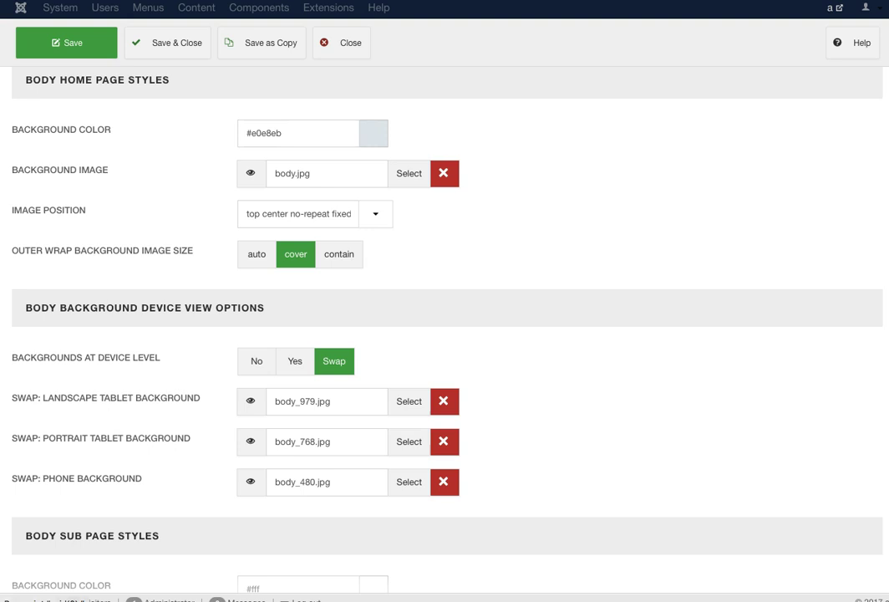
pyautogui.moveTo(151, 398)
pyautogui.moveTo(84, 478)
# - Examine the body sub page styles and the sub page background device view options
pyautogui.scroll(-5, 444, 334)
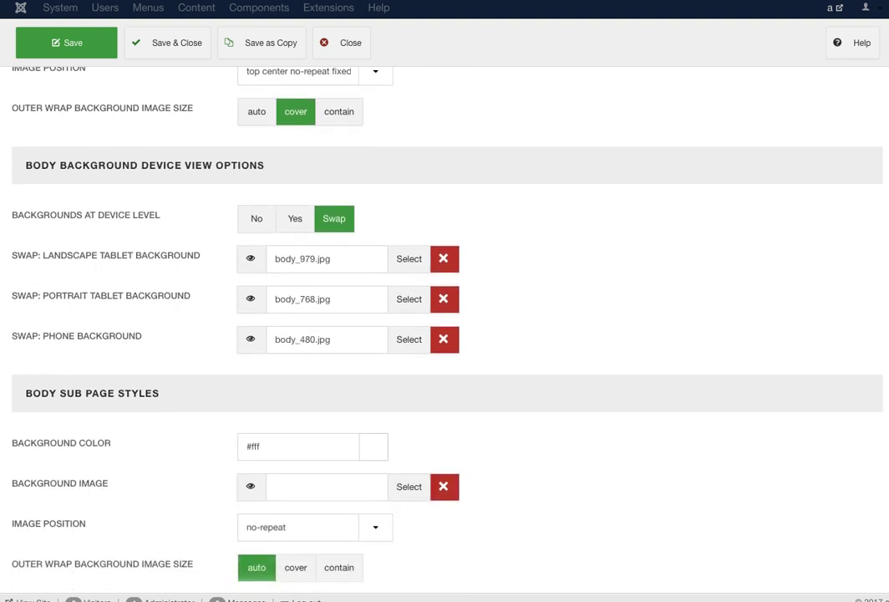
pyautogui.scroll(-1, 444, 334)
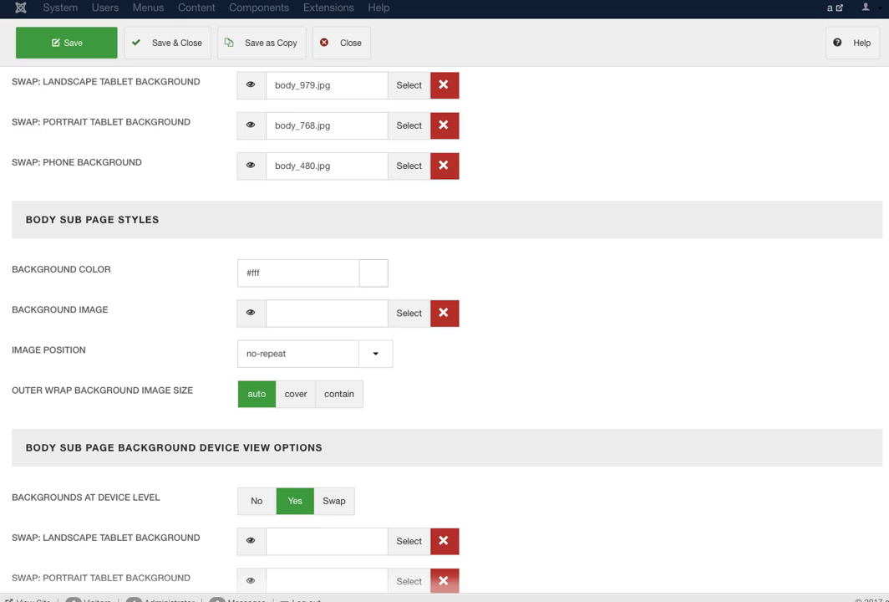
pyautogui.scroll(-2, 445, 334)
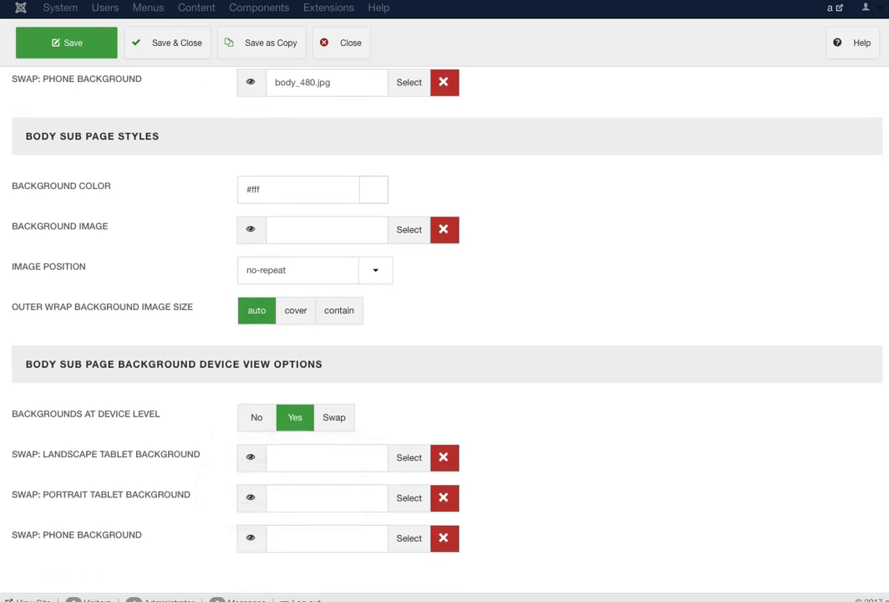
# - Open Style 1's header settings and examine the top header, header wrap and sticky background colors
pyautogui.scroll(5, 372, 276)
pyautogui.scroll(12, 103, 408)
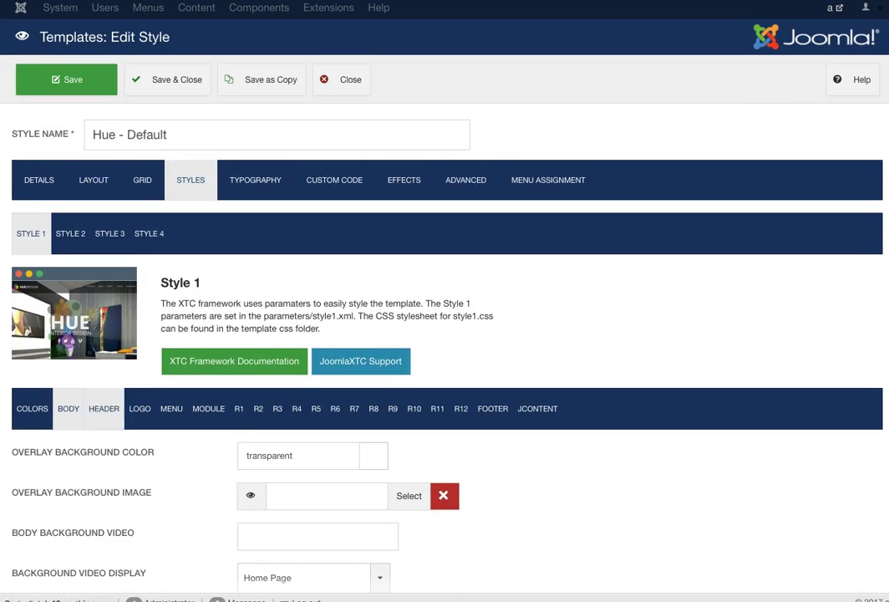
pyautogui.click(104, 407)
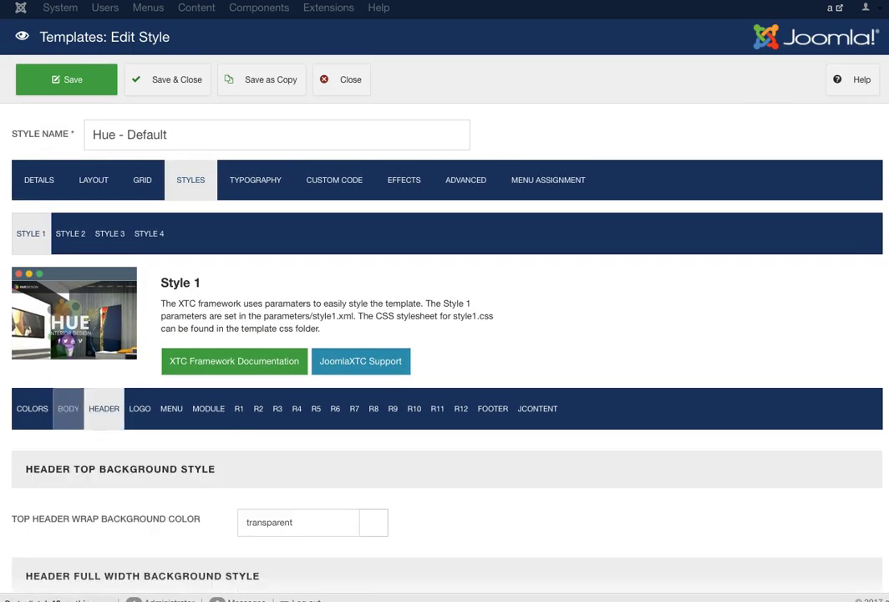
pyautogui.scroll(-1, 103, 408)
pyautogui.scroll(-2, 447, 334)
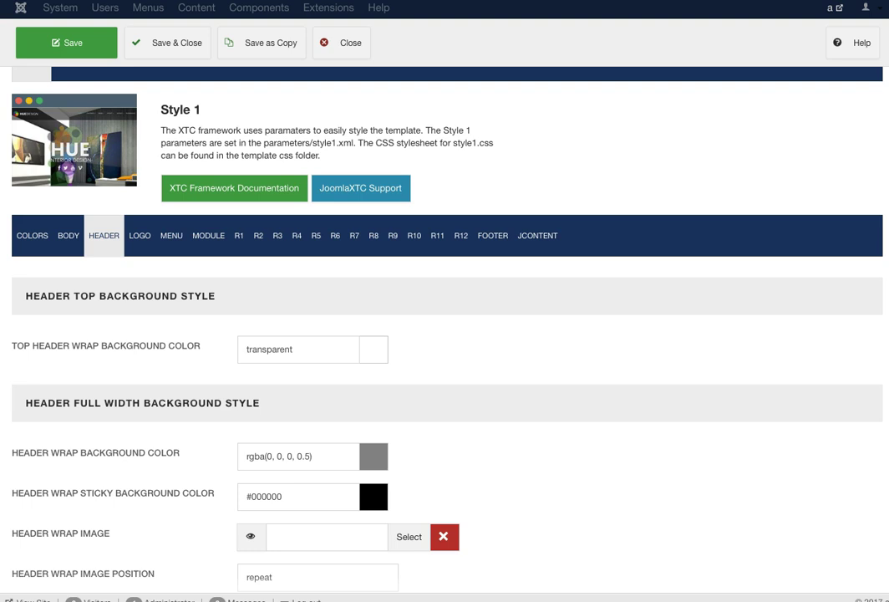
pyautogui.scroll(-3, 445, 334)
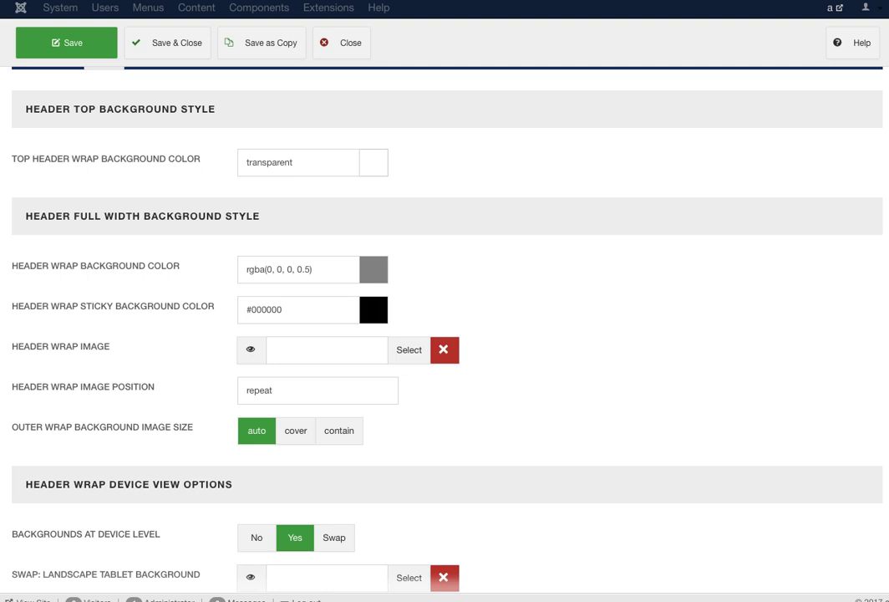
pyautogui.moveTo(95, 266)
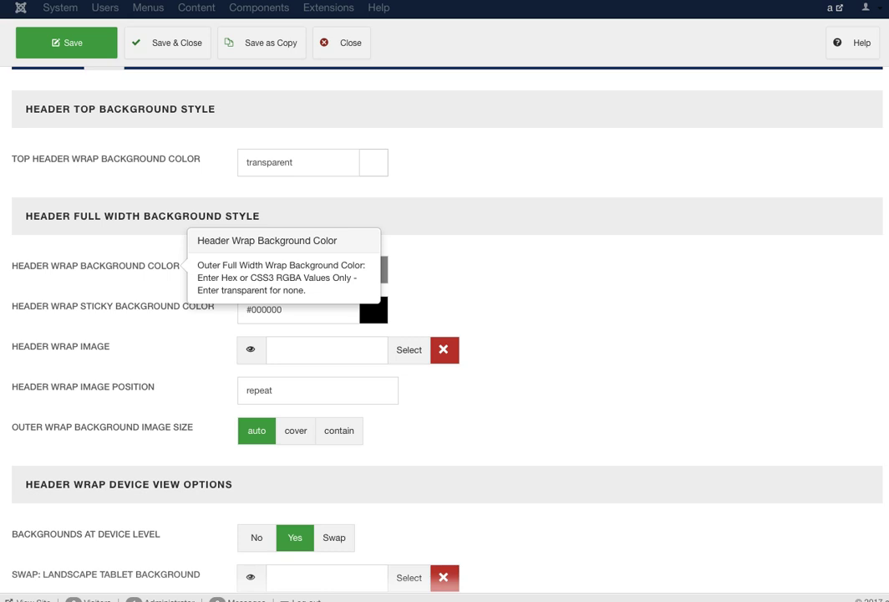
pyautogui.moveTo(95, 306)
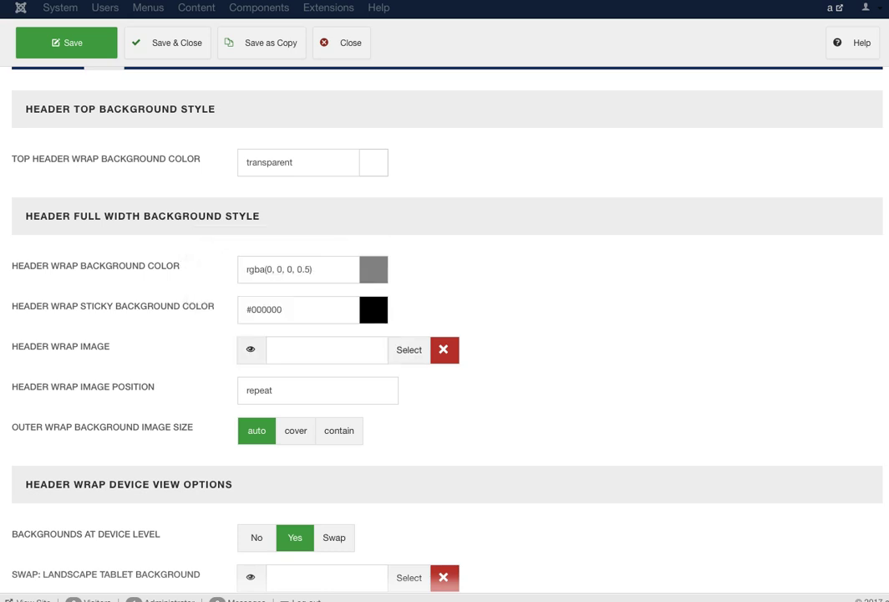
# - Examine the header wrap device view options, the header fixed width background style and the header device view options
pyautogui.scroll(-2, 372, 275)
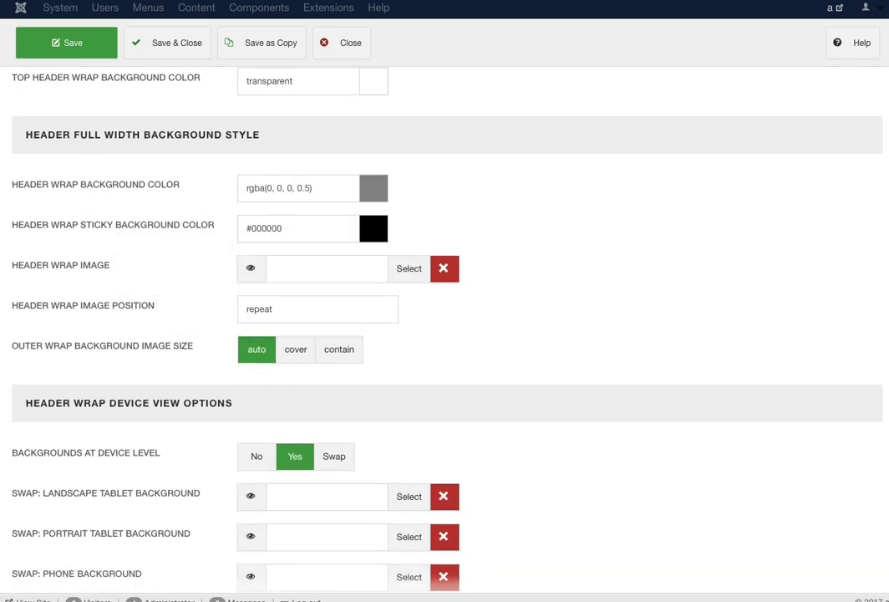
pyautogui.scroll(-1, 372, 276)
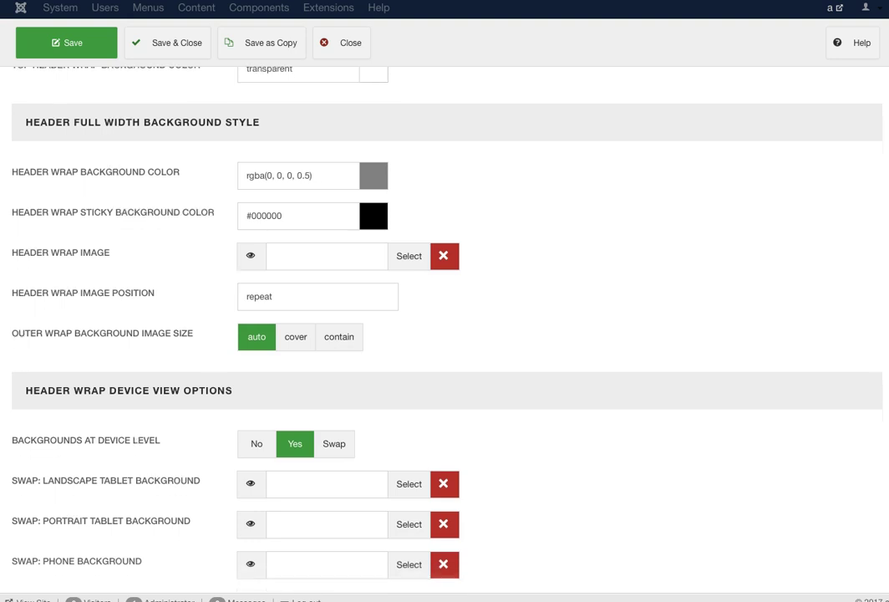
pyautogui.scroll(-3, 372, 276)
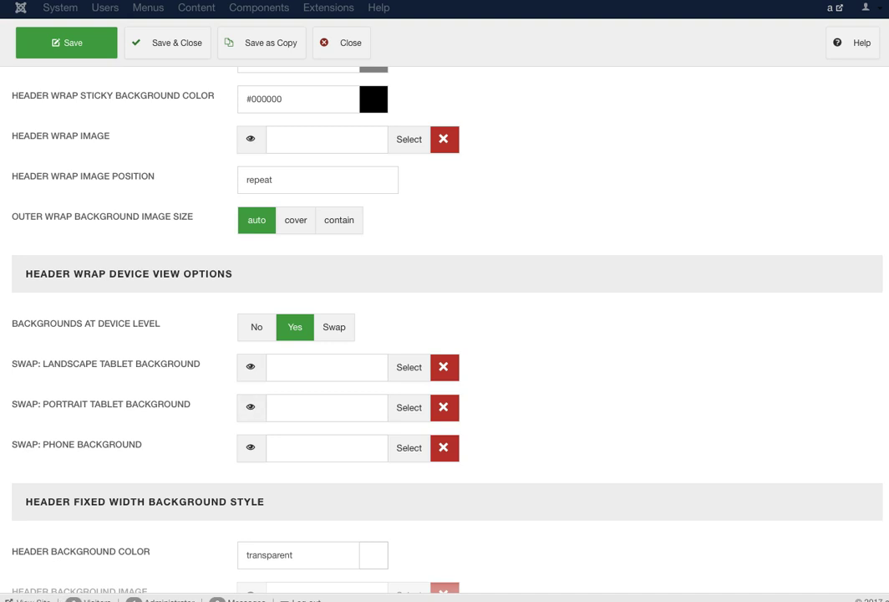
pyautogui.scroll(-5, 372, 276)
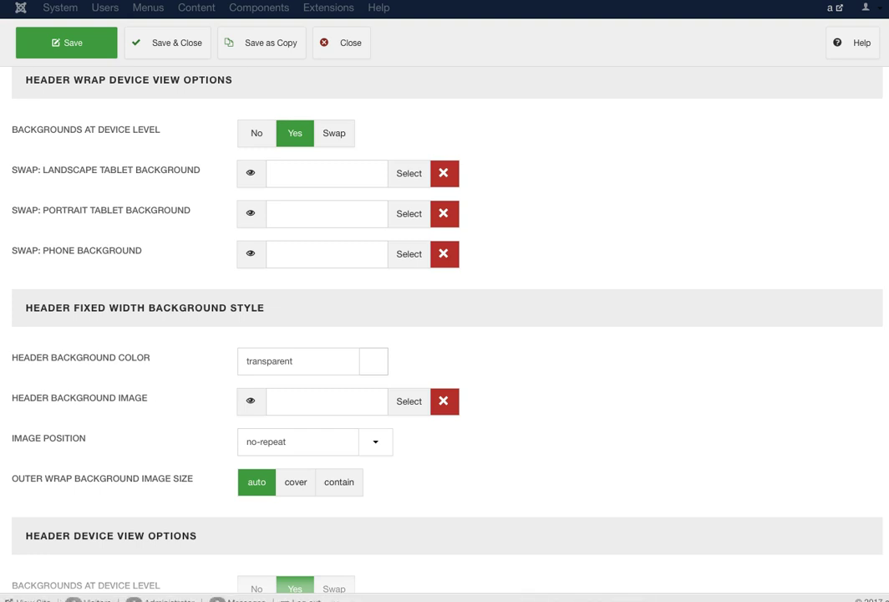
pyautogui.scroll(5, 372, 335)
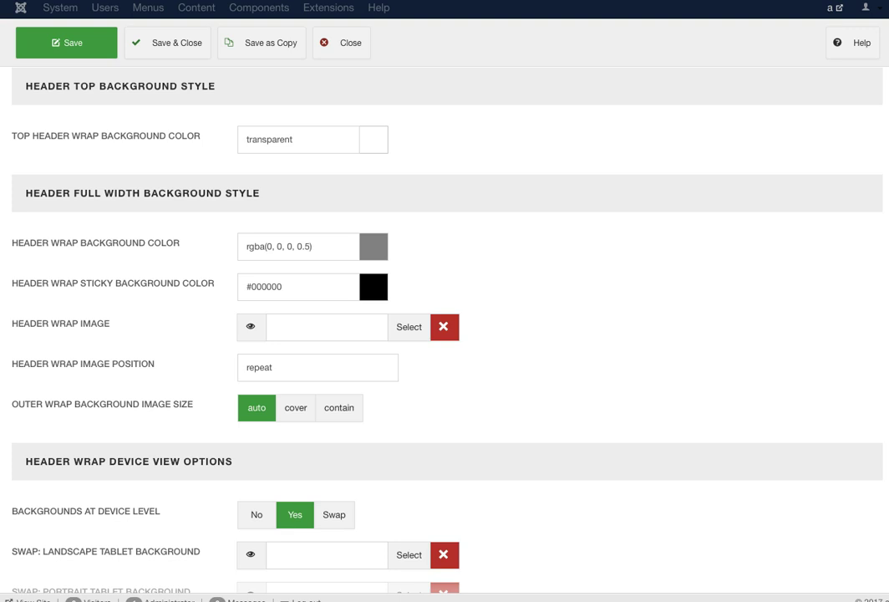
pyautogui.scroll(-6, 445, 334)
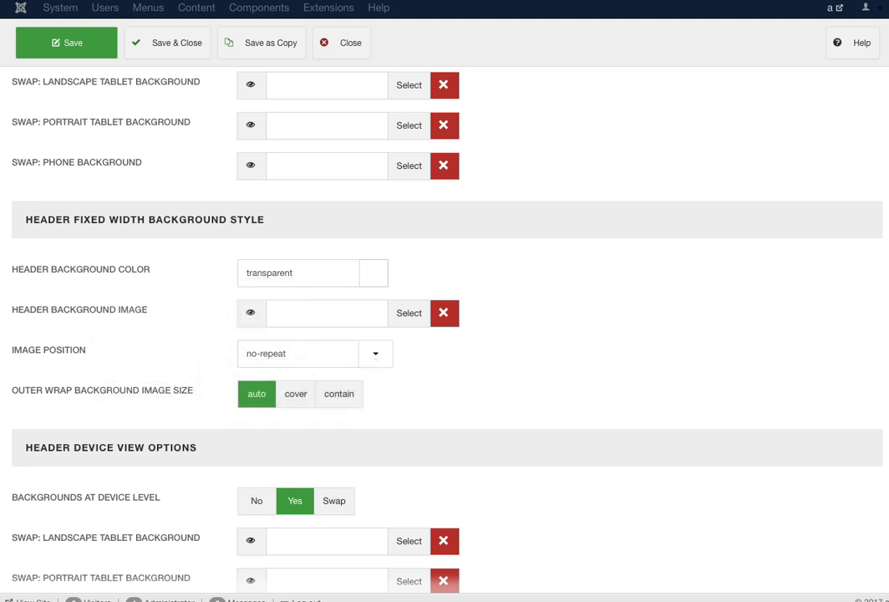
pyautogui.scroll(-2, 444, 317)
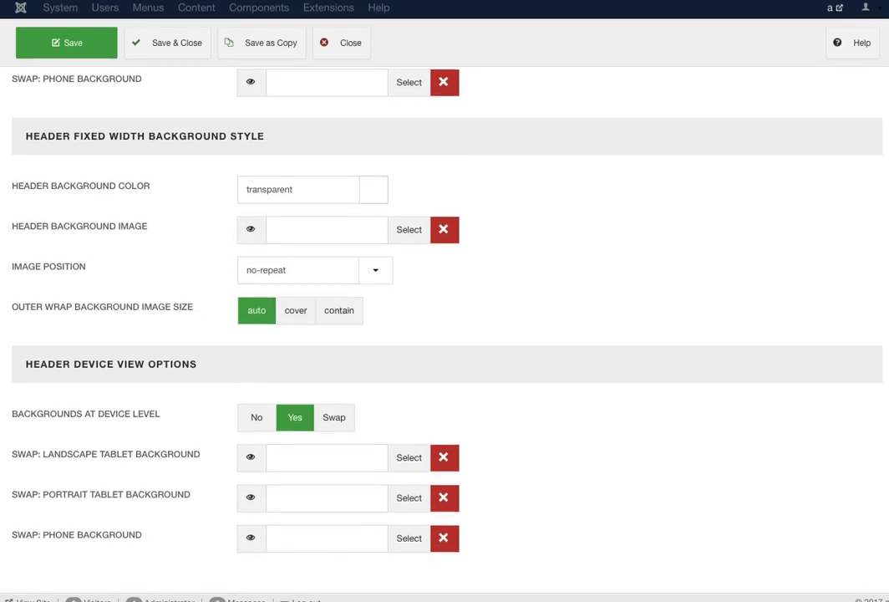
# - Open Style 1's logo settings and examine the website logo image and logo padding
pyautogui.scroll(18, 445, 335)
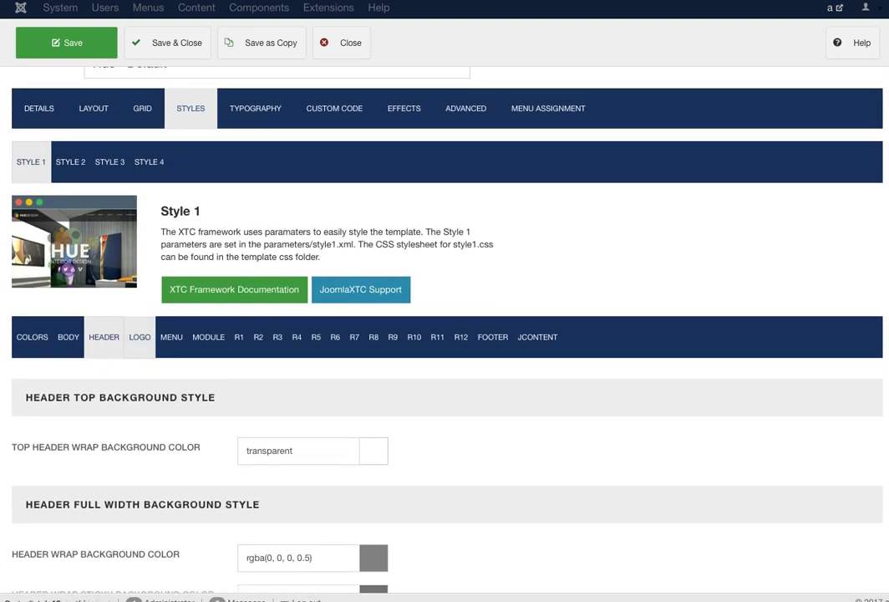
pyautogui.click(140, 335)
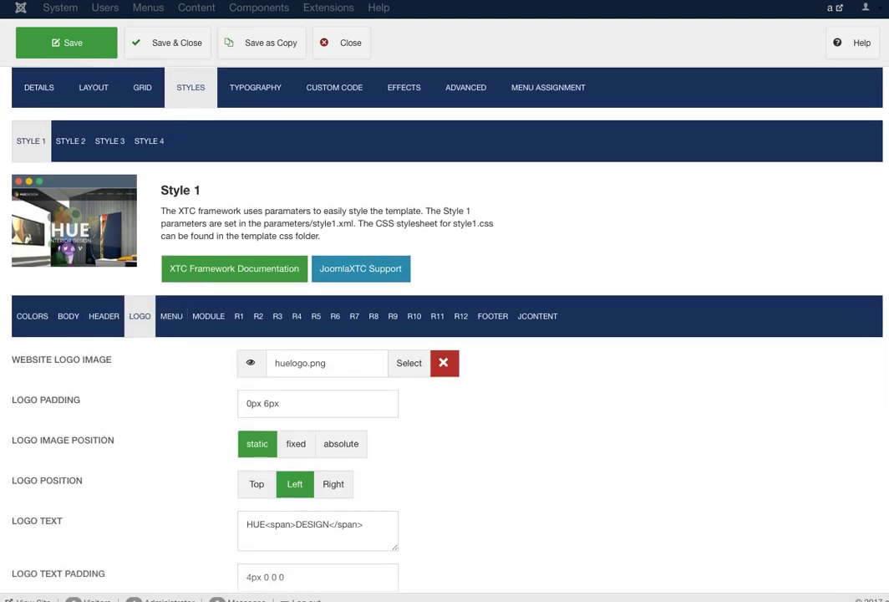
pyautogui.scroll(-3, 445, 334)
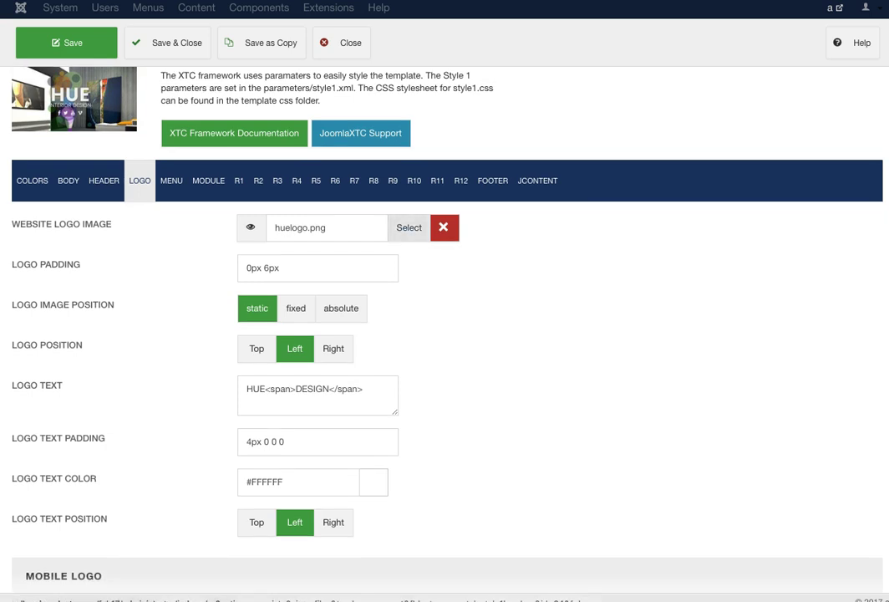
pyautogui.moveTo(46, 264)
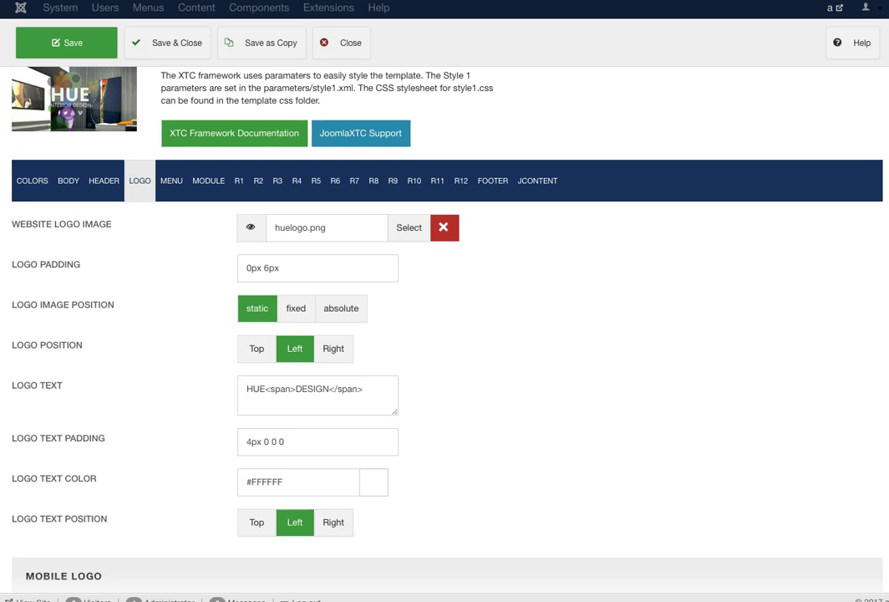
# - Try absolute and fixed for the logo image position, and switch it back to static
pyautogui.click(341, 307)
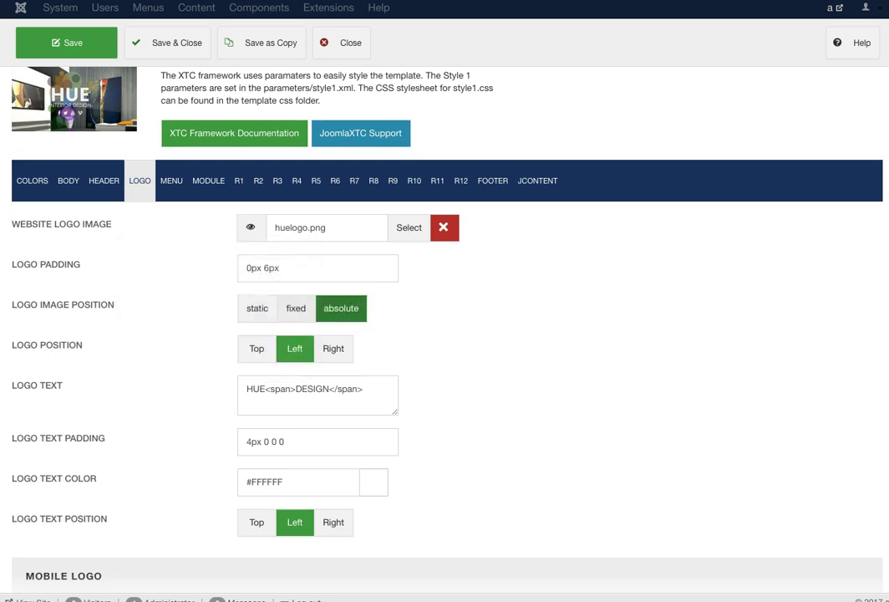
pyautogui.click(296, 307)
pyautogui.click(258, 308)
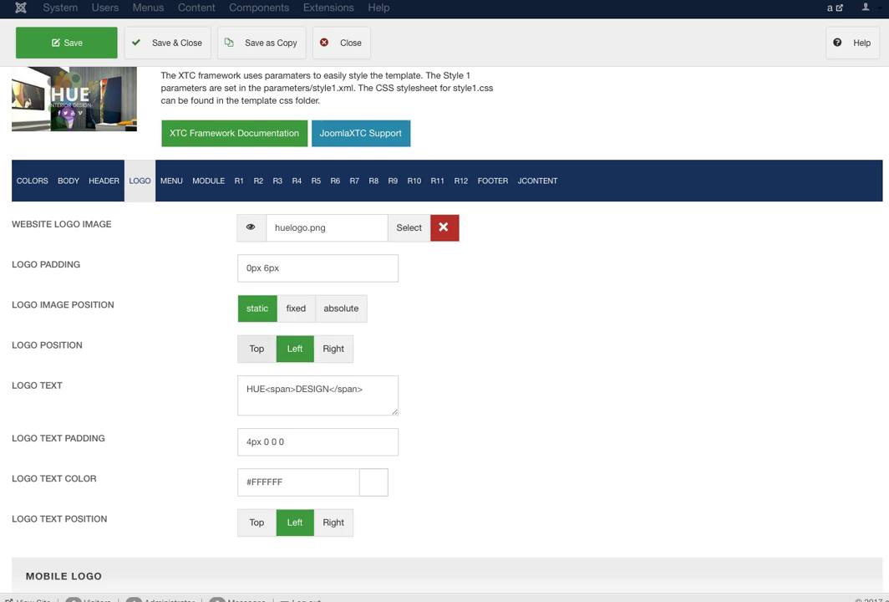
# - Examine the logo text, its padding, color and position, and the mobile logo settings
pyautogui.scroll(-2, 275, 288)
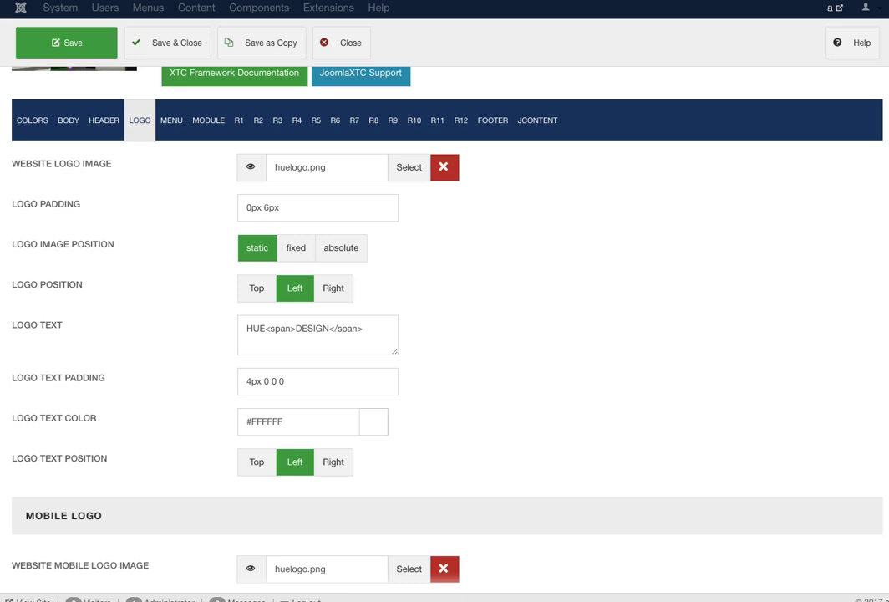
pyautogui.moveTo(363, 328); pyautogui.dragTo(246, 328)
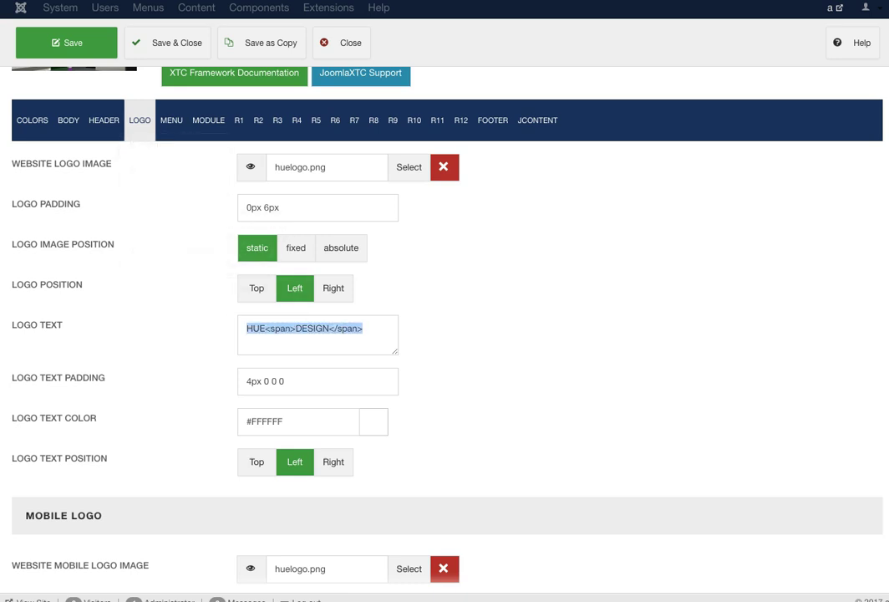
pyautogui.scroll(-4, 372, 335)
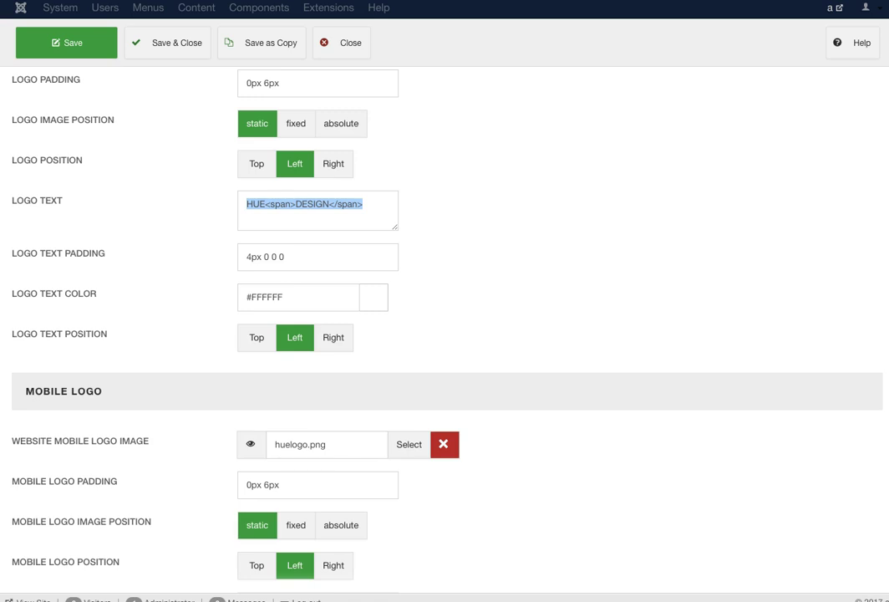
pyautogui.scroll(-2, 444, 335)
pyautogui.scroll(-4, 445, 334)
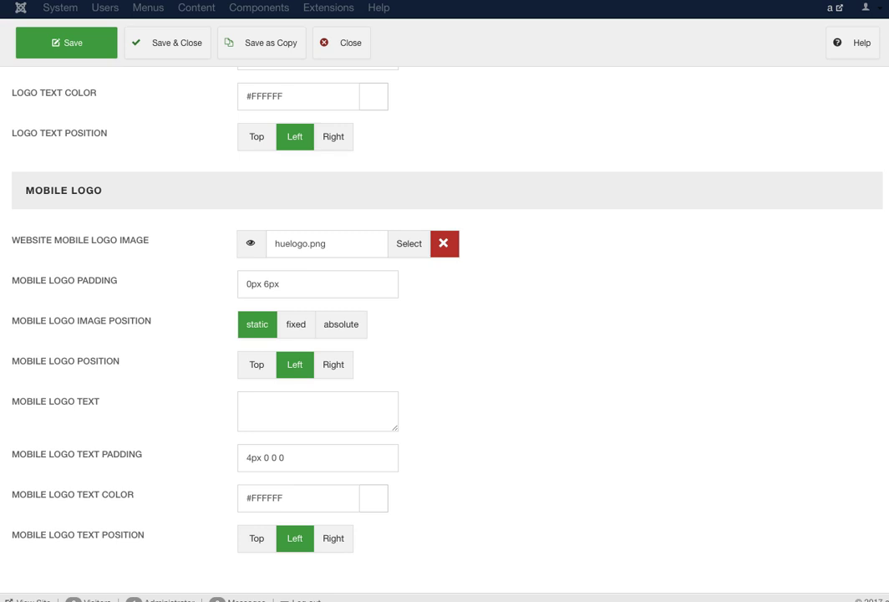
pyautogui.scroll(10, 372, 300)
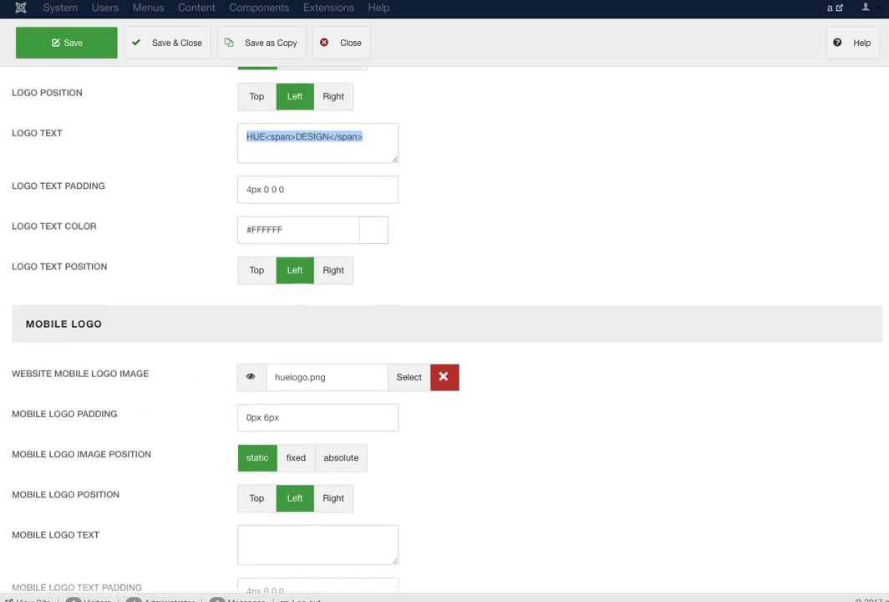
pyautogui.scroll(2, 171, 267)
pyautogui.scroll(-3, 171, 268)
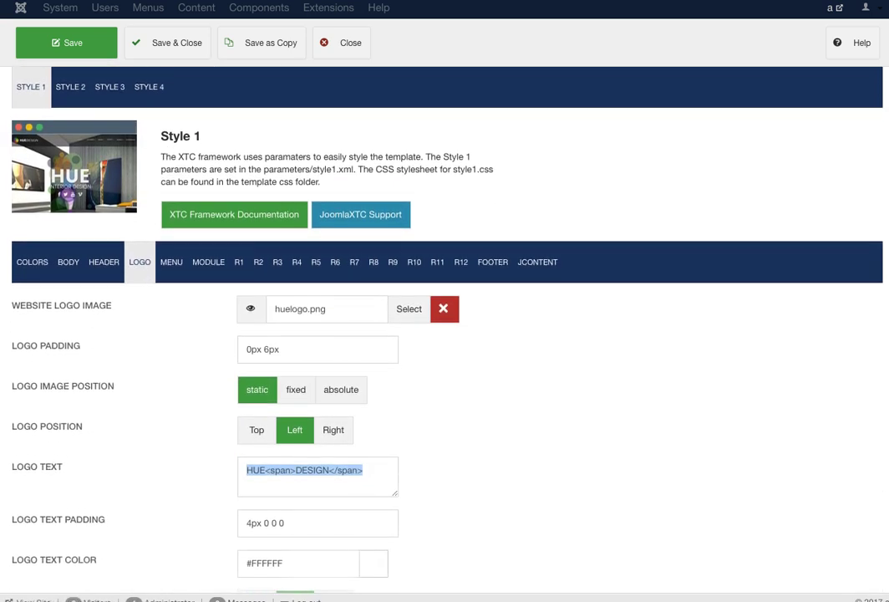
# - Open Style 1's menu settings and examine the main menu's background, menu item background and menu text colors
pyautogui.click(172, 256)
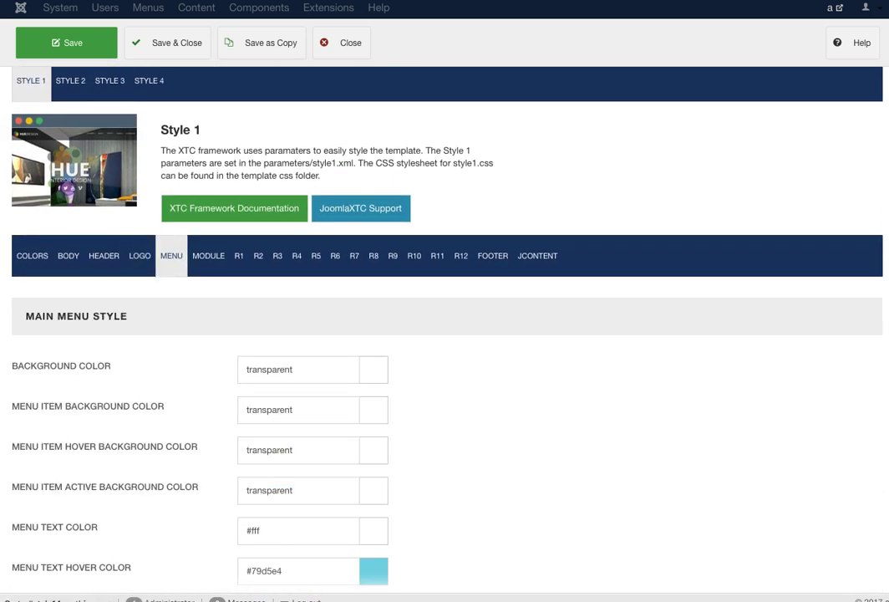
pyautogui.scroll(-3, 445, 334)
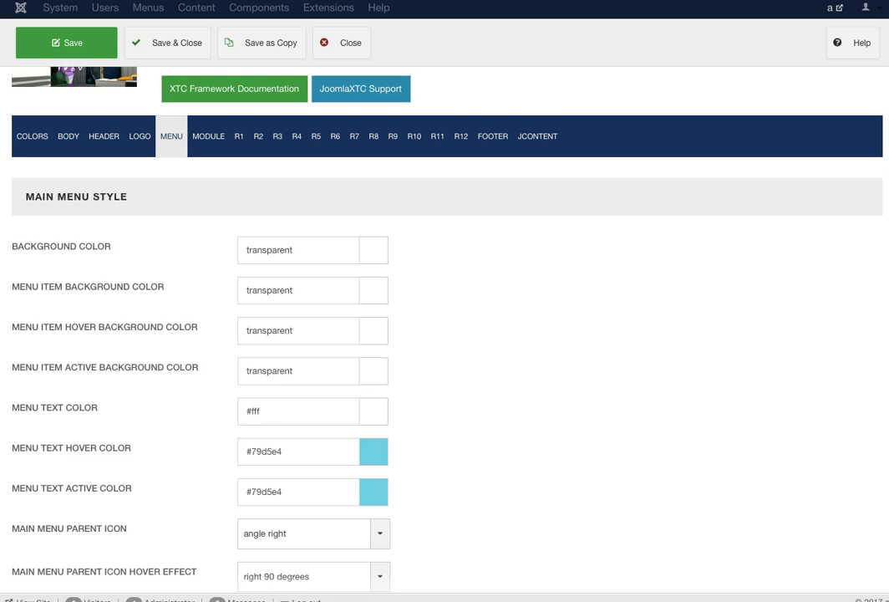
pyautogui.scroll(-1, 444, 334)
pyautogui.moveTo(84, 227)
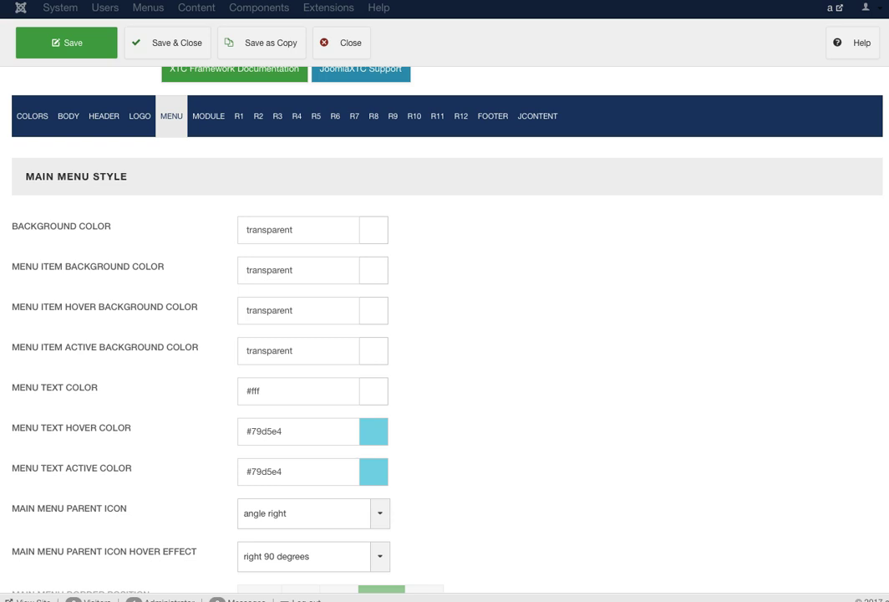
pyautogui.scroll(-1, 444, 334)
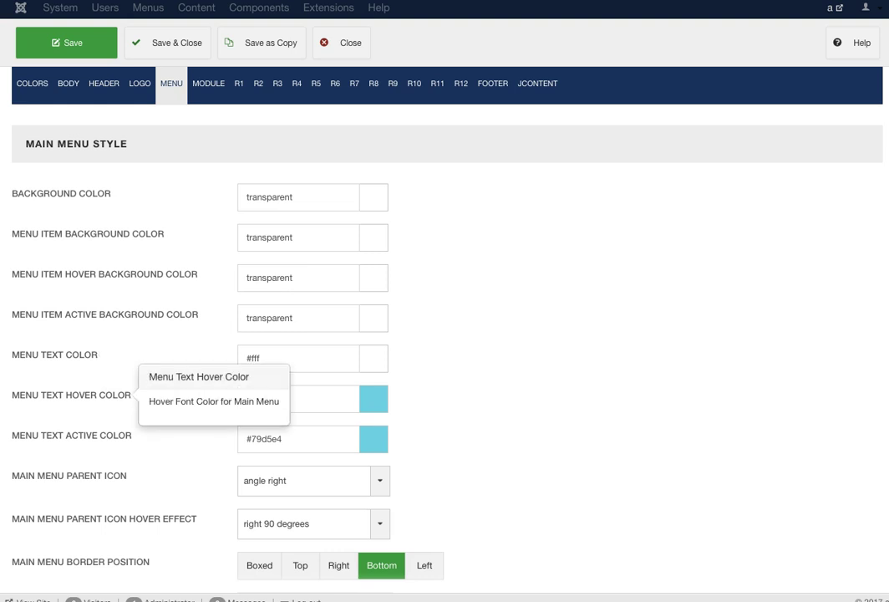
# - Examine the available choices for the main menu parent icon and its hover effect, leaving both selections as they are
pyautogui.scroll(-2, 445, 334)
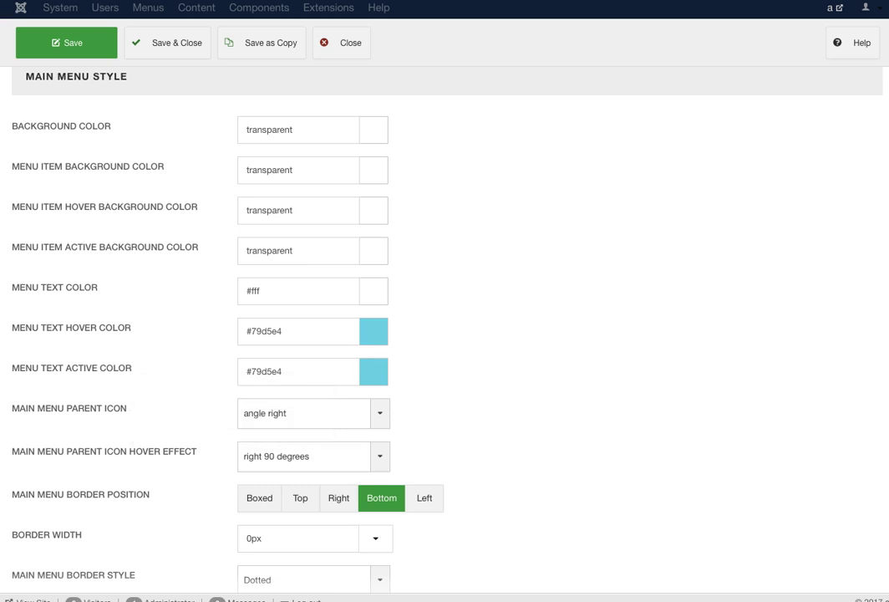
pyautogui.click(305, 413)
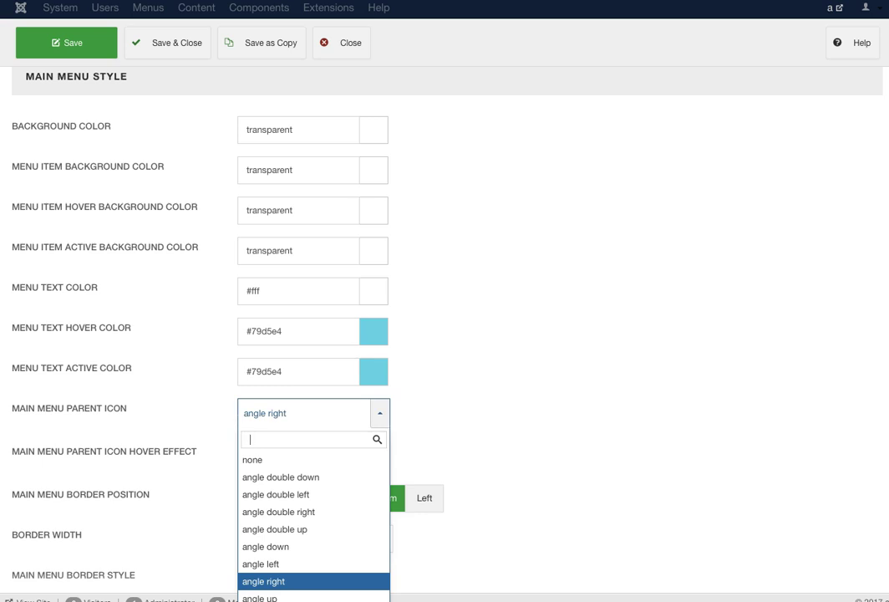
pyautogui.press('Escape')
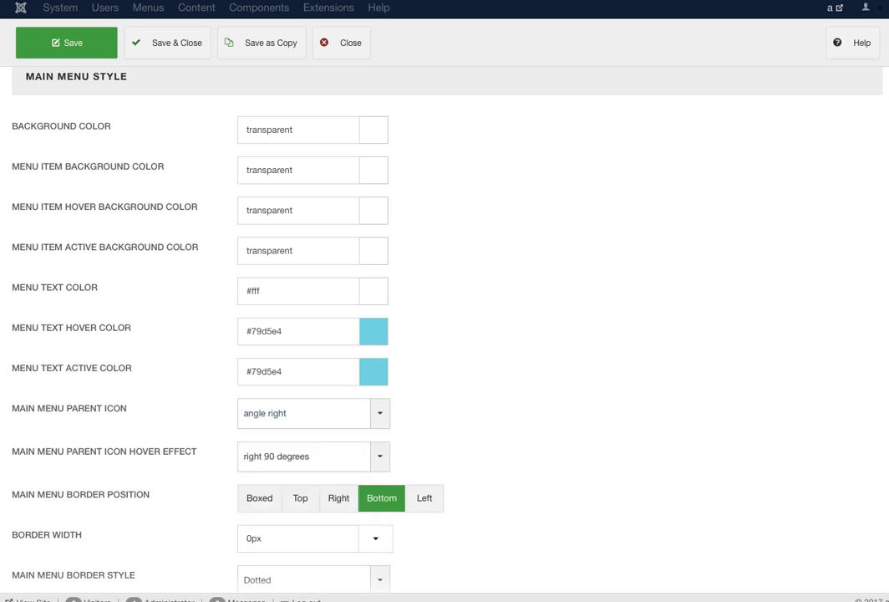
pyautogui.scroll(-2, 104, 402)
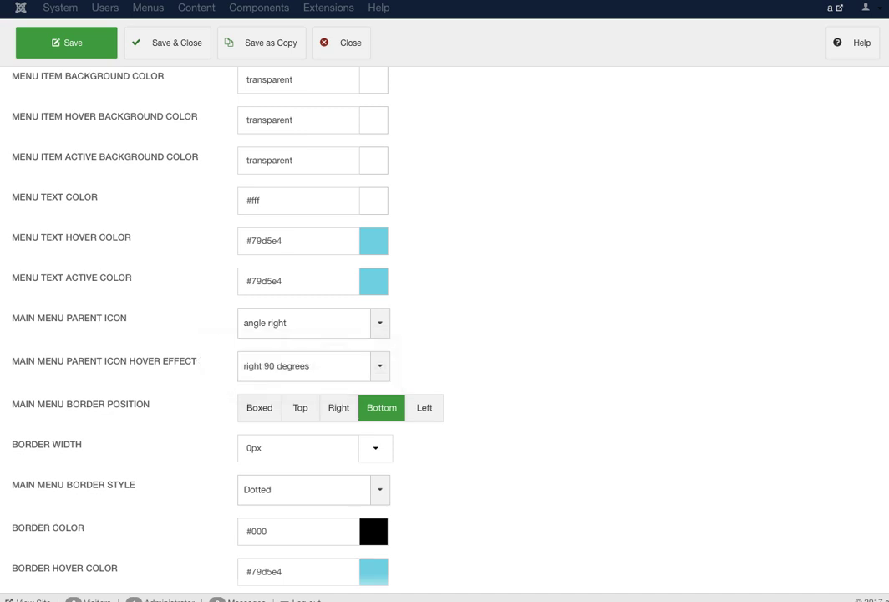
pyautogui.click(305, 366)
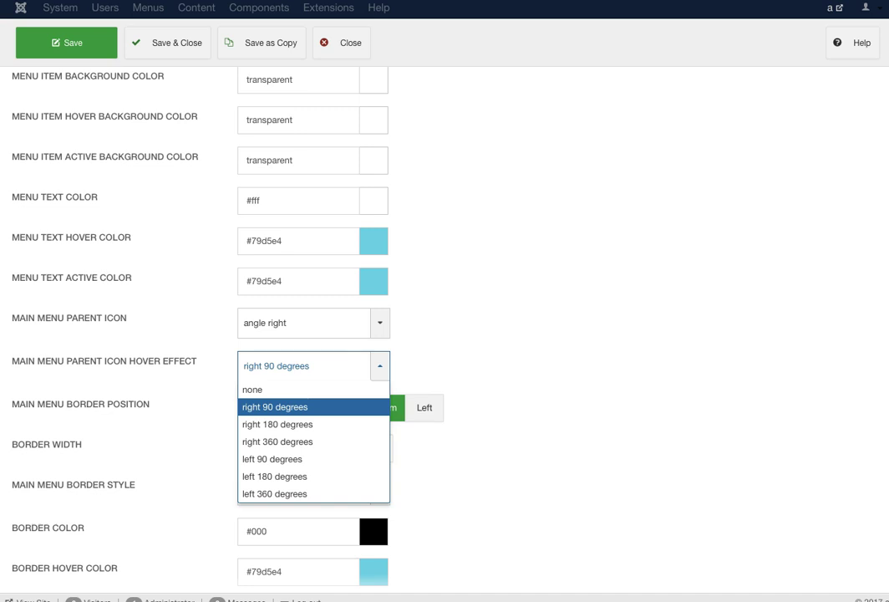
pyautogui.press('Escape')
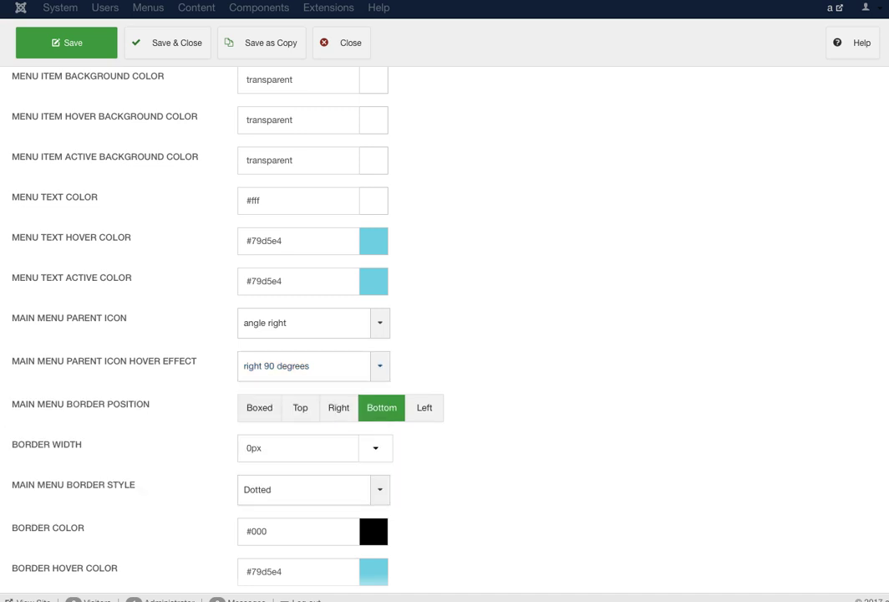
# - Examine the main menu's border position, width, style, normal, hover and active colors, and radius
pyautogui.scroll(-1, 444, 334)
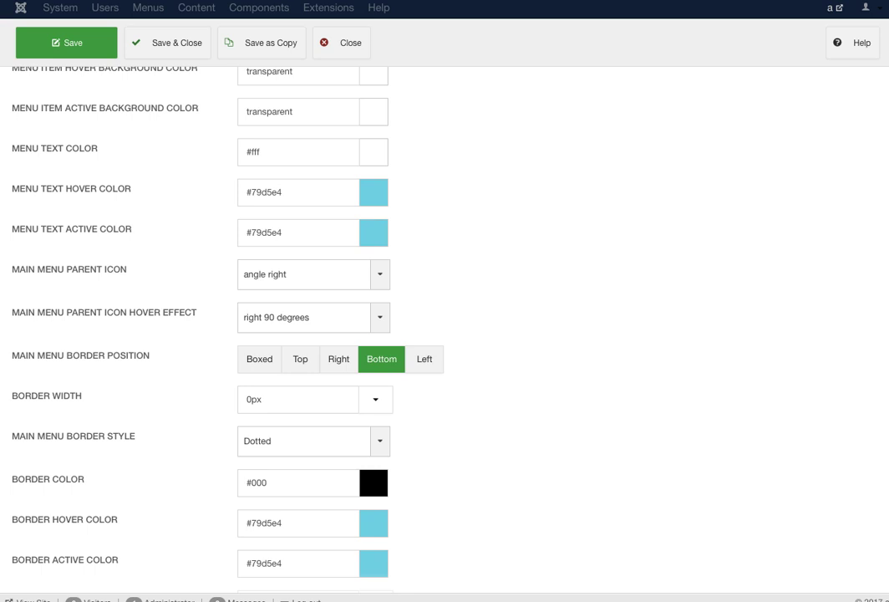
pyautogui.moveTo(80, 355)
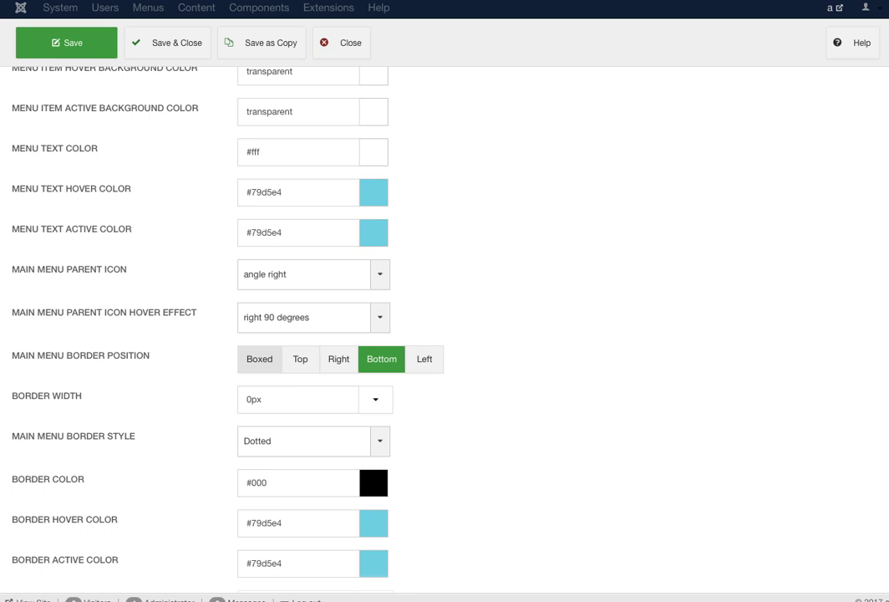
pyautogui.scroll(-1, 251, 334)
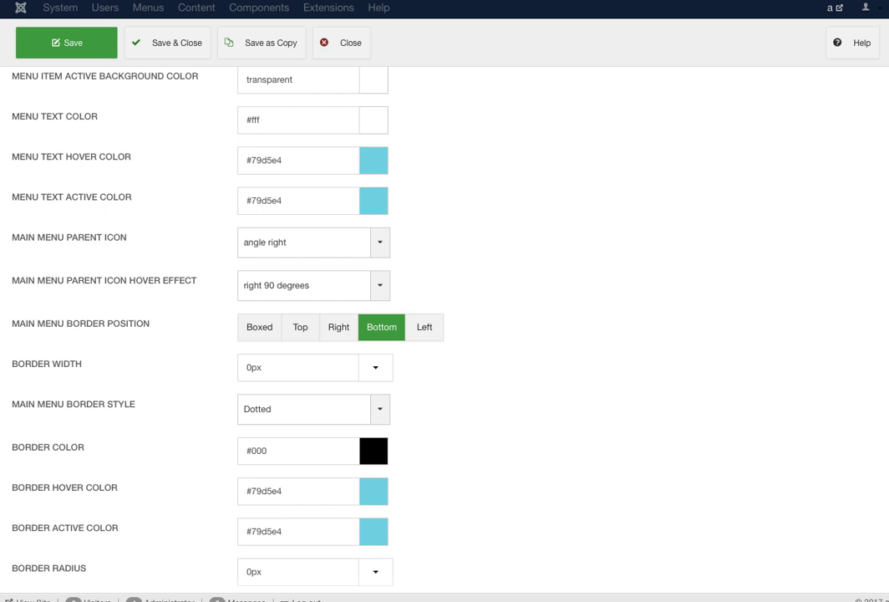
pyautogui.scroll(-1, 418, 335)
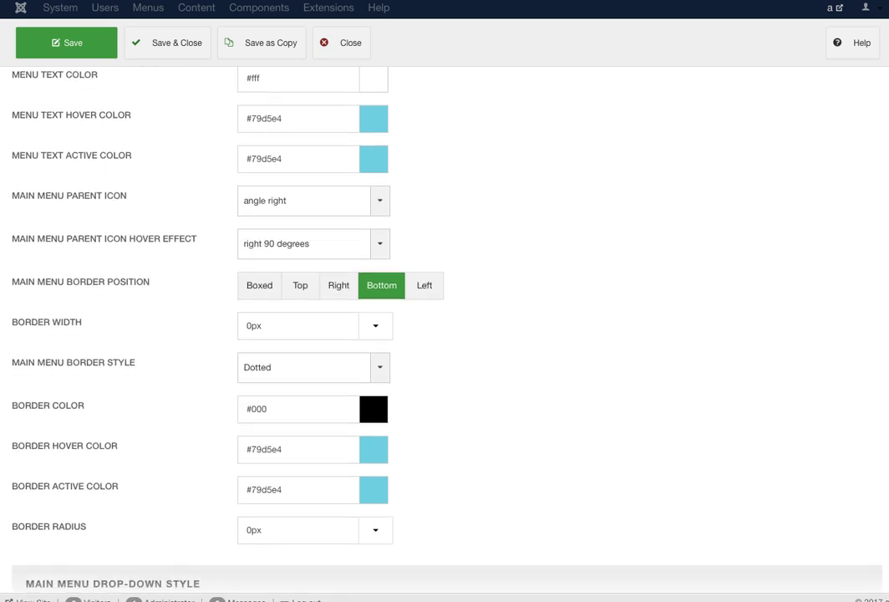
pyautogui.scroll(-1, 334, 335)
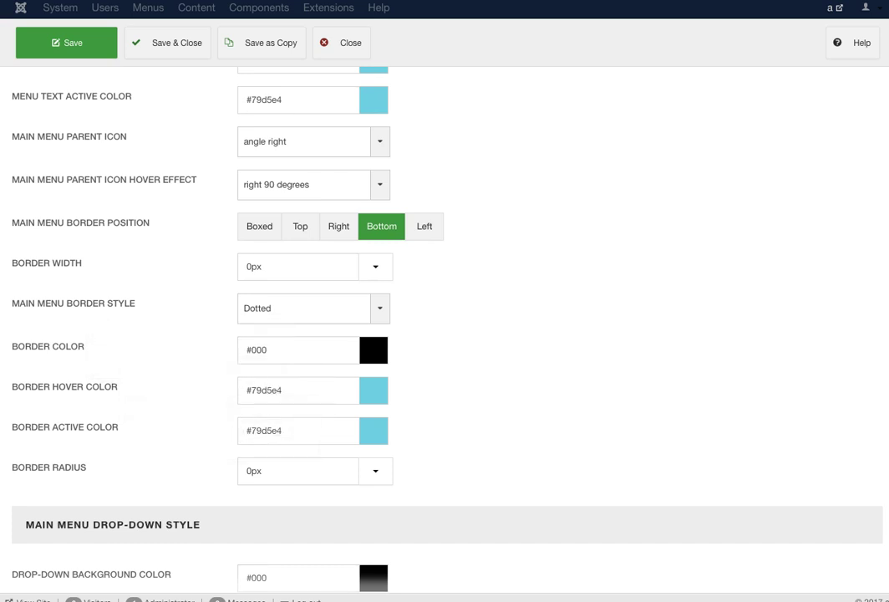
# - Examine the main menu drop-down's background color, border radius, and item background and text colors
pyautogui.scroll(-5, 445, 334)
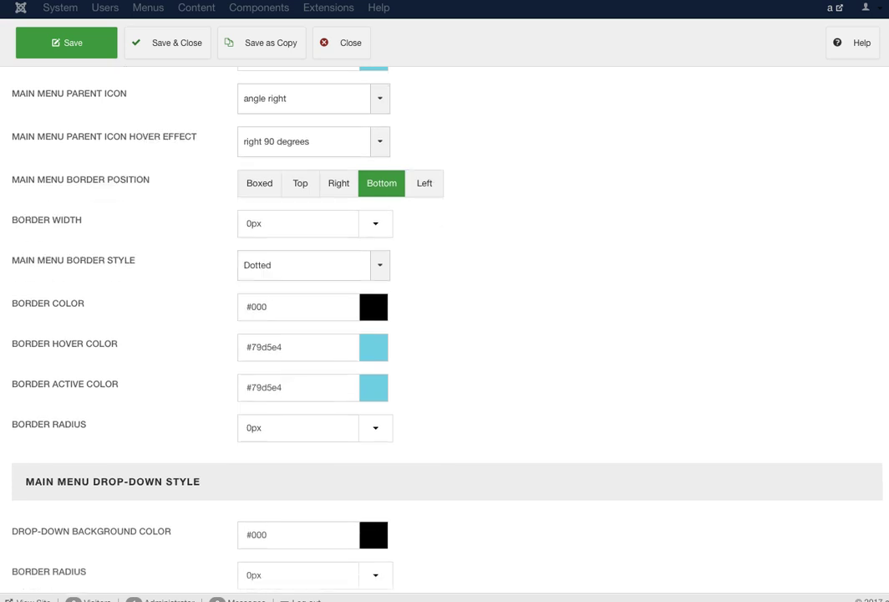
pyautogui.scroll(-7, 445, 334)
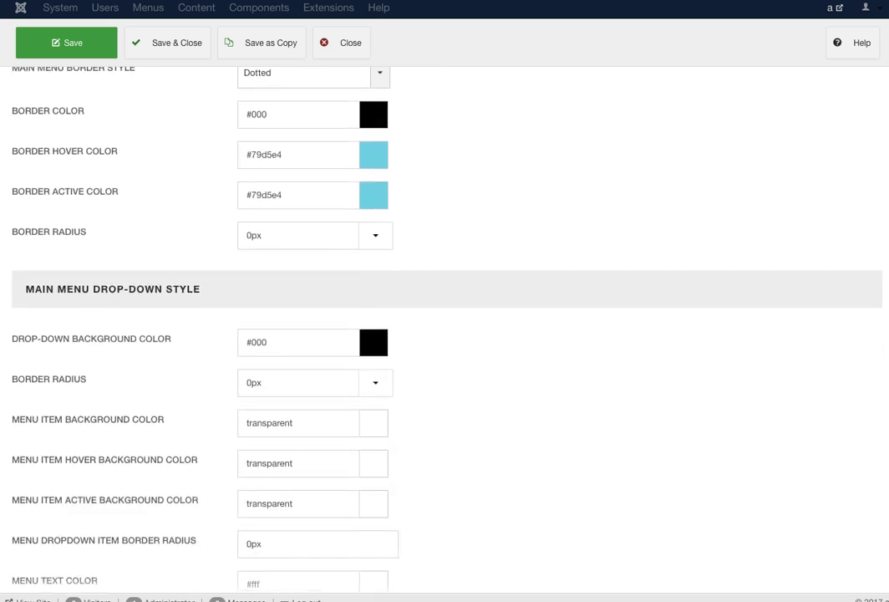
pyautogui.scroll(-1, 445, 334)
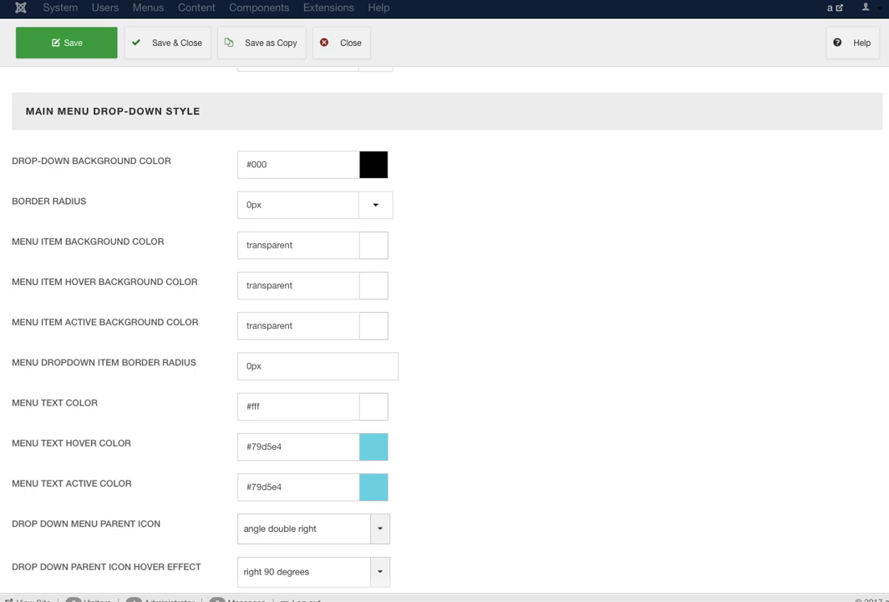
pyautogui.moveTo(88, 242)
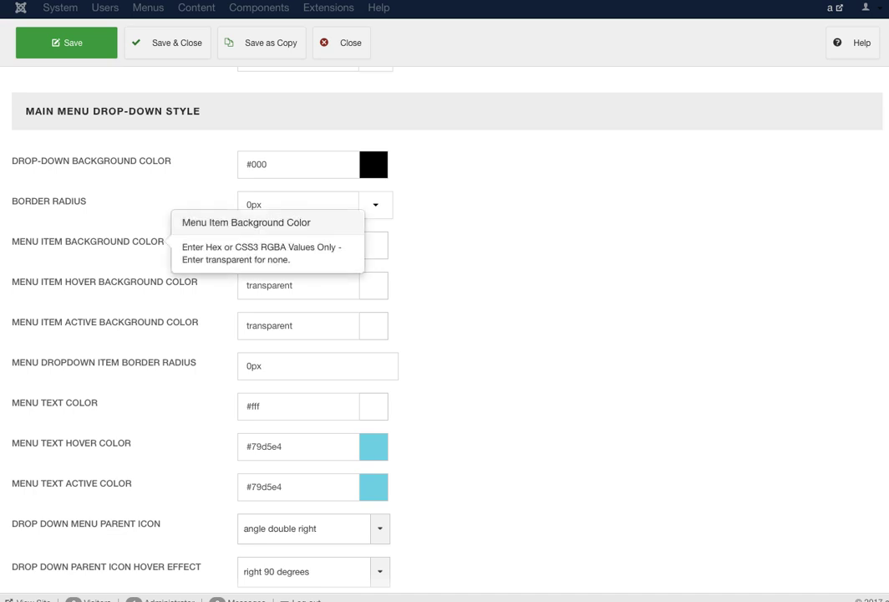
pyautogui.moveTo(104, 322)
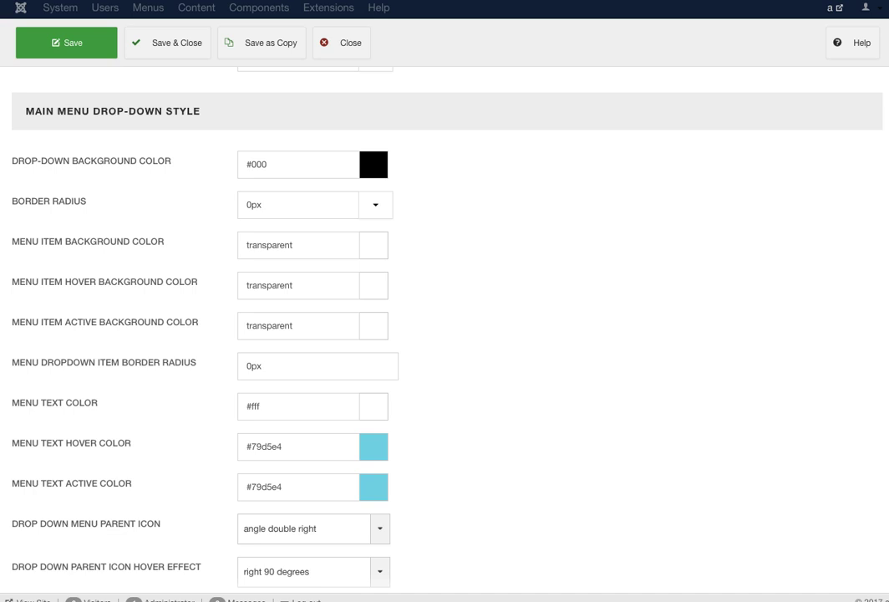
# - Examine the drop-down menu's parent icon, icon hover effect, and border position, width, style, colors and radius
pyautogui.scroll(-5, 372, 334)
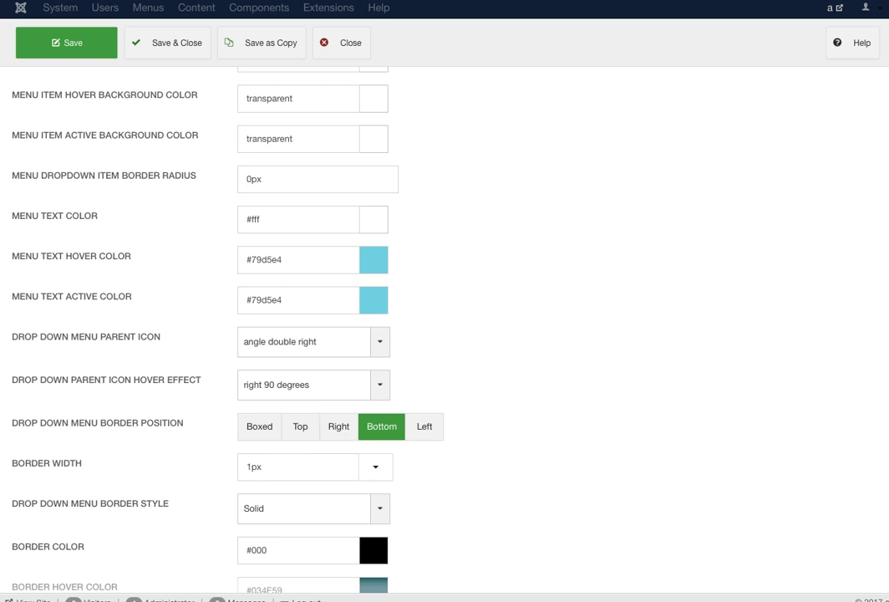
pyautogui.moveTo(98, 423)
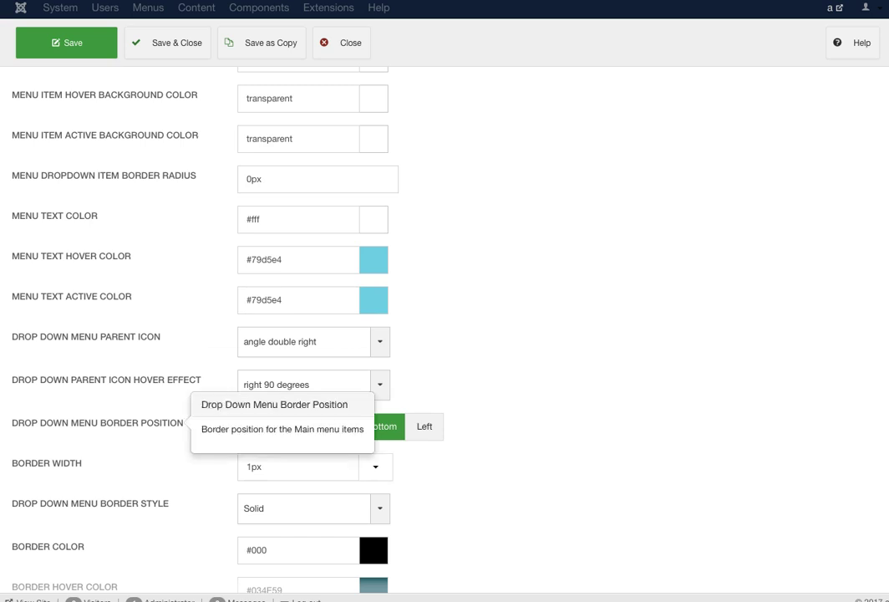
pyautogui.scroll(-1, 98, 423)
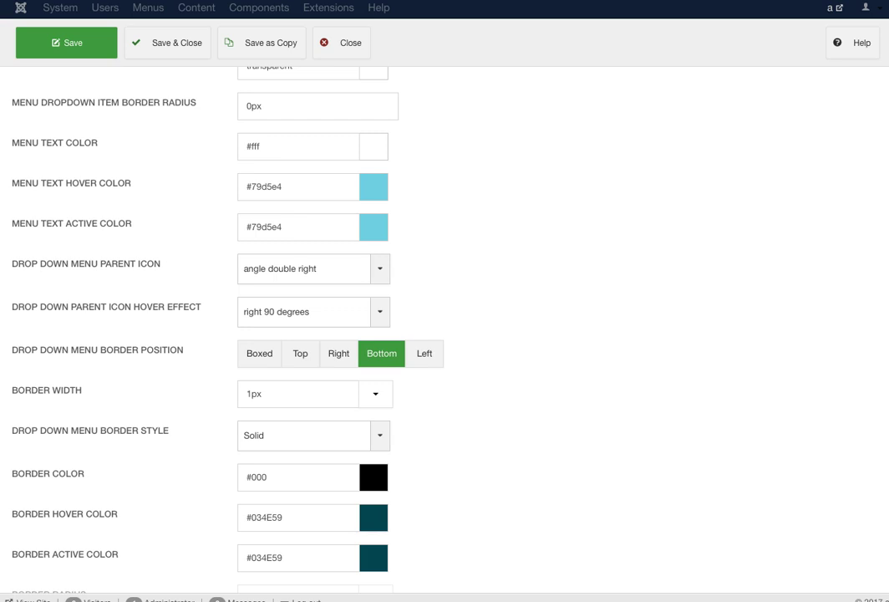
pyautogui.scroll(-1, 445, 335)
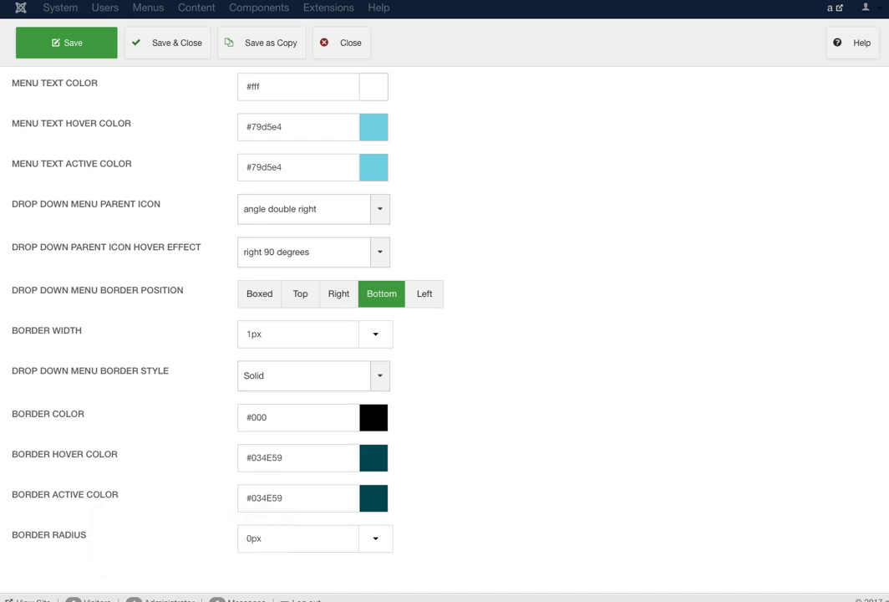
# - Open Style 1's module settings and examine the wrap and title background colors, first and rest word colors, and border radius
pyautogui.scroll(10, 445, 334)
pyautogui.scroll(8, 444, 335)
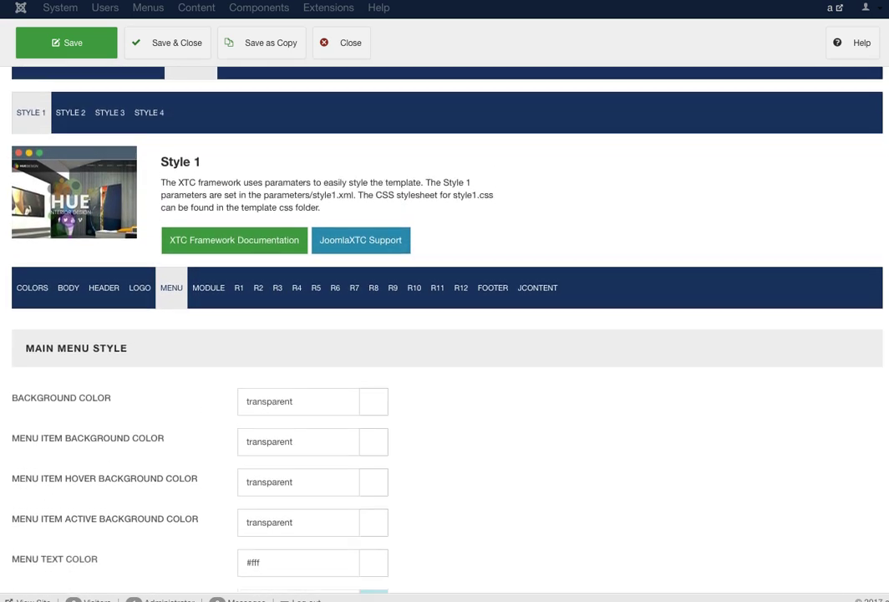
pyautogui.scroll(-9, 444, 335)
pyautogui.scroll(-5, 444, 334)
pyautogui.scroll(6, 445, 334)
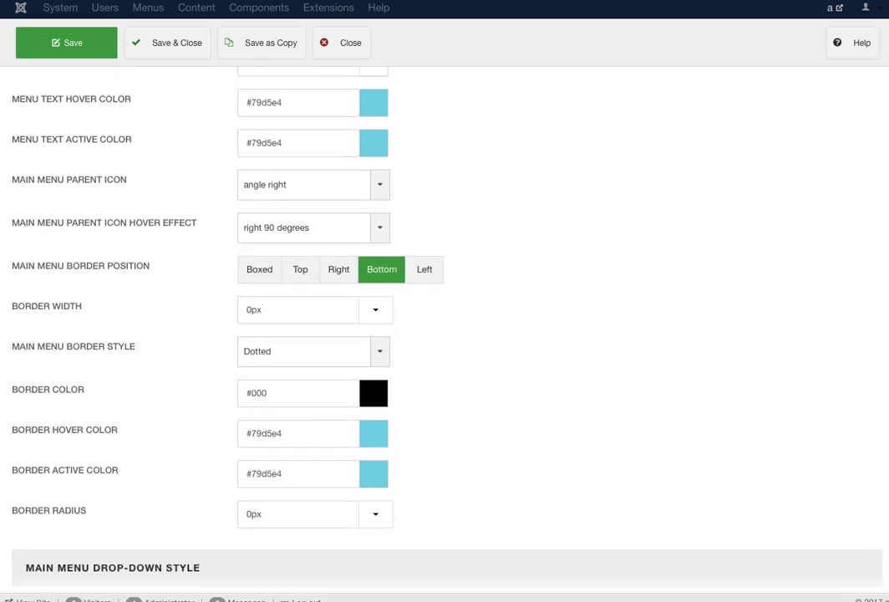
pyautogui.scroll(8, 444, 335)
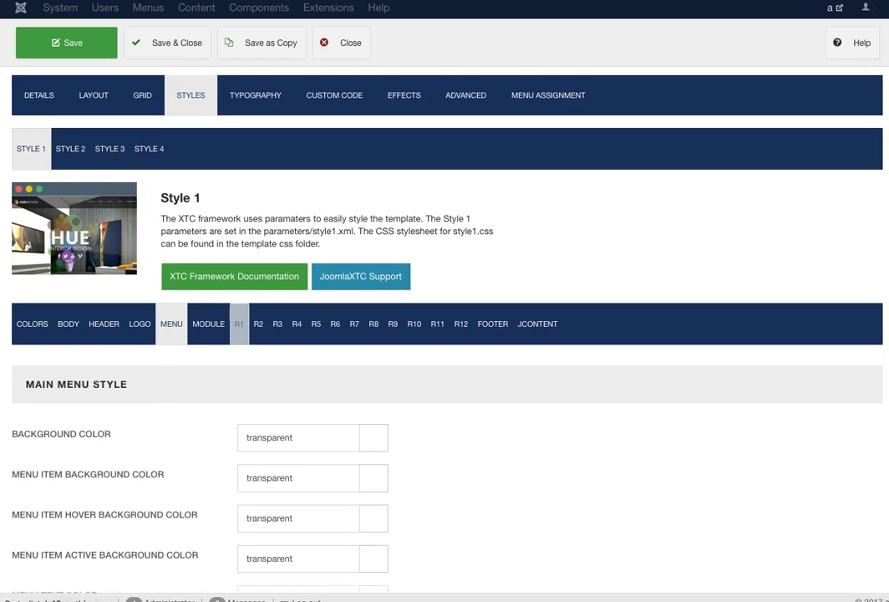
pyautogui.click(208, 323)
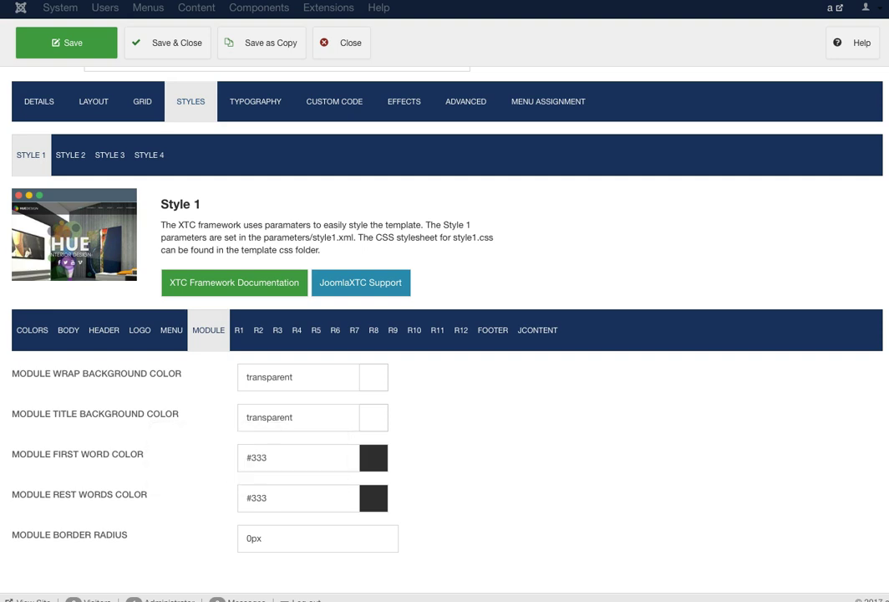
pyautogui.moveTo(79, 494)
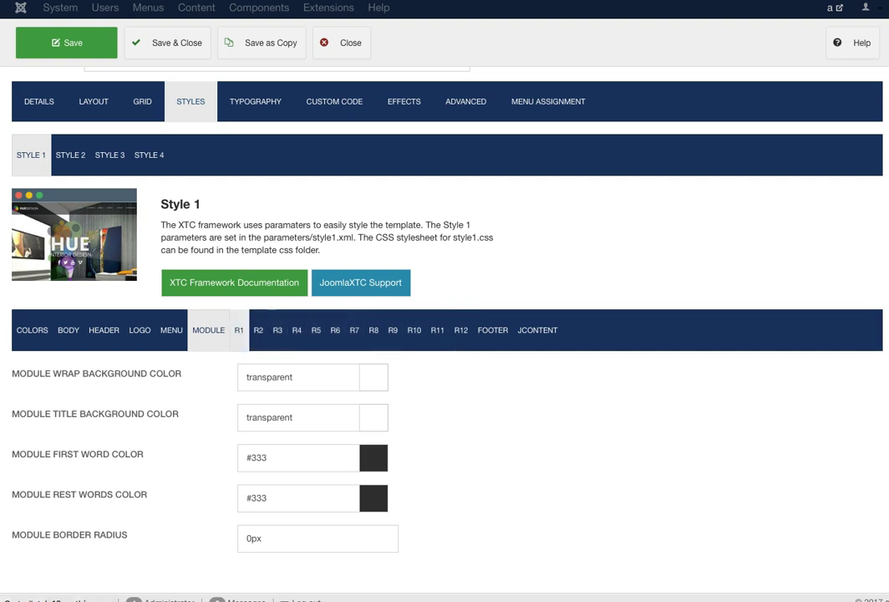
# - Open Style 1's Region 1 settings and examine the full width background, wrap device view and fixed width background options
pyautogui.click(239, 330)
pyautogui.scroll(-1, 239, 330)
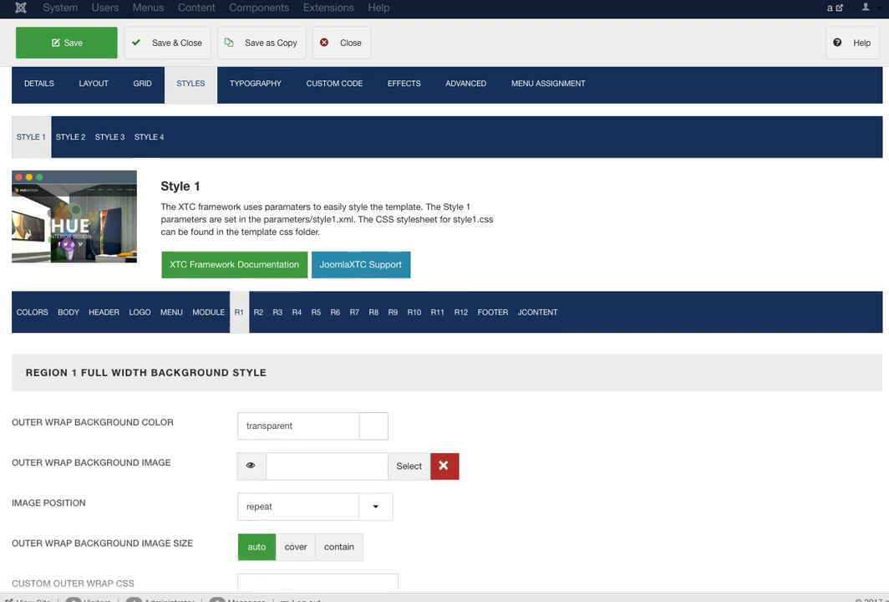
pyautogui.scroll(-3, 447, 334)
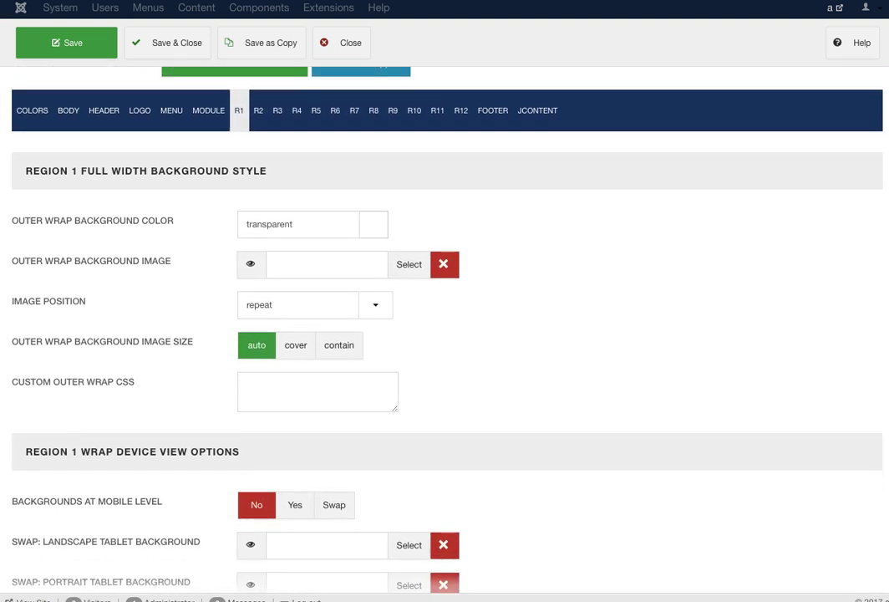
pyautogui.scroll(-4, 447, 334)
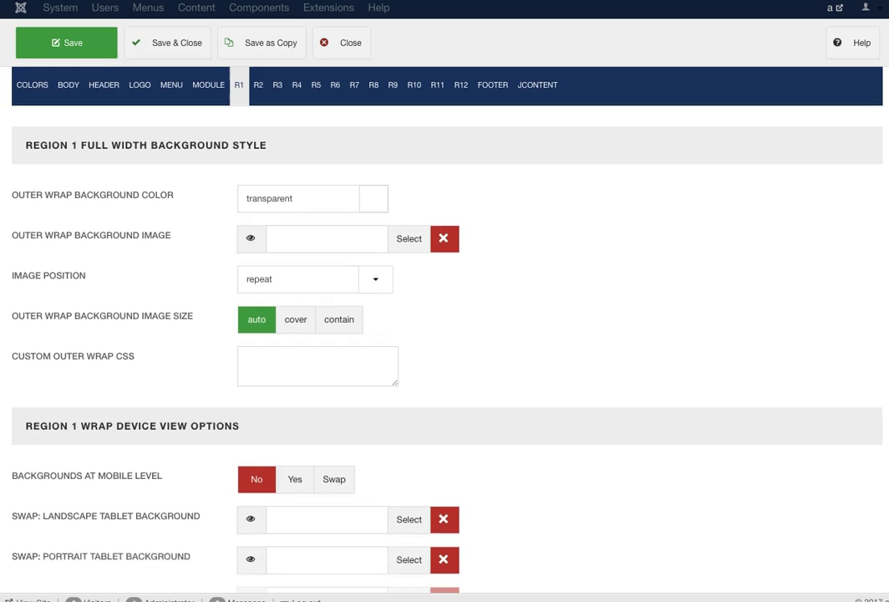
pyautogui.scroll(5, 447, 335)
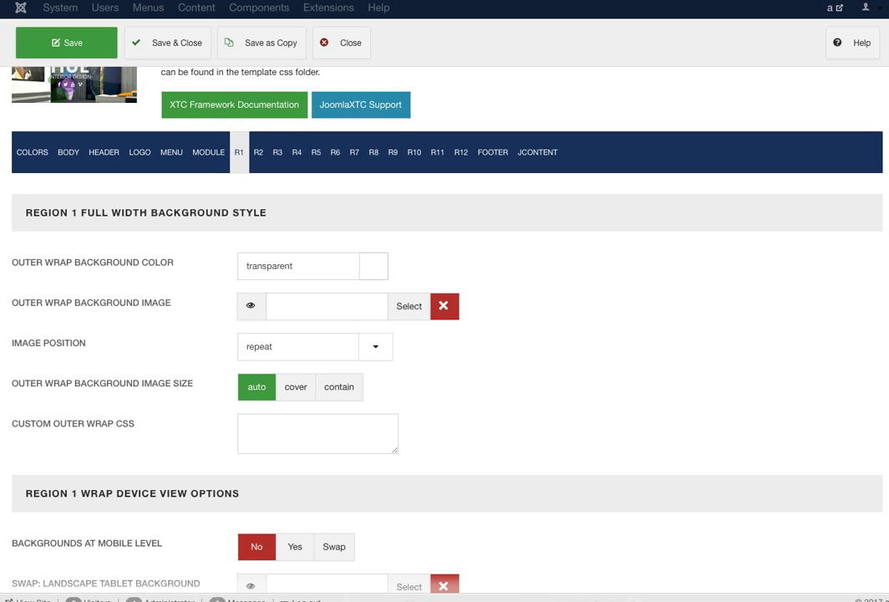
pyautogui.scroll(-1, 445, 335)
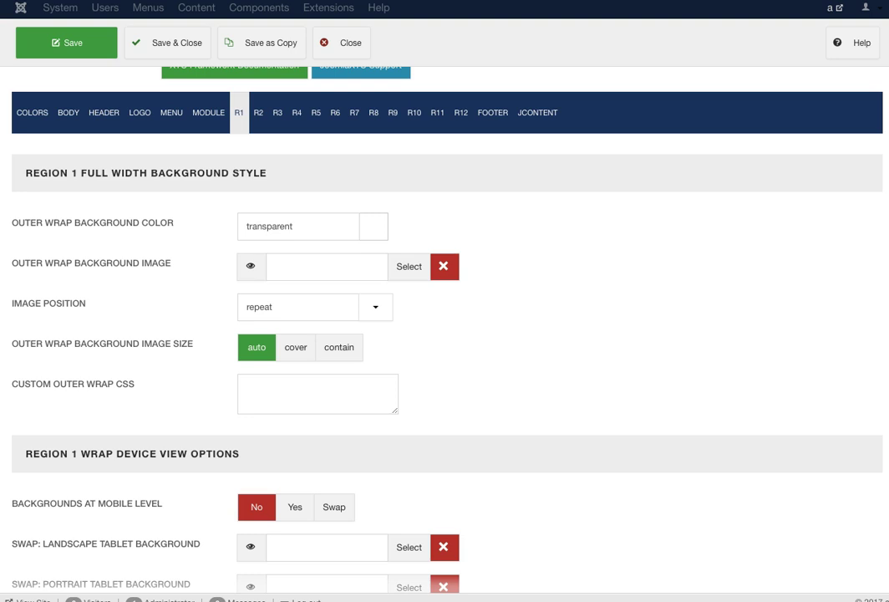
pyautogui.scroll(-5, 447, 335)
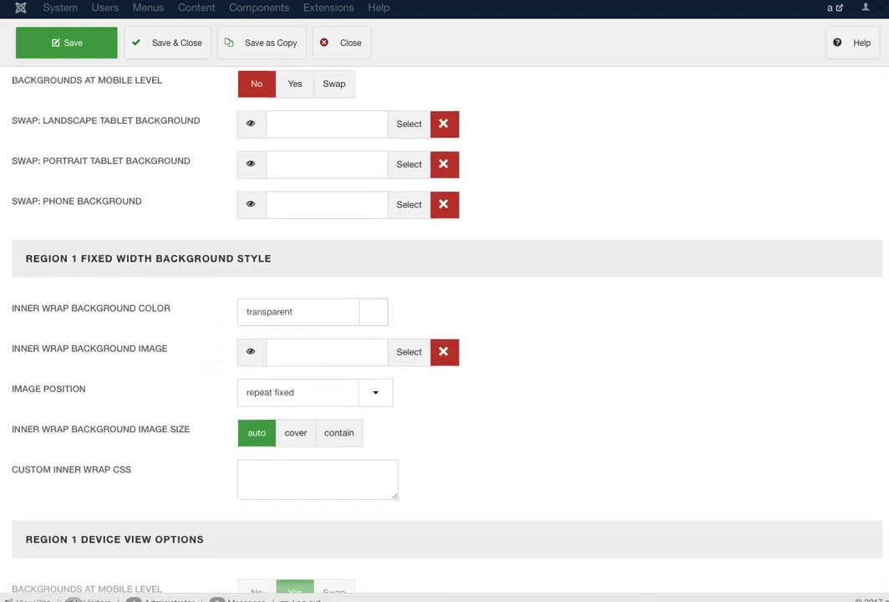
# - Compare Region 1's outer wrap background settings with its inner wrap background settings
pyautogui.scroll(6, 447, 334)
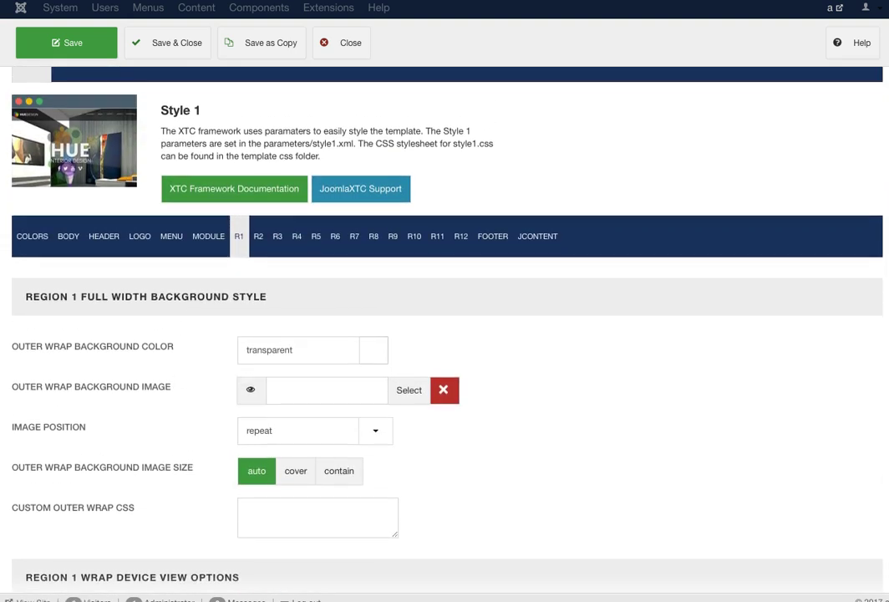
pyautogui.scroll(-1, 447, 335)
pyautogui.scroll(-5, 447, 334)
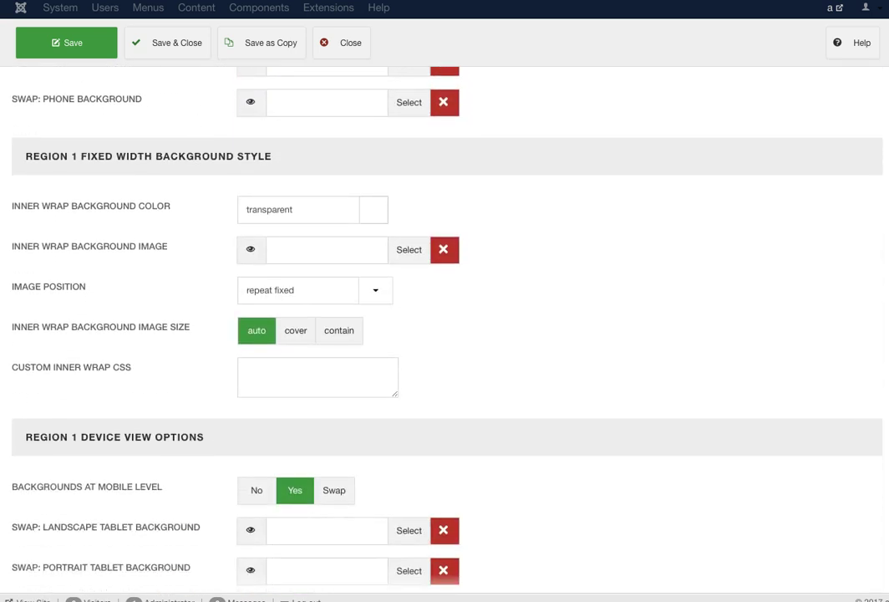
# - Open Style 1's Region 2 settings and enlarge the custom inner wrap CSS box of the full width background style to read its code
pyautogui.scroll(6, 447, 334)
pyautogui.scroll(3, 448, 334)
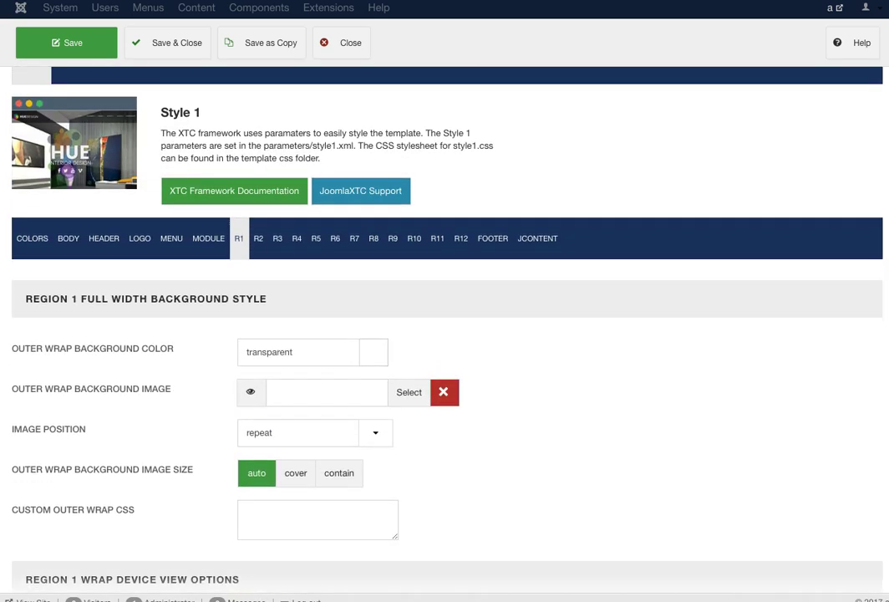
pyautogui.click(258, 238)
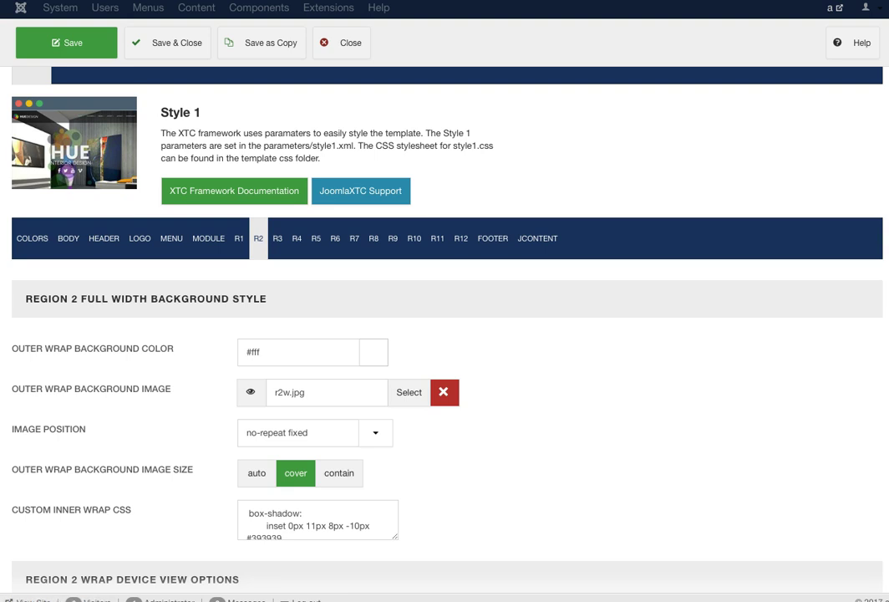
pyautogui.scroll(-3, 445, 335)
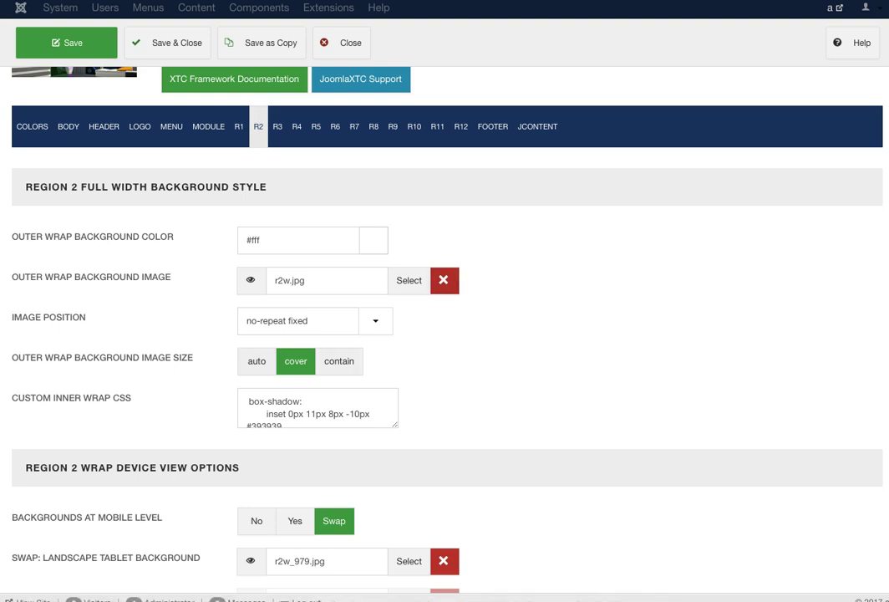
pyautogui.scroll(-2, 445, 334)
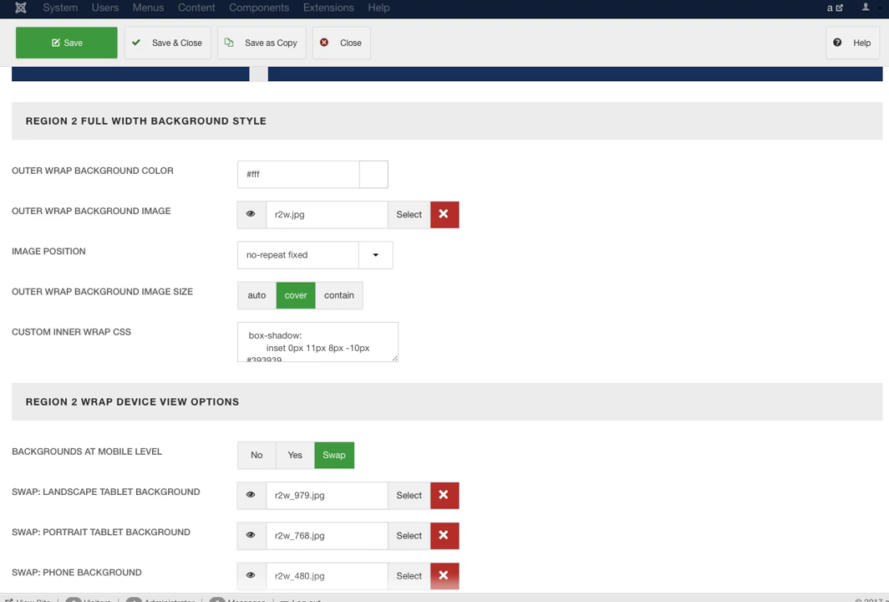
pyautogui.moveTo(396, 358); pyautogui.dragTo(539, 406)
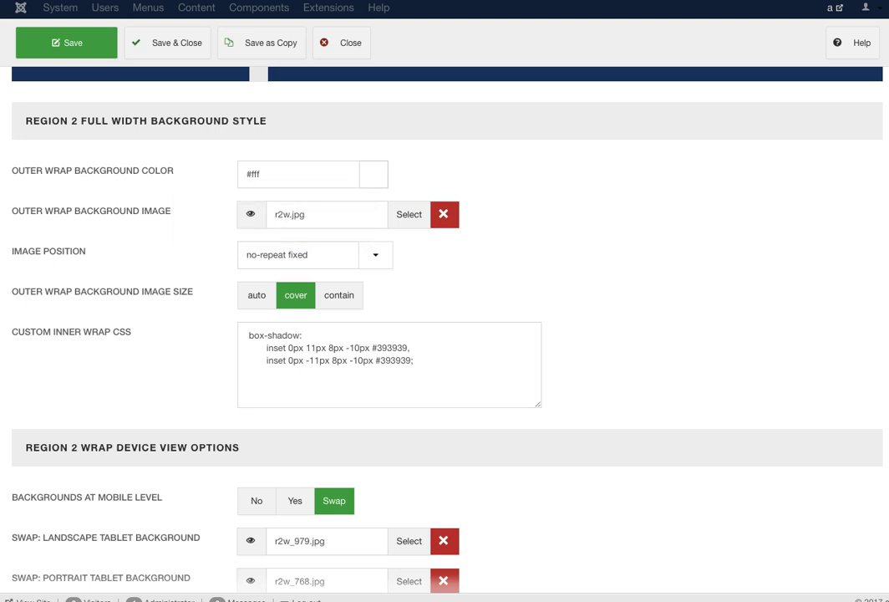
# - Examine Region 2's wrap device view options, including the swap backgrounds for landscape tablet, portrait tablet and phone
pyautogui.scroll(-5, 443, 334)
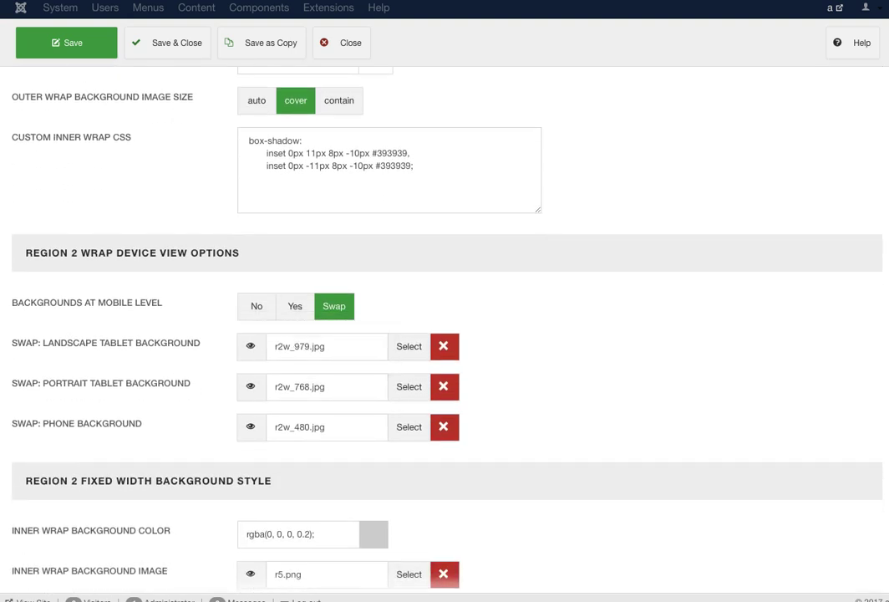
pyautogui.scroll(3, 443, 334)
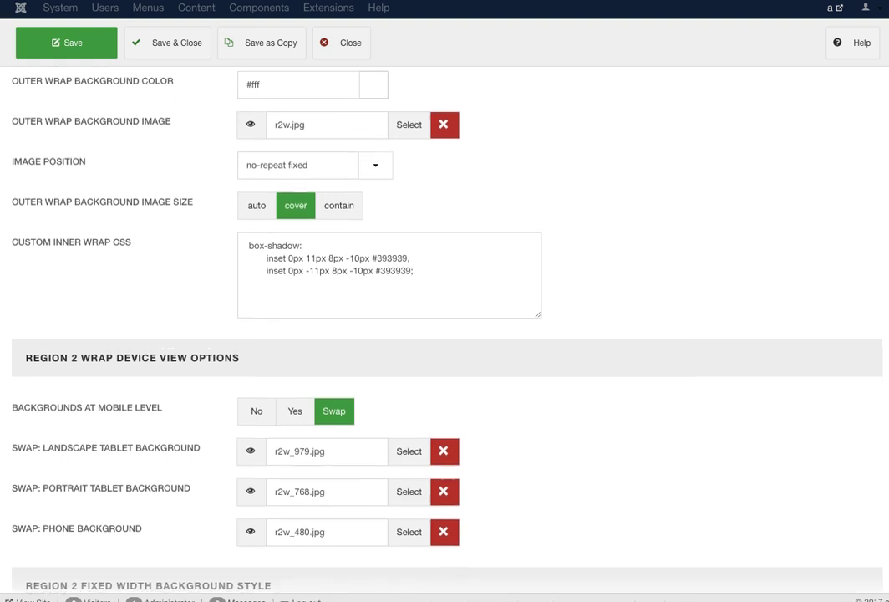
pyautogui.scroll(-3, 443, 335)
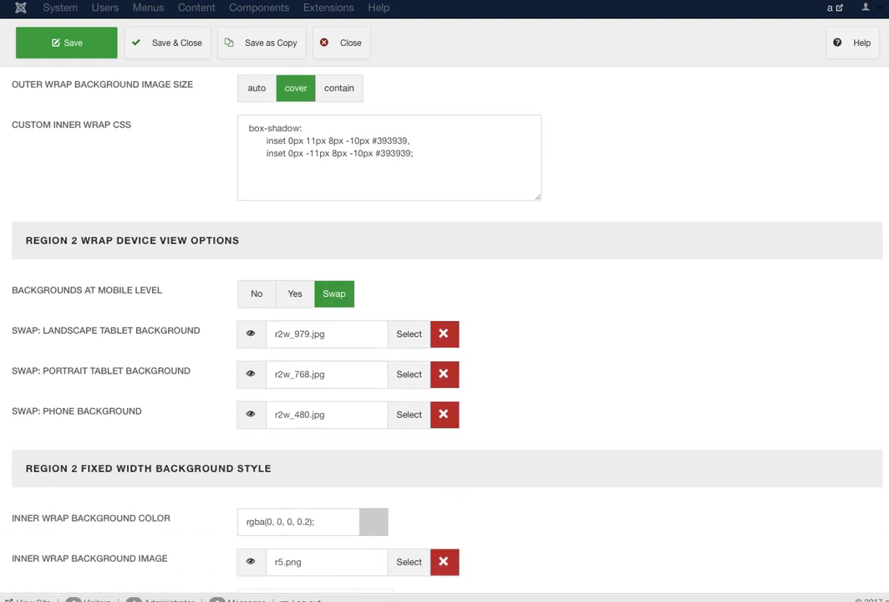
pyautogui.scroll(-1, 443, 334)
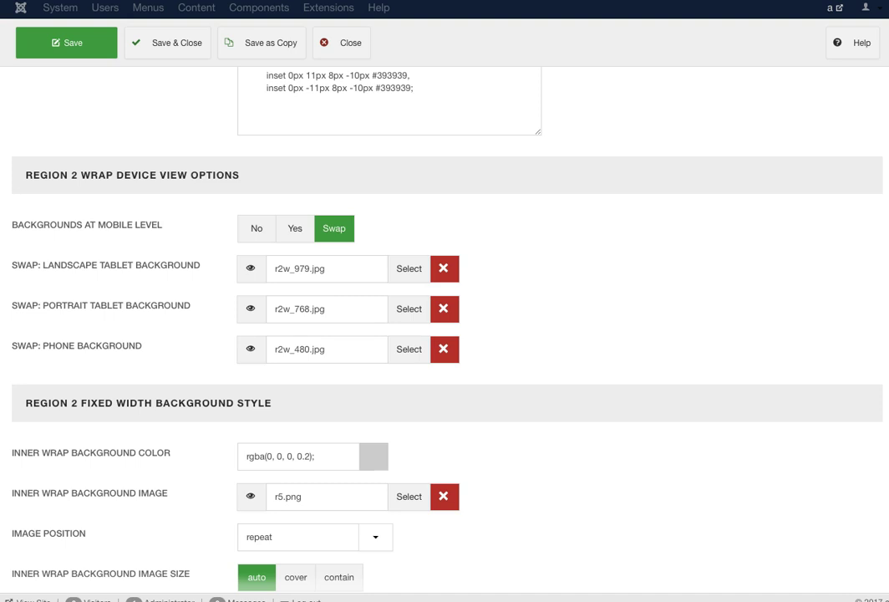
# - Examine Region 2's fixed width background color, image, position and size, and its device view options
pyautogui.scroll(-2, 443, 335)
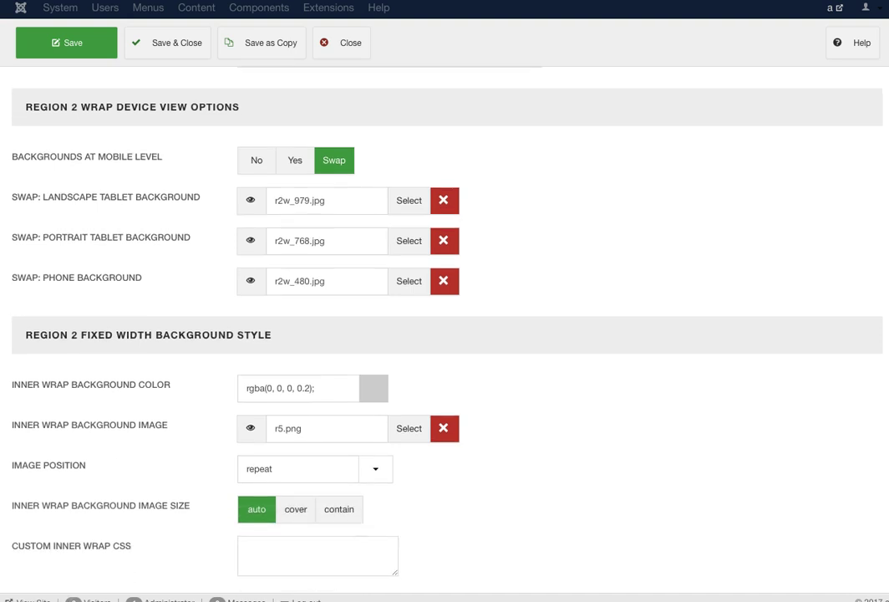
pyautogui.scroll(-1, 443, 334)
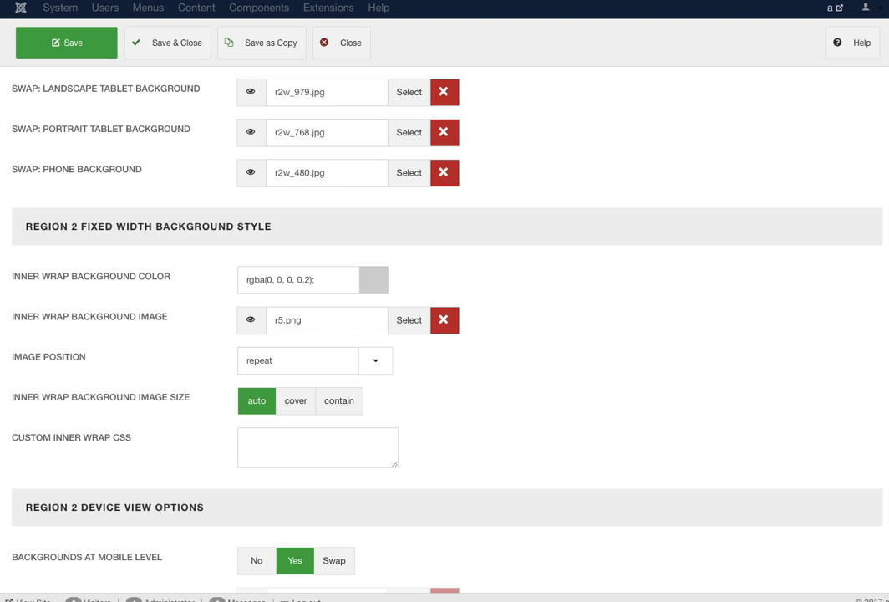
pyautogui.scroll(-4, 444, 334)
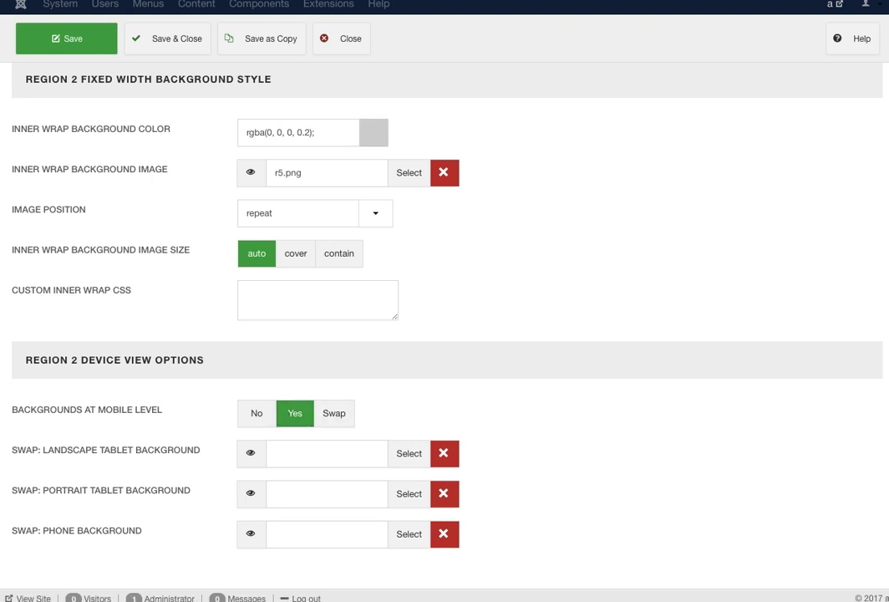
# - Open Style 1's Region 3 settings and examine its wrap backgrounds, component background color and left and right sidebar background colors
pyautogui.scroll(4, 445, 334)
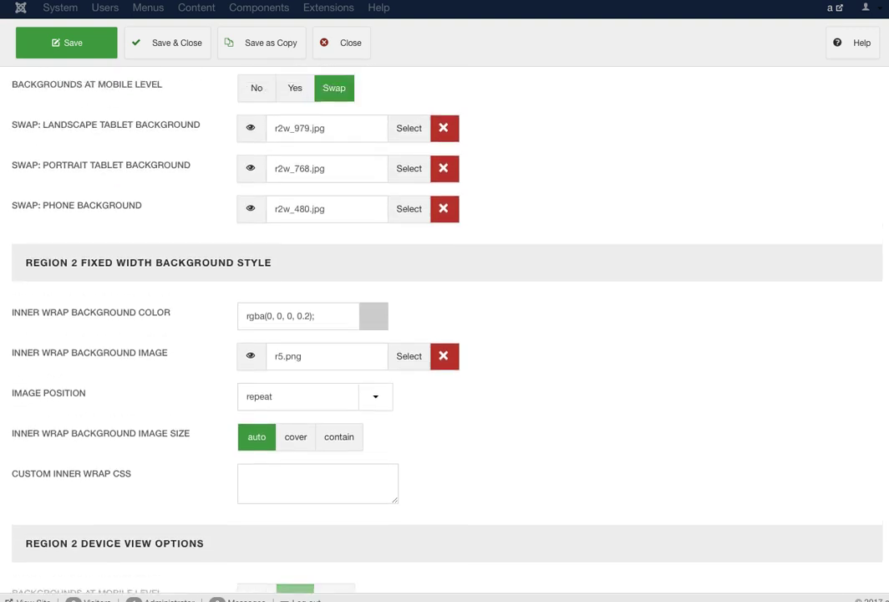
pyautogui.scroll(10, 444, 334)
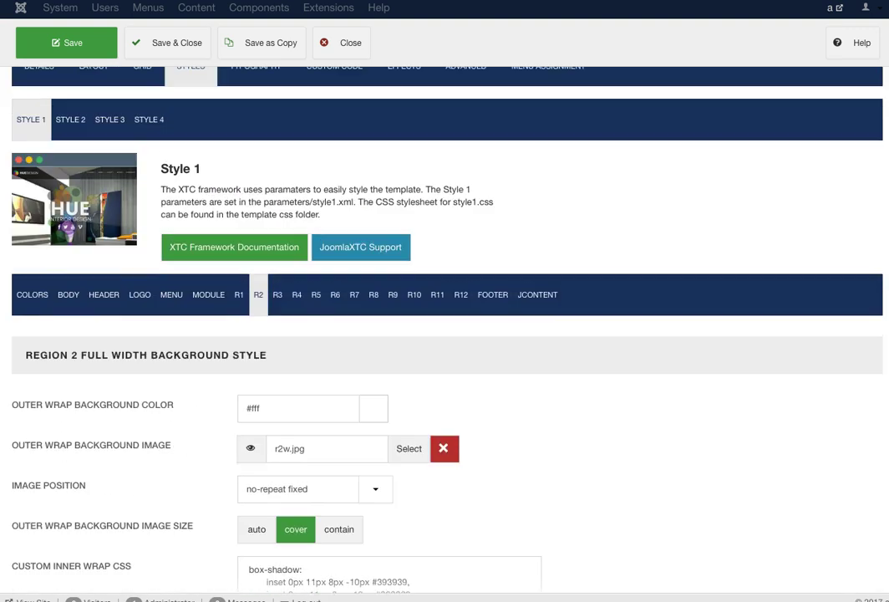
pyautogui.click(278, 434)
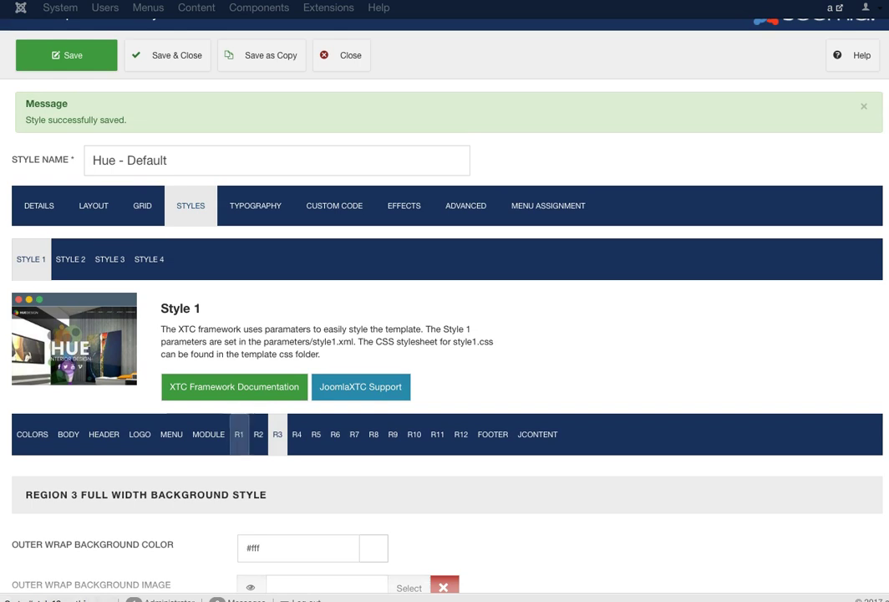
pyautogui.scroll(-10, 445, 334)
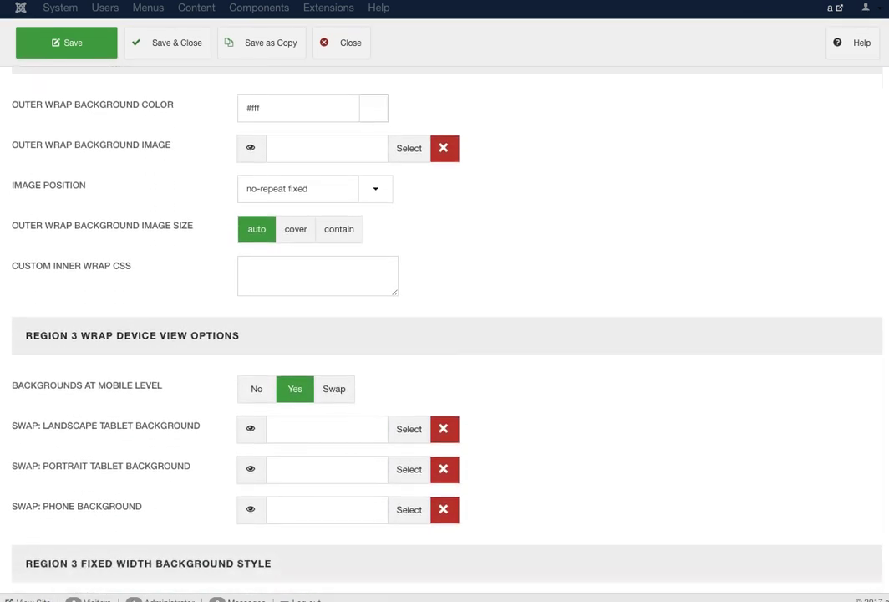
pyautogui.scroll(-8, 444, 334)
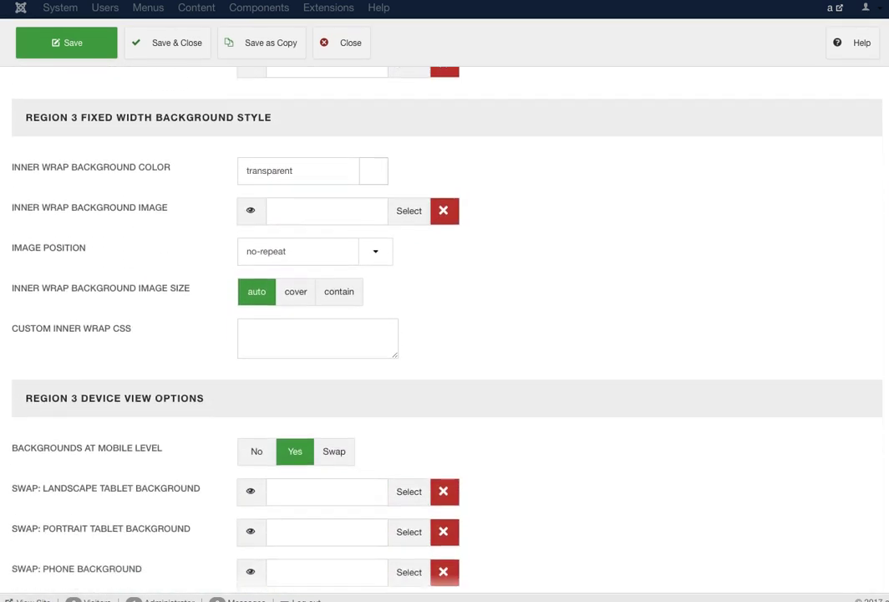
pyautogui.scroll(-6, 444, 334)
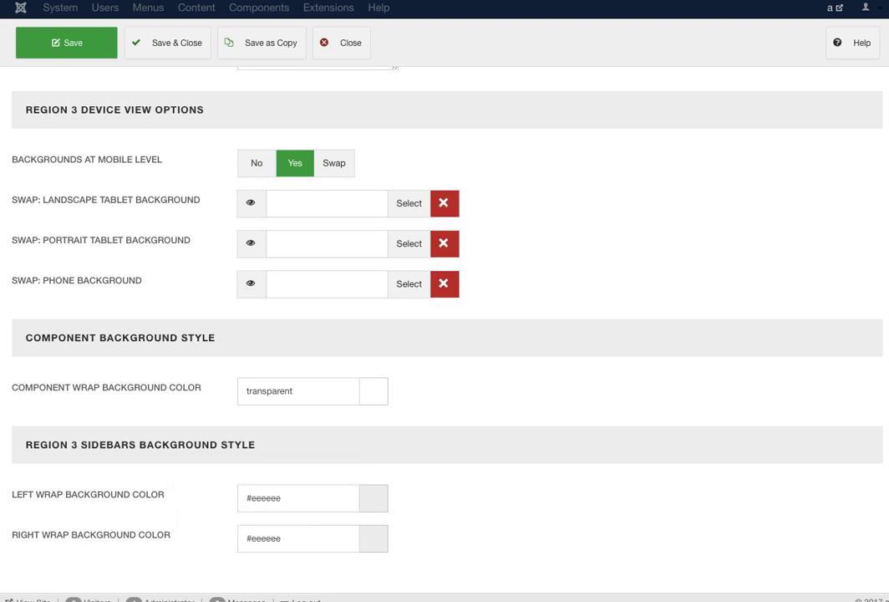
# - Open Style 1's Region 4 settings and view its full width background style
pyautogui.scroll(15, 445, 317)
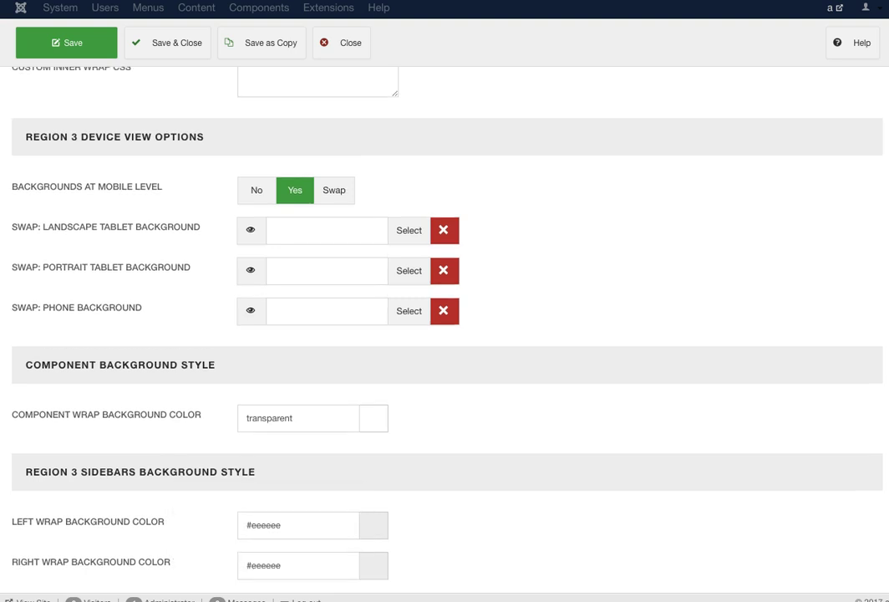
pyautogui.scroll(-1, 445, 318)
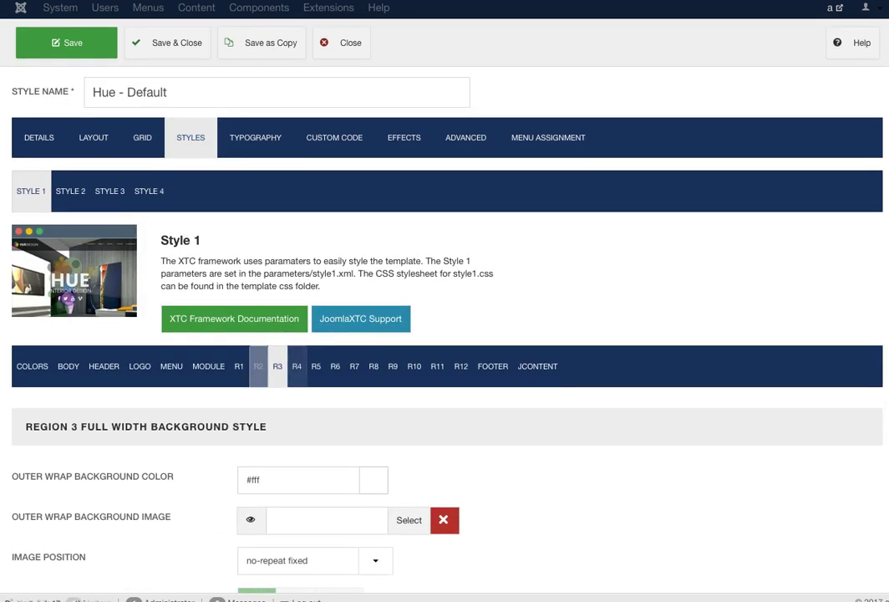
pyautogui.click(296, 367)
pyautogui.scroll(-5, 445, 318)
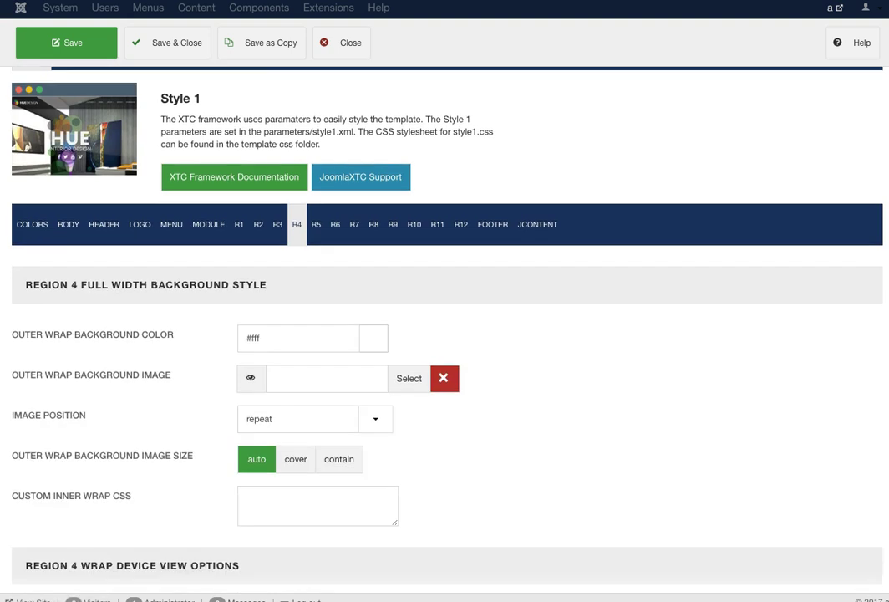
# - Open Style 1's Region 10 settings and examine its full width, wrap device view, fixed width and device view background options
pyautogui.scroll(4, 445, 318)
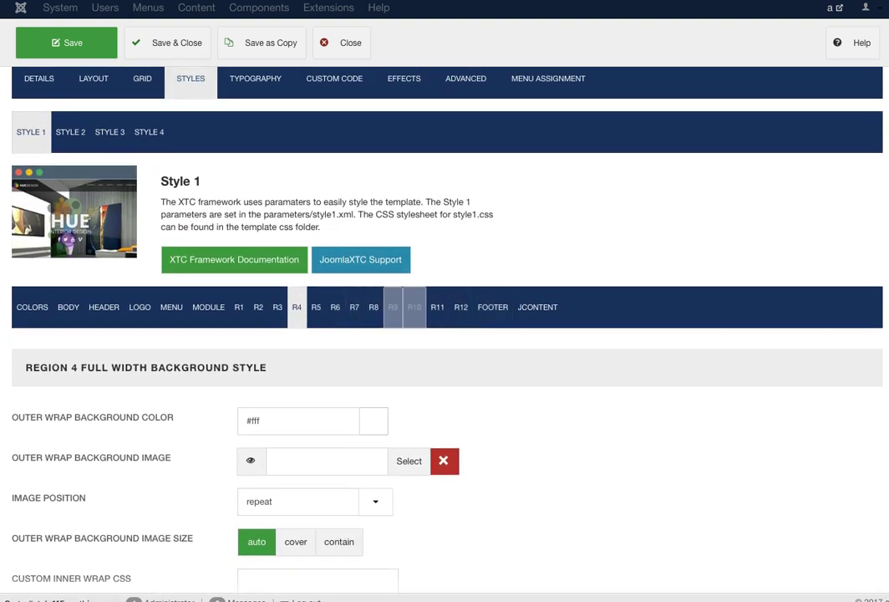
pyautogui.click(414, 306)
pyautogui.scroll(-2, 208, 307)
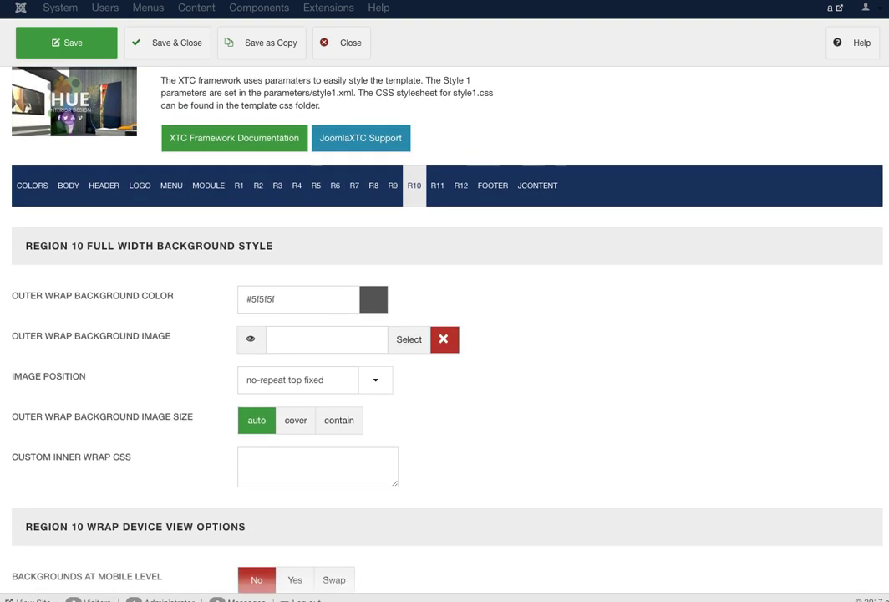
pyautogui.scroll(-5, 208, 223)
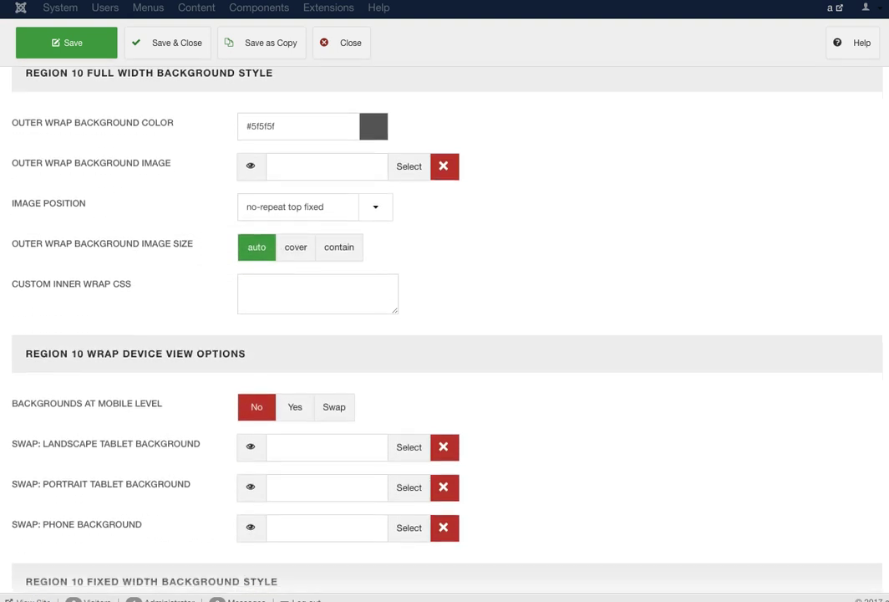
pyautogui.scroll(-4, 151, 360)
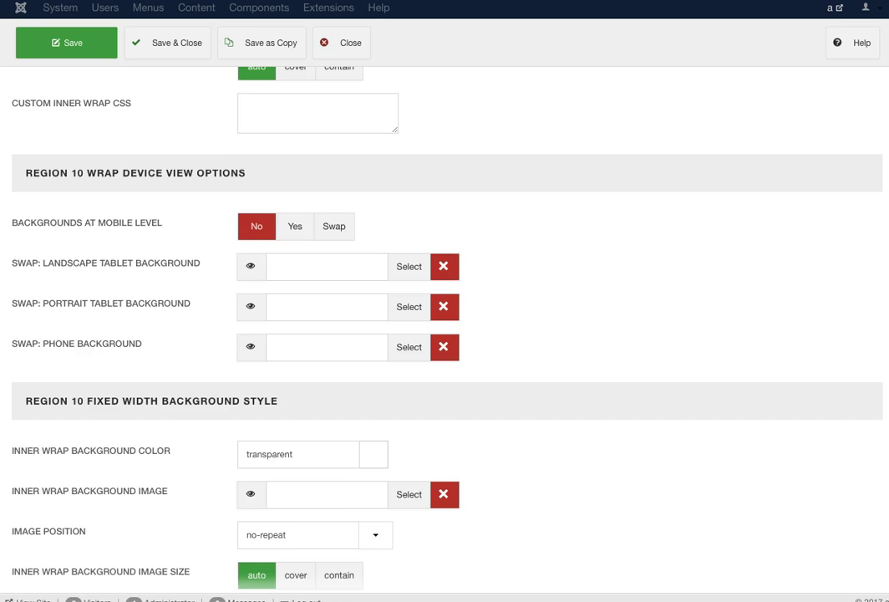
pyautogui.scroll(-7, 167, 418)
pyautogui.scroll(2, 167, 418)
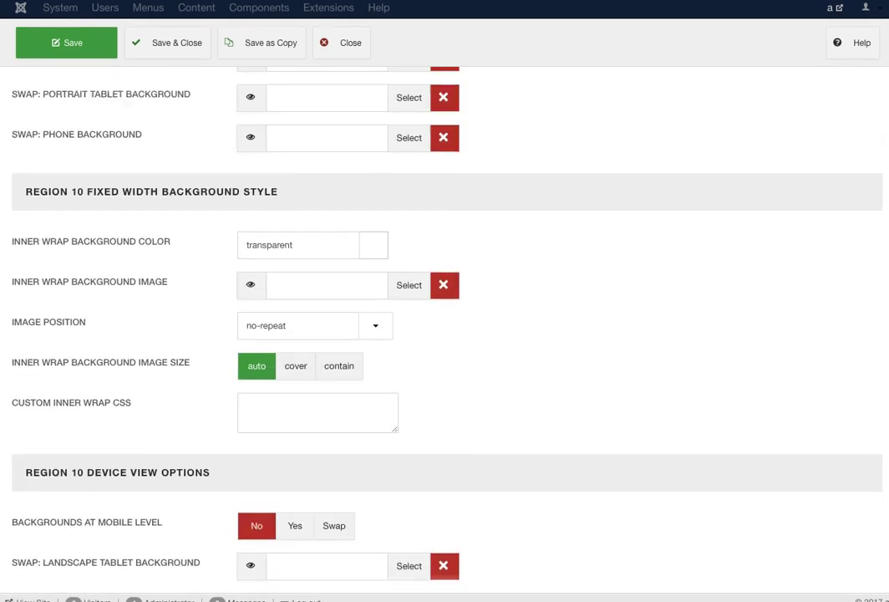
# - Open Style 1's footer settings and examine the full width and fixed width background styles
pyautogui.scroll(15, 445, 317)
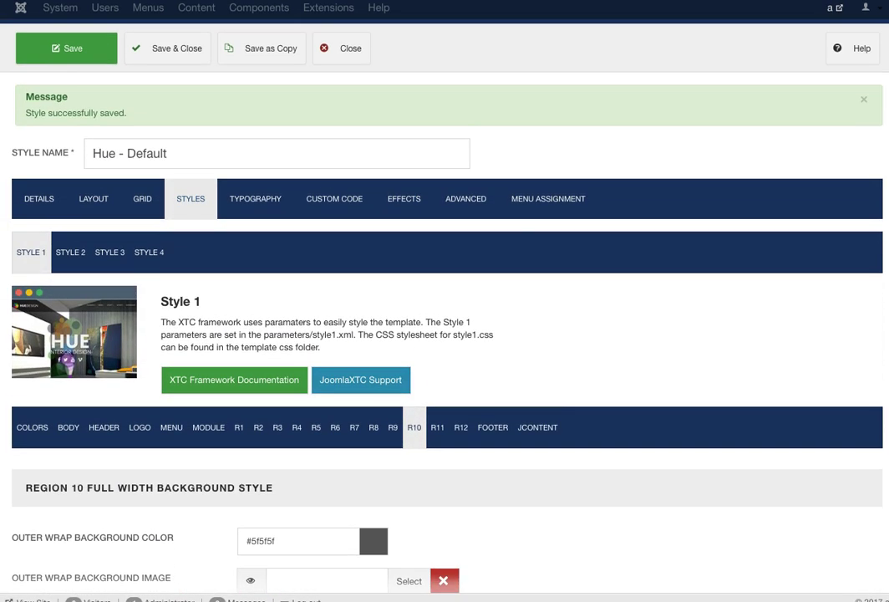
pyautogui.click(492, 427)
pyautogui.scroll(-3, 492, 376)
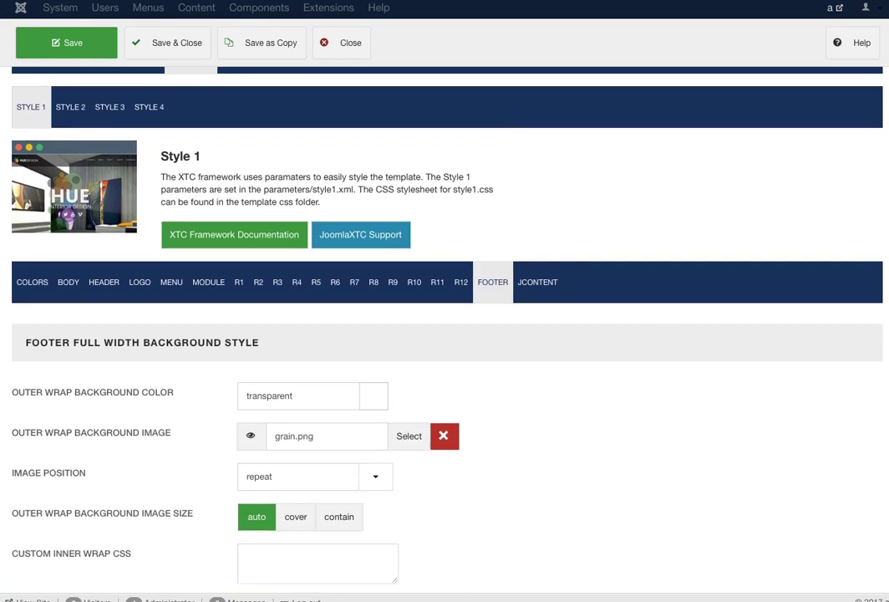
pyautogui.scroll(-13, 445, 335)
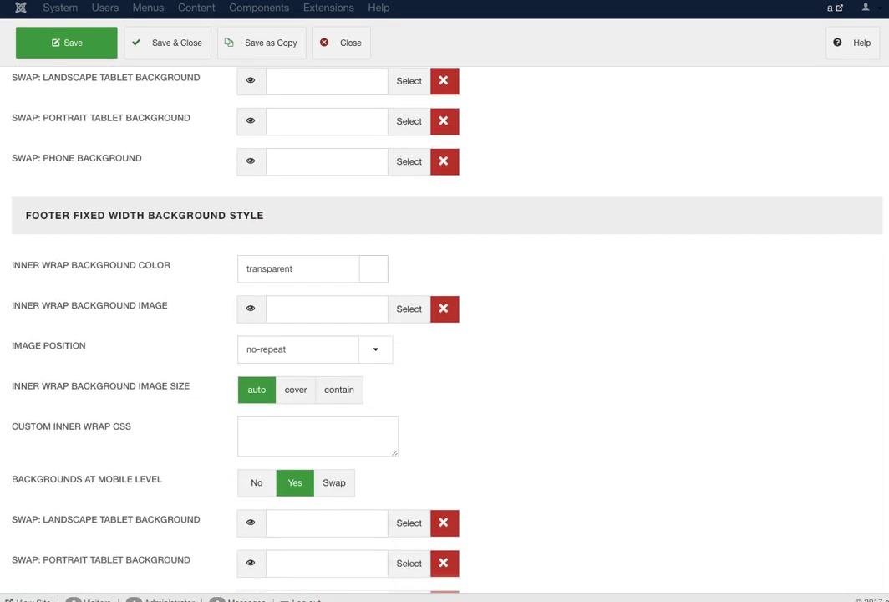
# - Open Style 1's JContent settings and examine the title colors, image opacity and background, and category blog style
pyautogui.scroll(10, 445, 335)
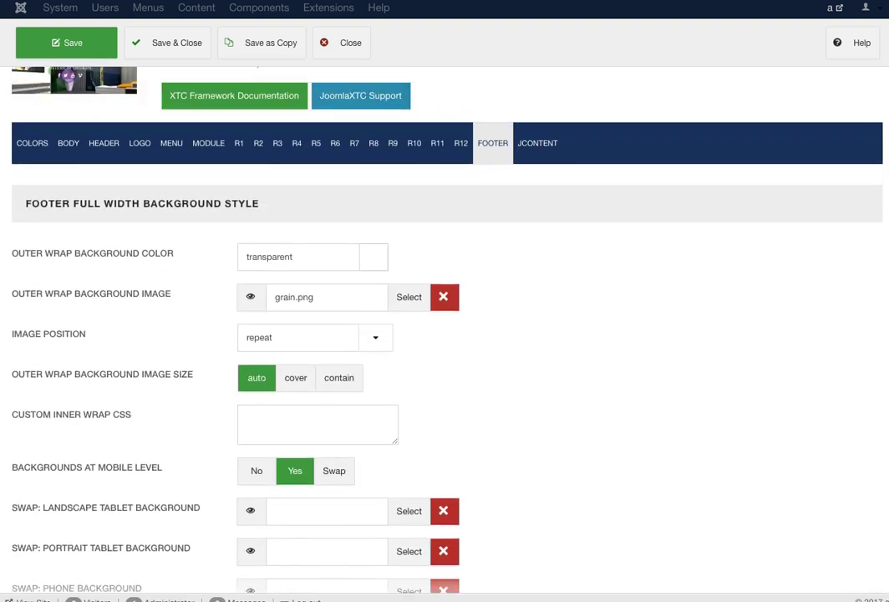
pyautogui.scroll(4, 445, 335)
pyautogui.click(537, 354)
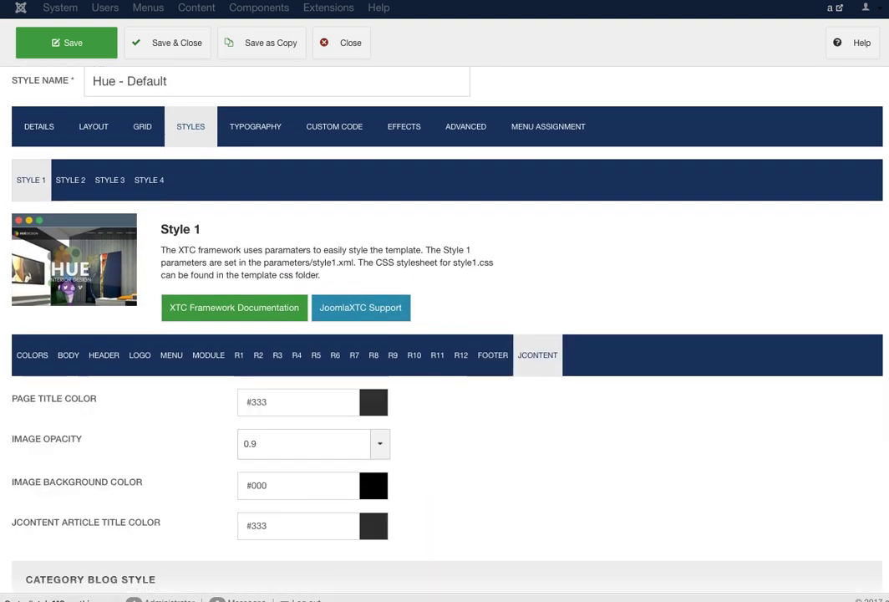
pyautogui.scroll(-5, 444, 334)
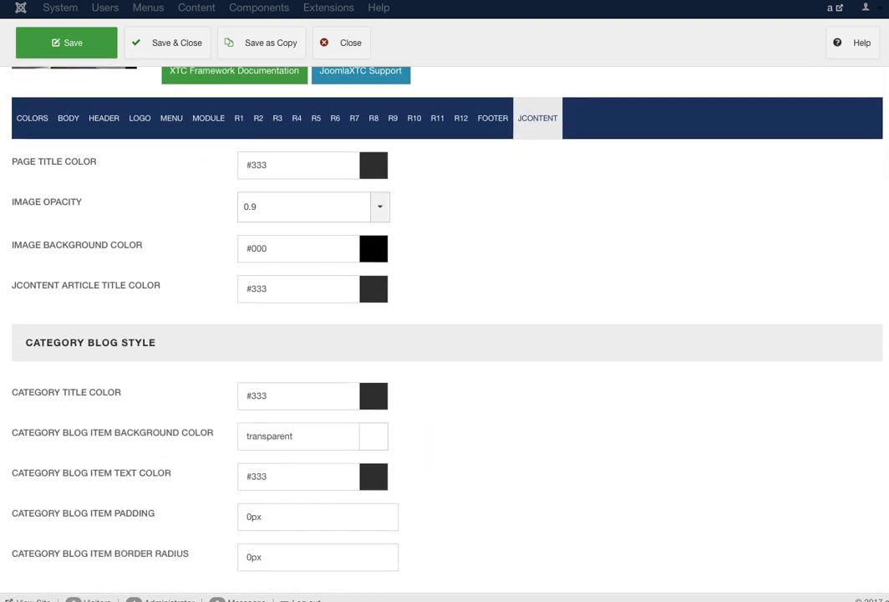
pyautogui.scroll(3, 444, 334)
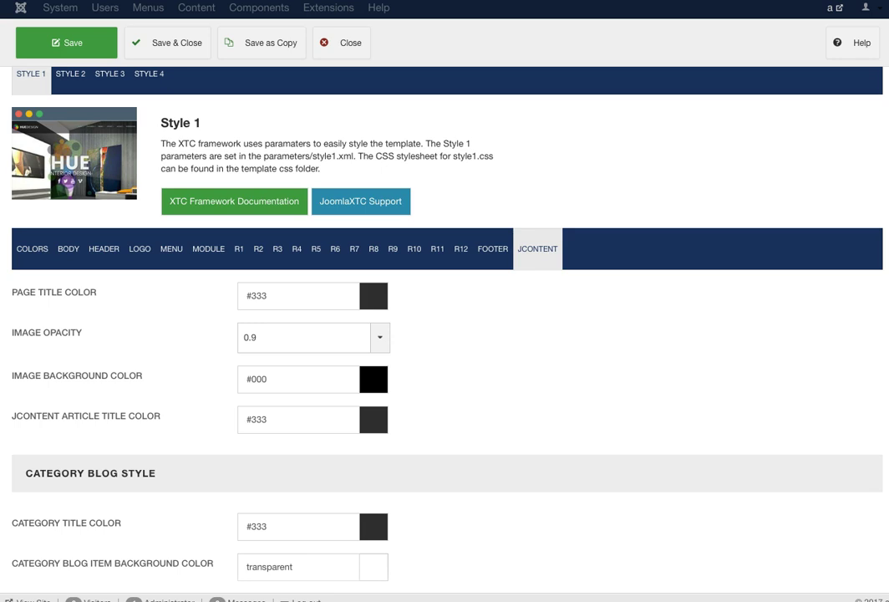
# - Examine Style 1's JContent category blog item colors, padding and border radius, along with the Read More and general button styles
pyautogui.moveTo(92, 415)
pyautogui.scroll(-5, 444, 335)
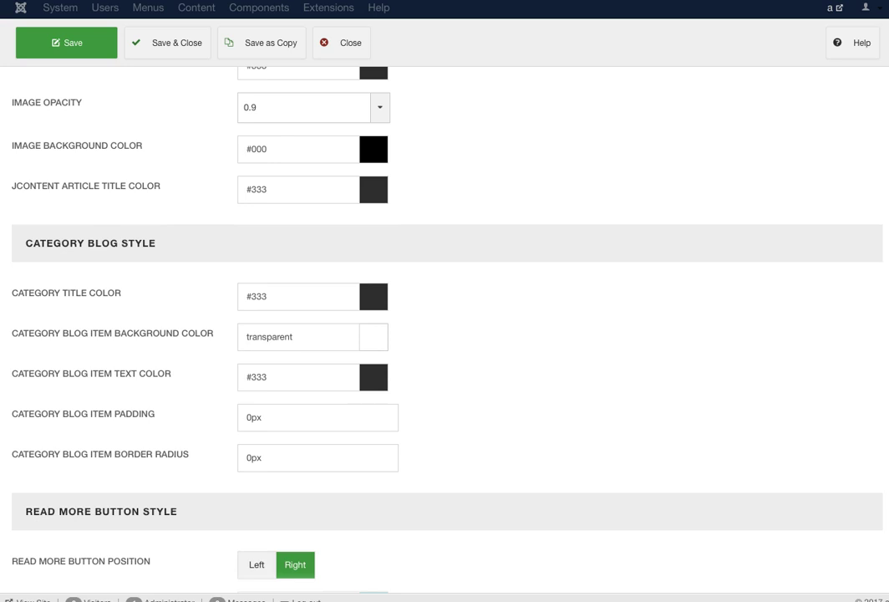
pyautogui.moveTo(92, 373)
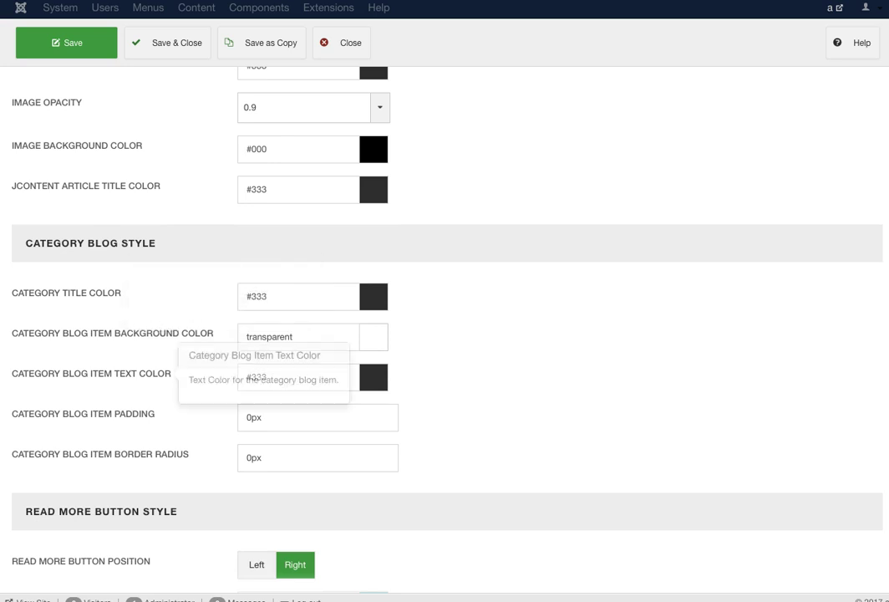
pyautogui.moveTo(126, 333)
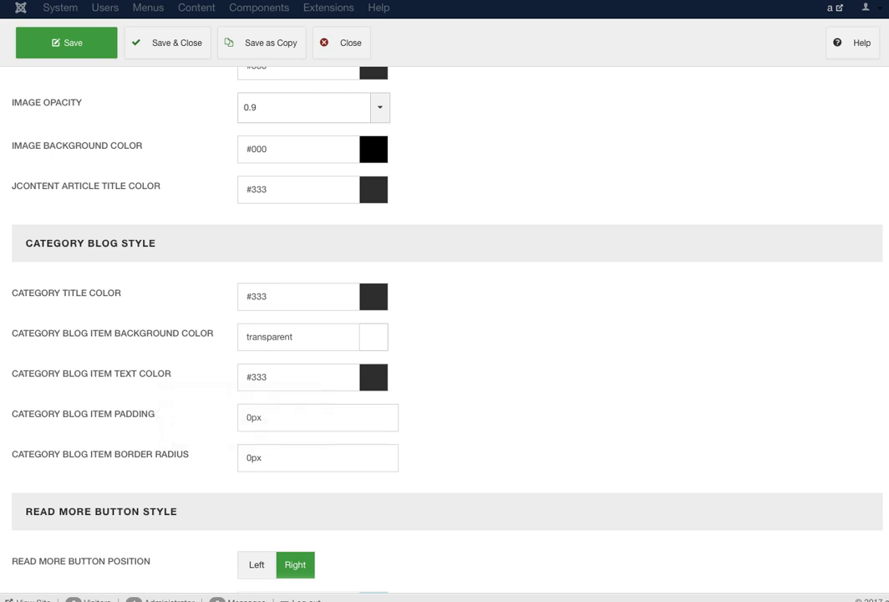
pyautogui.scroll(-5, 443, 334)
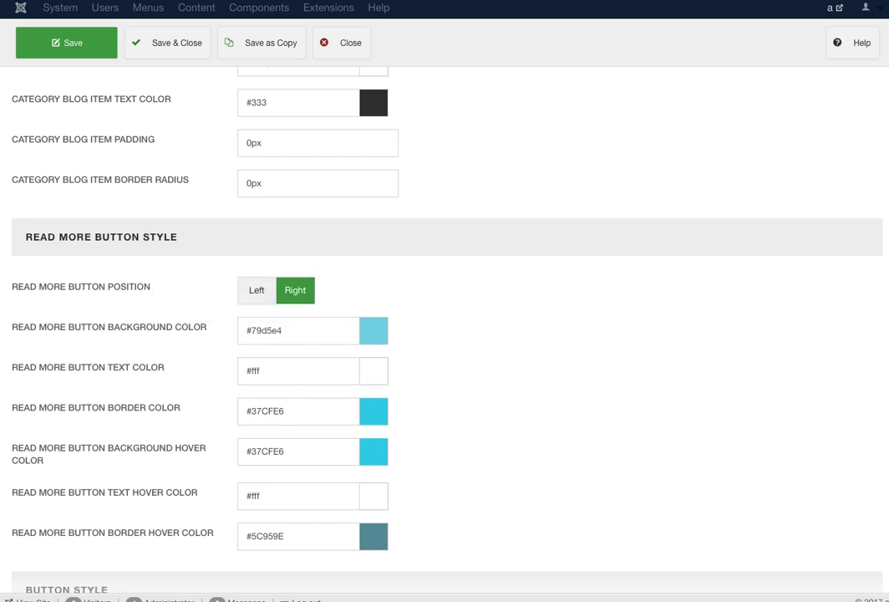
pyautogui.scroll(-1, 444, 334)
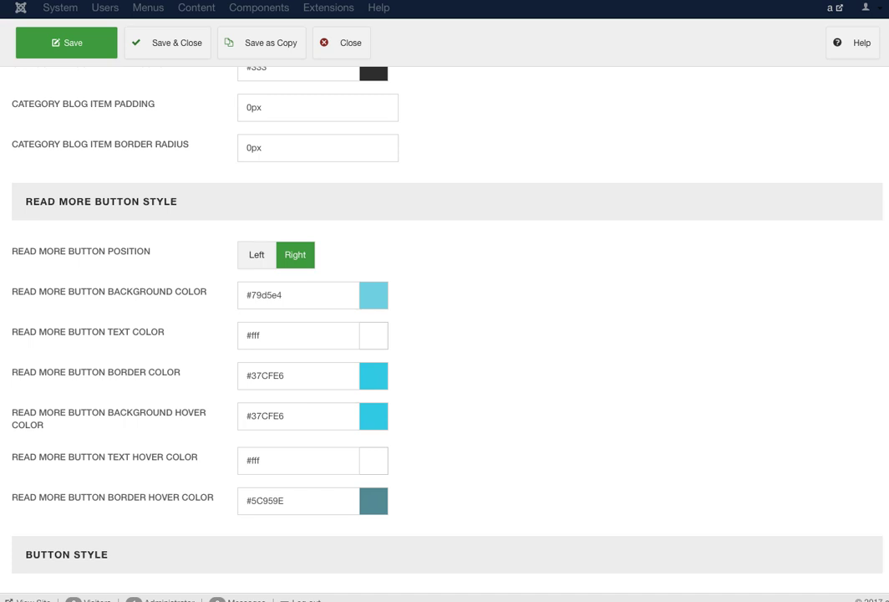
pyautogui.scroll(-2, 445, 326)
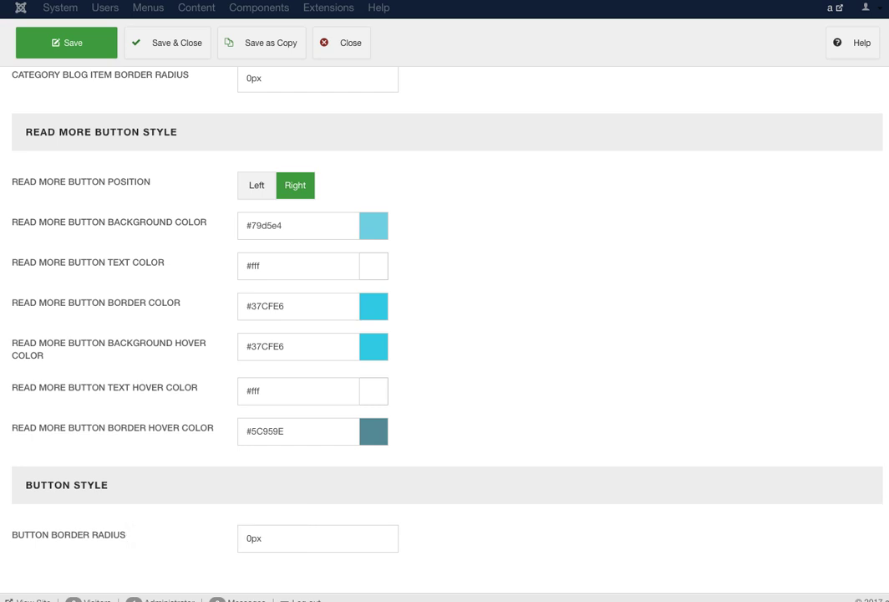
# - Open the template's typography settings, view the text direction, and enlarge the web font code field to read it
pyautogui.scroll(10, 444, 326)
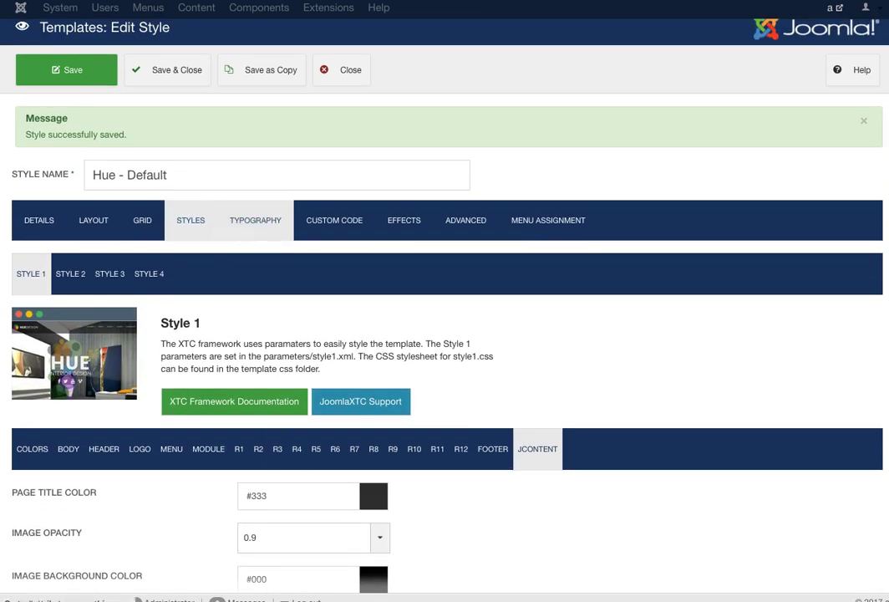
pyautogui.click(255, 220)
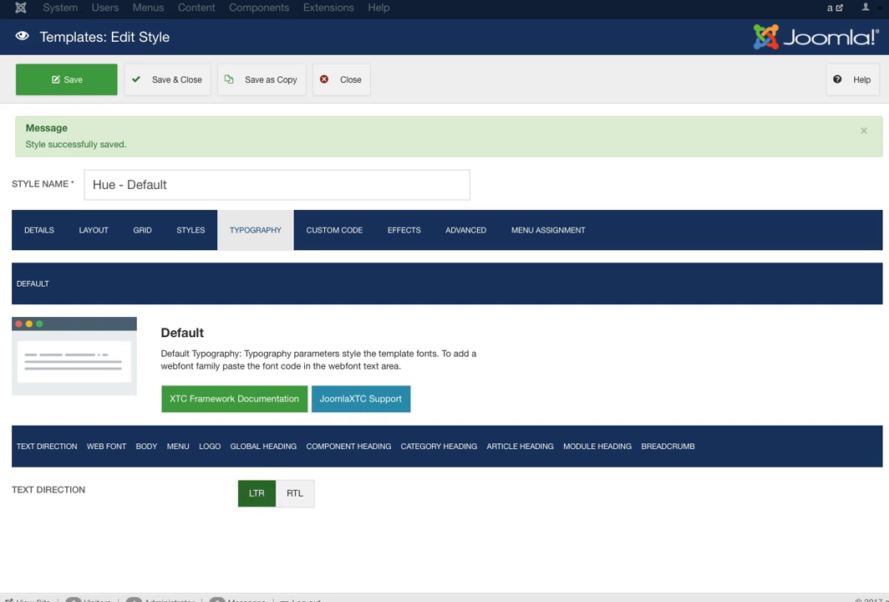
pyautogui.click(47, 445)
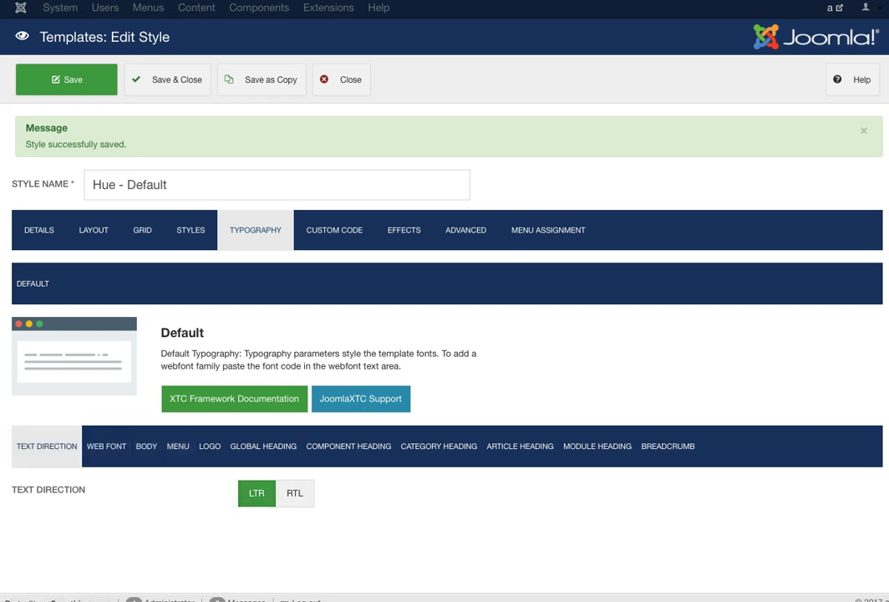
pyautogui.click(106, 445)
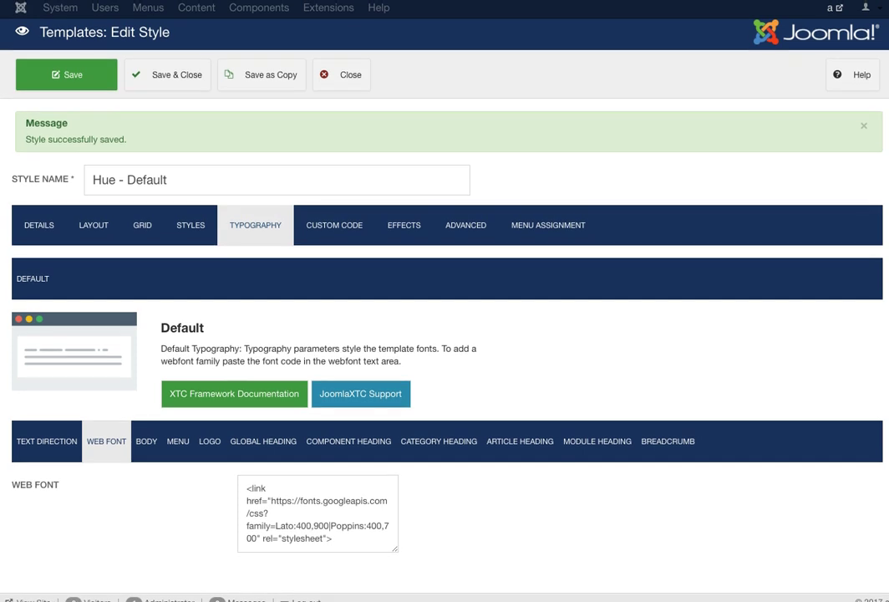
pyautogui.moveTo(396, 549); pyautogui.dragTo(505, 556)
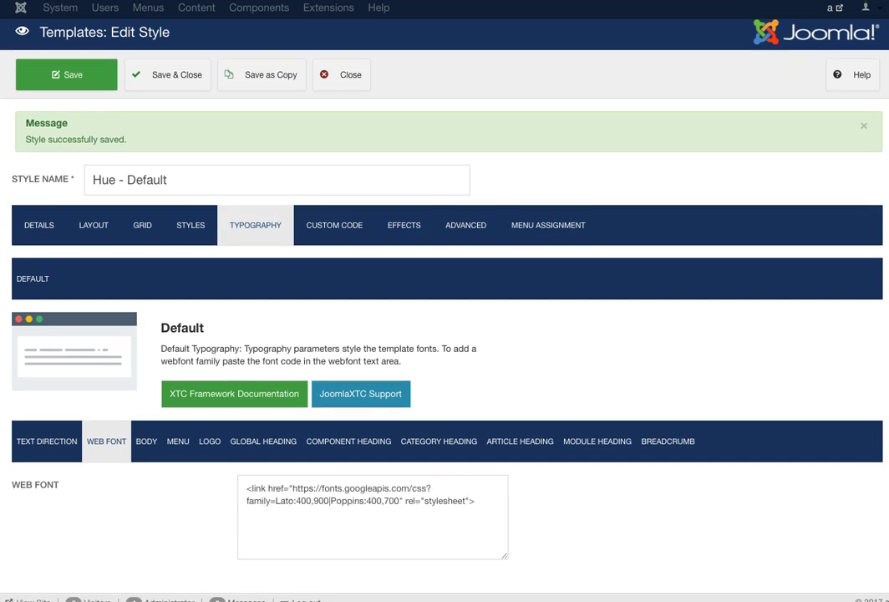
# - Open the body typography settings and examine the desktop and mobile font size, family and weight
pyautogui.click(146, 441)
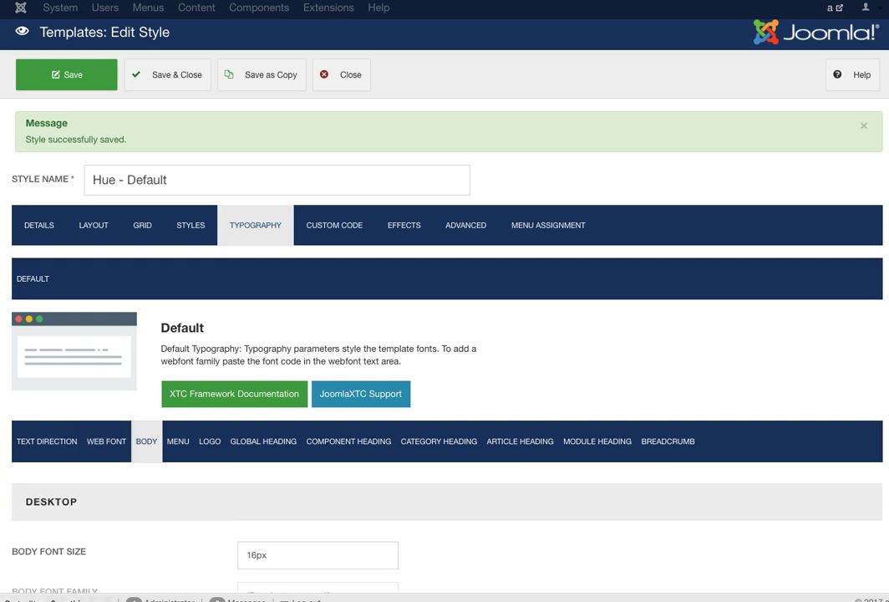
pyautogui.scroll(-2, 146, 441)
pyautogui.scroll(-3, 445, 334)
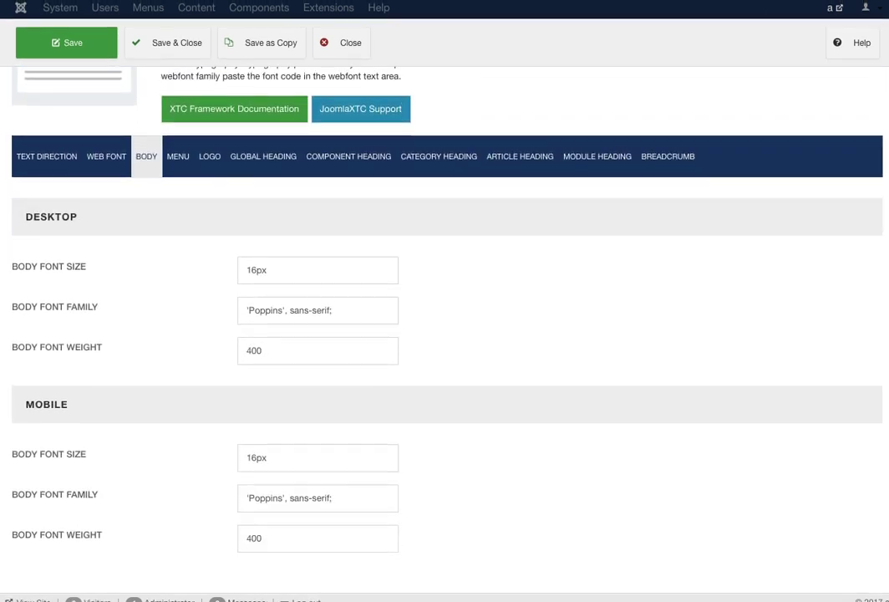
pyautogui.moveTo(48, 266)
pyautogui.moveTo(48, 454)
# - Open the menu typography settings and examine the main and drop-down menu fonts for desktop and mobile
pyautogui.click(178, 156)
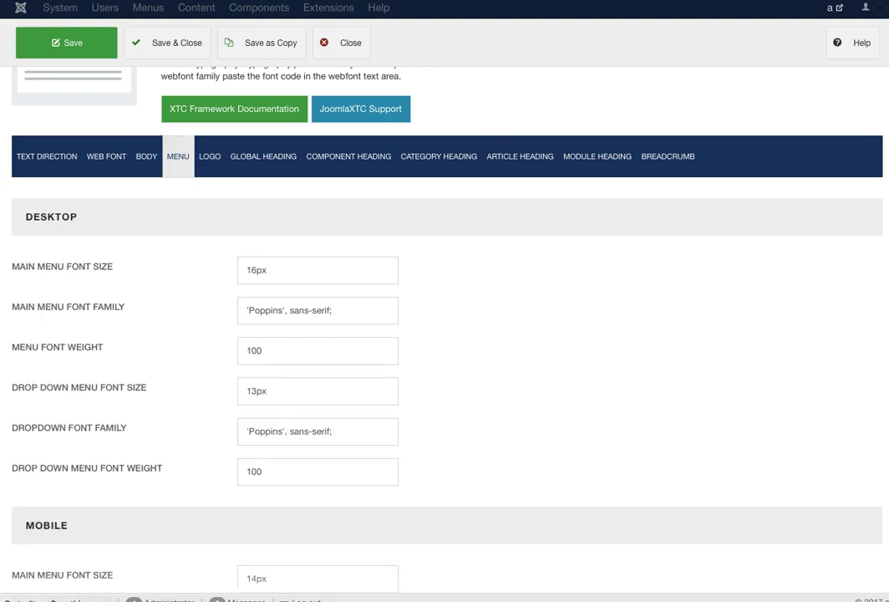
pyautogui.scroll(-5, 372, 334)
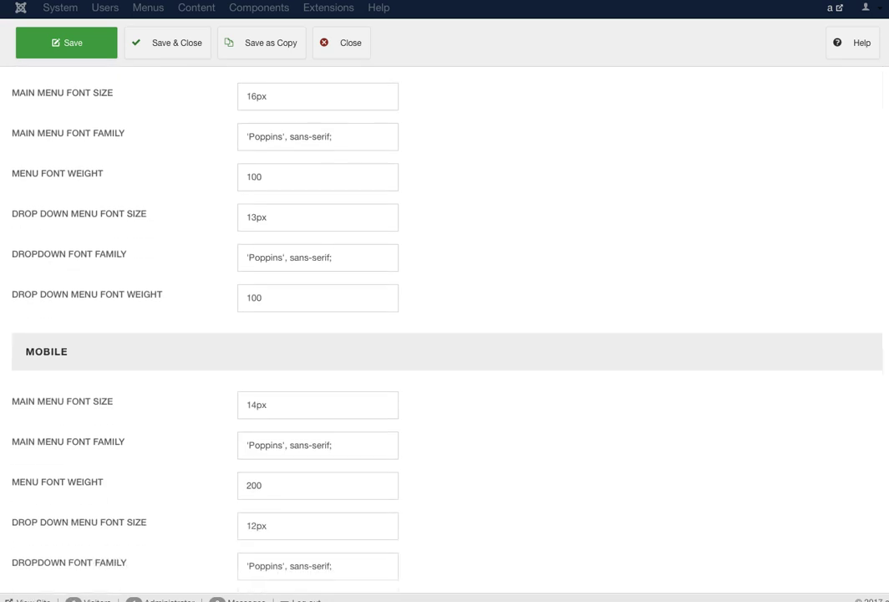
pyautogui.moveTo(84, 93)
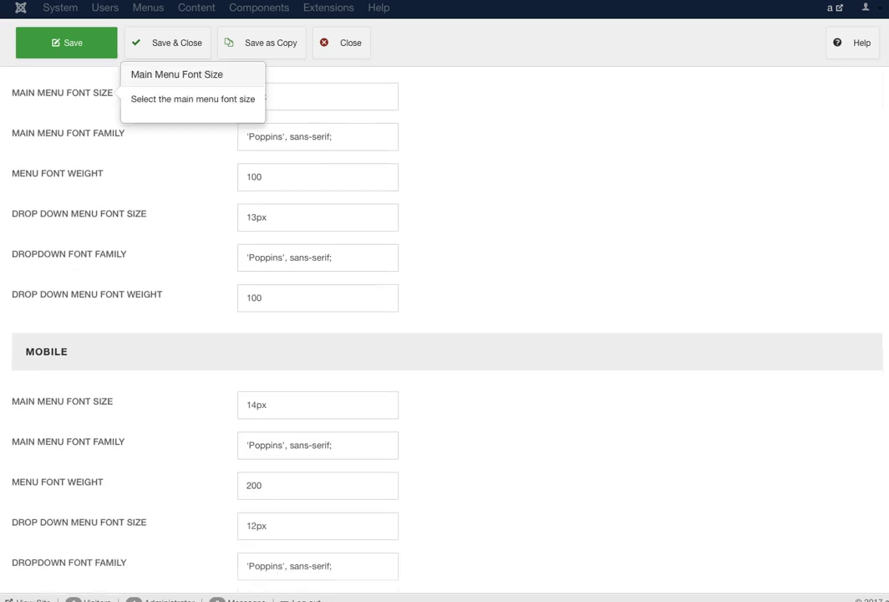
pyautogui.moveTo(83, 132)
pyautogui.moveTo(57, 173)
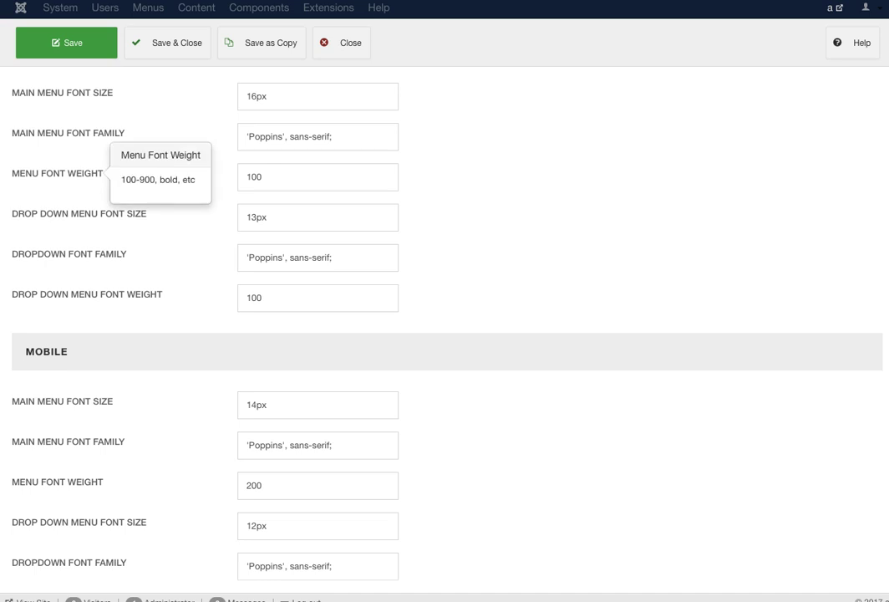
pyautogui.scroll(-2, 369, 335)
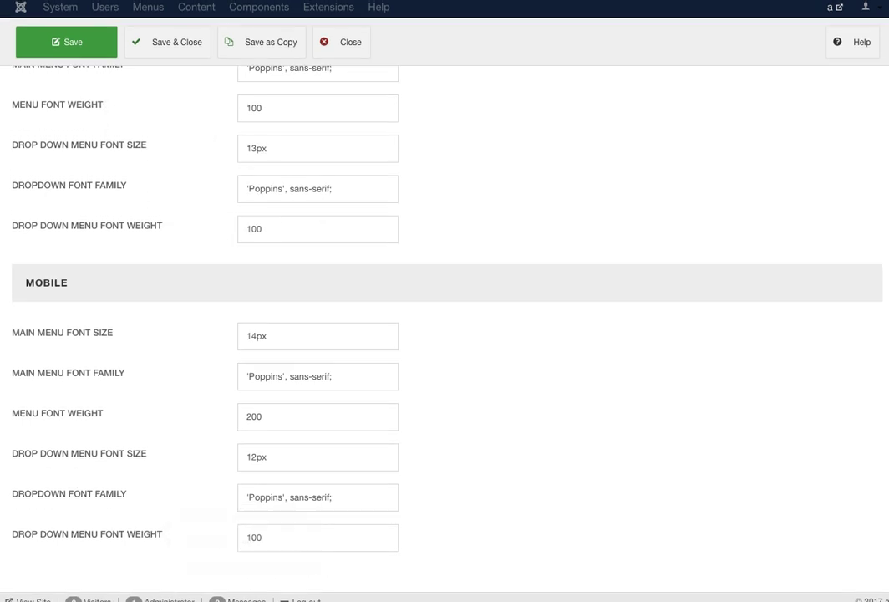
# - Open the logo typography settings and view the desktop and mobile logo font size, family and weight
pyautogui.scroll(3, 369, 334)
pyautogui.scroll(1, 210, 251)
pyautogui.click(209, 172)
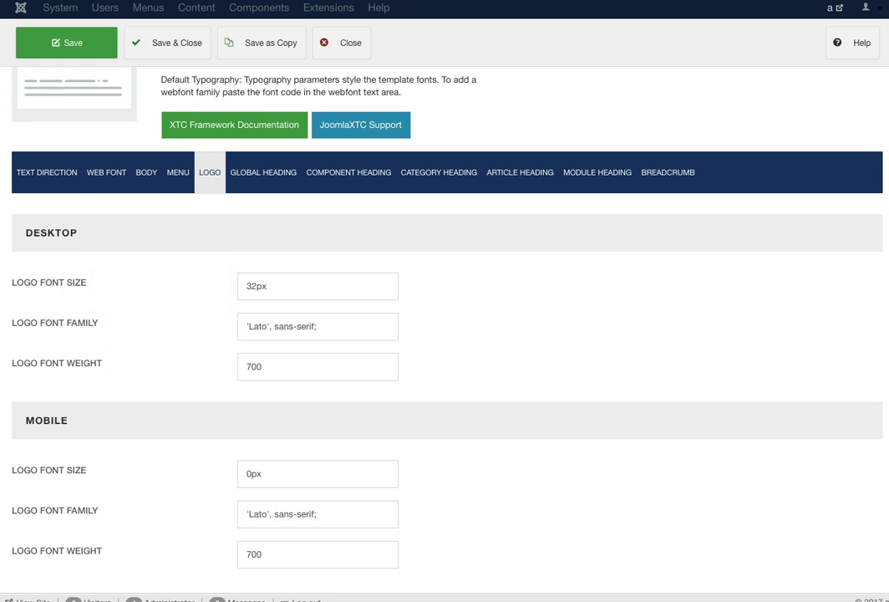
pyautogui.scroll(-1, 372, 335)
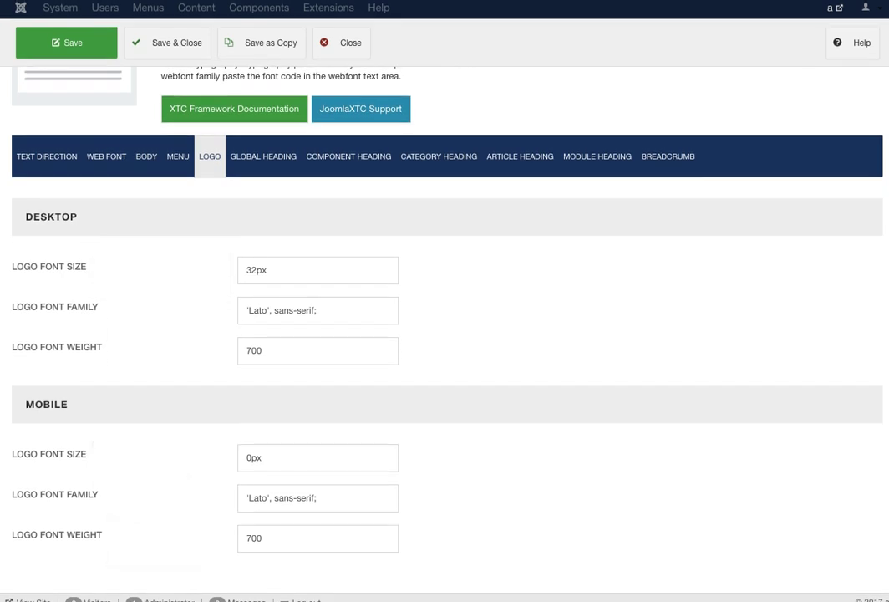
# - Open the global heading typography settings and examine the heading font family, class font weight and H1 to H6 sizes
pyautogui.click(263, 157)
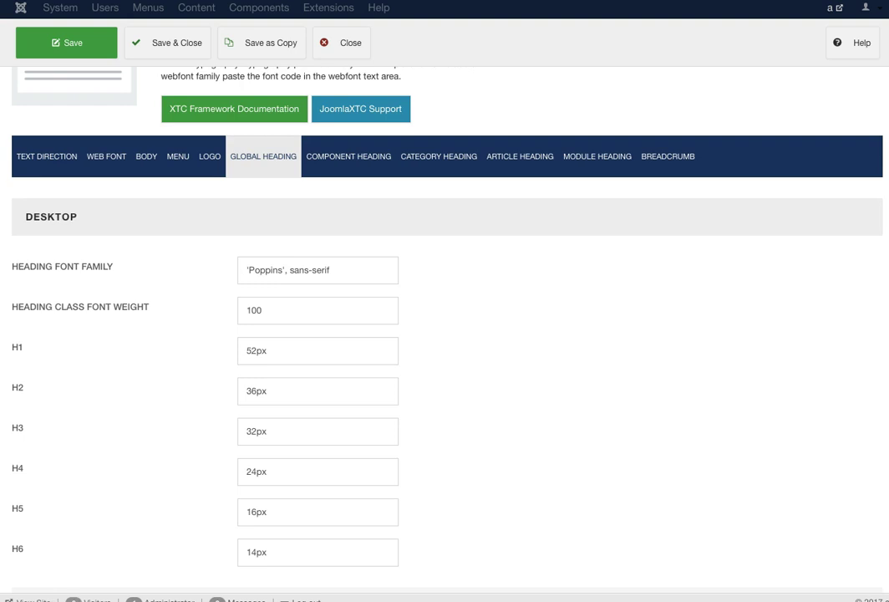
pyautogui.scroll(-1, 445, 335)
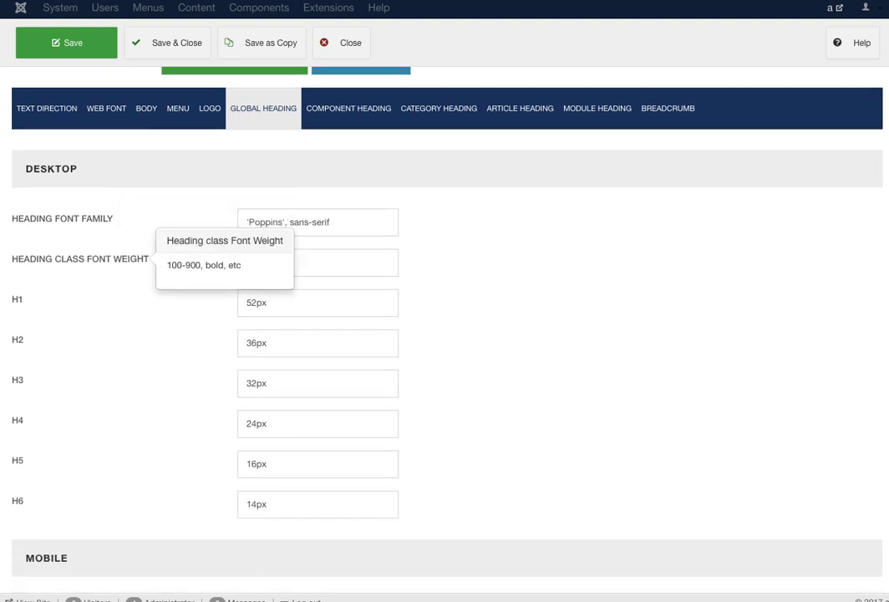
pyautogui.scroll(-7, 372, 276)
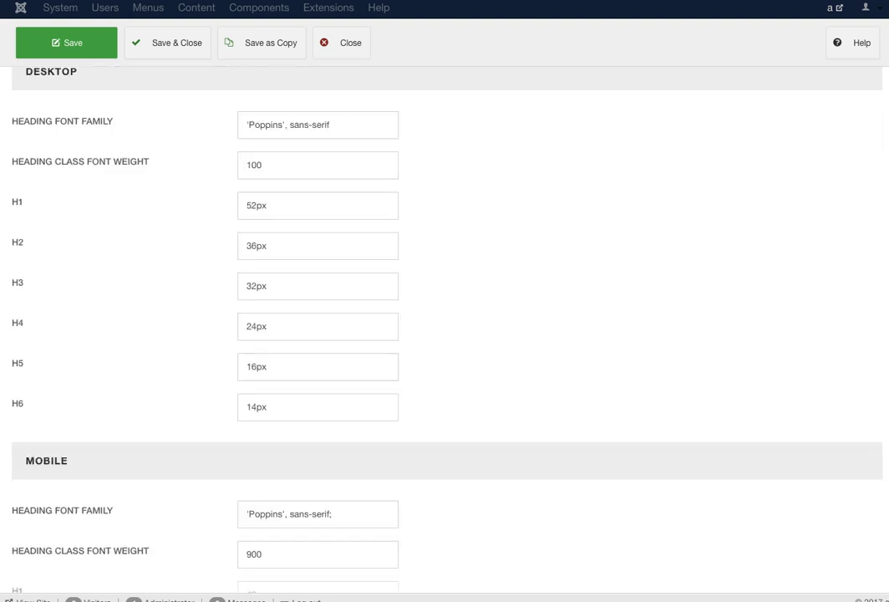
# - View the component heading and category heading typography settings for desktop and mobile
pyautogui.scroll(5, 371, 276)
pyautogui.scroll(4, 372, 276)
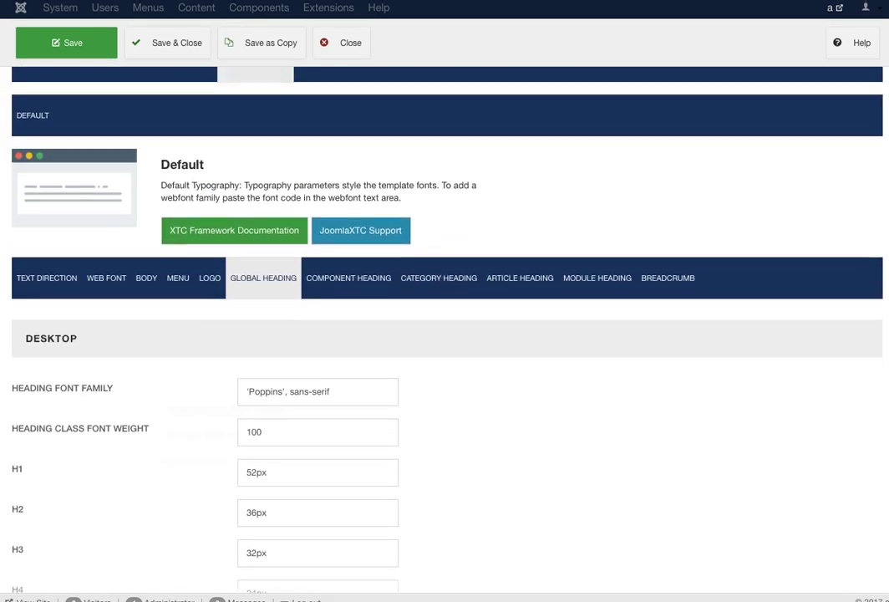
pyautogui.click(349, 309)
pyautogui.scroll(-4, 445, 334)
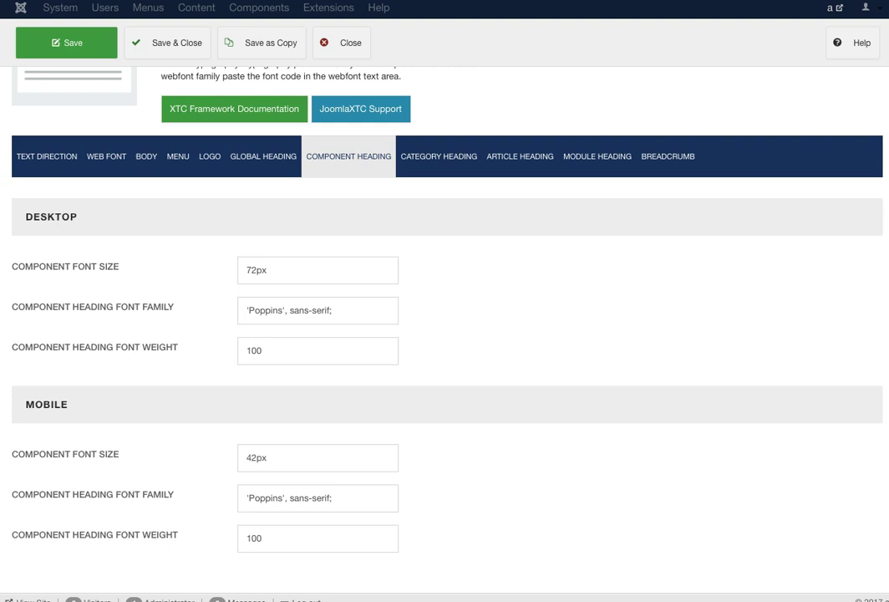
pyautogui.click(439, 156)
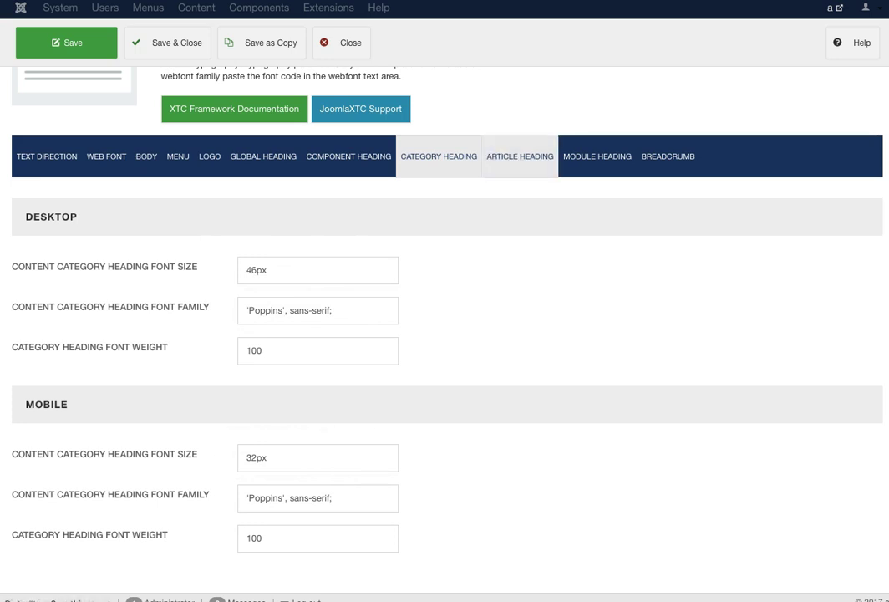
# - View the typography settings for article headings, module headings and the breadcrumb
pyautogui.click(520, 157)
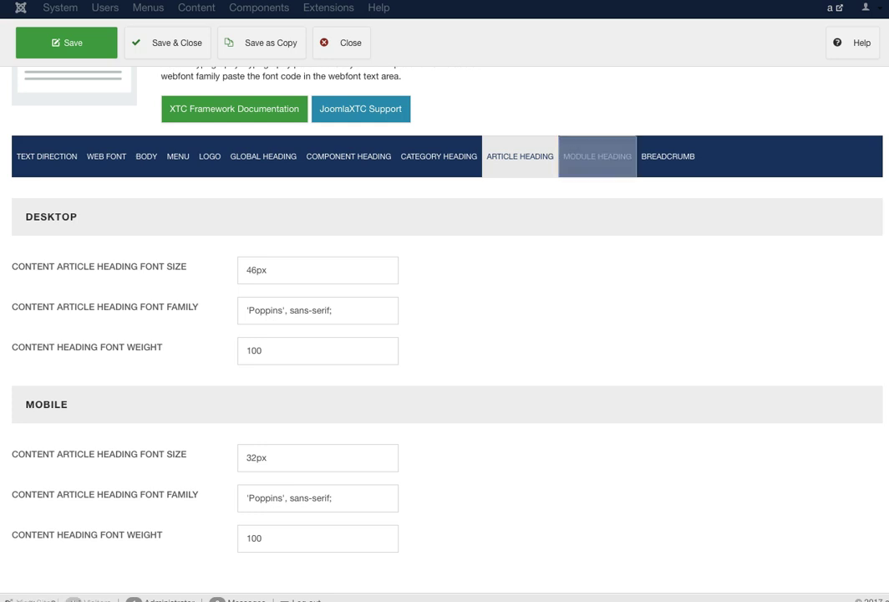
pyautogui.click(597, 157)
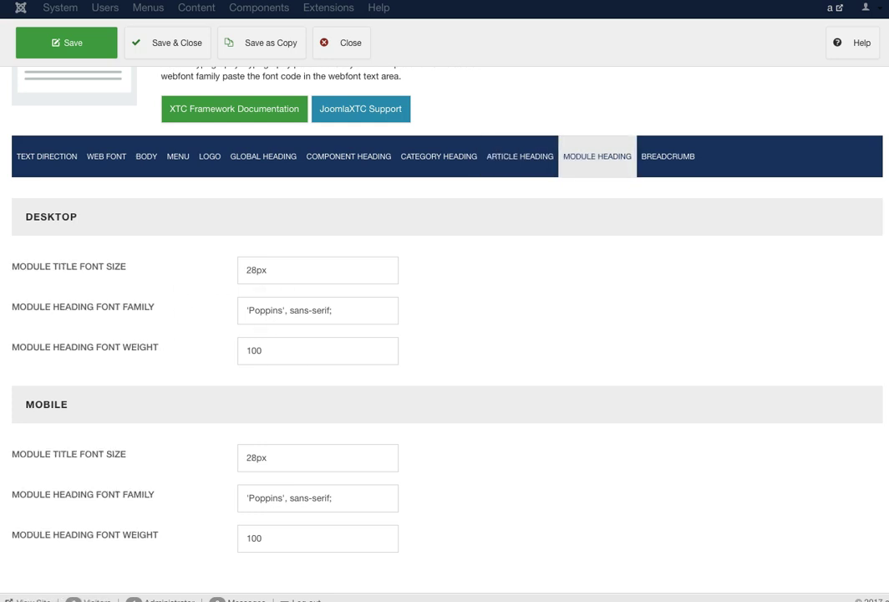
pyautogui.click(668, 156)
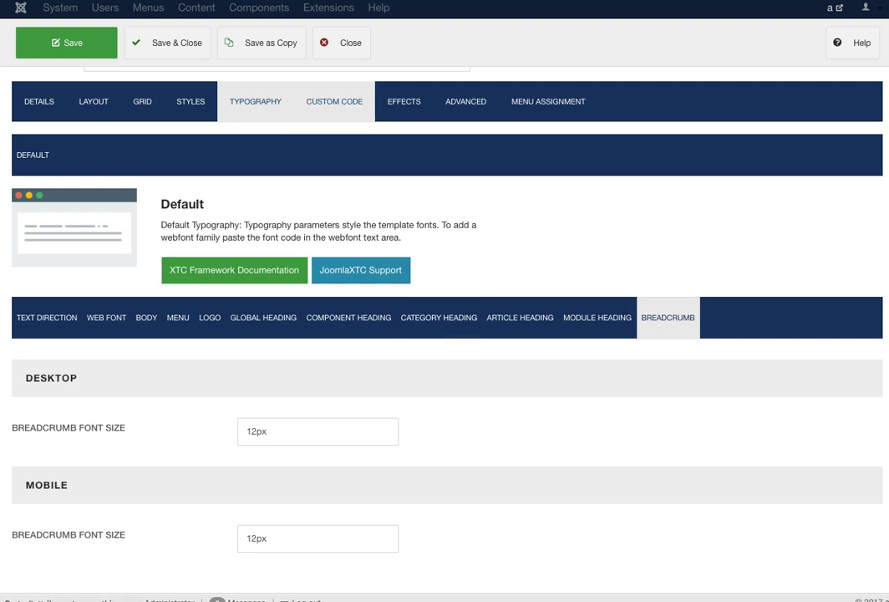
# - Open the custom code settings and view the head code, body code and JavaScript fields
pyautogui.click(335, 101)
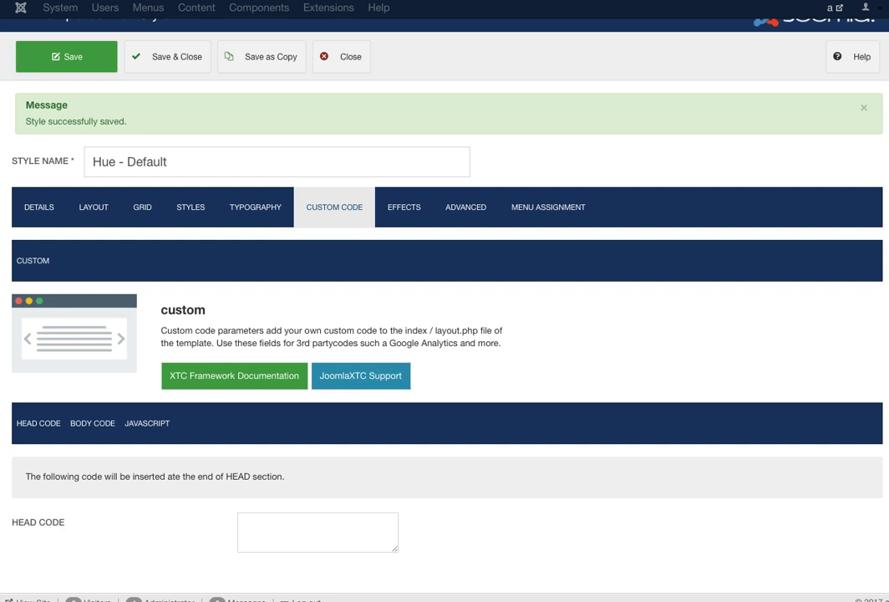
pyautogui.click(92, 423)
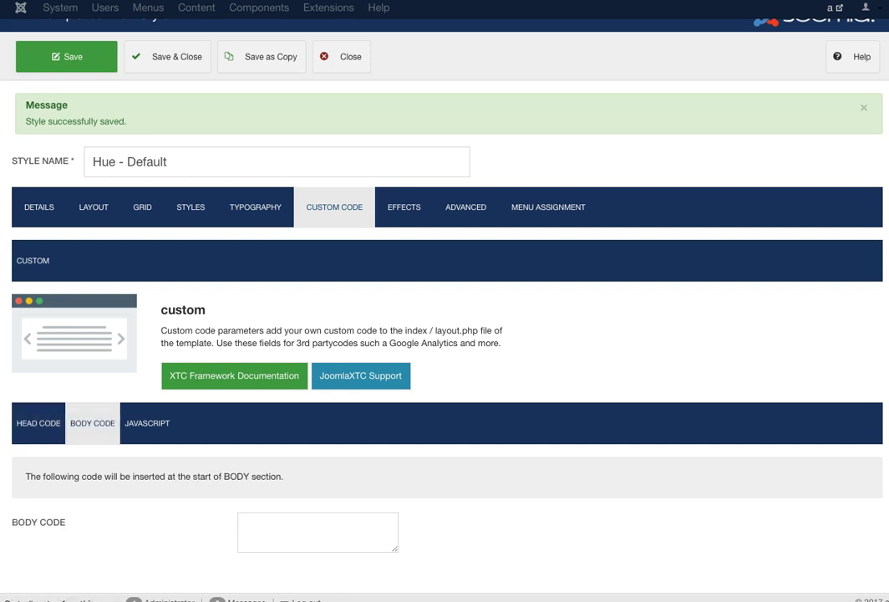
pyautogui.click(147, 423)
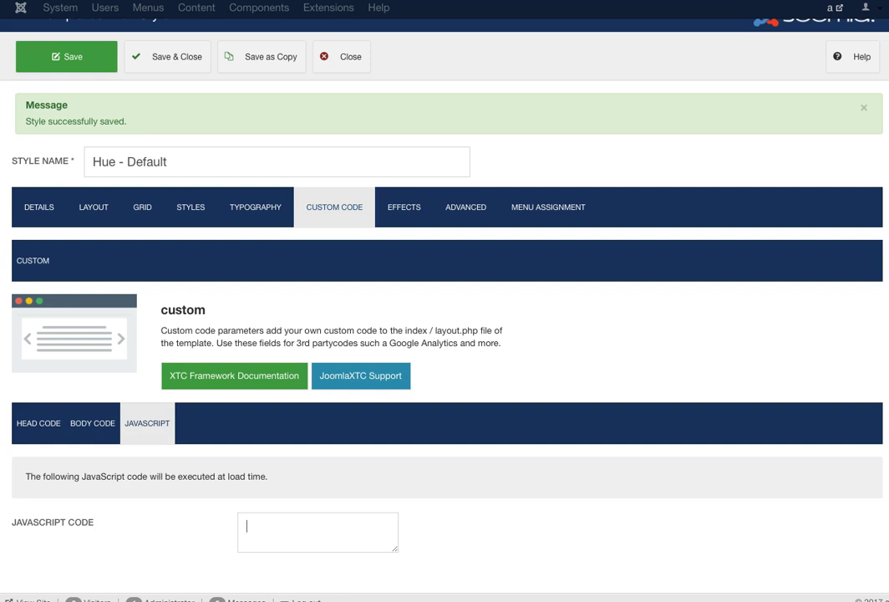
# - Open the effects settings and examine the background effects options from the enable switches through Group 6
pyautogui.click(404, 206)
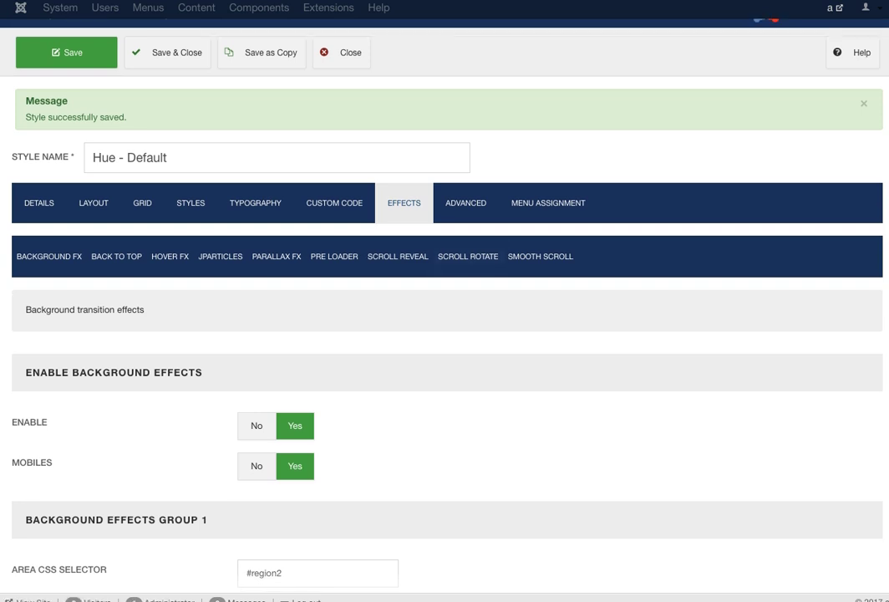
pyautogui.scroll(-3, 445, 334)
pyautogui.scroll(-15, 445, 335)
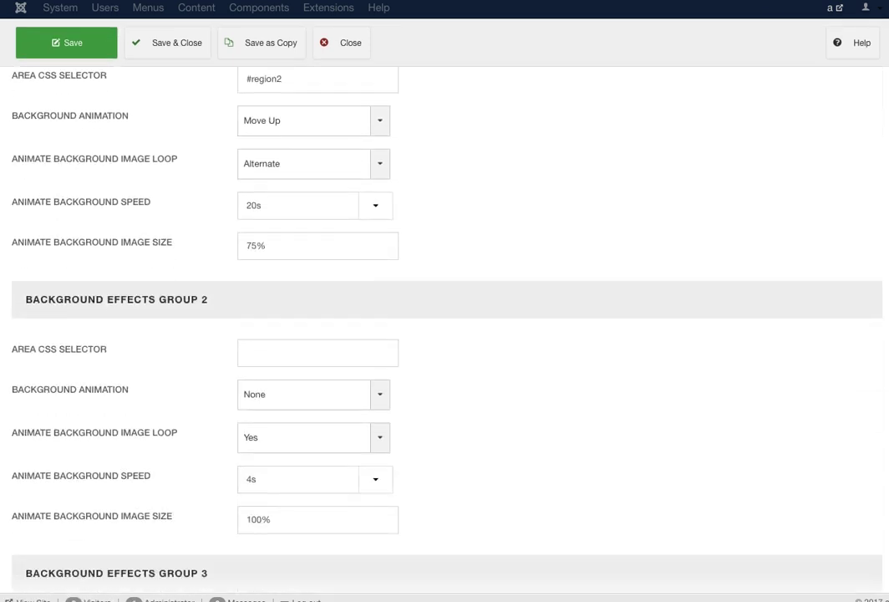
pyautogui.scroll(-7, 445, 334)
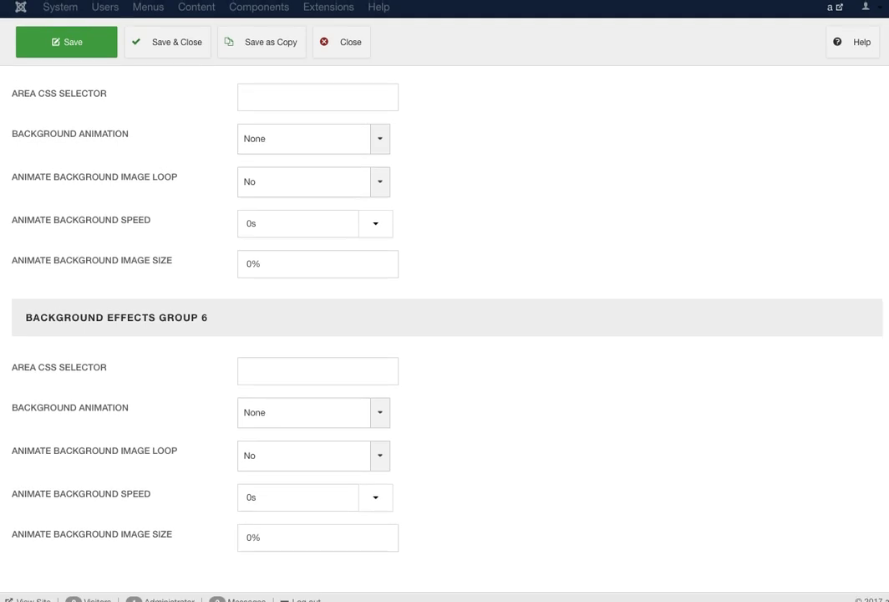
# - Set the area CSS selector of Background Effects Group 1 to #region2wrap and view its animate background image loop options
pyautogui.scroll(14, 445, 334)
pyautogui.scroll(12, 445, 334)
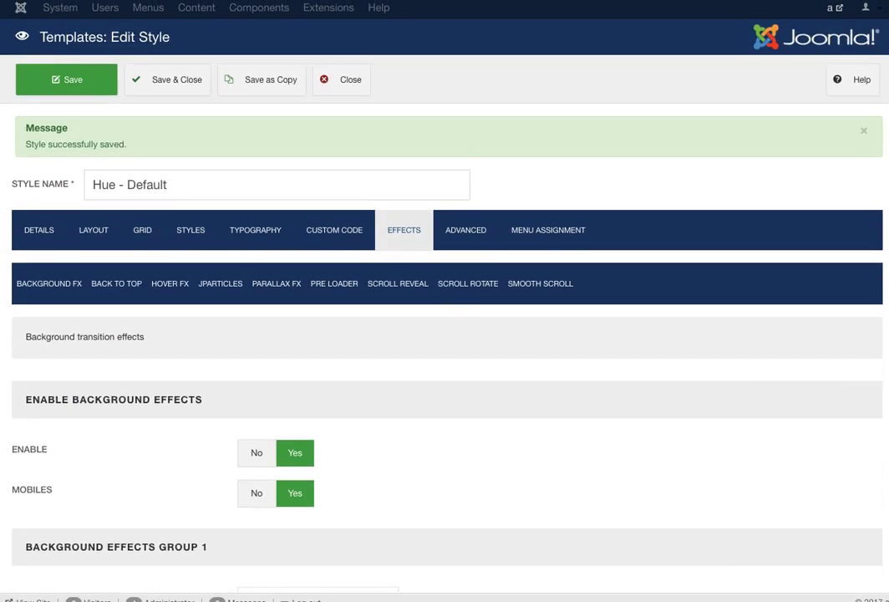
pyautogui.scroll(-1, 445, 334)
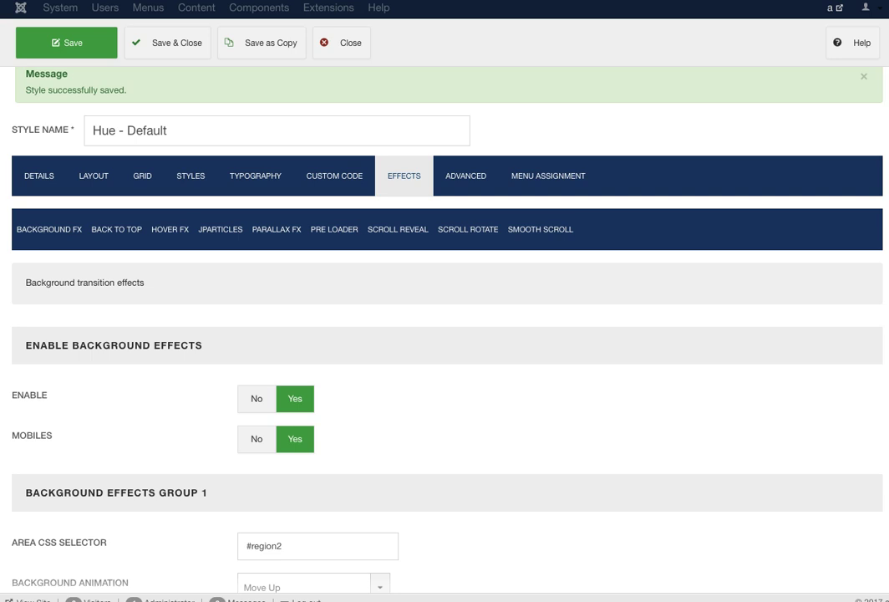
pyautogui.scroll(-1, 445, 334)
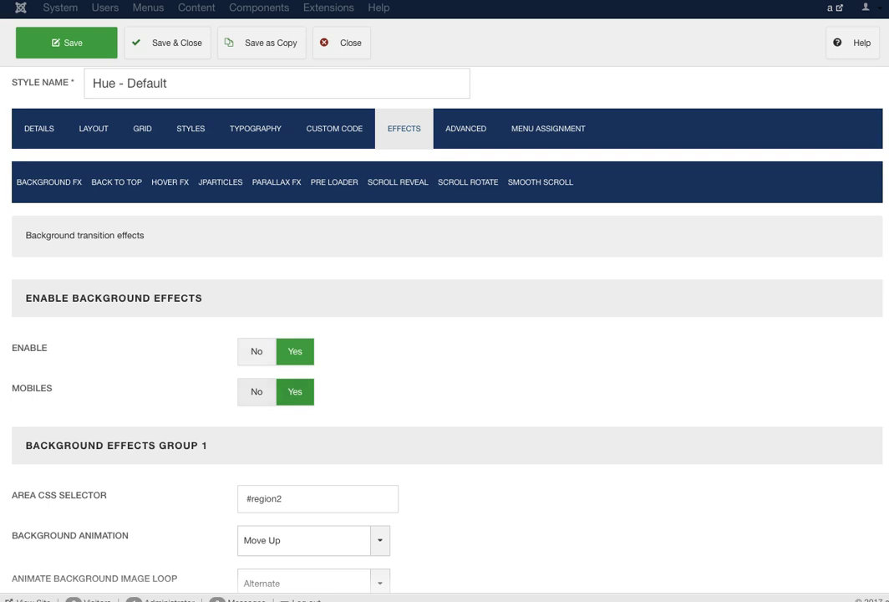
pyautogui.scroll(-3, 445, 335)
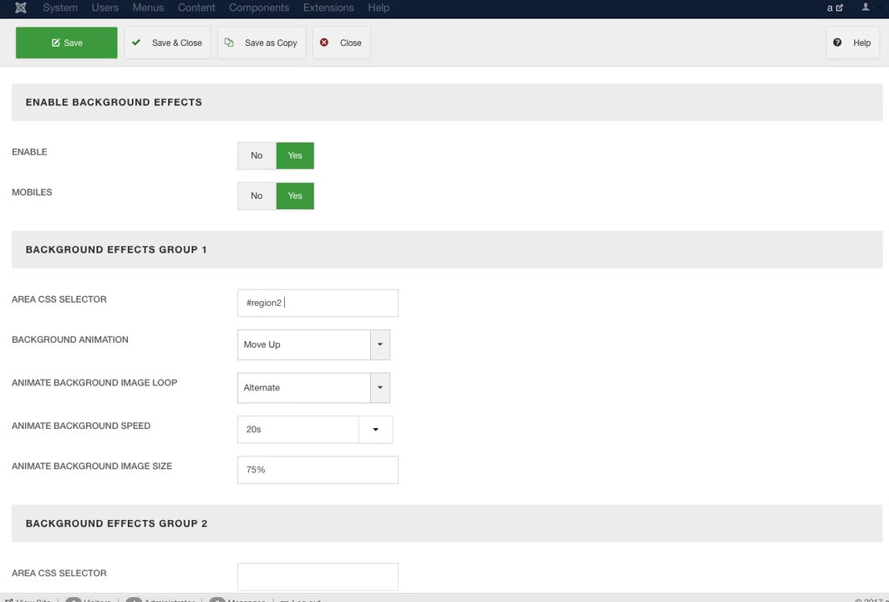
pyautogui.write('wrap')
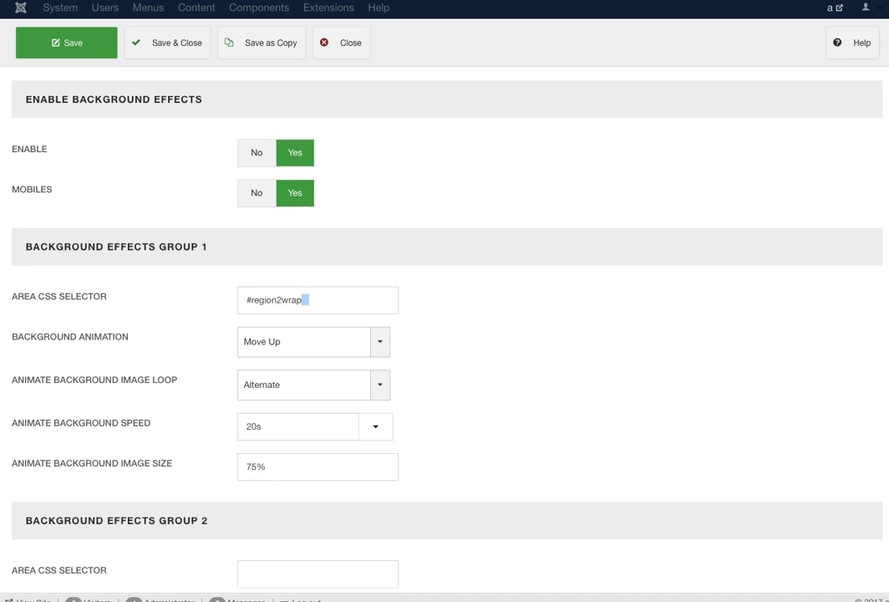
pyautogui.click(305, 384)
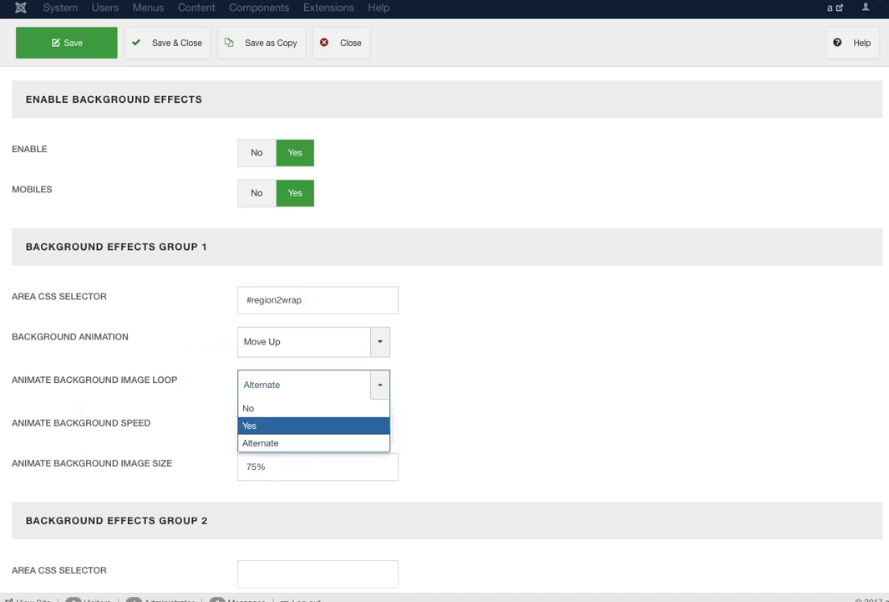
pyautogui.press('Return')
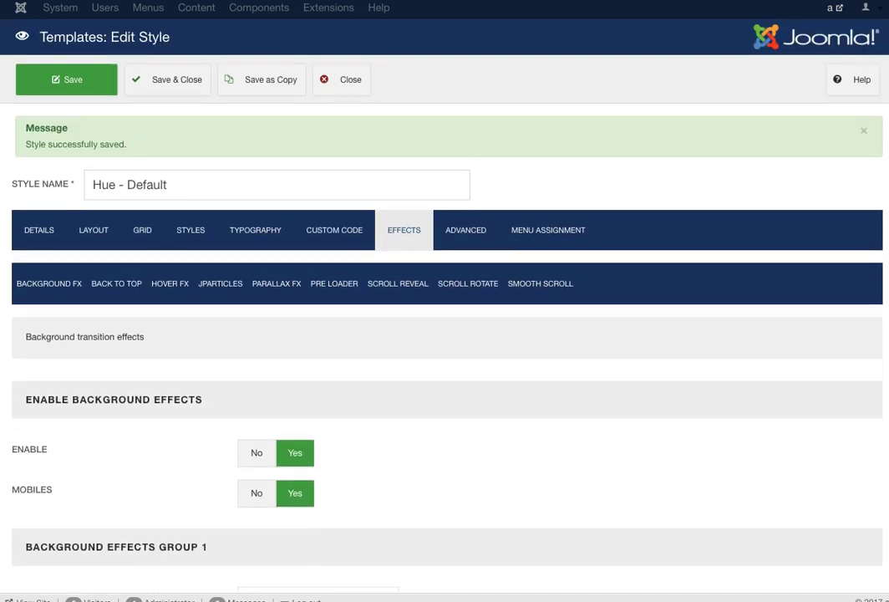
# - View the Back to Top settings including the position options, and view the Hover FX transition settings
pyautogui.click(116, 283)
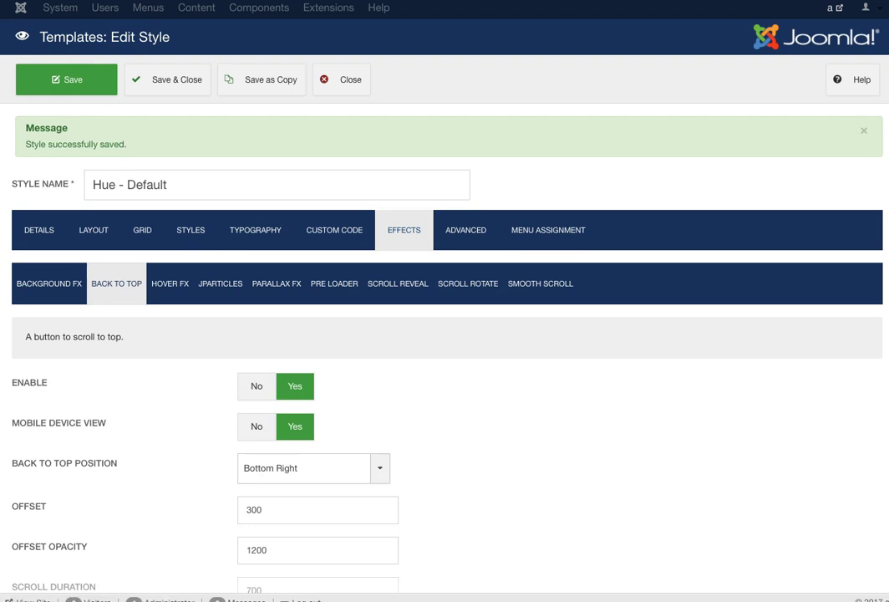
pyautogui.scroll(-3, 448, 376)
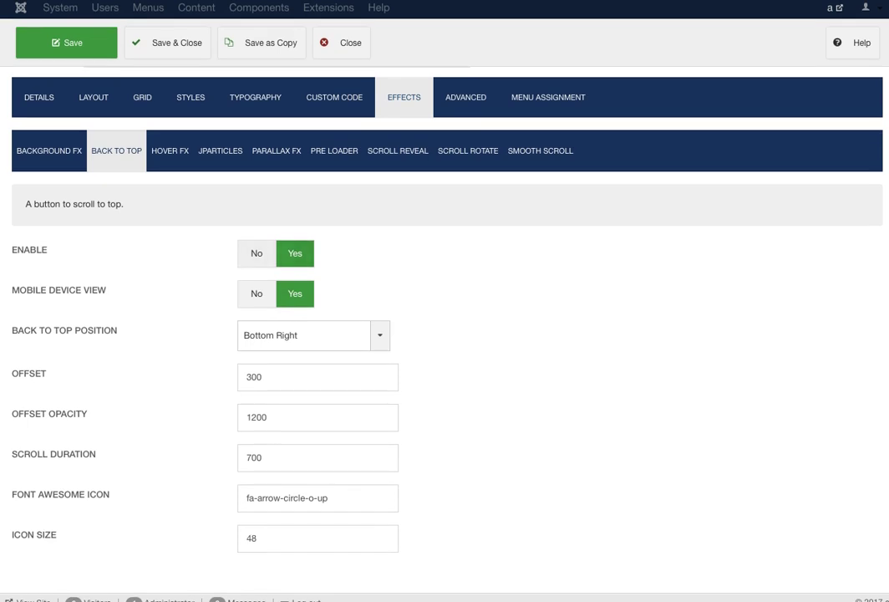
pyautogui.click(306, 335)
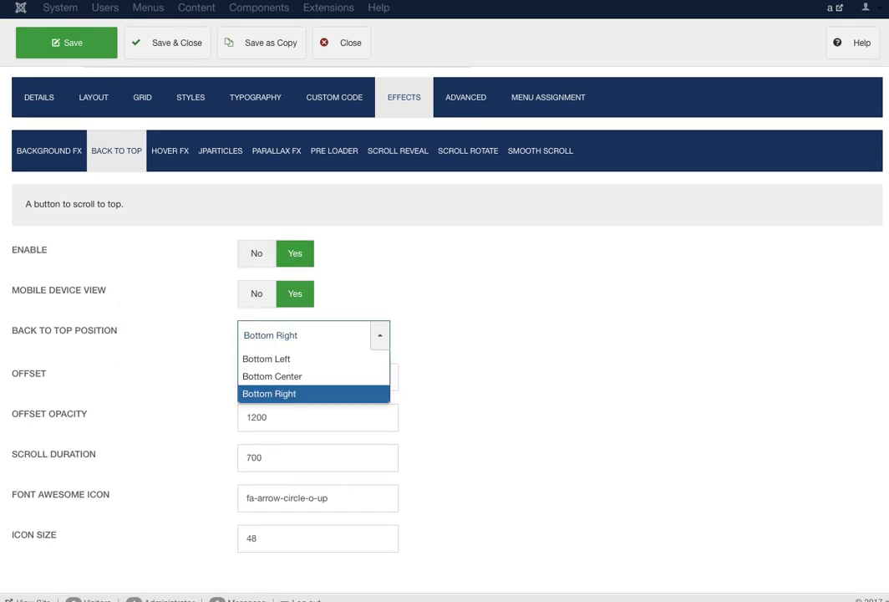
pyautogui.press('Escape')
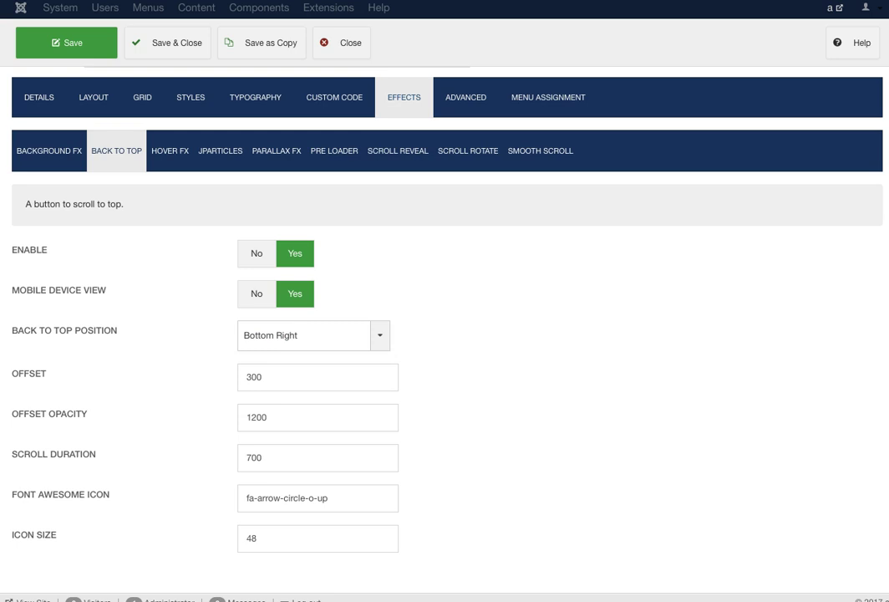
pyautogui.moveTo(28, 374)
pyautogui.moveTo(49, 414)
pyautogui.click(170, 150)
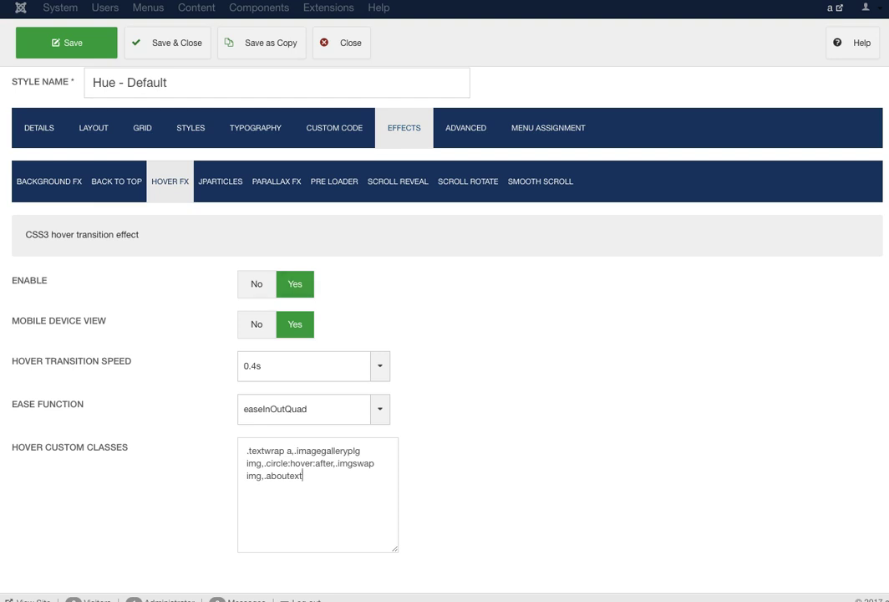
pyautogui.hotkey('ctrl', 's')
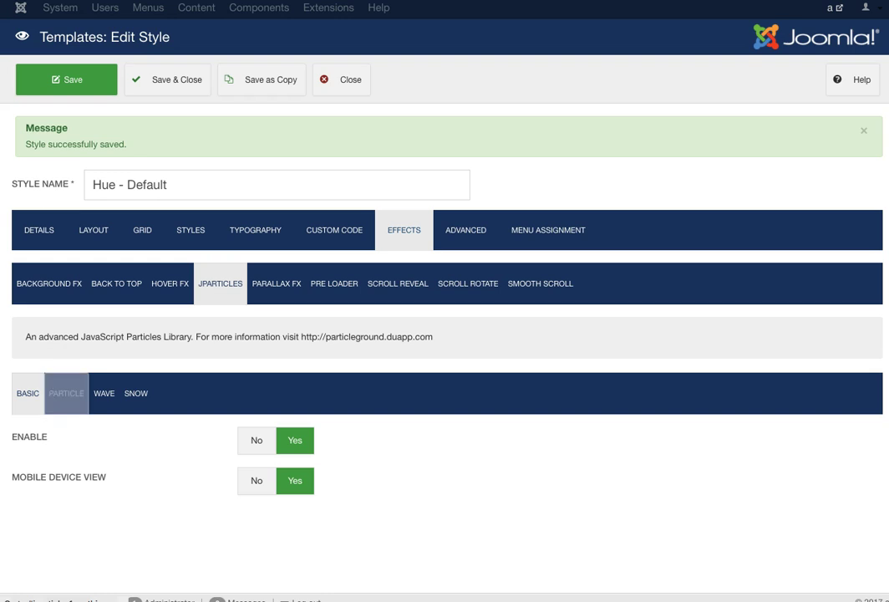
# - View the JParticles particle parameters, enlarge the custom parameters field to read it fully, and highlight the library's information URL
pyautogui.click(66, 393)
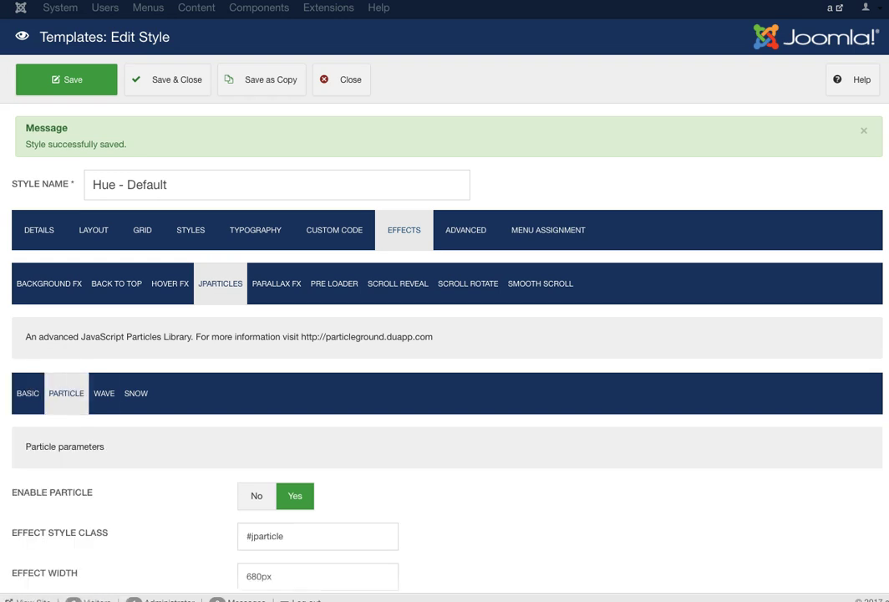
pyautogui.scroll(-3, 104, 393)
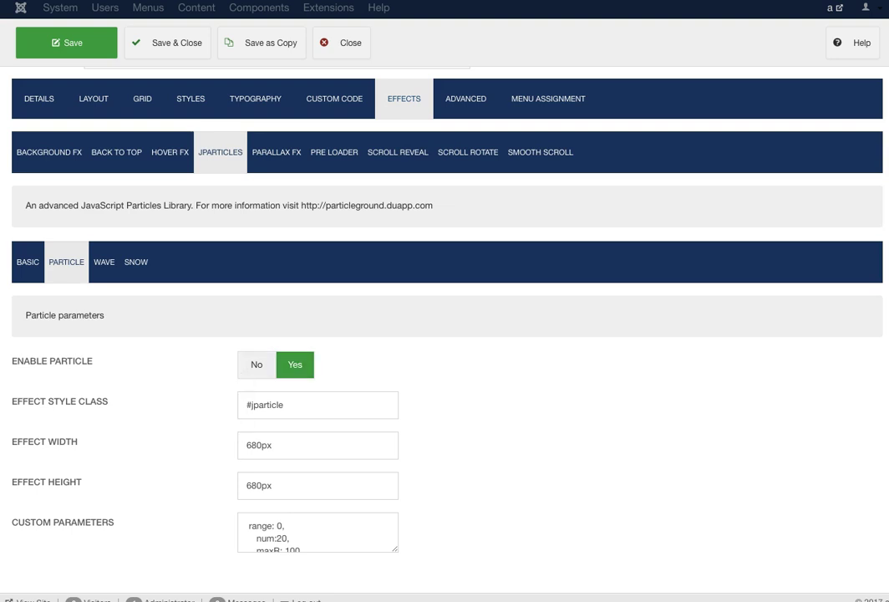
pyautogui.tripleClick(284, 405)
pyautogui.moveTo(396, 549); pyautogui.dragTo(565, 593)
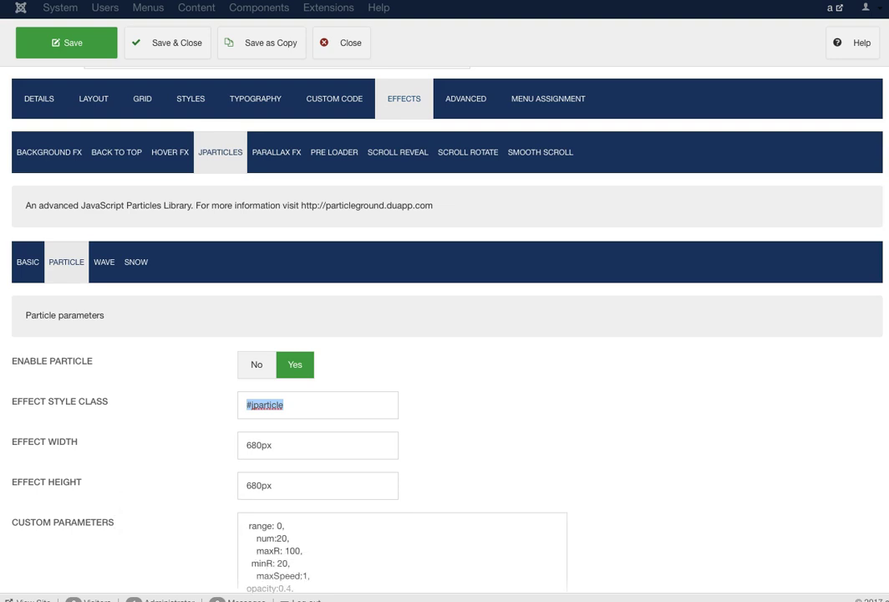
pyautogui.scroll(-2, 448, 335)
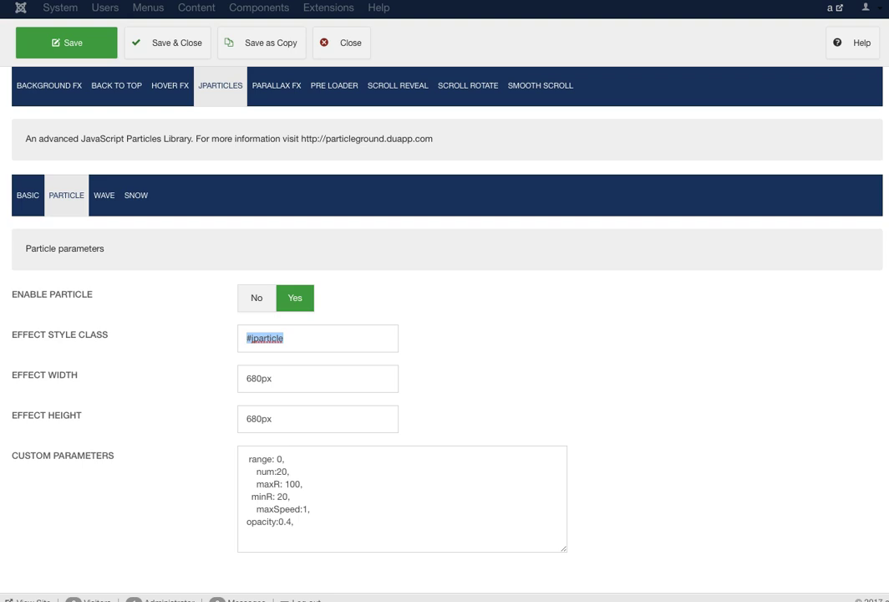
pyautogui.moveTo(301, 139); pyautogui.dragTo(433, 139)
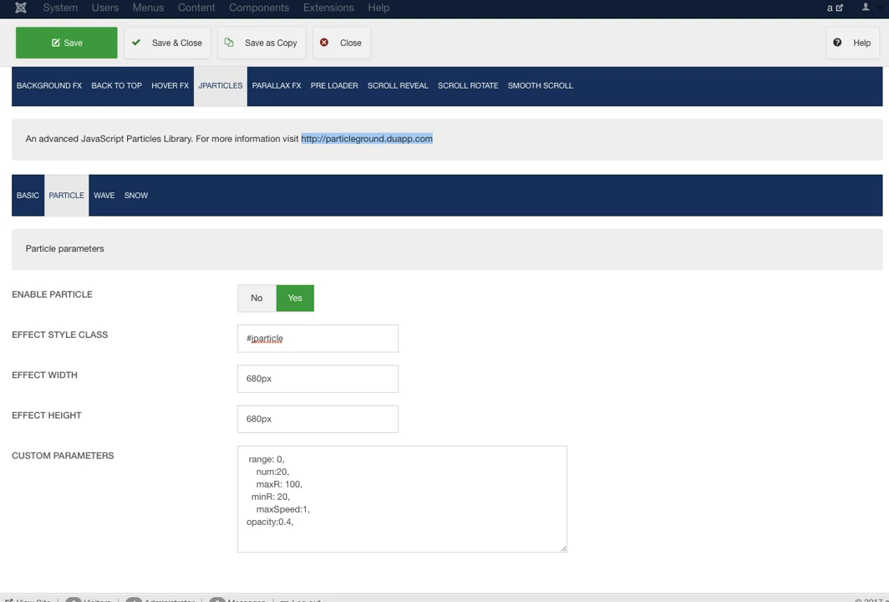
# - View the wave and snow parameters of the JParticles effect
pyautogui.click(104, 195)
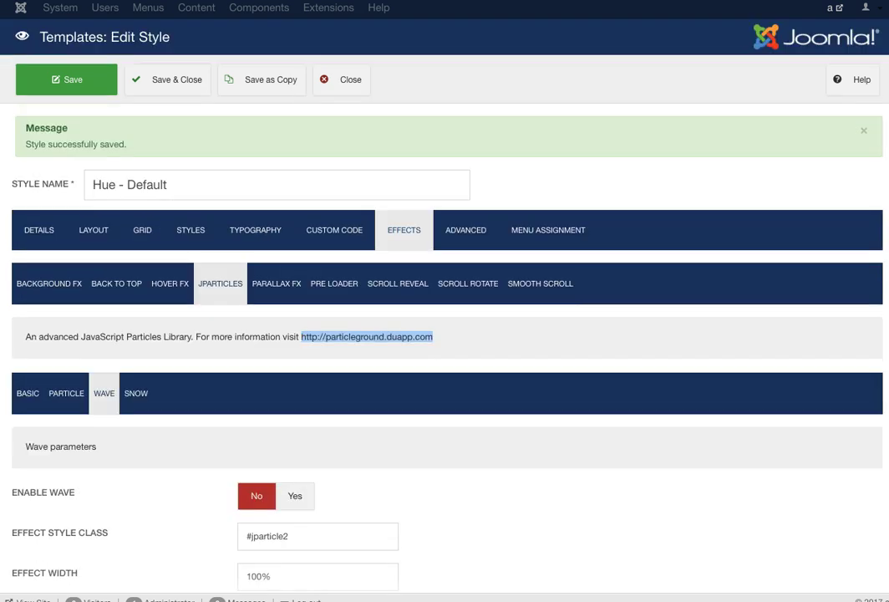
pyautogui.scroll(-3, 135, 334)
pyautogui.click(136, 262)
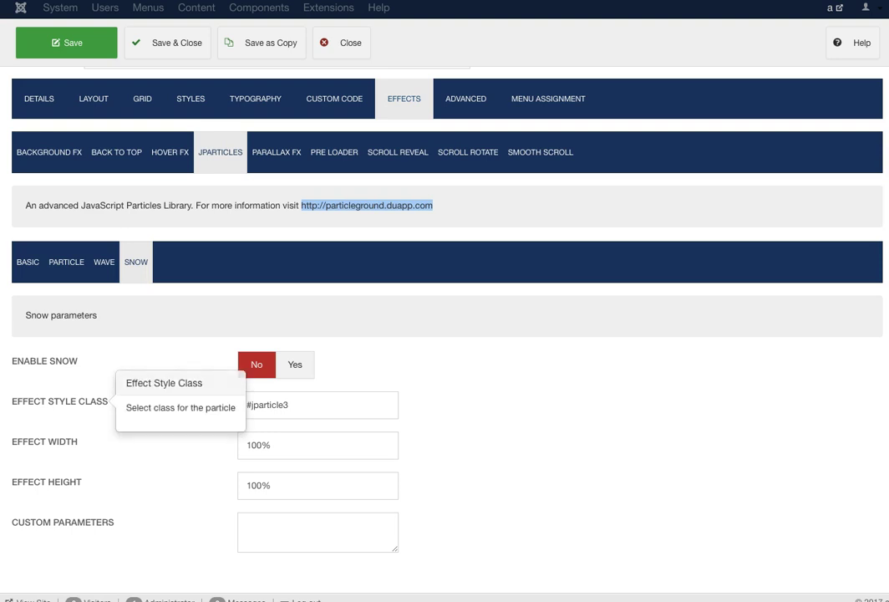
pyautogui.scroll(1, 372, 261)
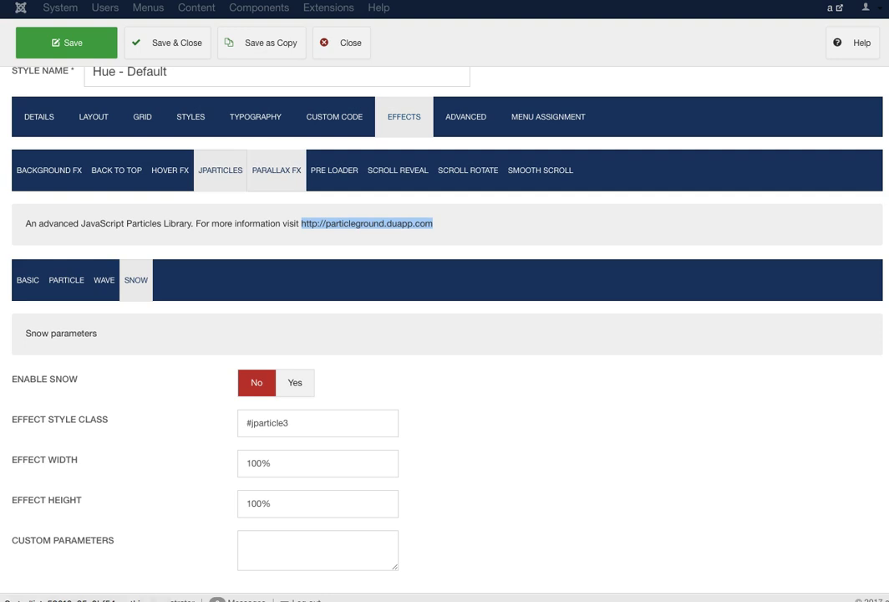
# - Open the Parallax FX settings and examine the enable switches and the per-region parallax options through Region 10
pyautogui.click(276, 170)
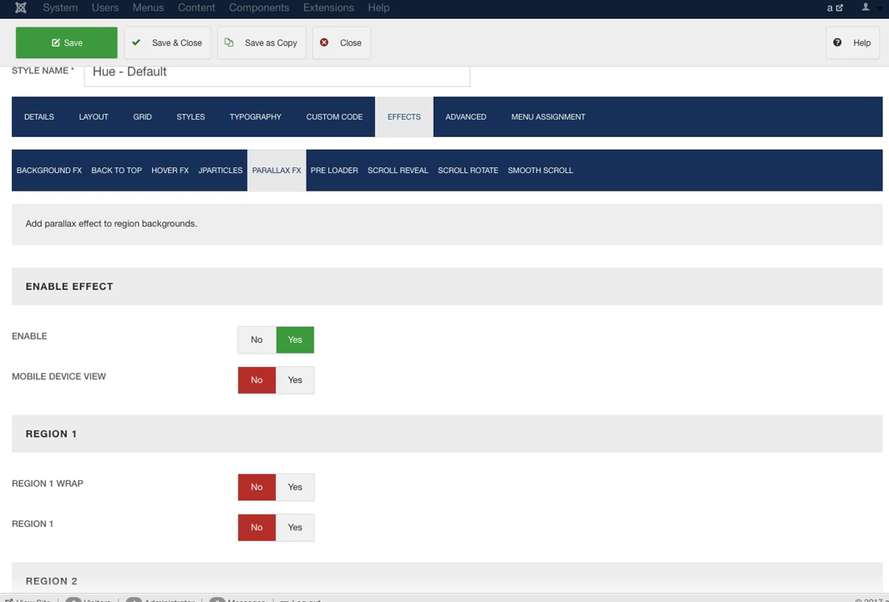
pyautogui.scroll(-5, 445, 334)
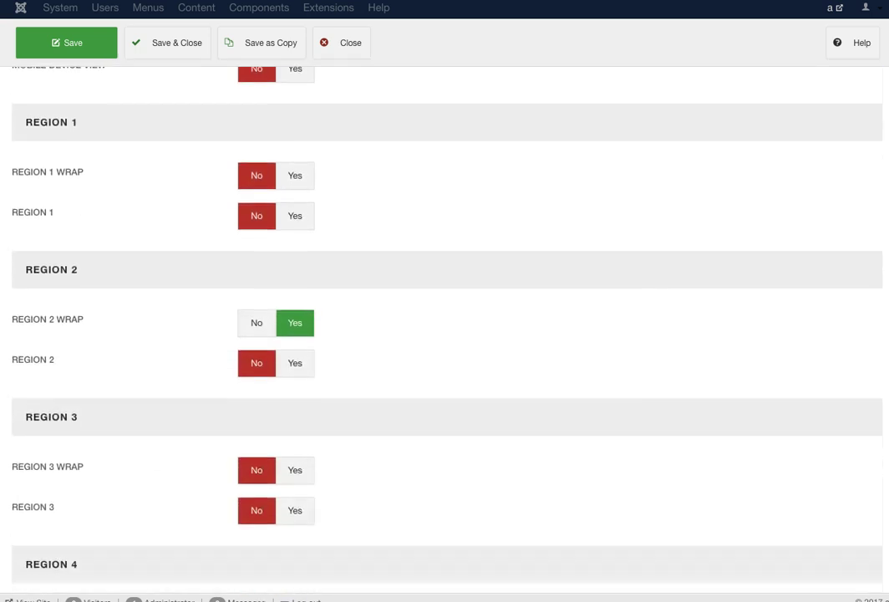
pyautogui.scroll(3, 445, 335)
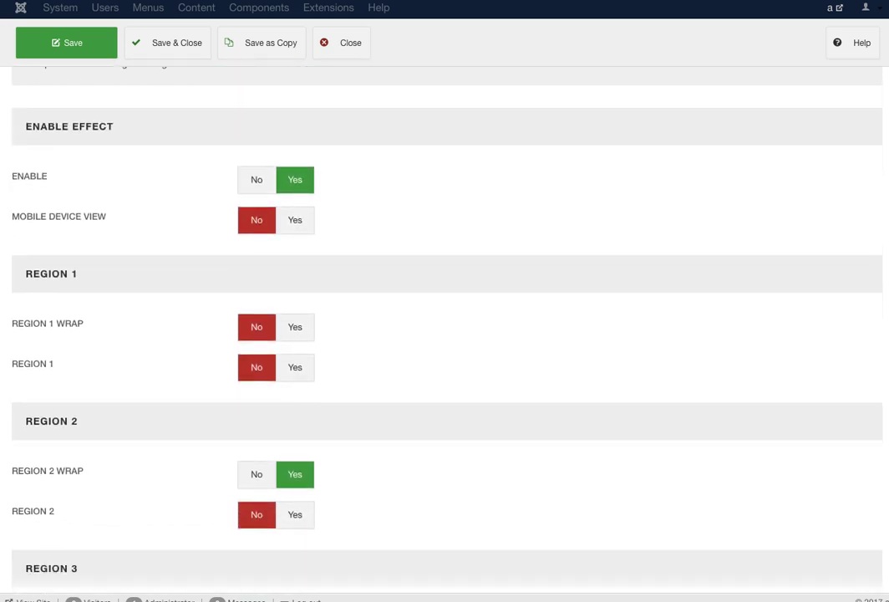
pyautogui.scroll(-15, 444, 334)
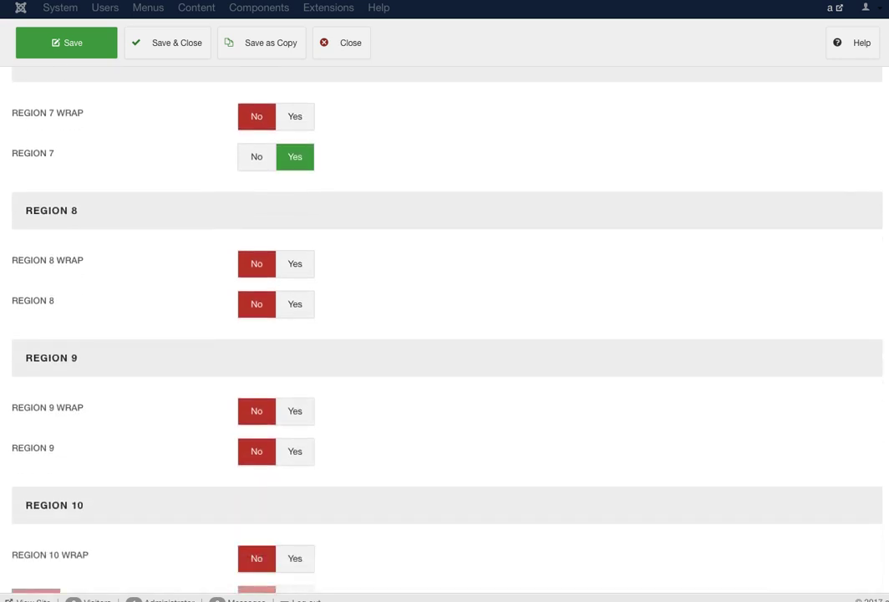
pyautogui.scroll(-2, 445, 334)
pyautogui.scroll(4, 445, 334)
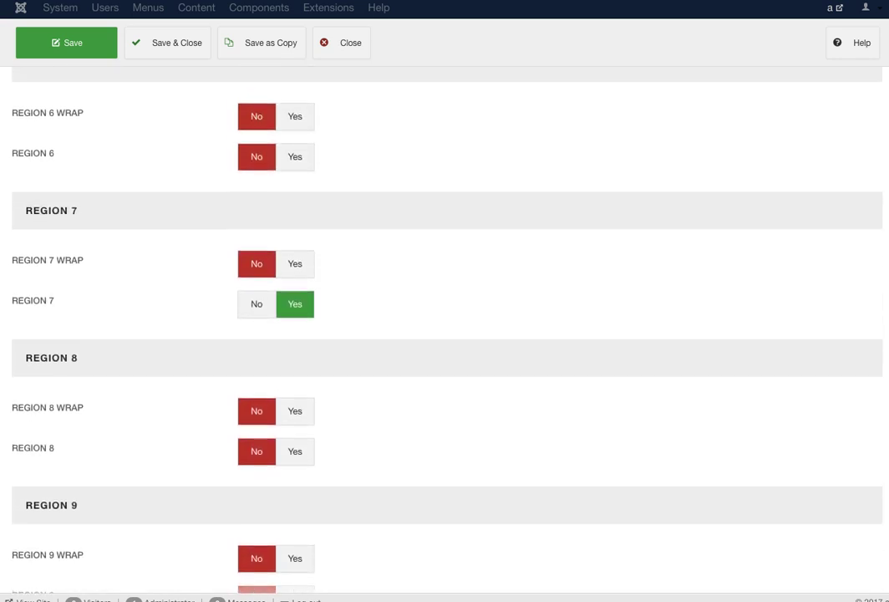
pyautogui.scroll(7, 445, 334)
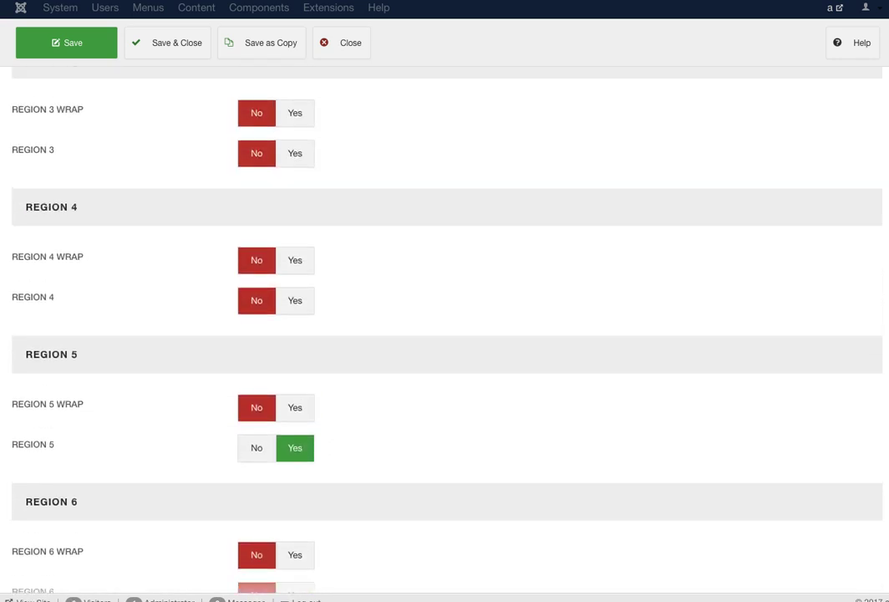
pyautogui.scroll(6, 445, 334)
pyautogui.scroll(7, 444, 335)
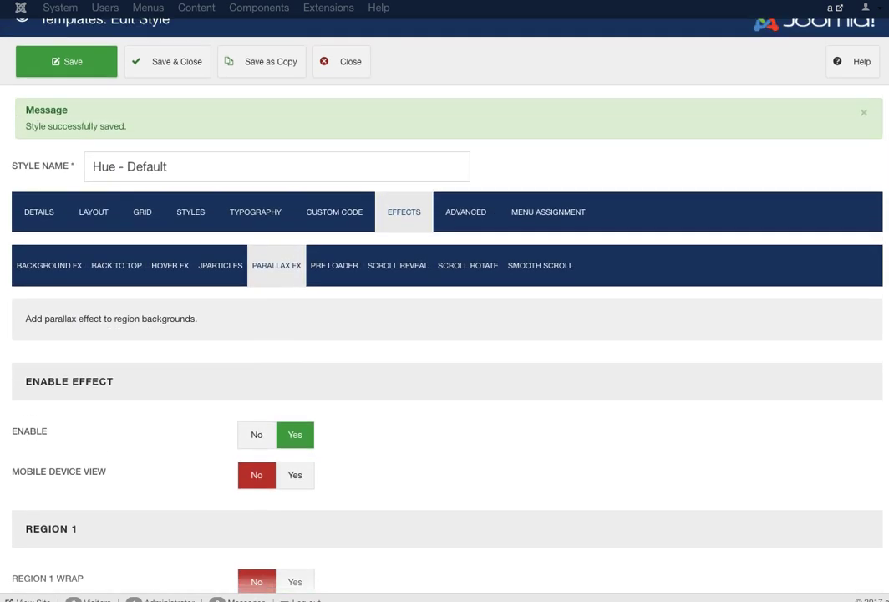
# - Open the Pre Loader settings and view the available preloader styles along with the colour, text and transition options
pyautogui.click(335, 265)
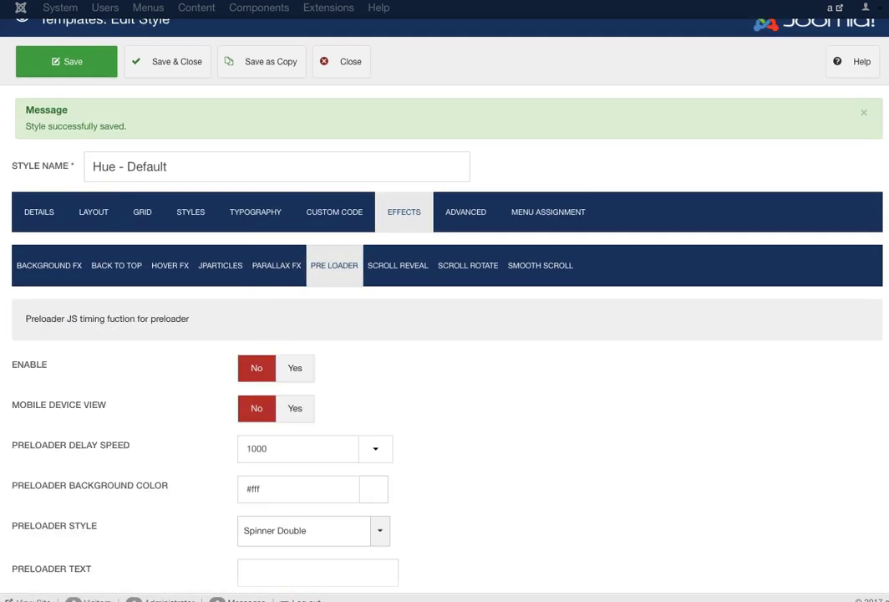
pyautogui.scroll(-3, 334, 265)
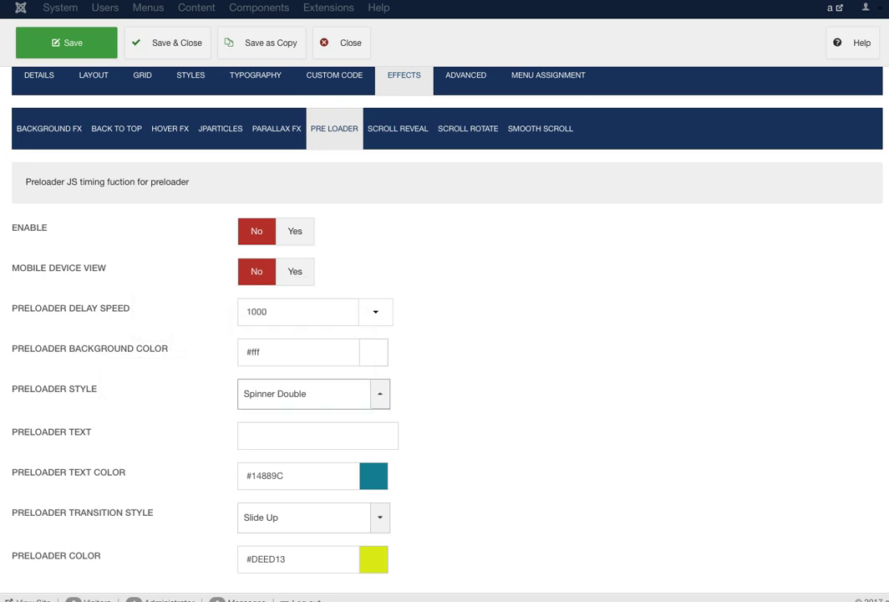
pyautogui.click(305, 394)
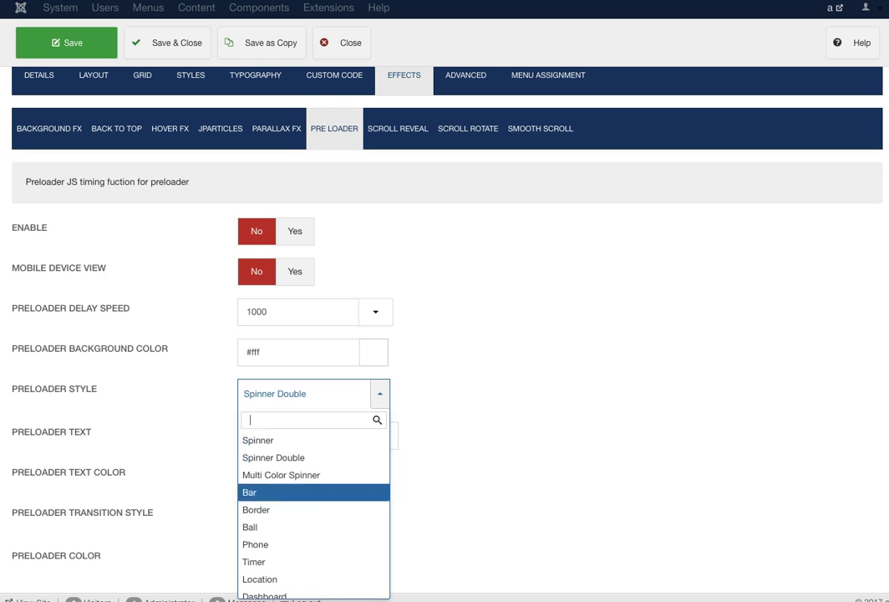
pyautogui.scroll(-1, 314, 524)
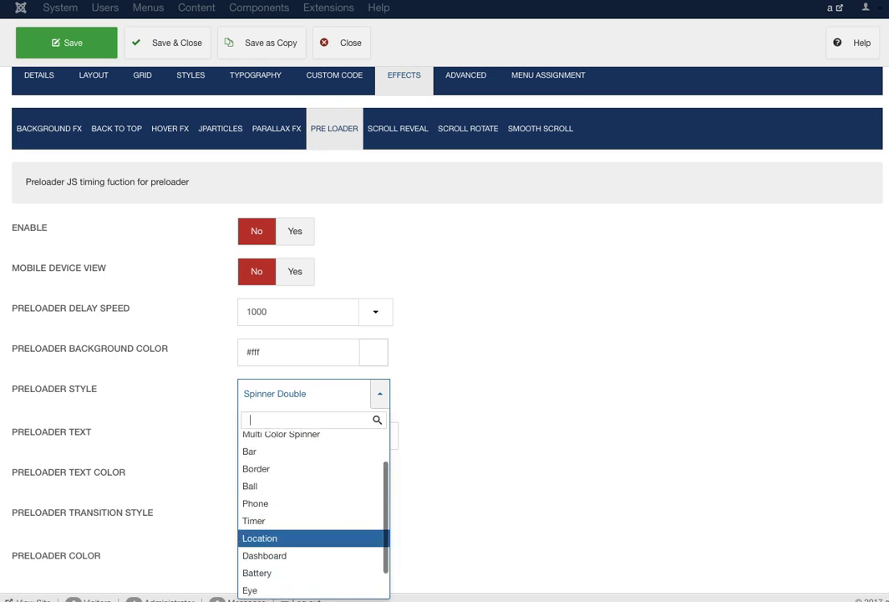
pyautogui.scroll(-1, 314, 555)
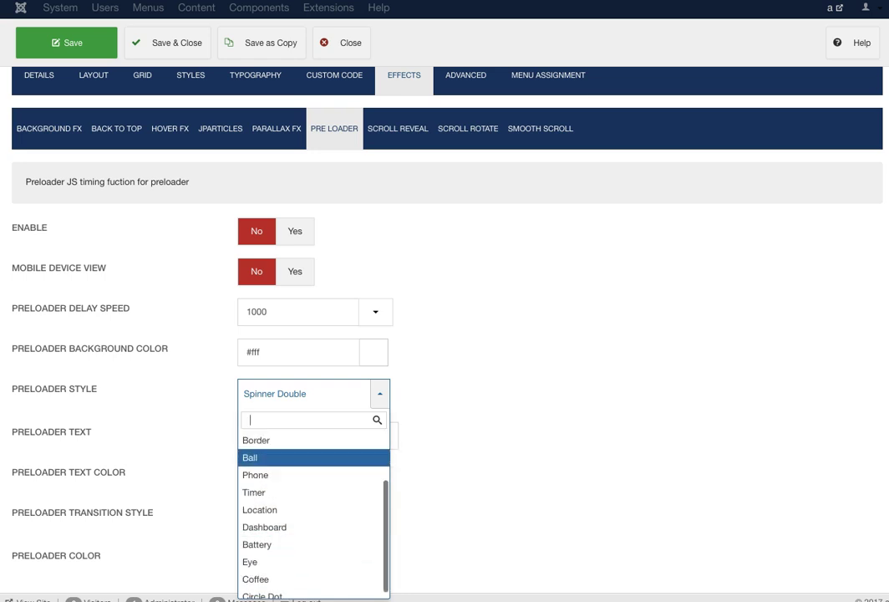
pyautogui.press('Escape')
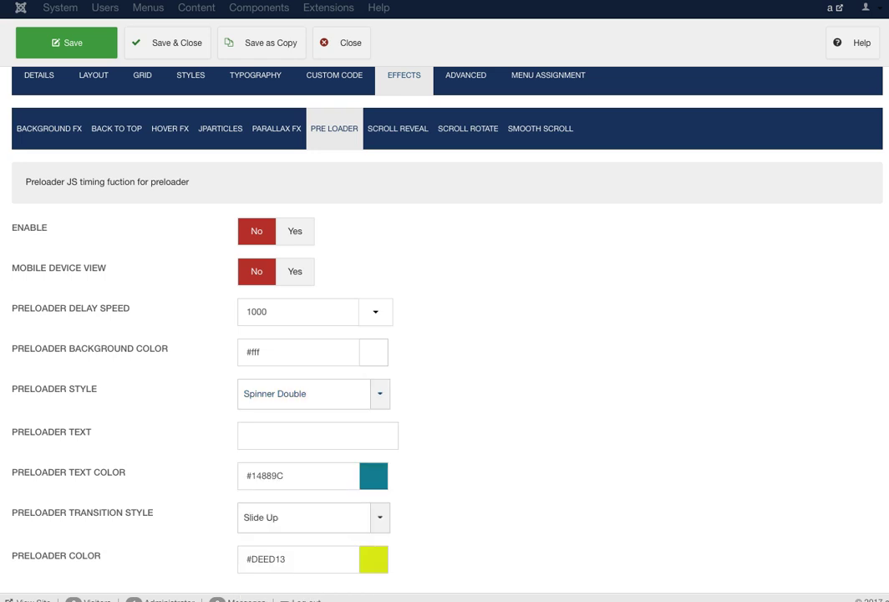
pyautogui.scroll(-1, 444, 334)
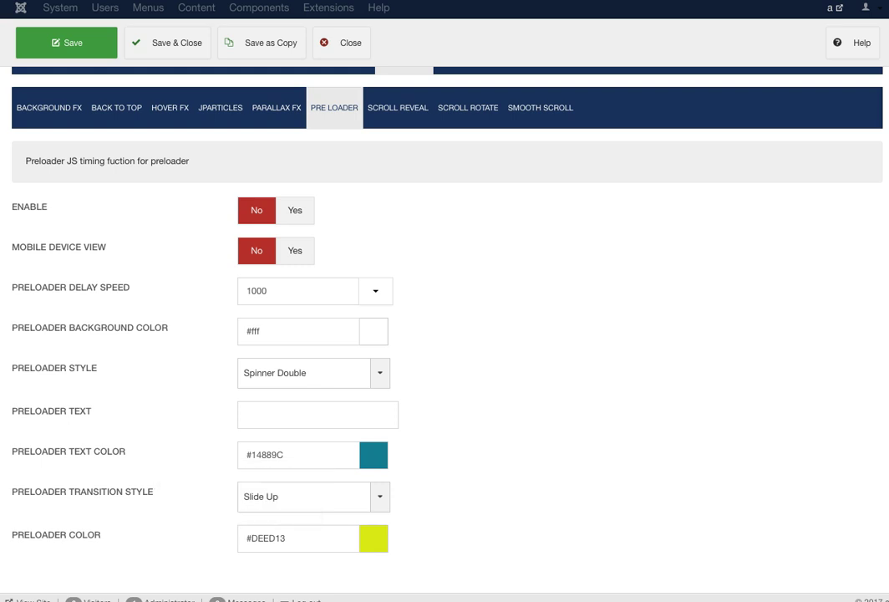
# - View the available preloader transition styles and close the list without choosing another one
pyautogui.click(309, 496)
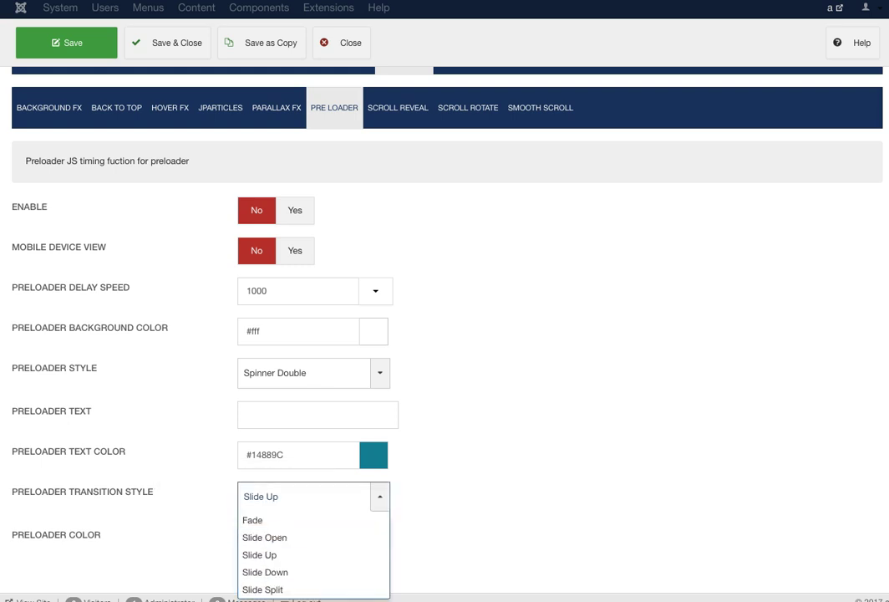
pyautogui.press('Escape')
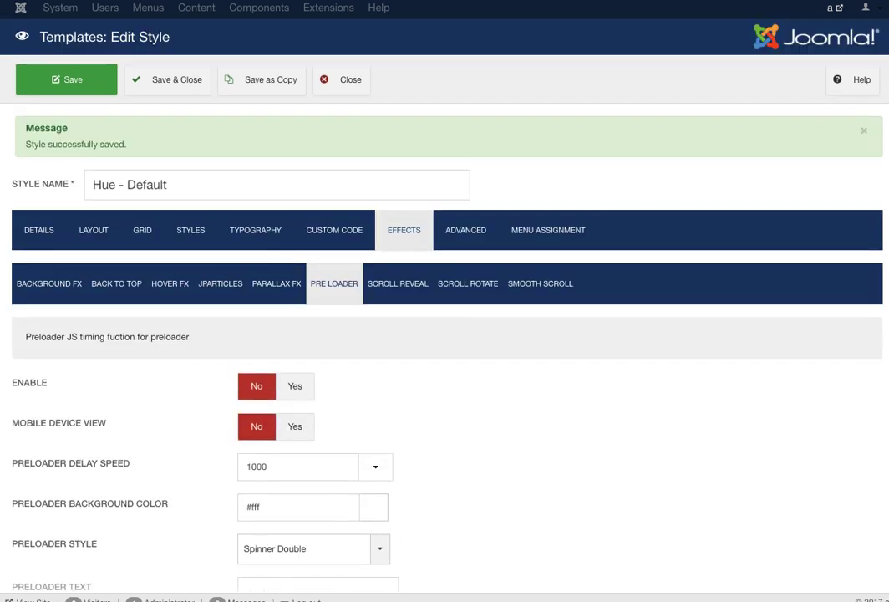
# - View the Scroll Reveal and Scroll Rotate effect settings and highlight the scroll classes that define the rotating logo images
pyautogui.click(397, 283)
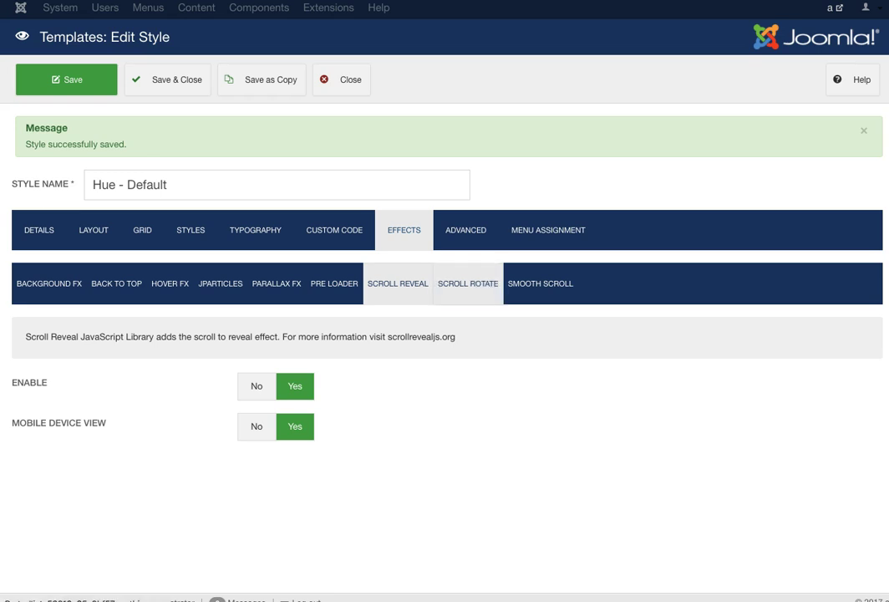
pyautogui.click(446, 281)
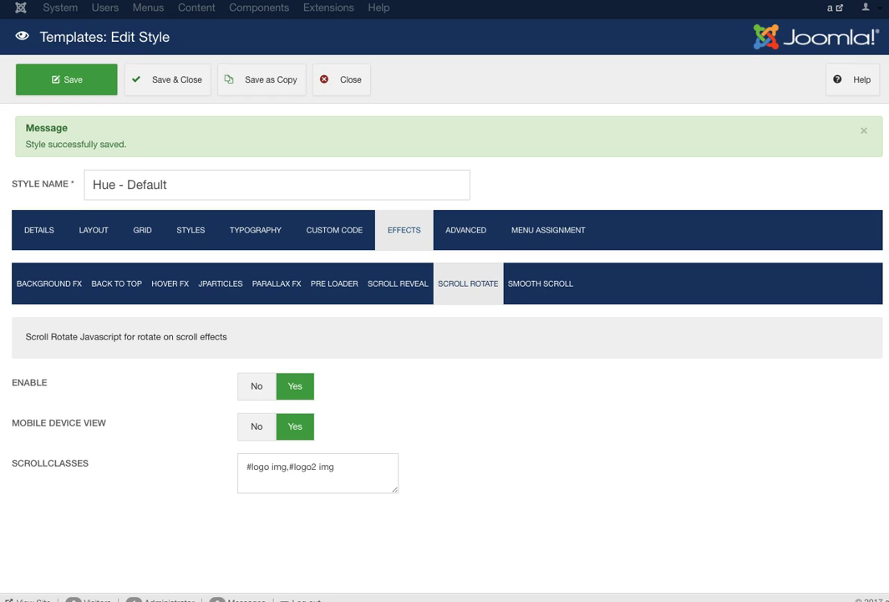
pyautogui.moveTo(251, 467); pyautogui.dragTo(336, 467)
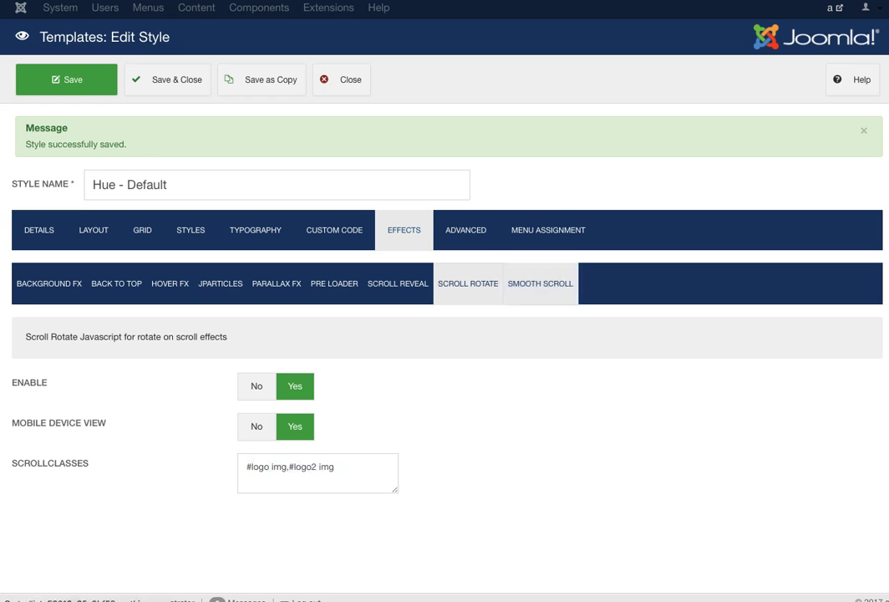
# - Open the Smooth Scroll settings and examine the enable switches, scrolling core values and keyboard and touch support options
pyautogui.click(540, 283)
pyautogui.scroll(-5, 445, 334)
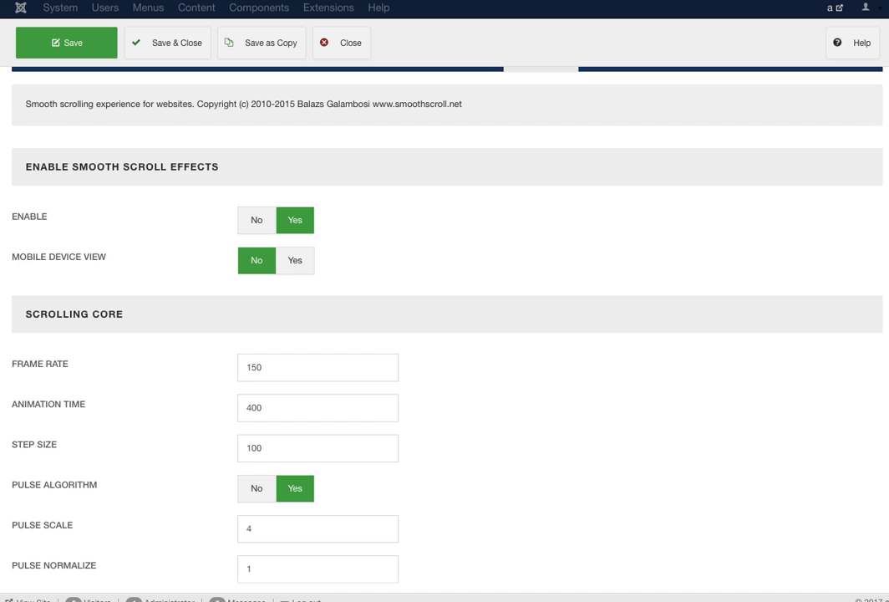
pyautogui.scroll(-4, 445, 334)
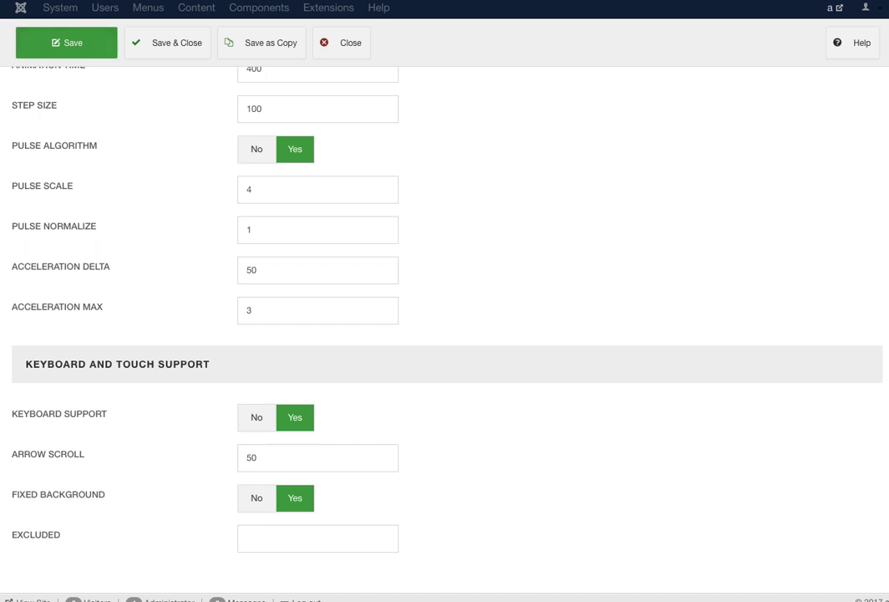
pyautogui.scroll(2, 445, 335)
pyautogui.scroll(3, 444, 334)
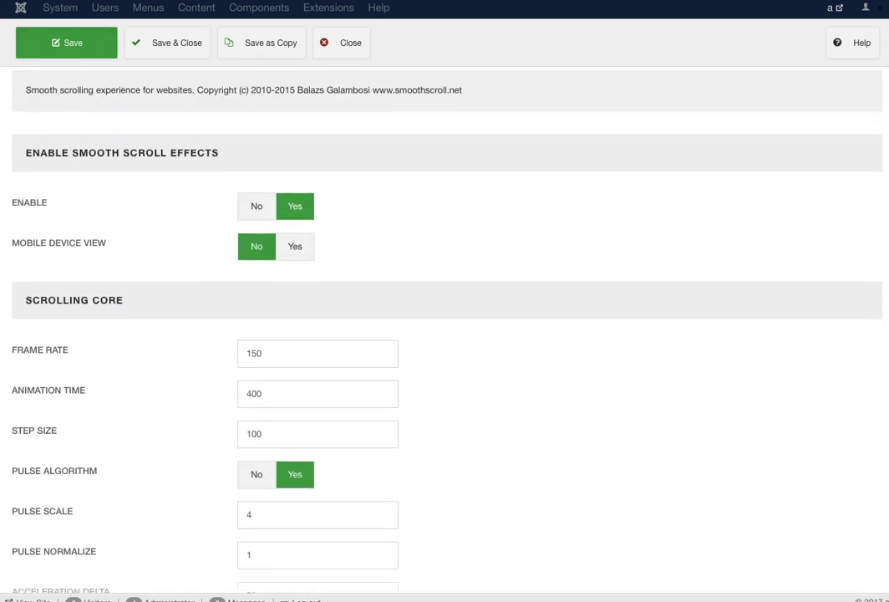
pyautogui.scroll(1, 445, 334)
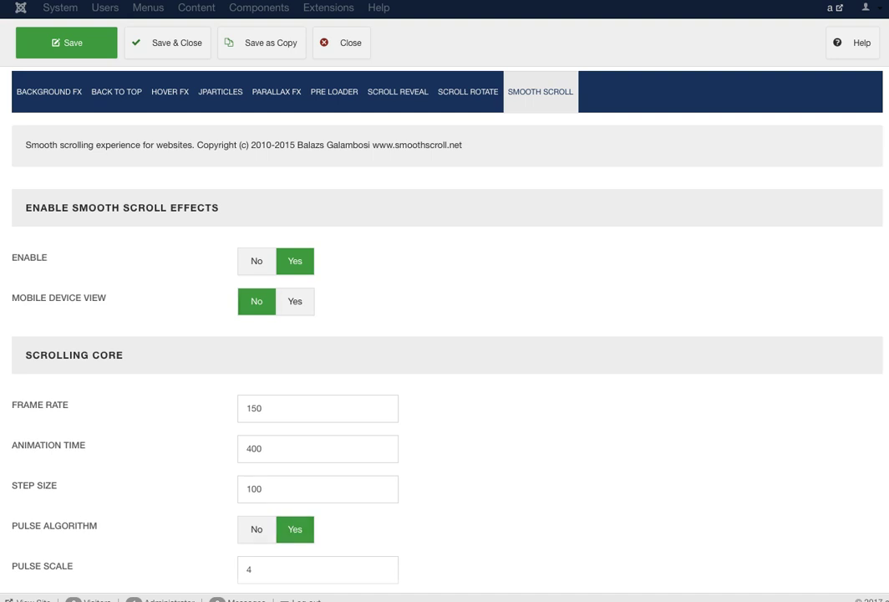
pyautogui.scroll(-2, 444, 335)
pyautogui.scroll(3, 445, 334)
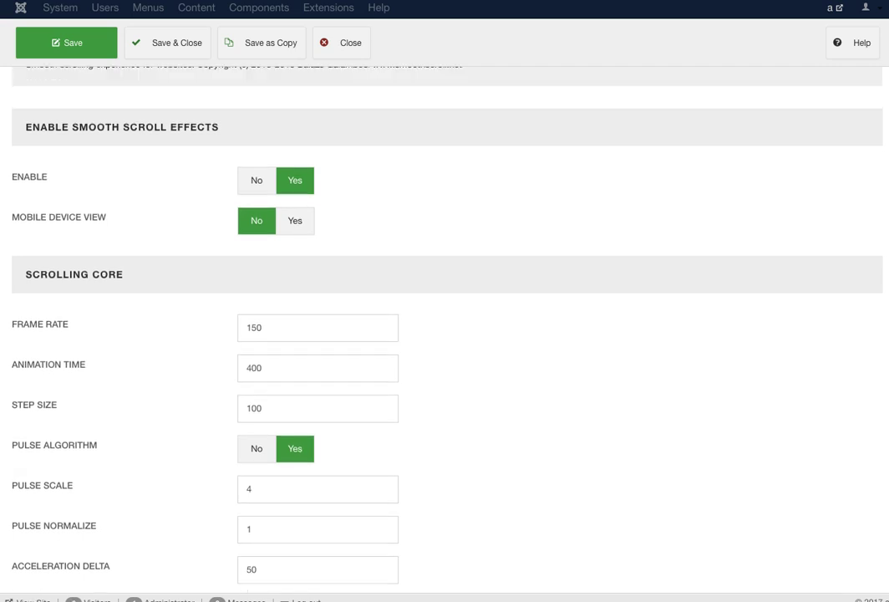
pyautogui.scroll(1, 445, 335)
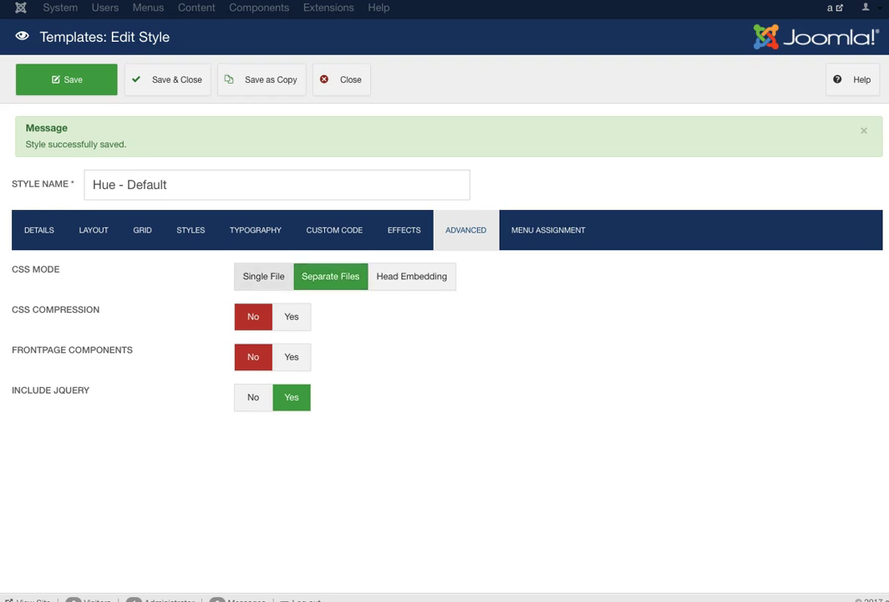
# - Switch the CSS mode in the Advanced settings to Single File and back to Separate Files
pyautogui.click(263, 276)
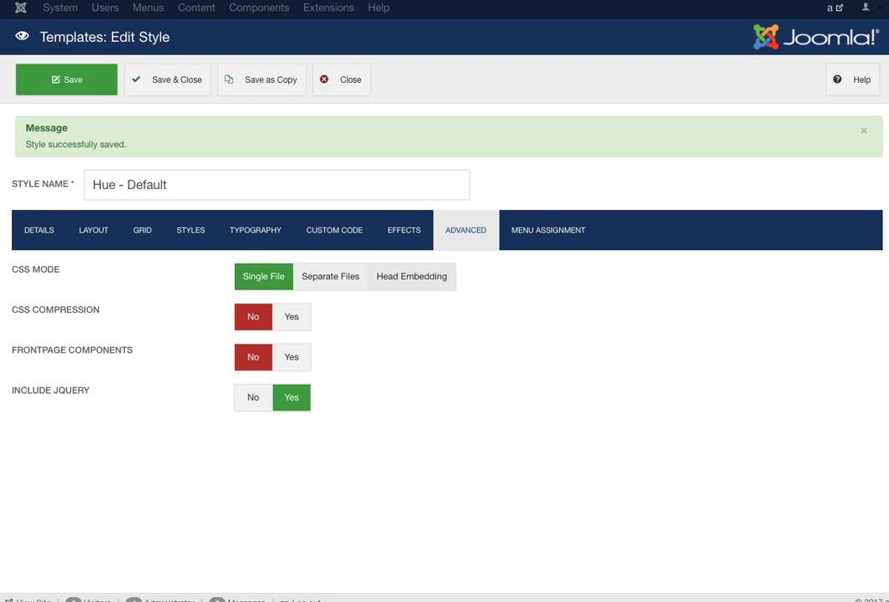
pyautogui.click(330, 276)
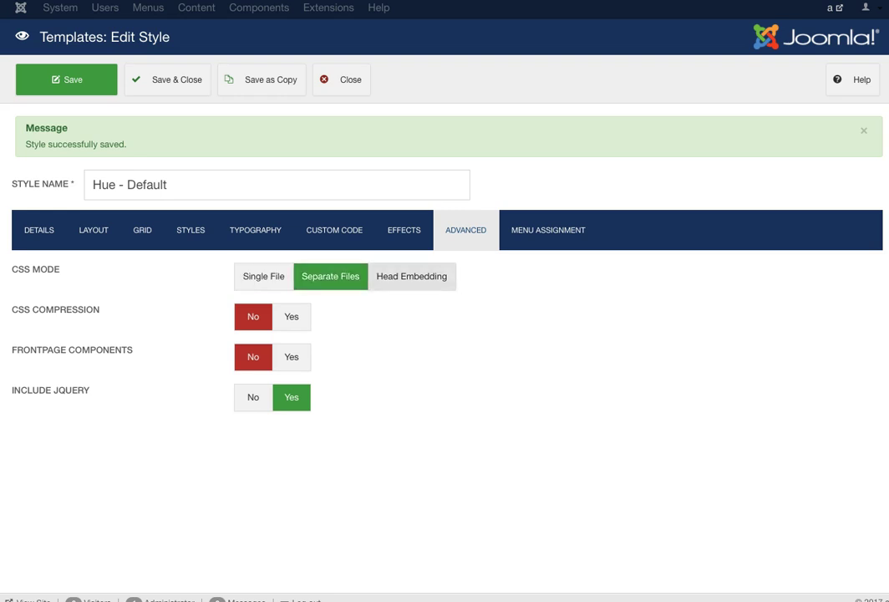
pyautogui.moveTo(59, 309)
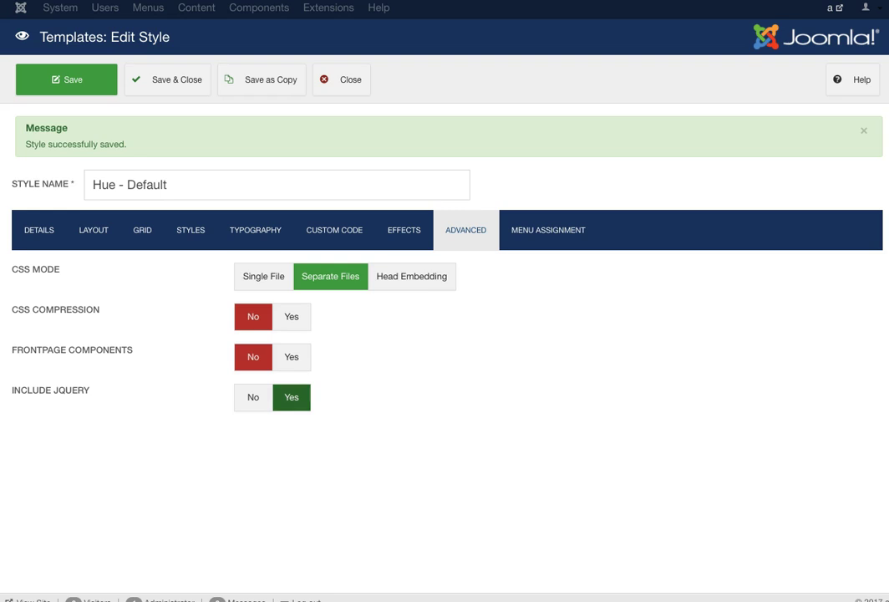
pyautogui.moveTo(50, 390)
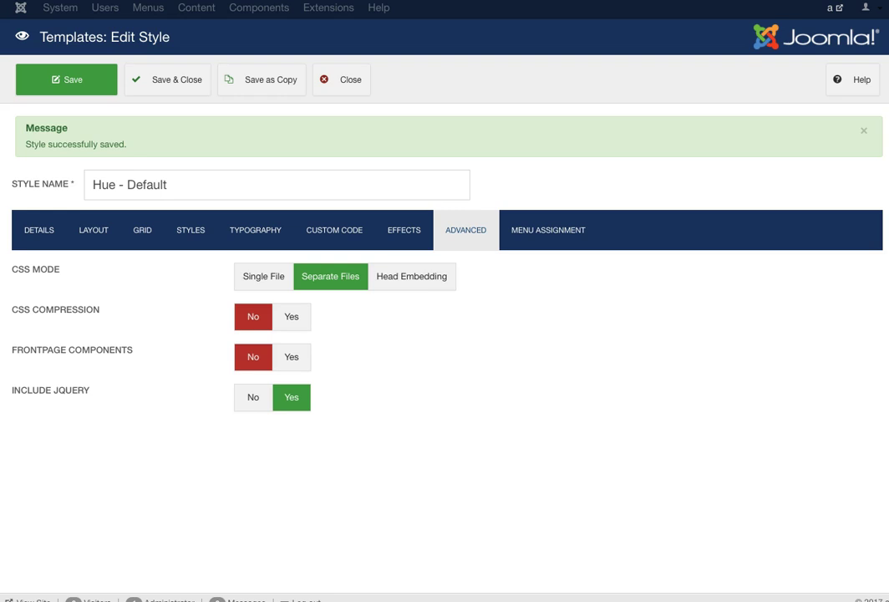
# - Open the template style's menu assignment and look through the Bottom, Main and User Menu items
pyautogui.click(548, 230)
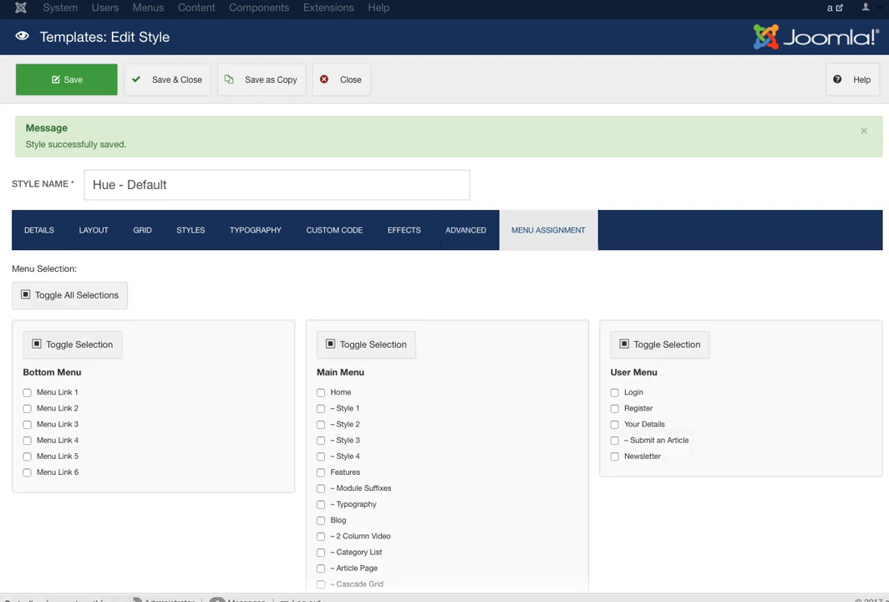
pyautogui.scroll(-5, 444, 334)
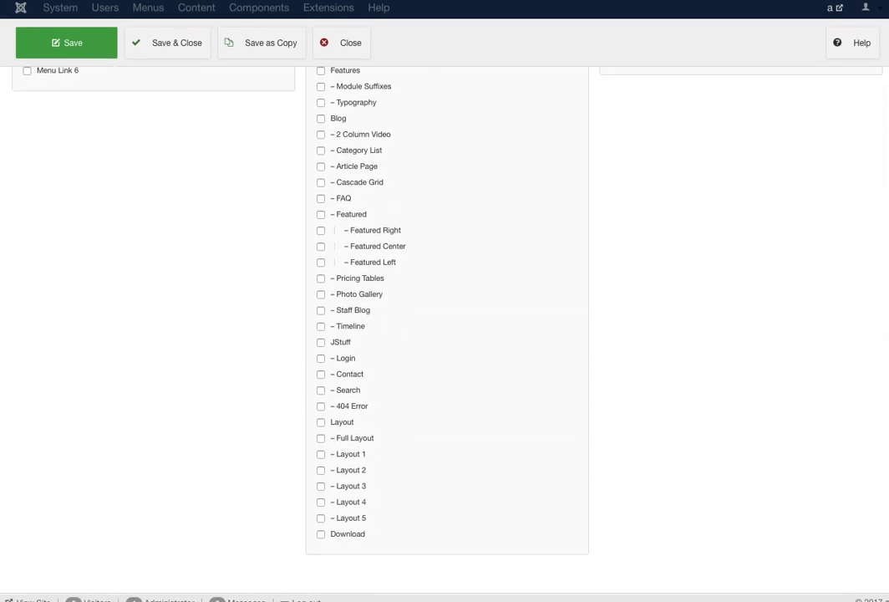
pyautogui.scroll(4, 445, 335)
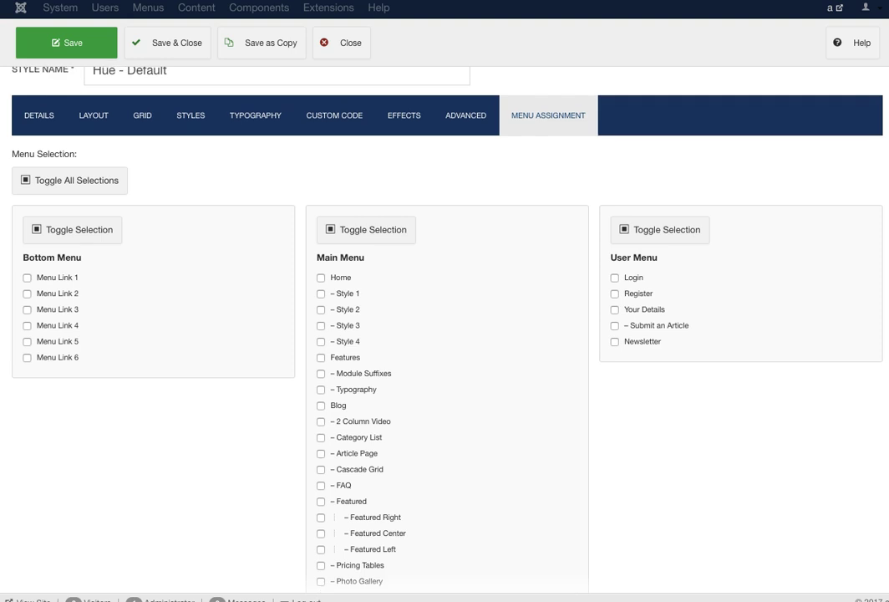